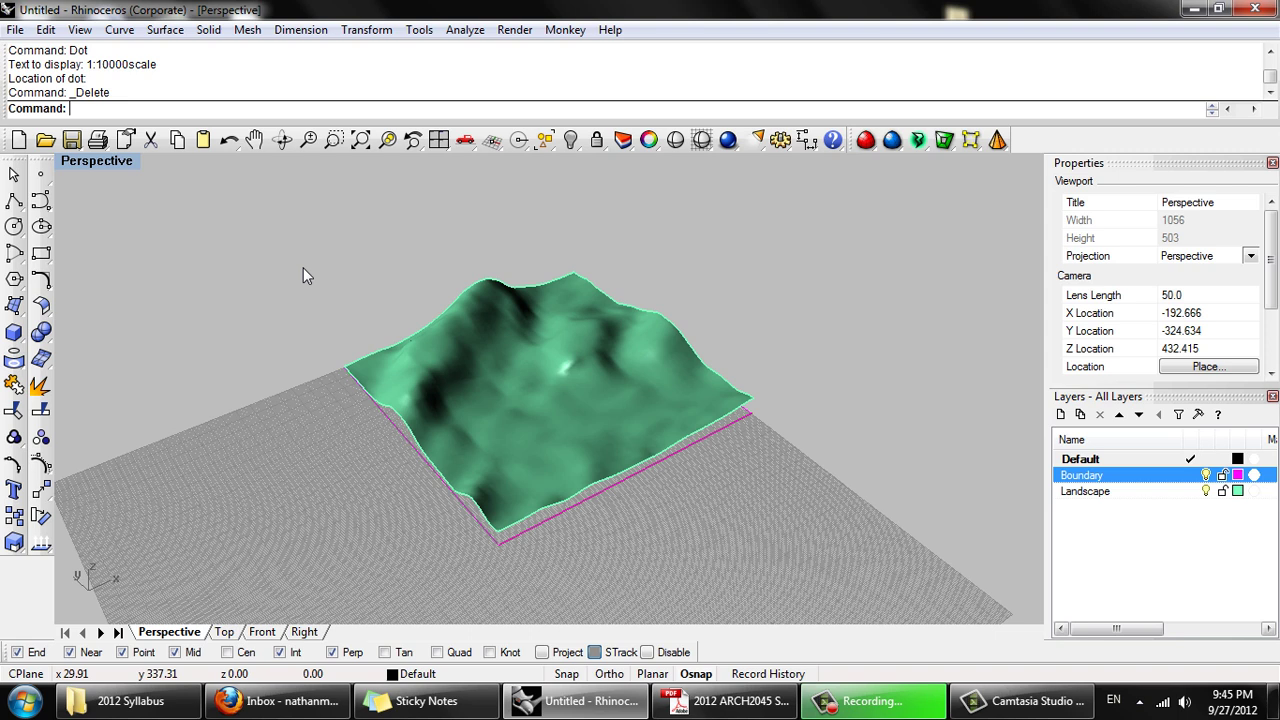
Place a text dot at the boundary's near corner at the origin and edit its label to read "1:10000 Scale"
type("Dot")
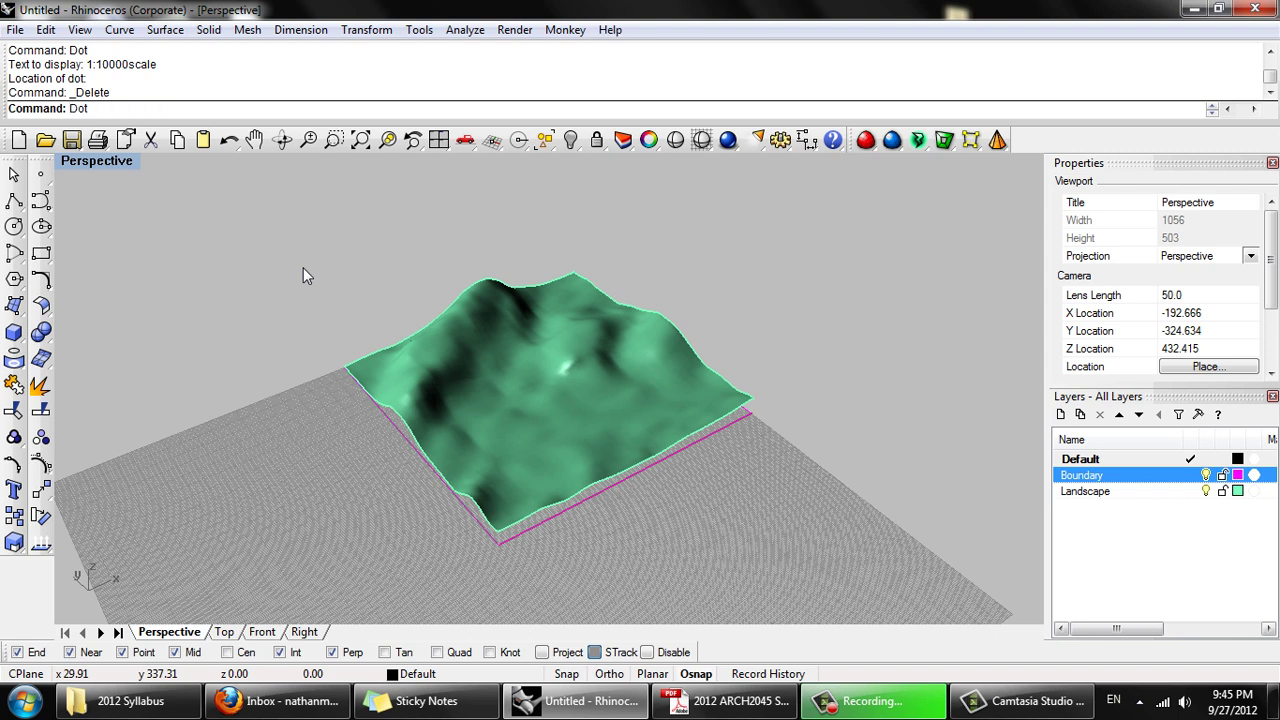
key("Return")
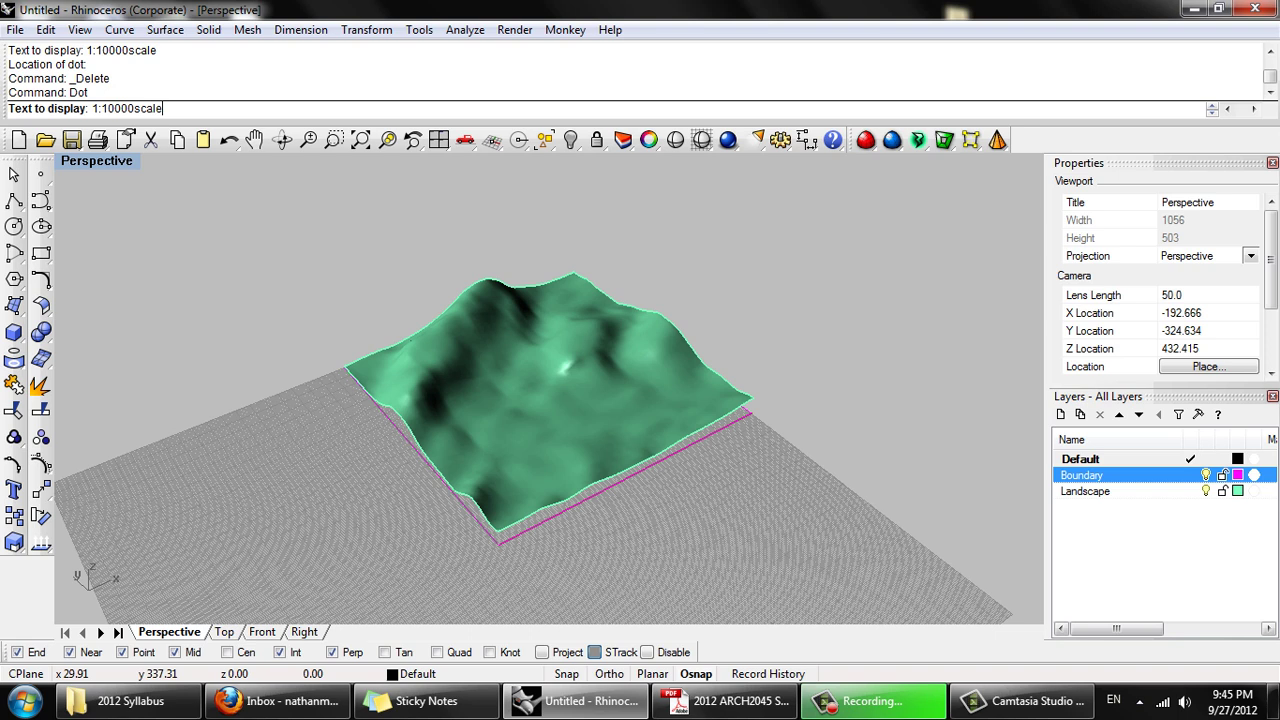
type("1:10000scale")
key("Return")
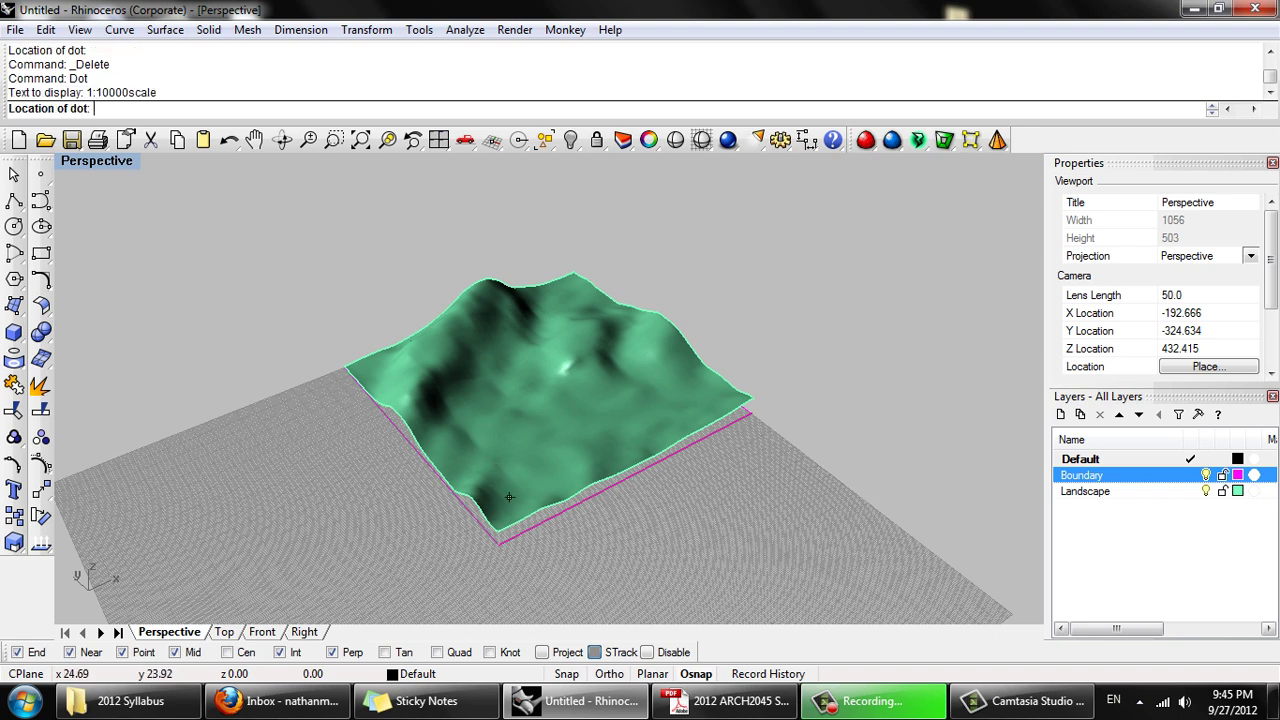
left_click(500, 548)
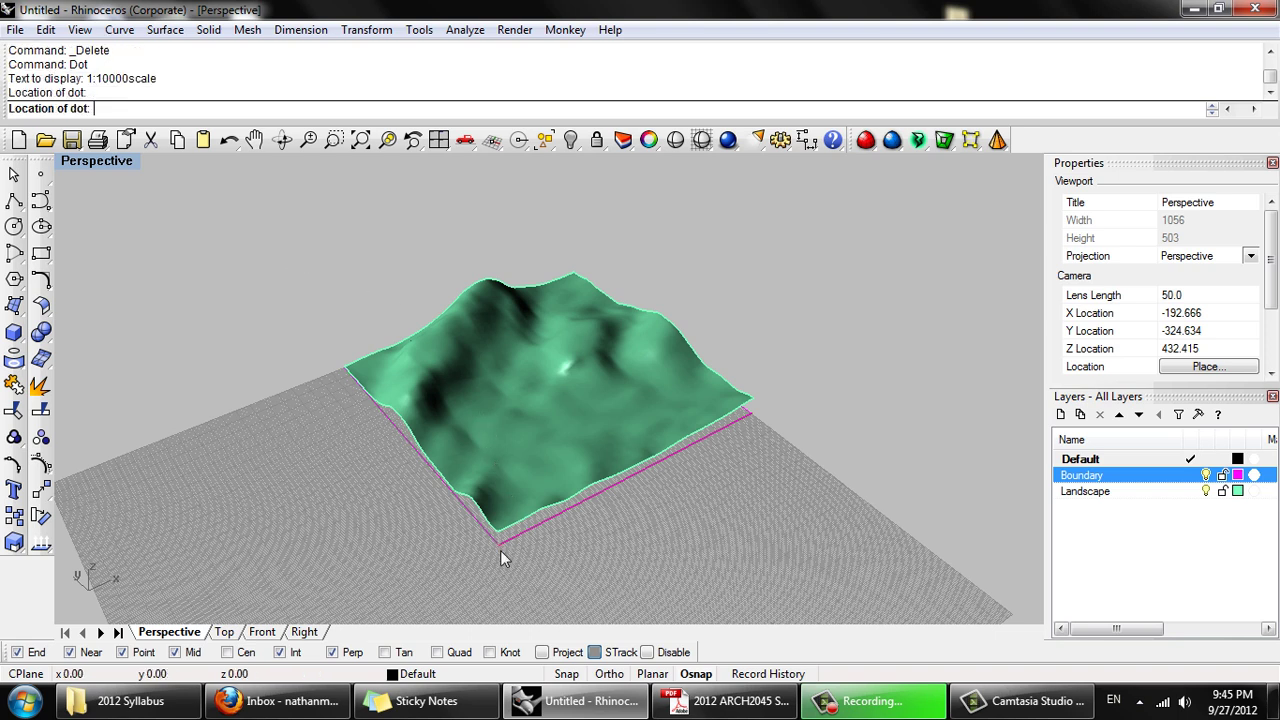
left_click(516, 553)
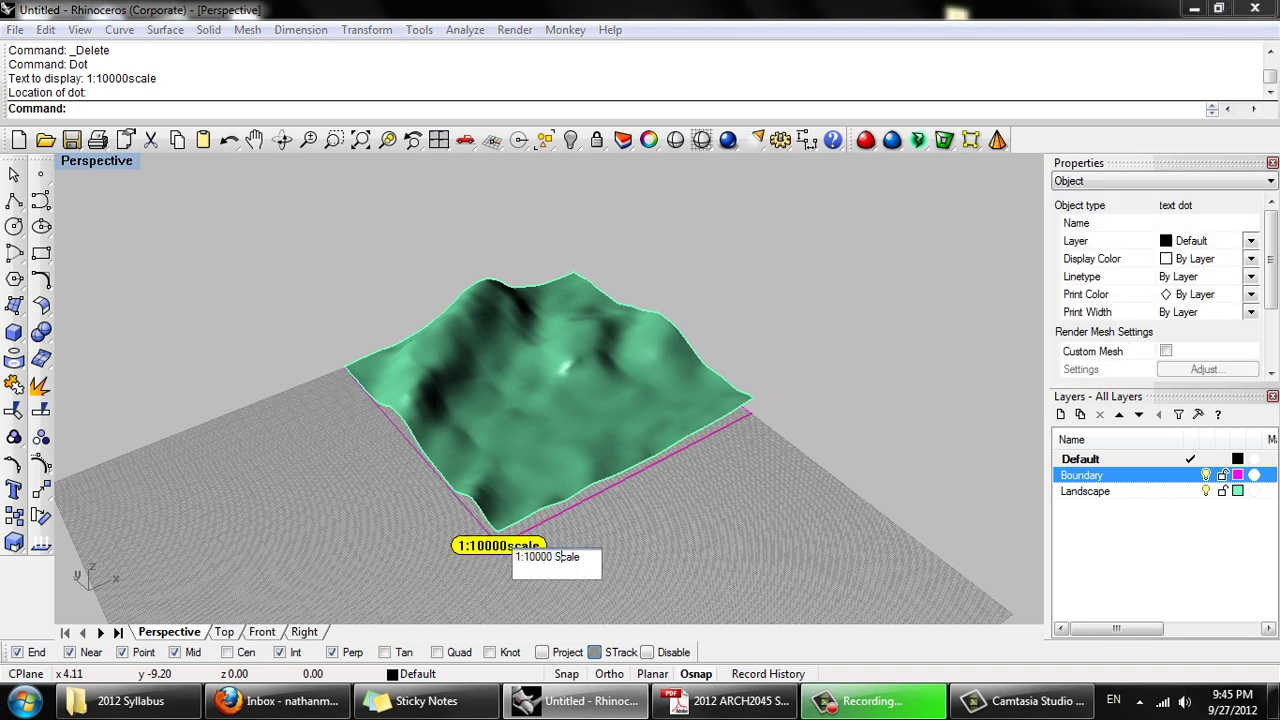
left_click(659, 528)
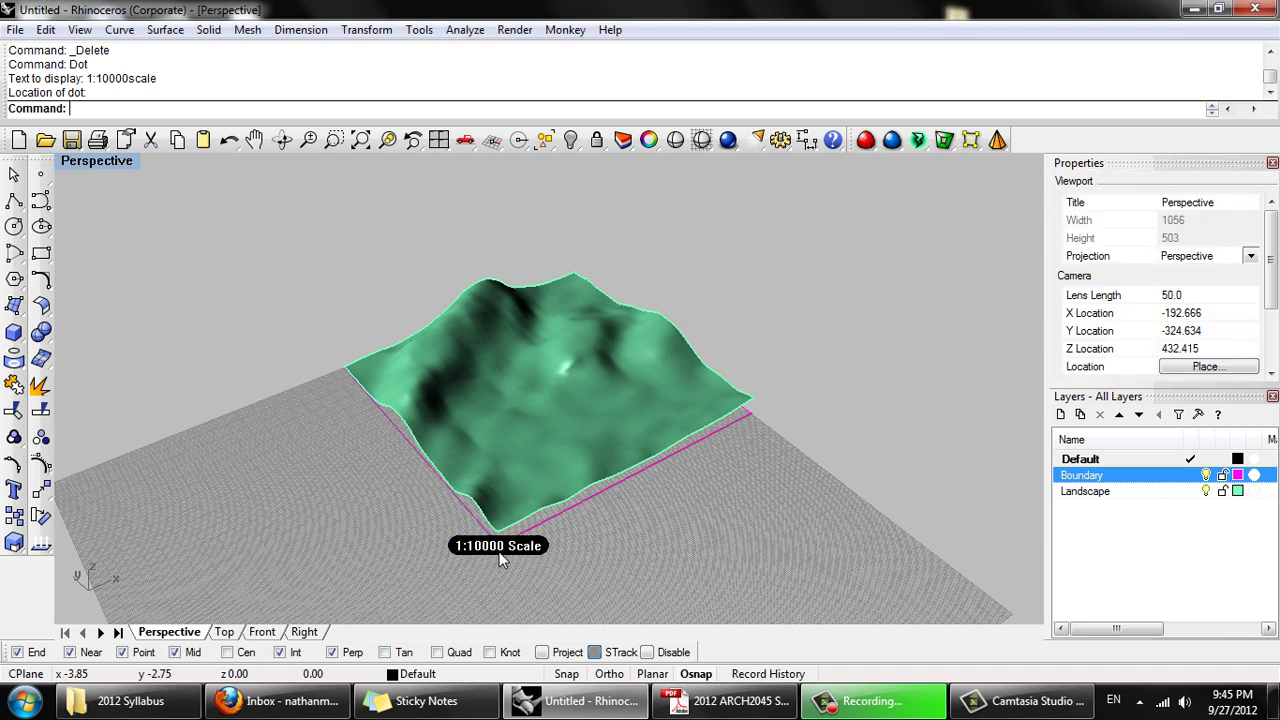
Turn off the visibility of the Boundary layer
left_click(550, 553)
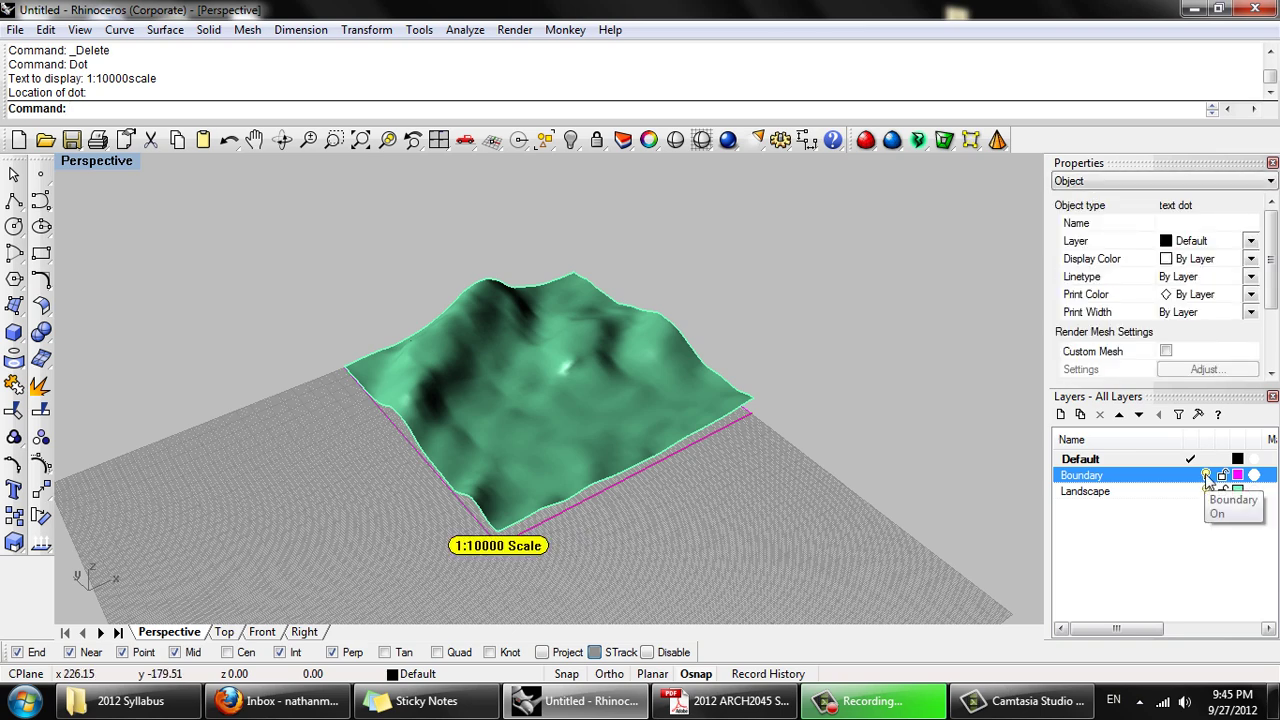
right_click_drag(763, 514, 650, 400)
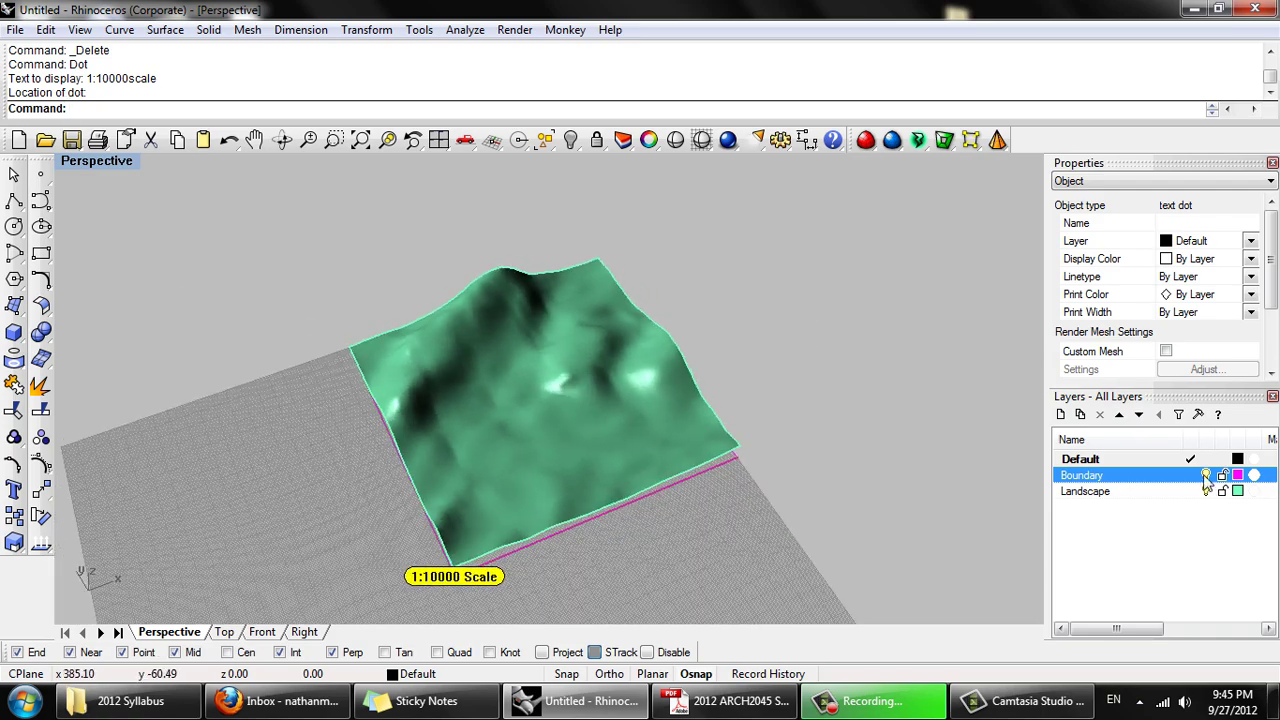
right_click_drag(600, 440, 511, 370)
scroll(511, 370, "down", 2)
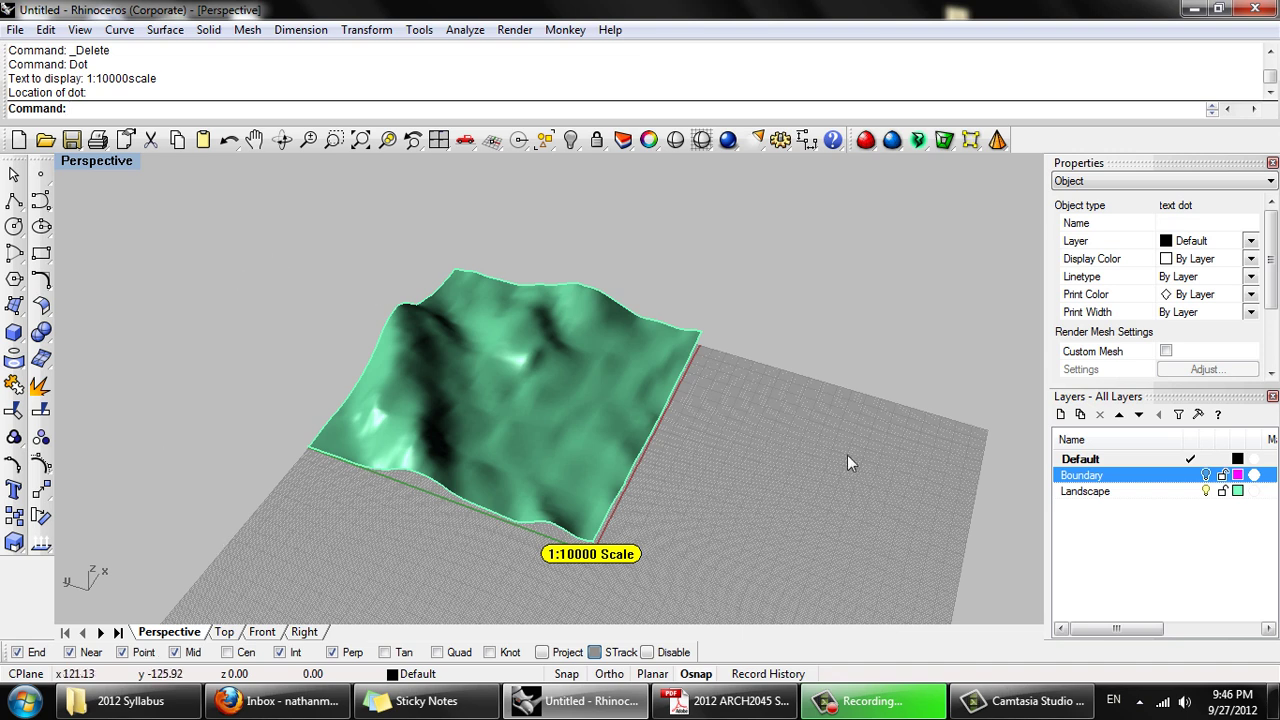
Show the landscape surface's control points, examine how far they extend around its trimmed edges, and turn them off again
left_click(530, 302)
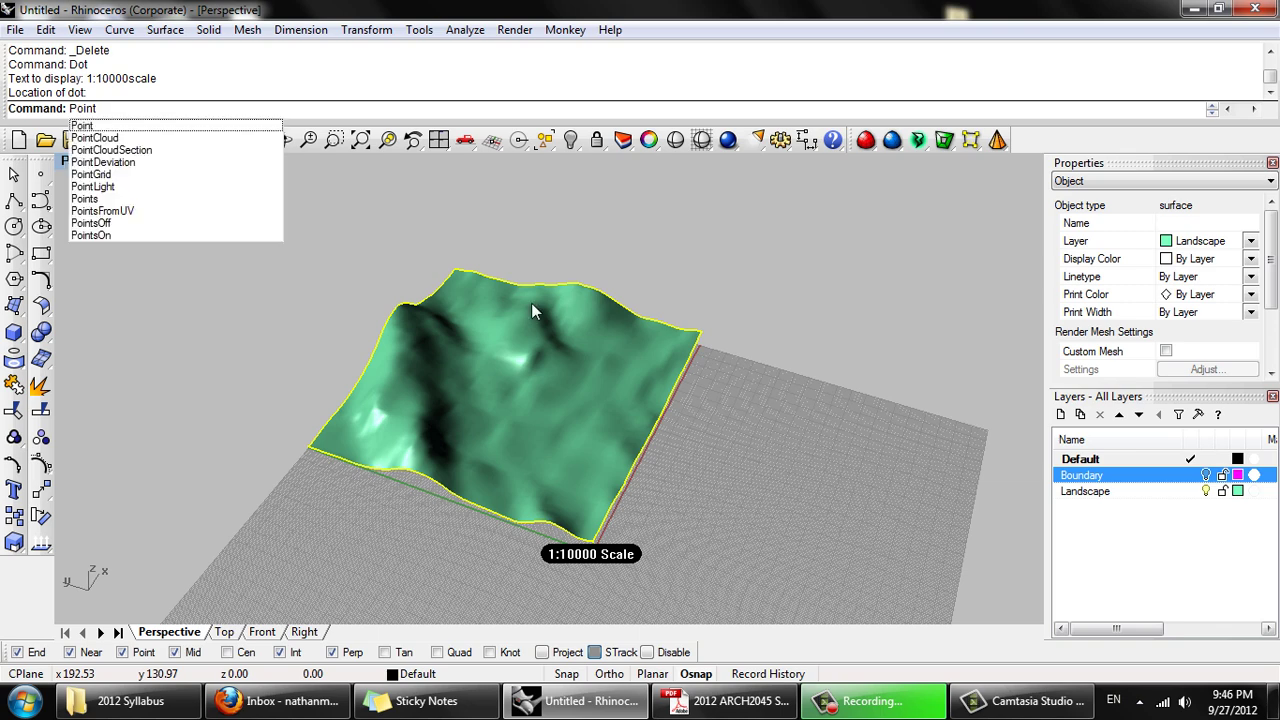
type("sOn")
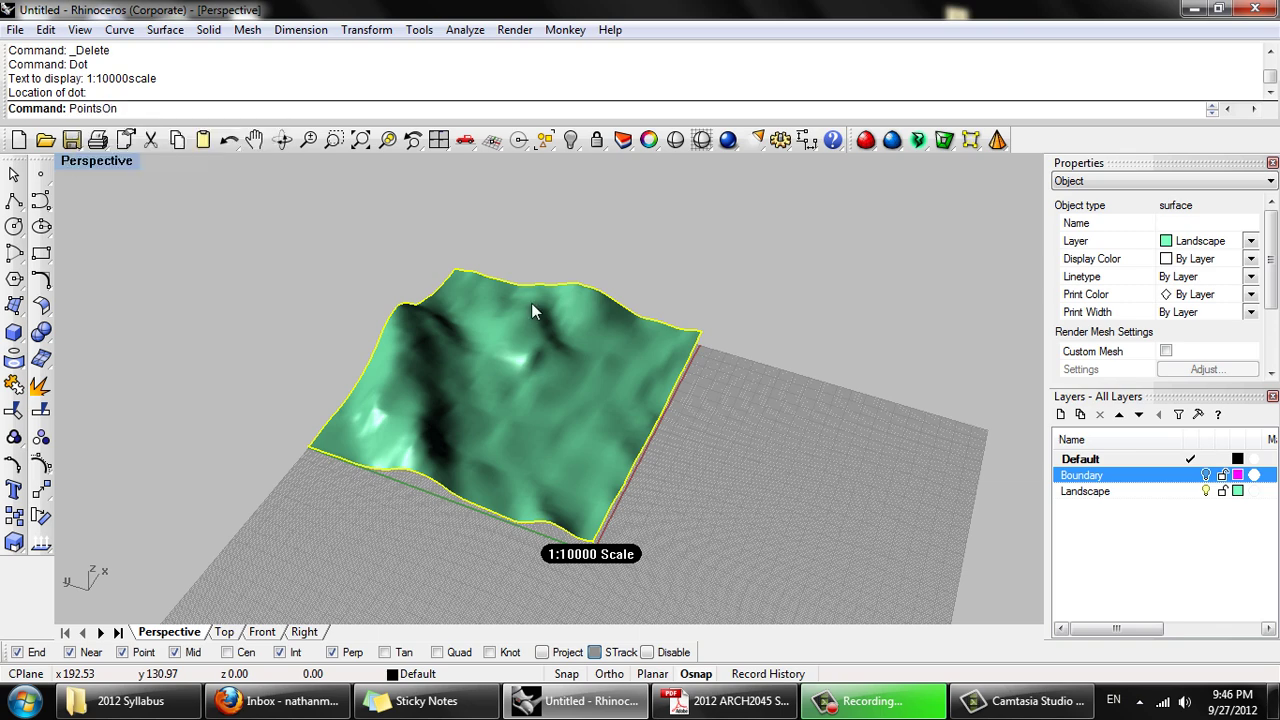
key("Return")
right_click_drag(533, 310, 682, 466)
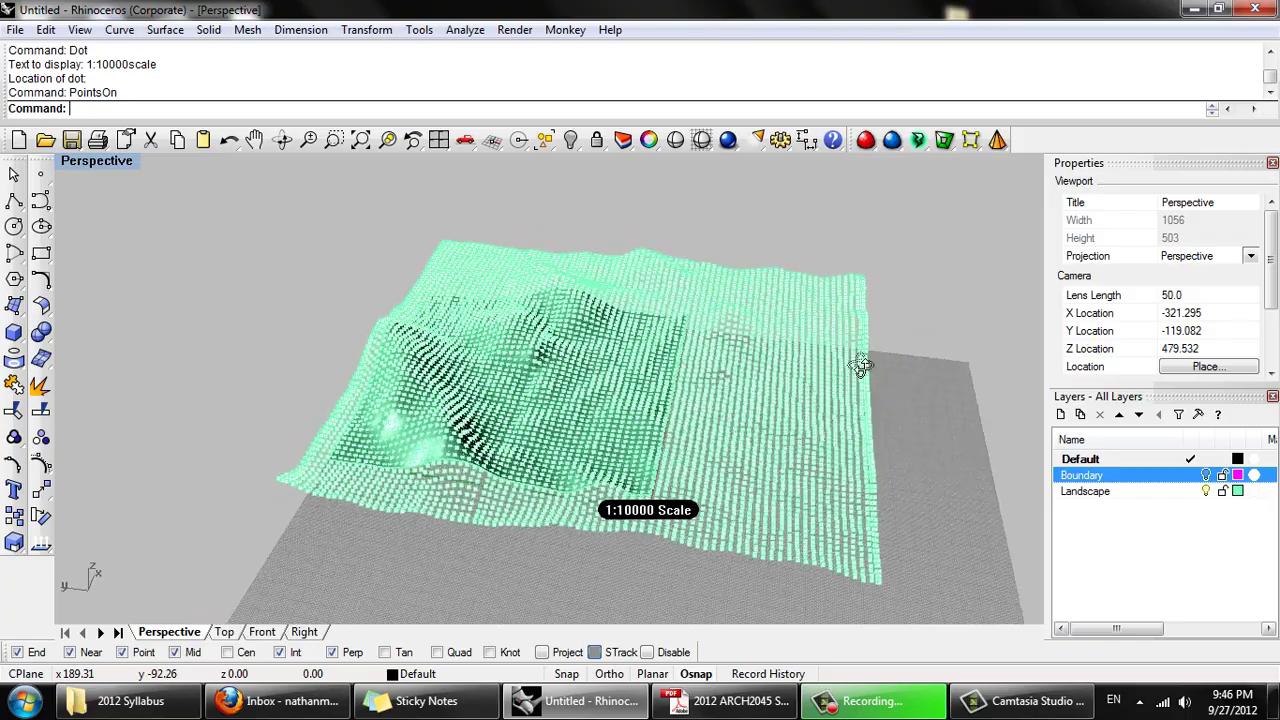
right_click_drag(905, 557, 447, 418)
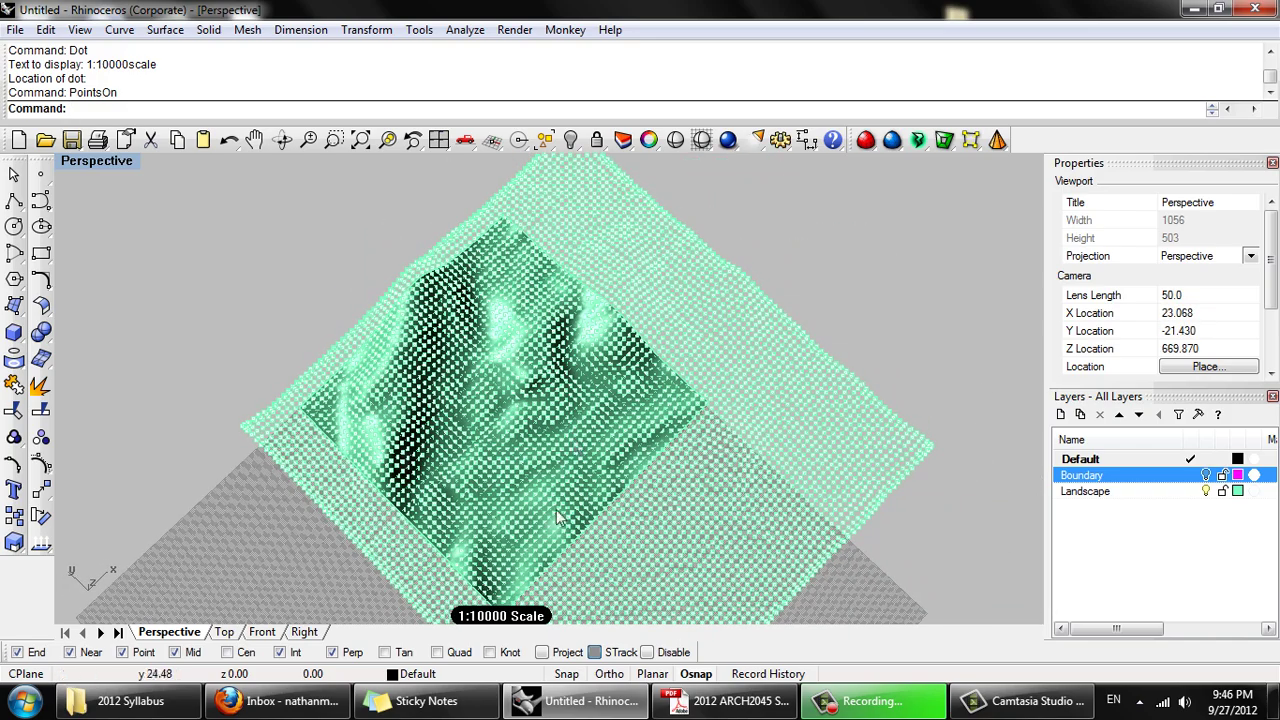
right_click_drag(574, 528, 631, 435)
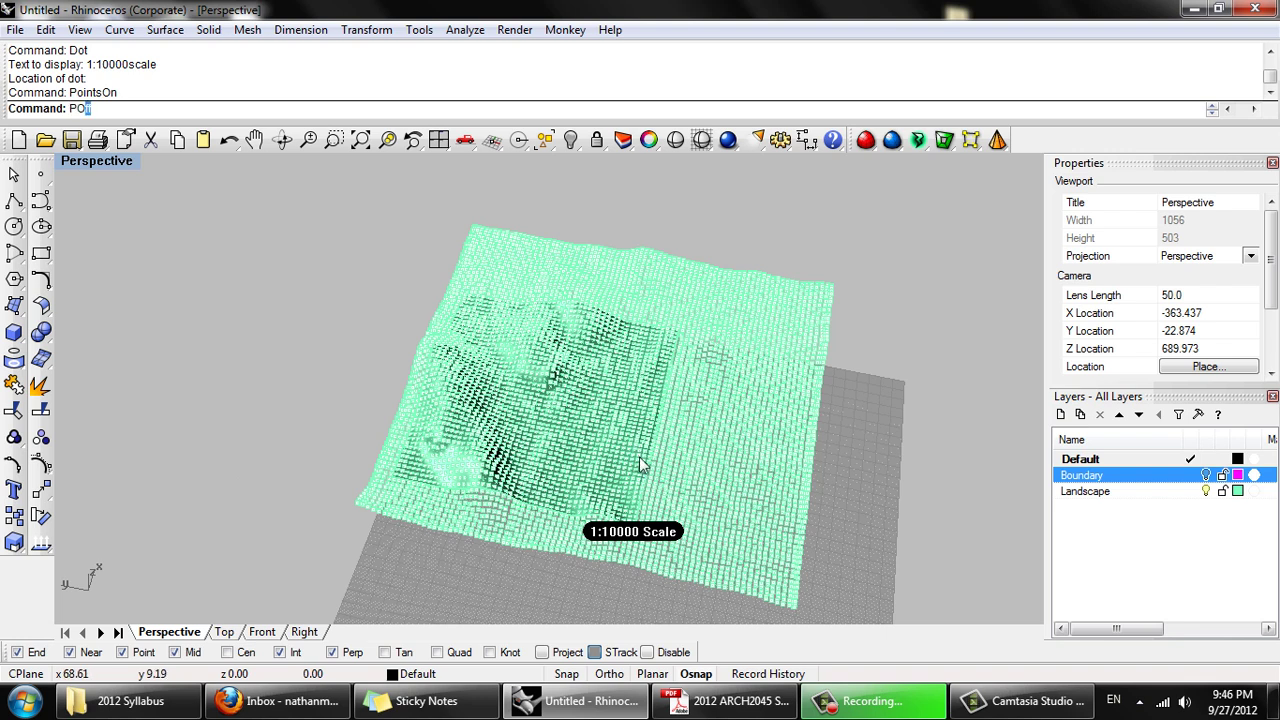
type("sOff")
key("Return")
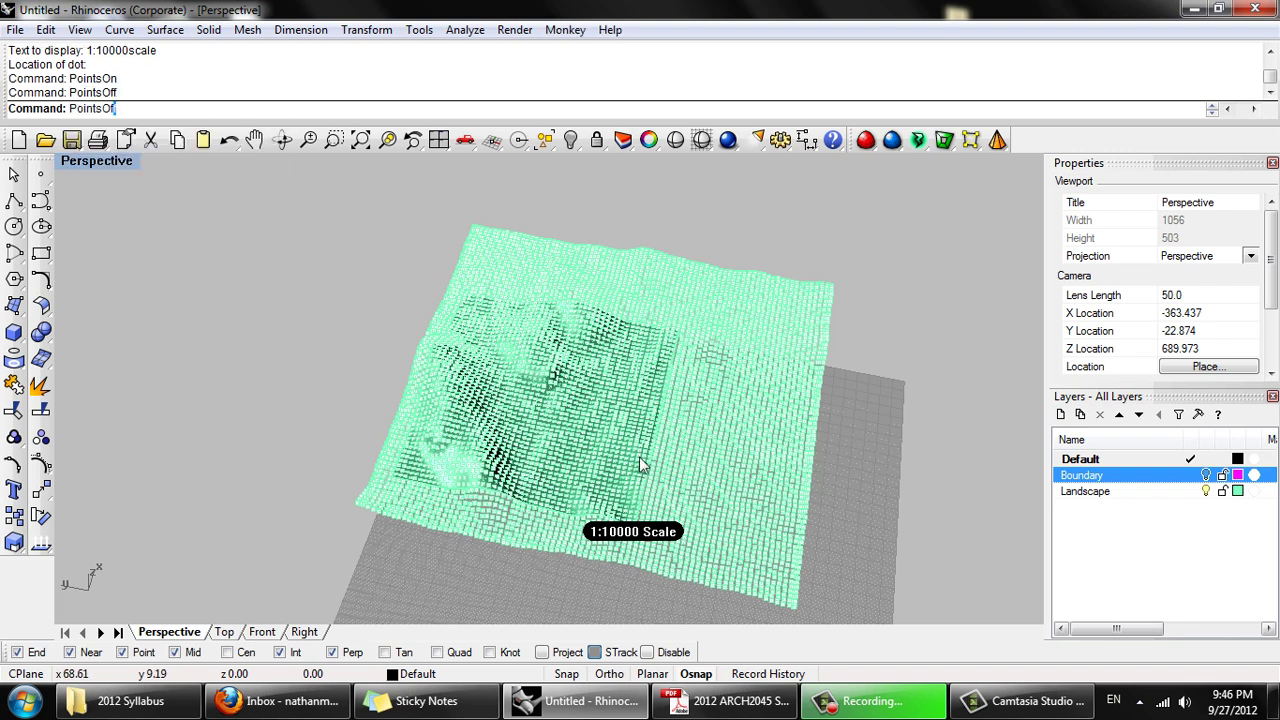
Shrink the underlying untrimmed landscape surface to its trimmed edges with ShrinkTrimmedSrf
left_click(574, 414)
right_click_drag(574, 414, 539, 410)
scroll(542, 404, "up", 3)
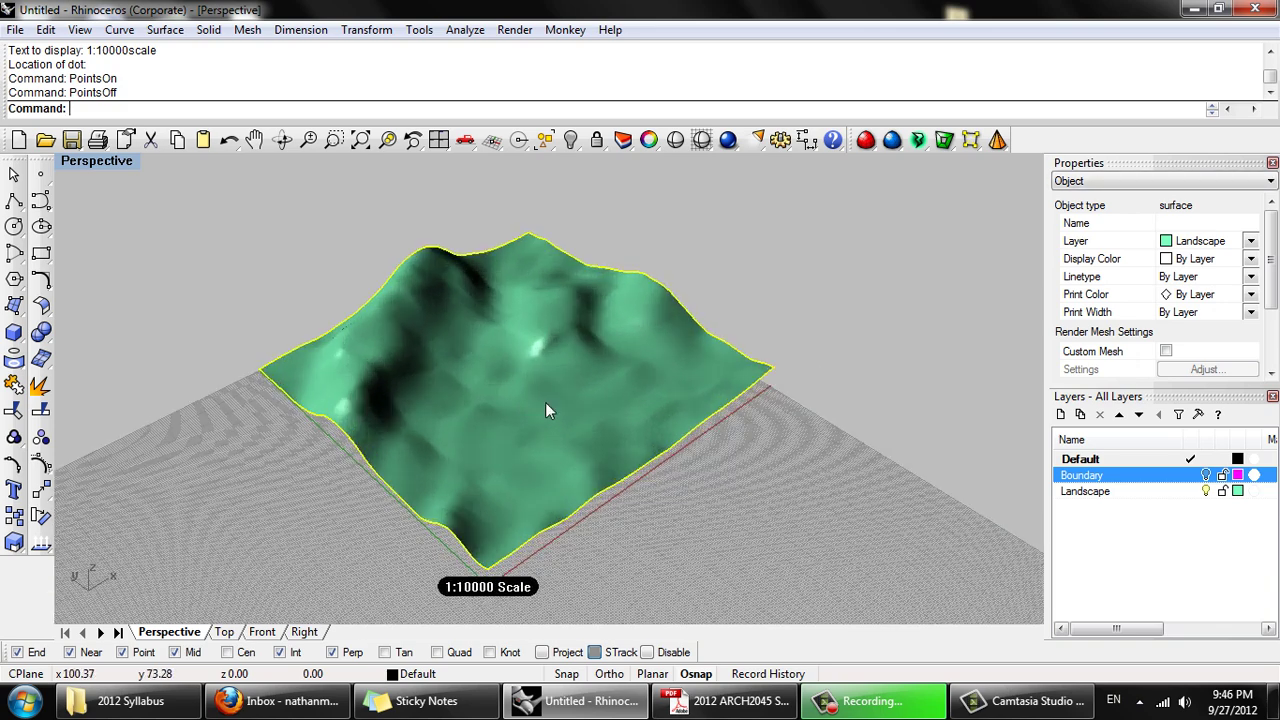
type("ShrinkTrimmedSrf")
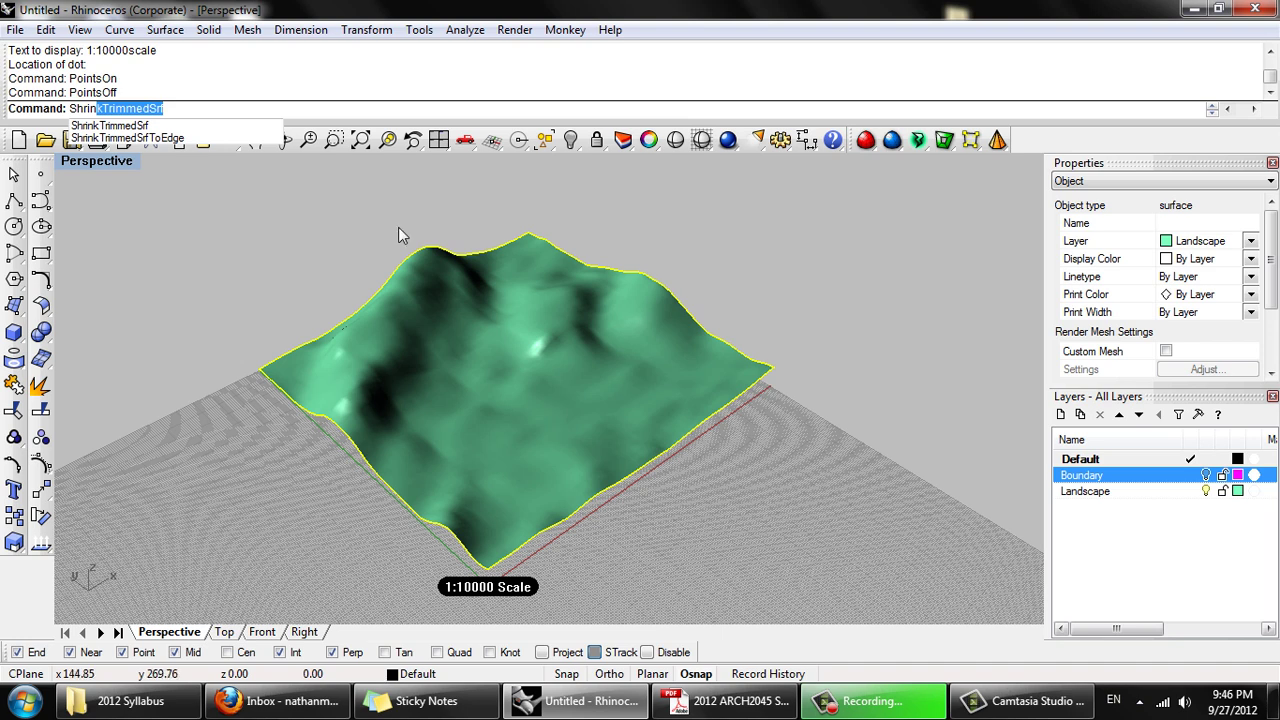
key("Return")
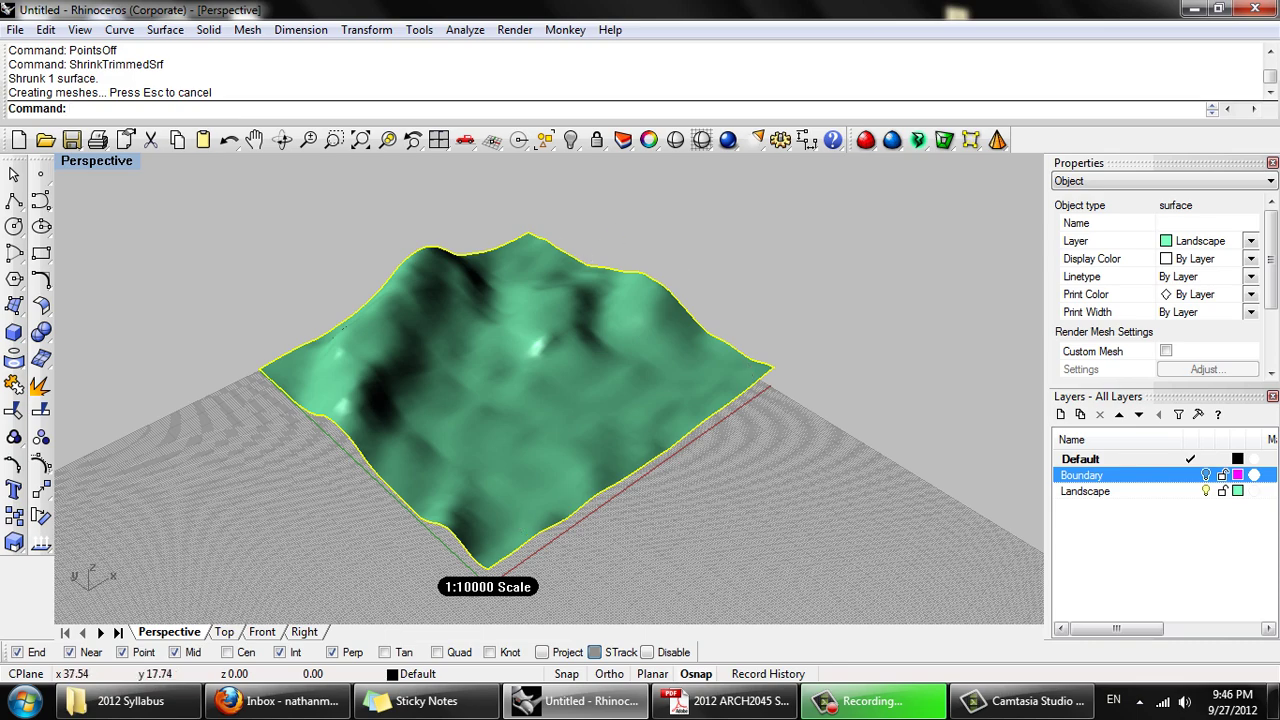
Turn on the shrunken landscape surface's control points and examine how they fit its edges
right_click_drag(700, 465, 622, 550)
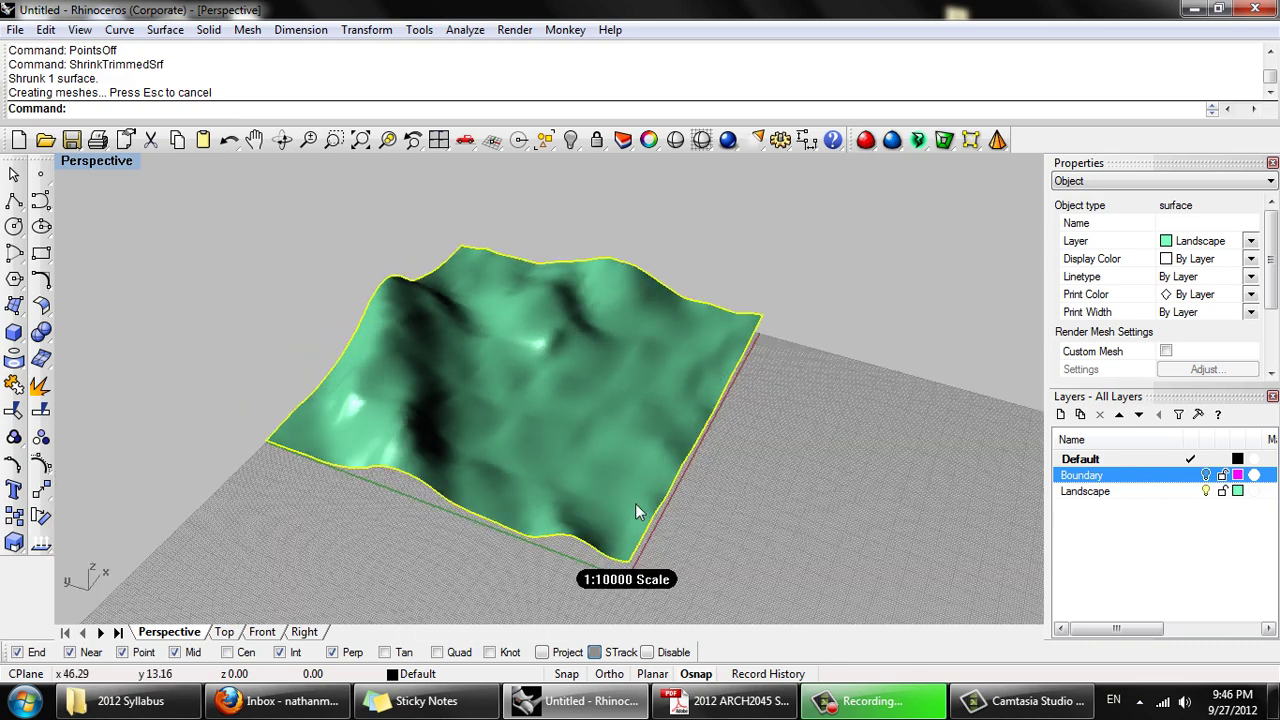
right_click_drag(635, 503, 652, 537)
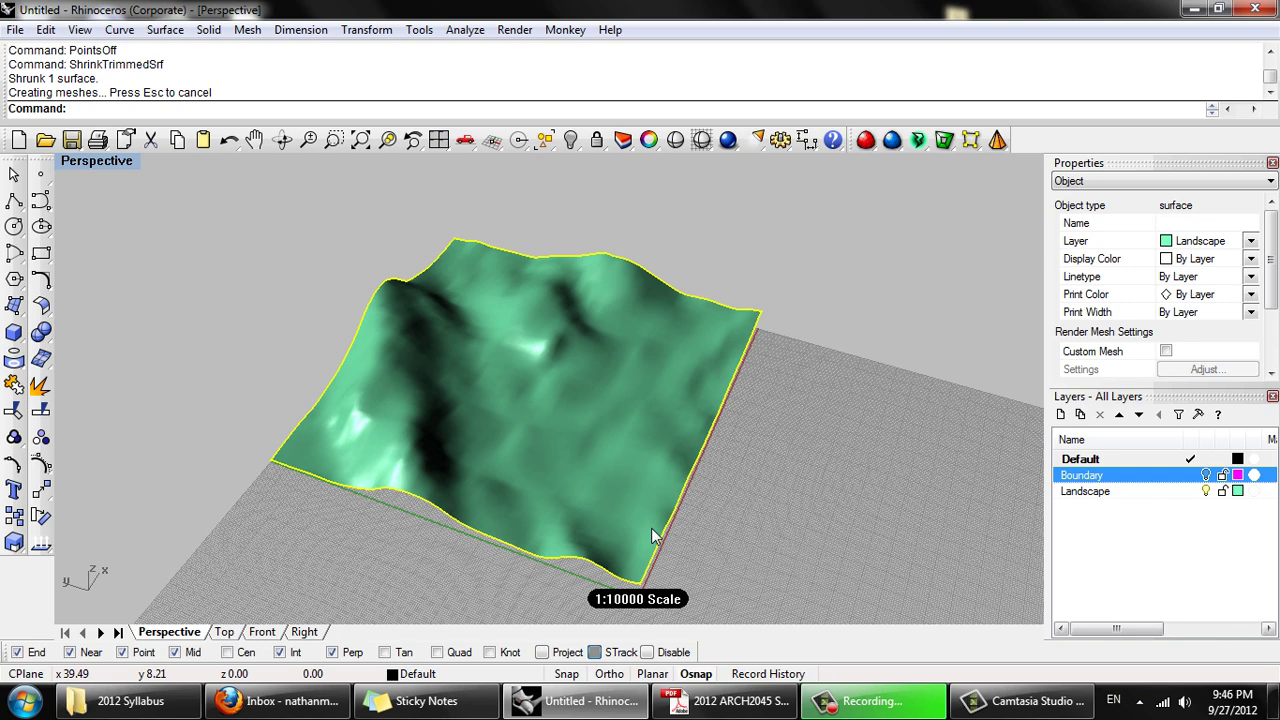
type("POintsOn")
key("Return")
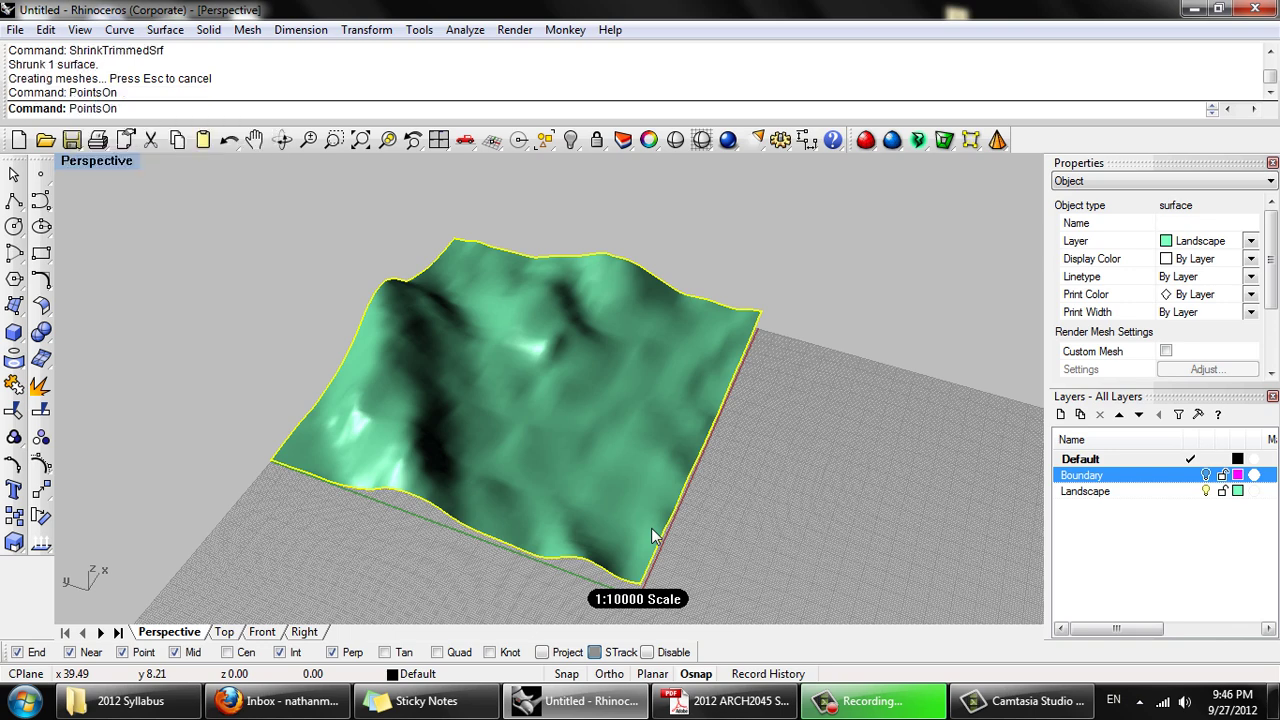
right_click_drag(718, 452, 745, 530)
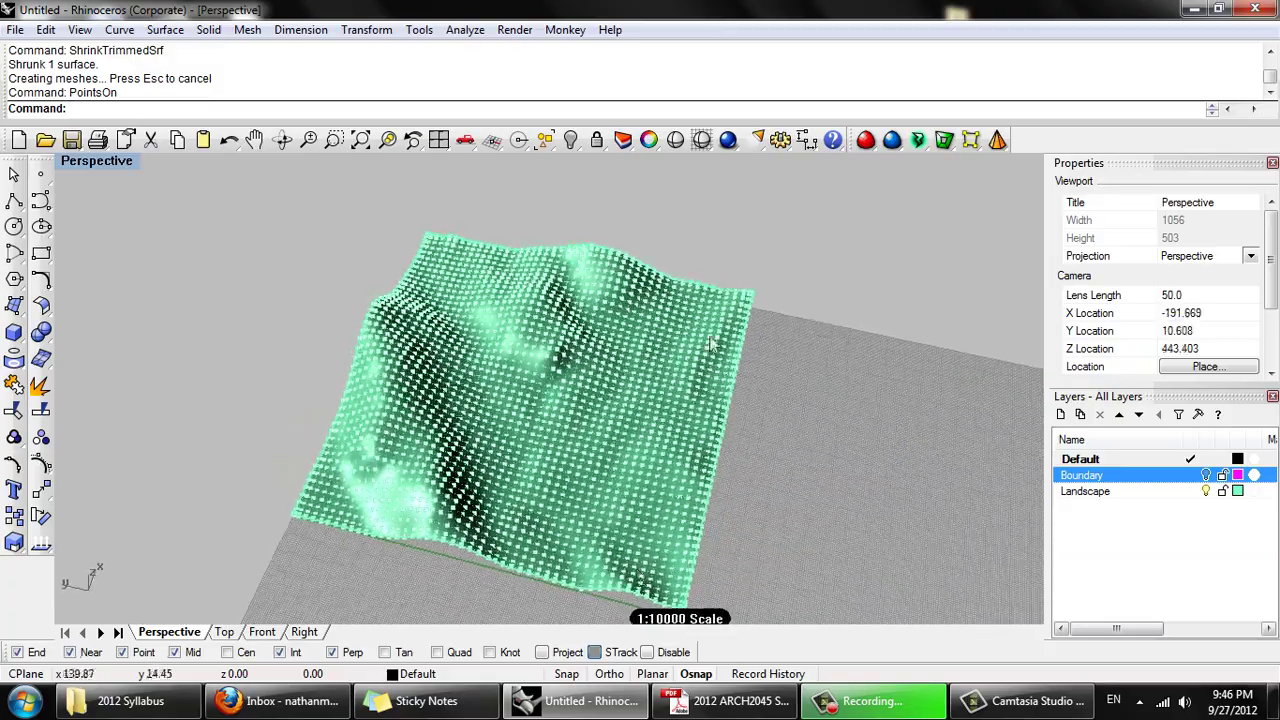
right_click_drag(700, 425, 734, 422)
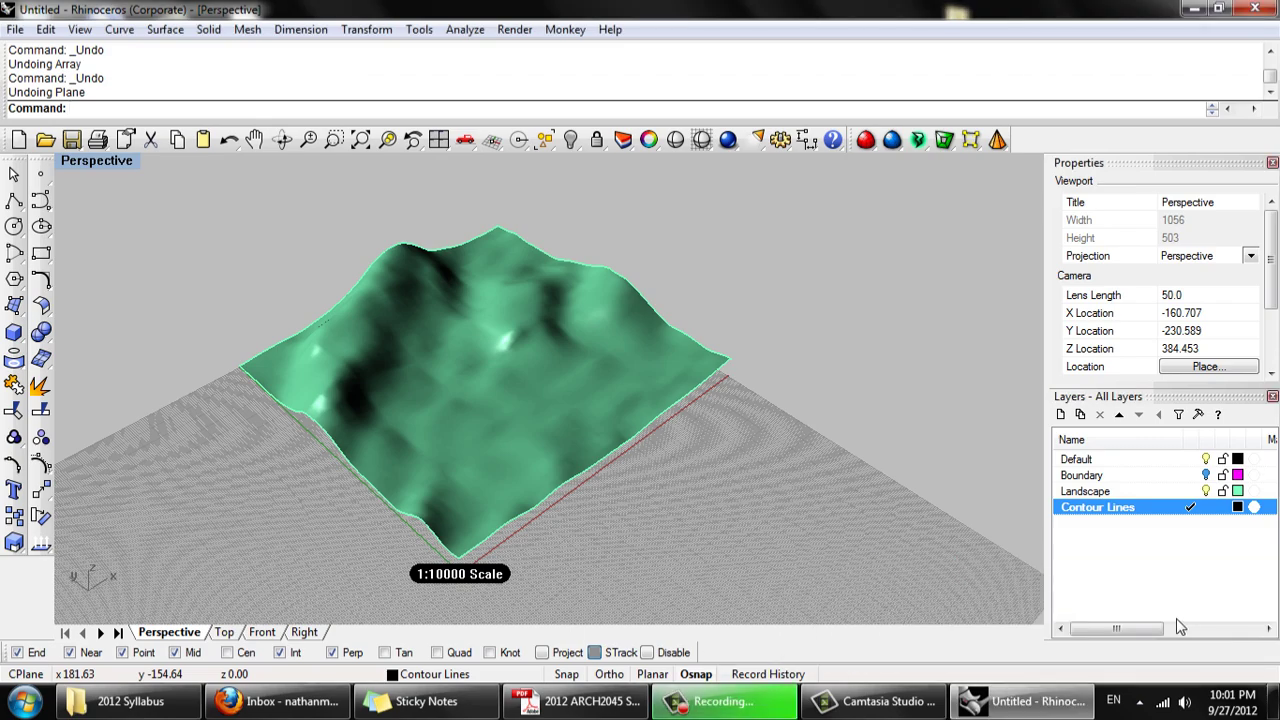
Show the Boundary layer and, with it set current, extrude the square boundary curve upward past the terrain's peaks with BothSides=No
right_click_drag(800, 500, 286, 291)
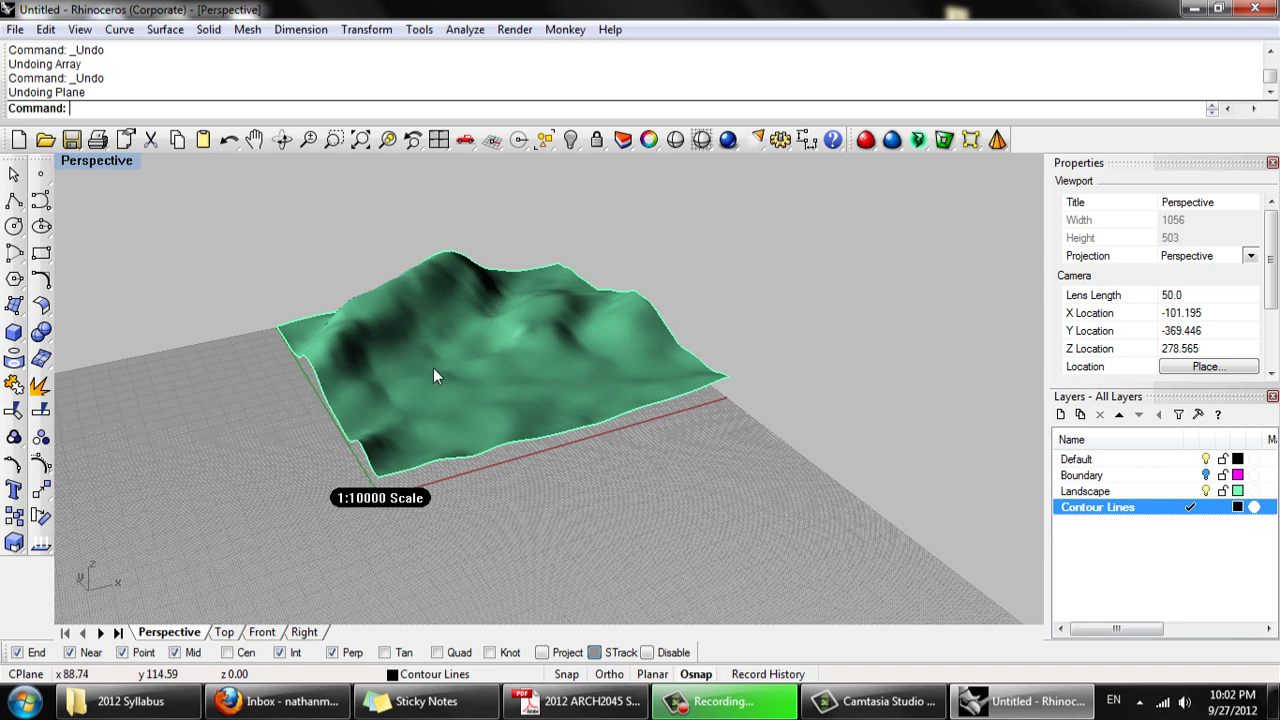
right_click_drag(434, 369, 485, 385)
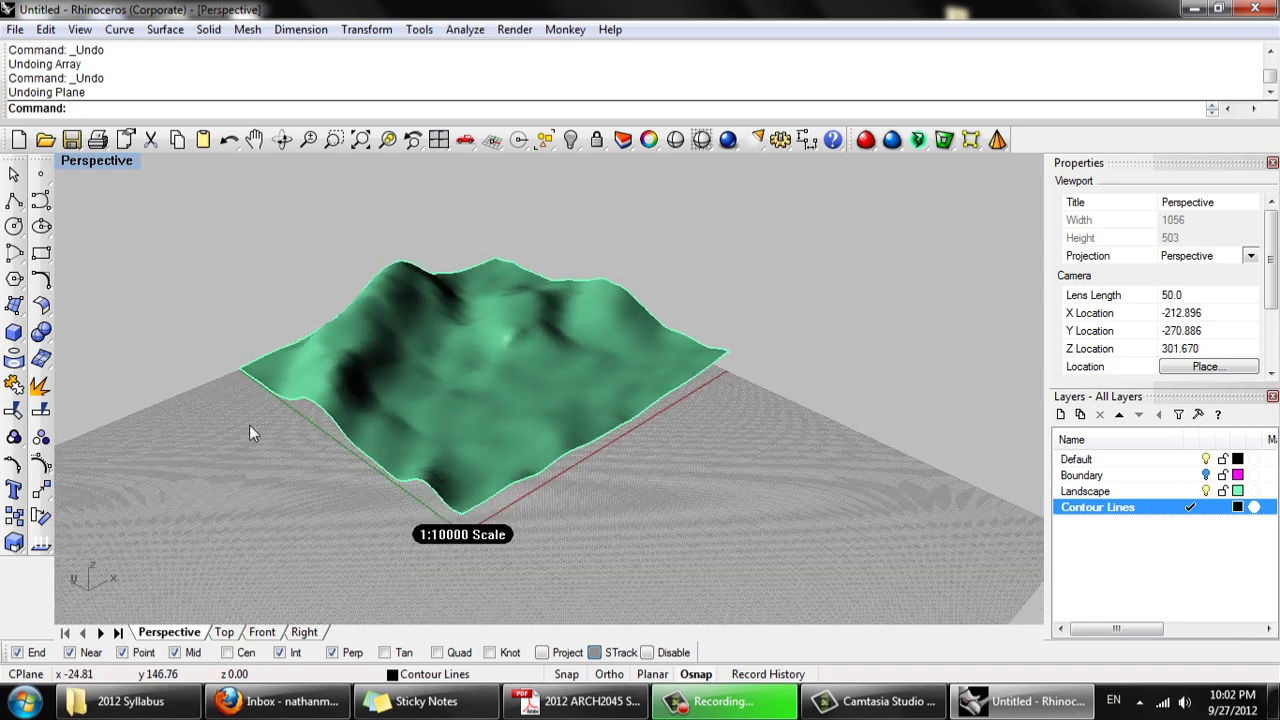
mouse_move(271, 317)
right_mouse_down()
mouse_move(330, 350)
mouse_move(269, 314)
right_mouse_up()
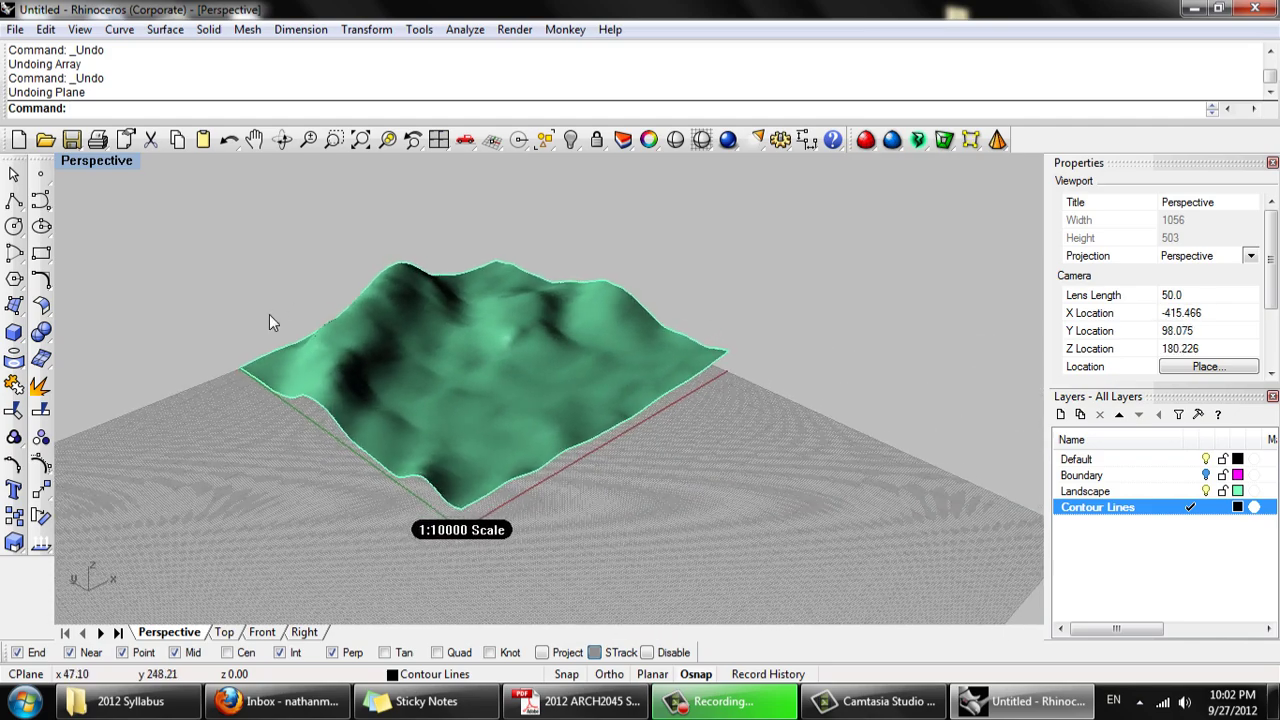
left_click(1206, 476)
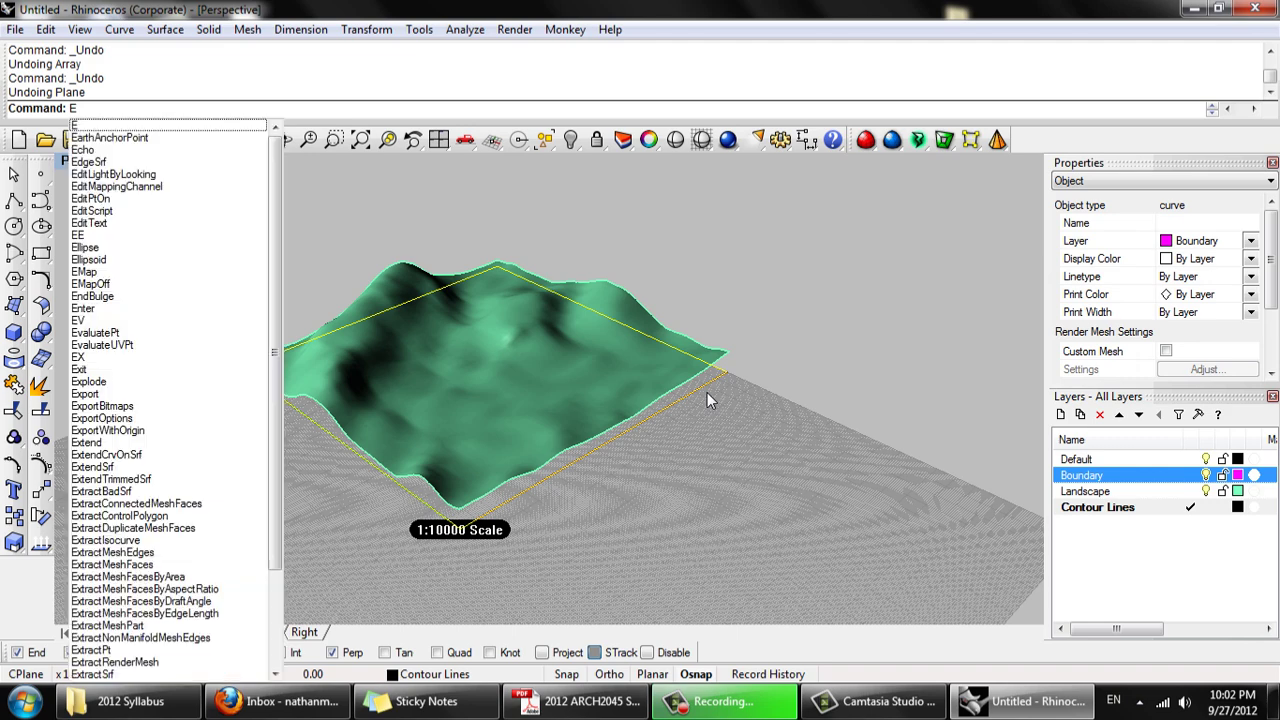
type("xt")
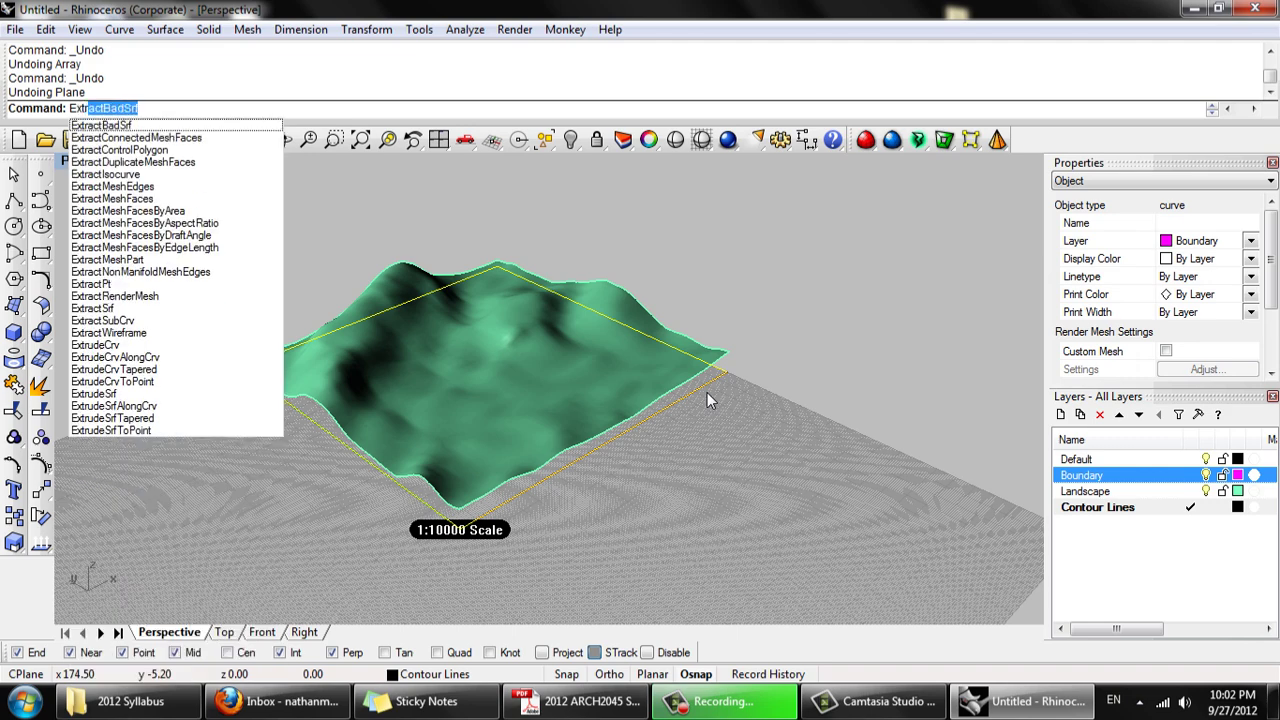
type("rudecrv")
key("Return")
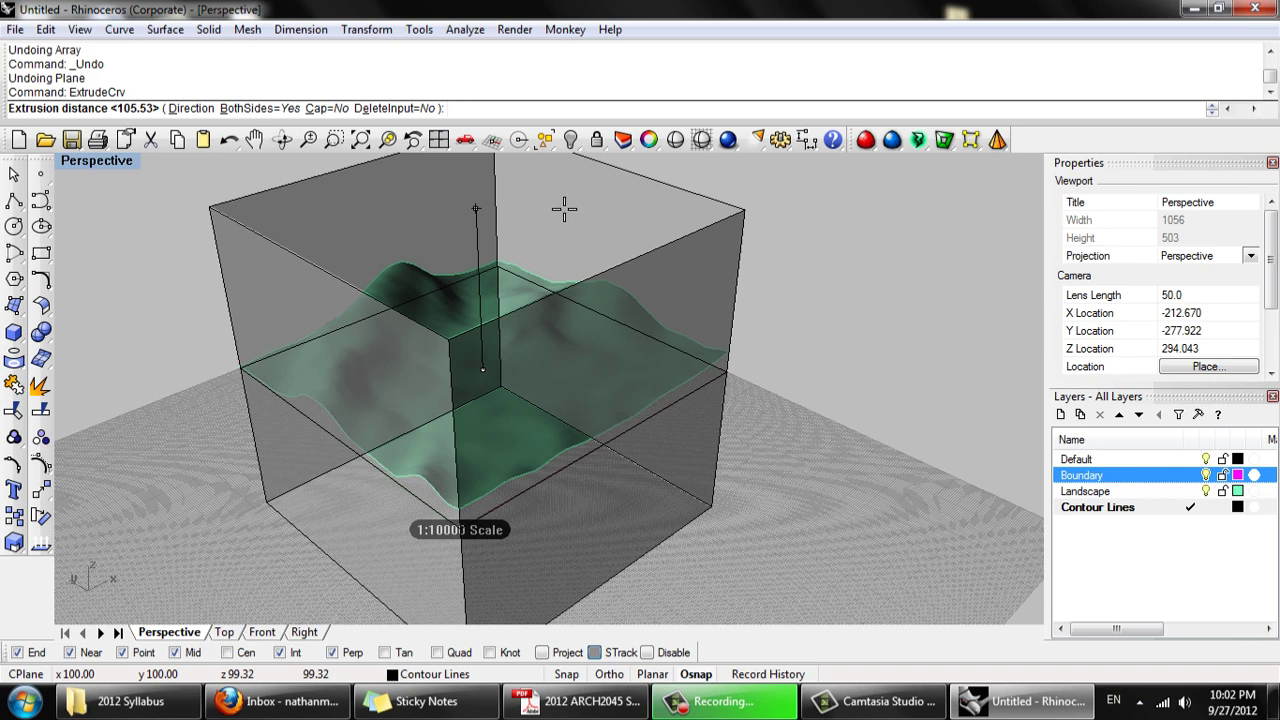
key("Return")
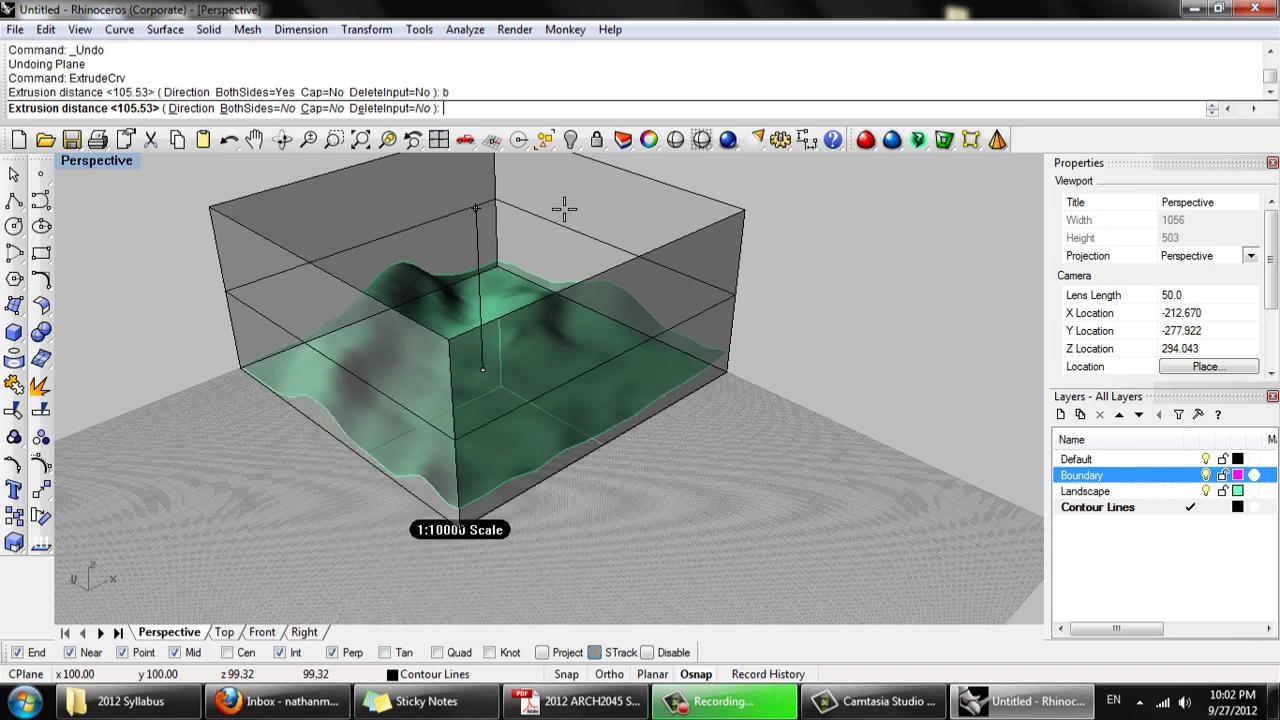
left_click(1192, 476)
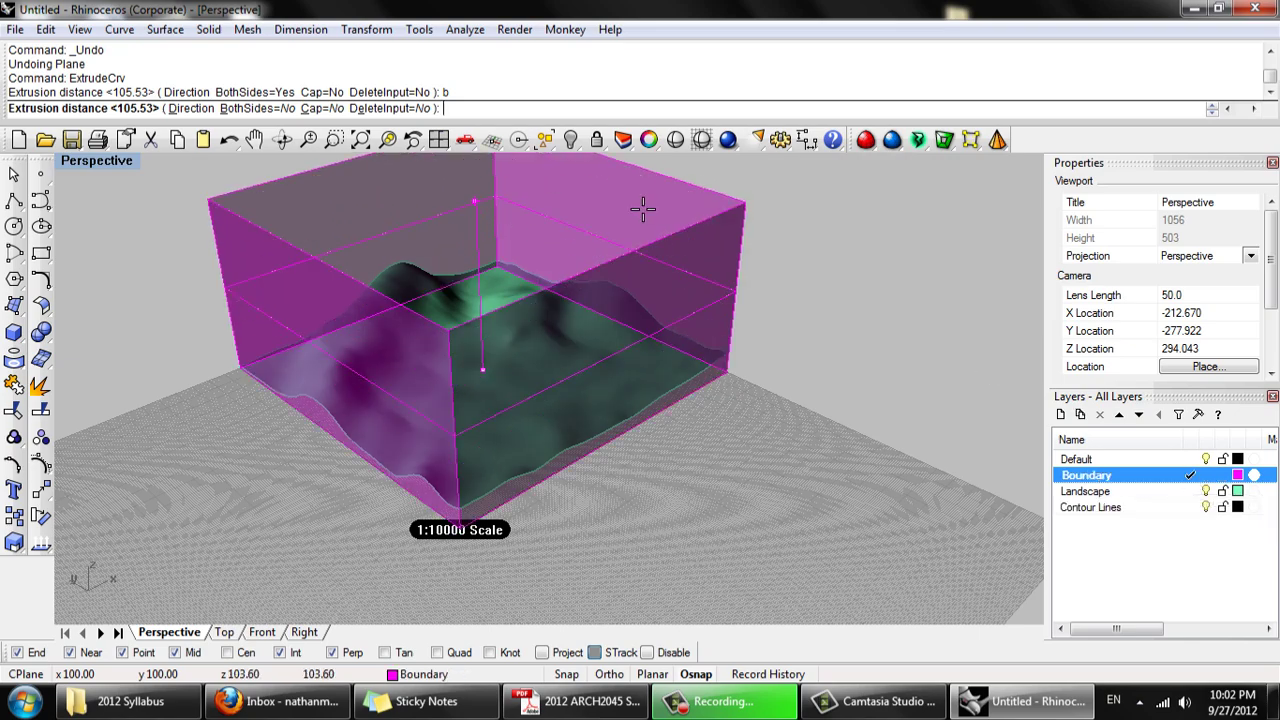
key("Return")
Trim away the part of the extruded boundary walls above the landscape, using the landscape surface as the cutting object
right_click_drag(601, 263, 566, 337)
left_click(484, 310)
right_click_drag(461, 355, 495, 261)
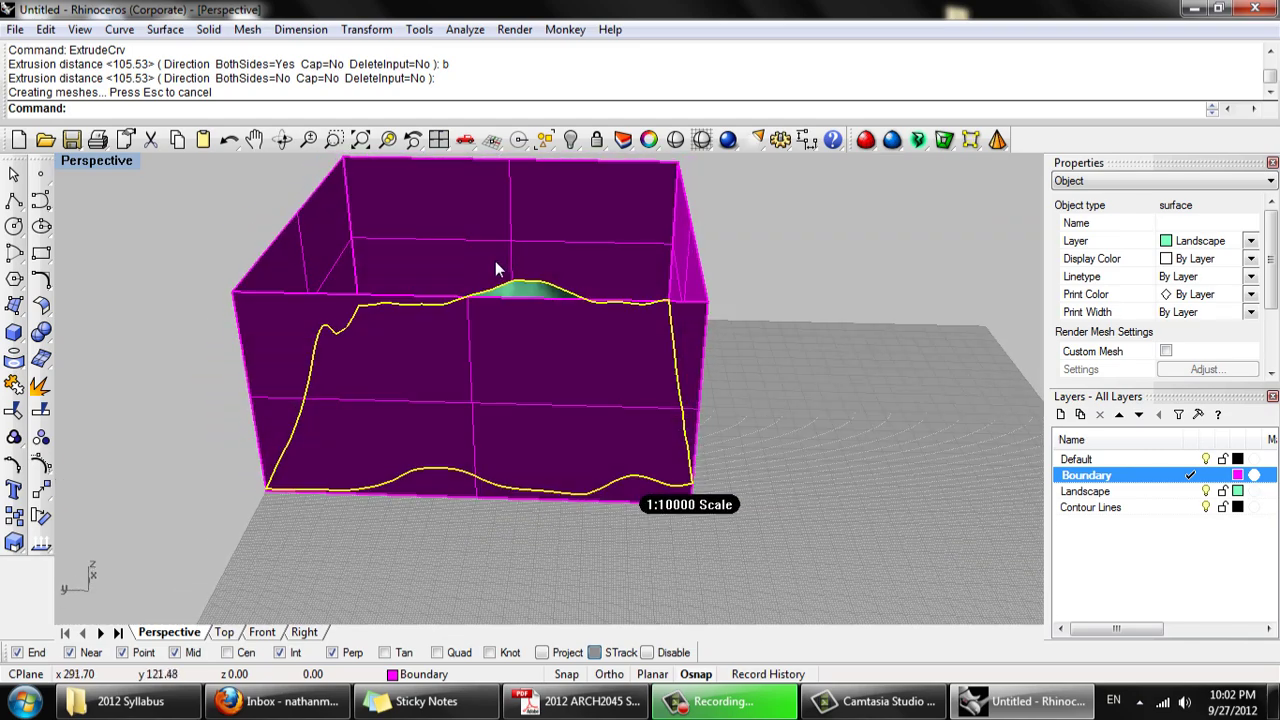
type("Trim")
key("Return")
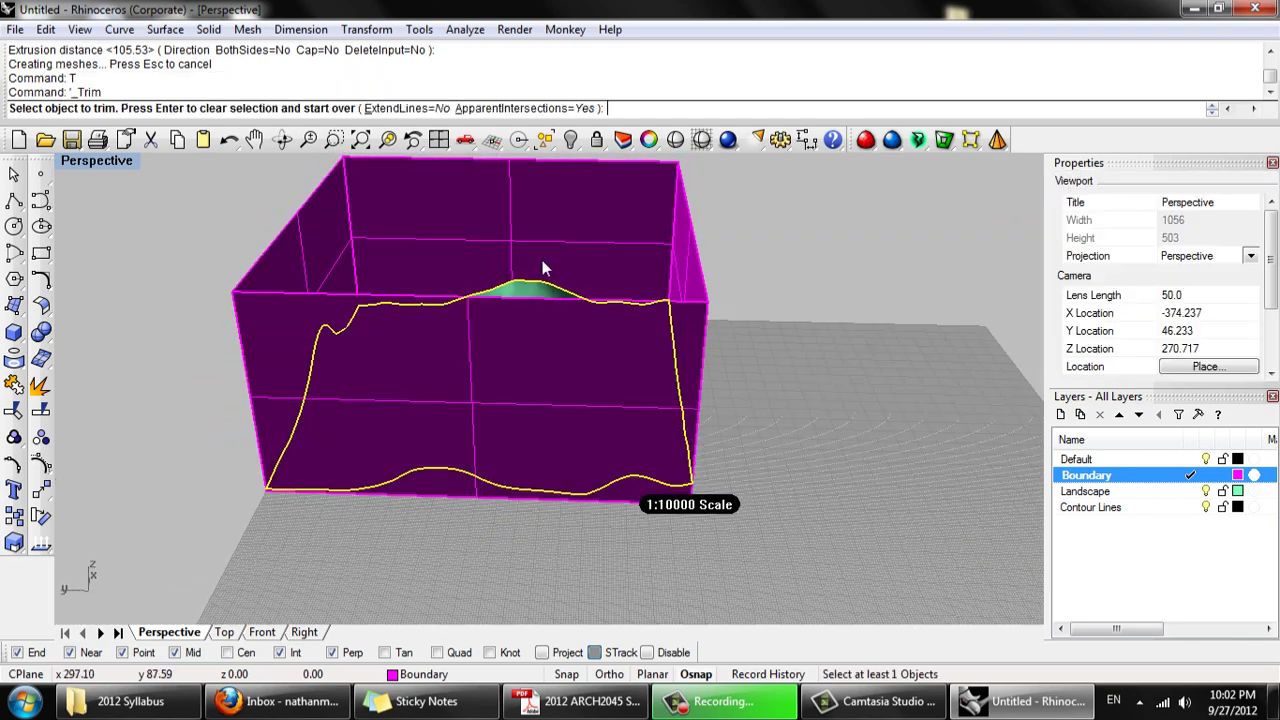
left_click(531, 209)
right_click_drag(572, 249, 809, 266)
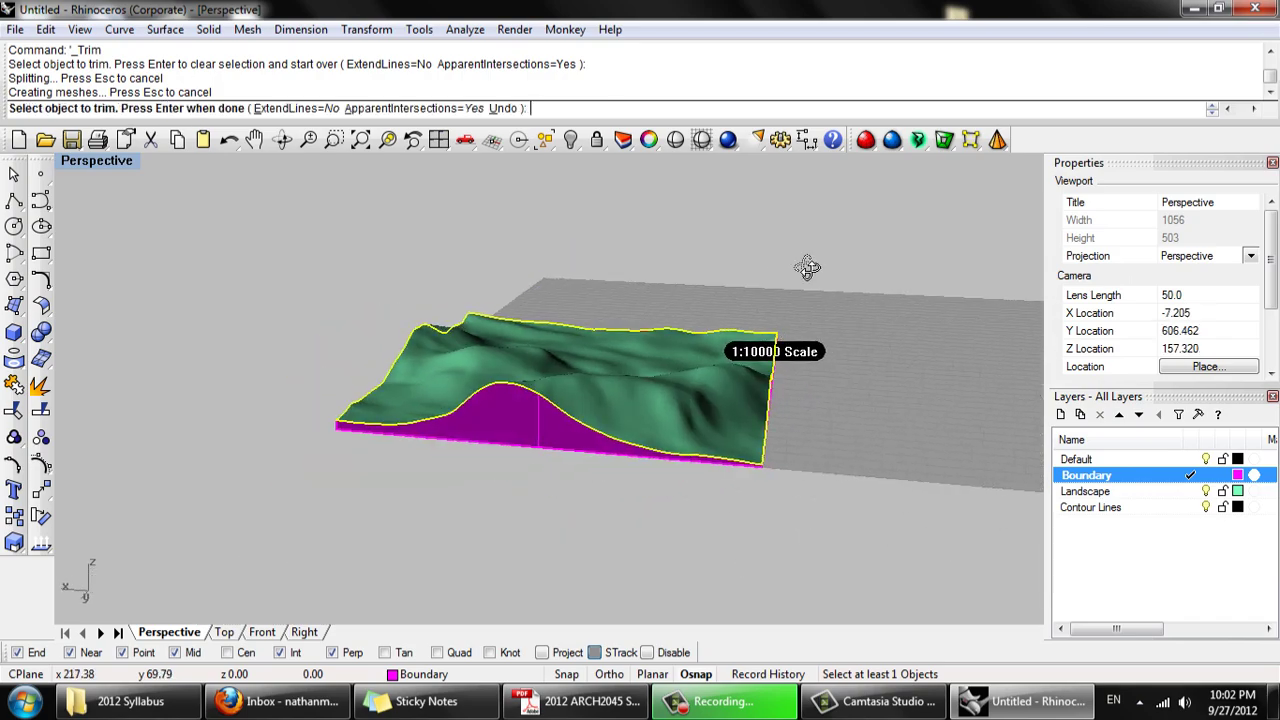
right_click_drag(453, 362, 688, 465)
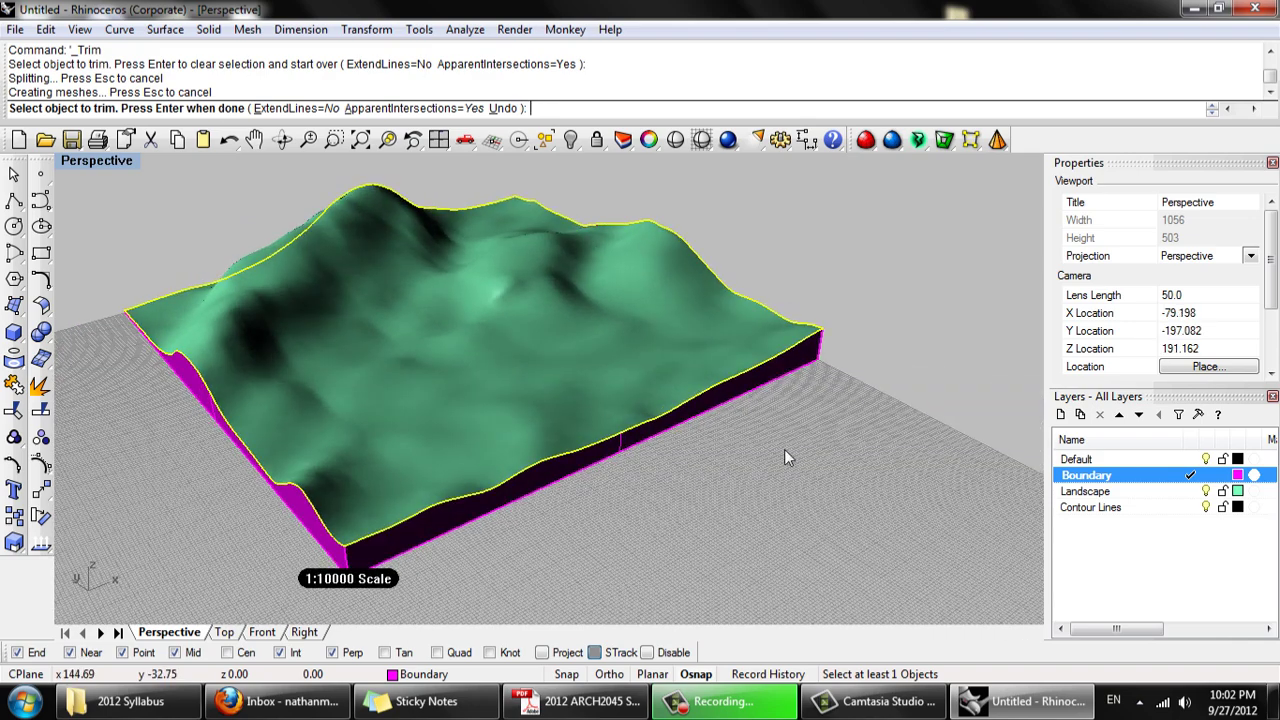
Finish trimming the boundary walls and move the remaining wall polysurface to the Landscape layer
key("Return")
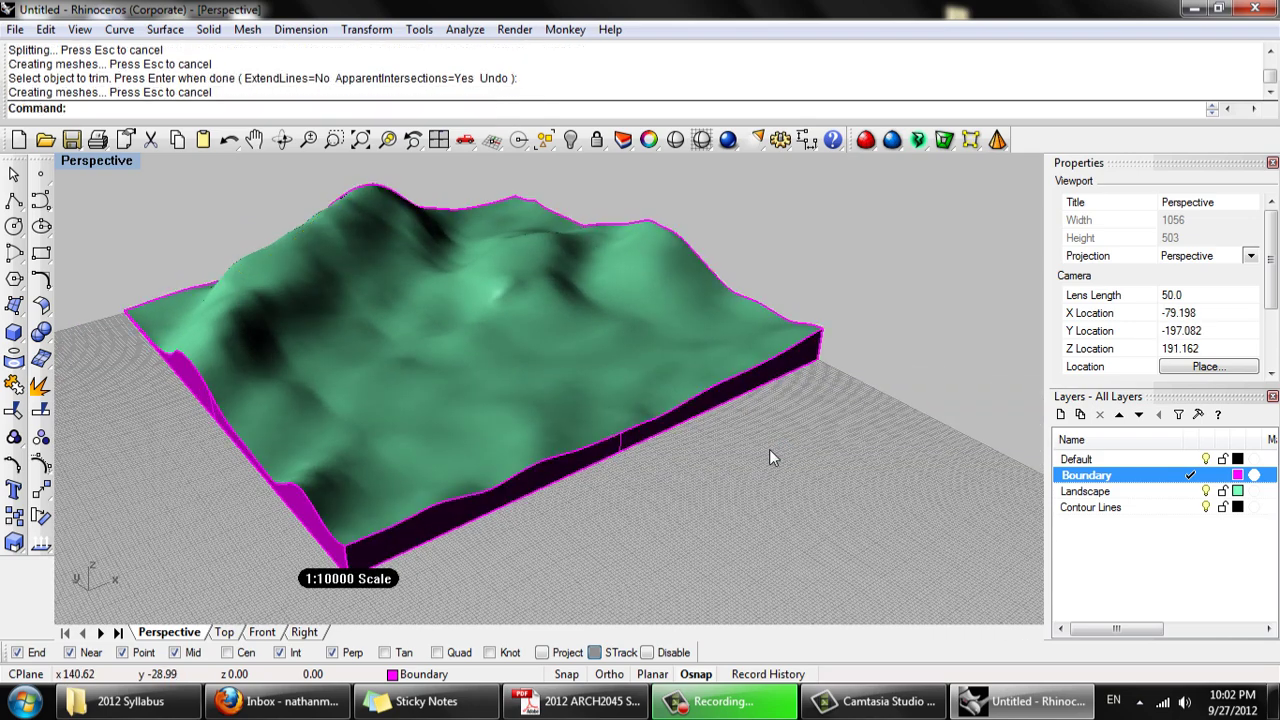
left_click(754, 399)
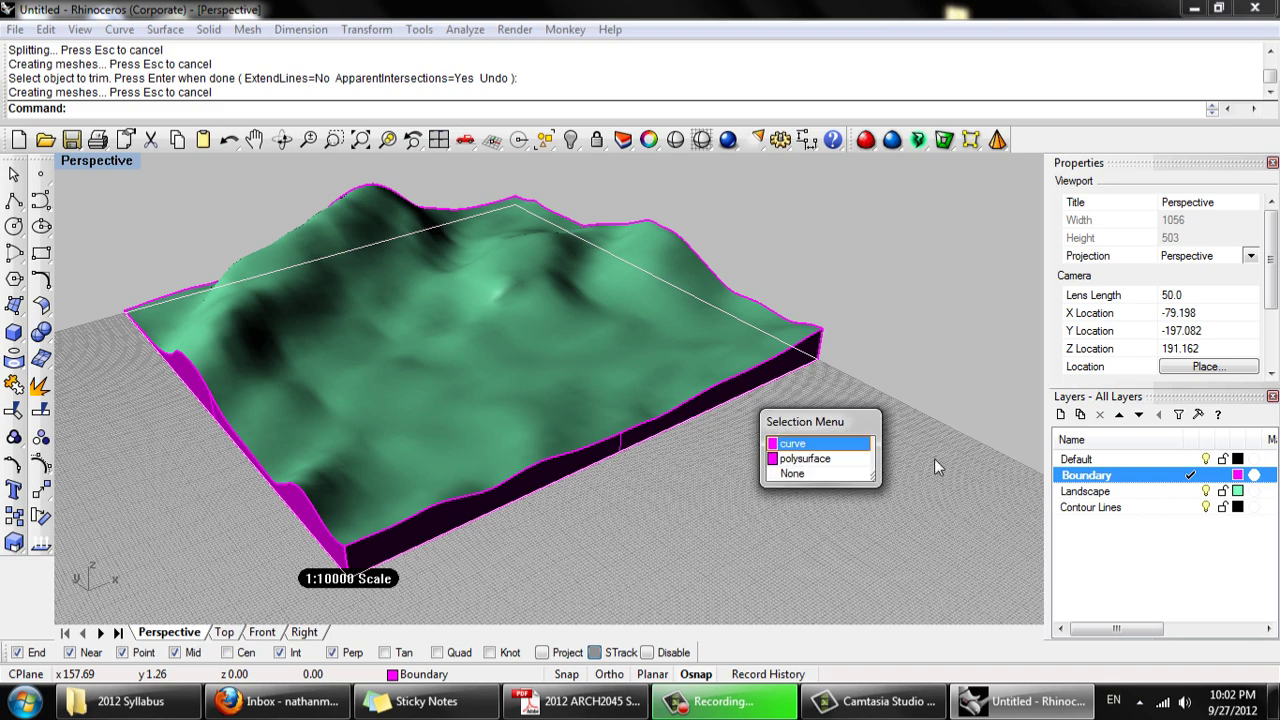
left_click(836, 460)
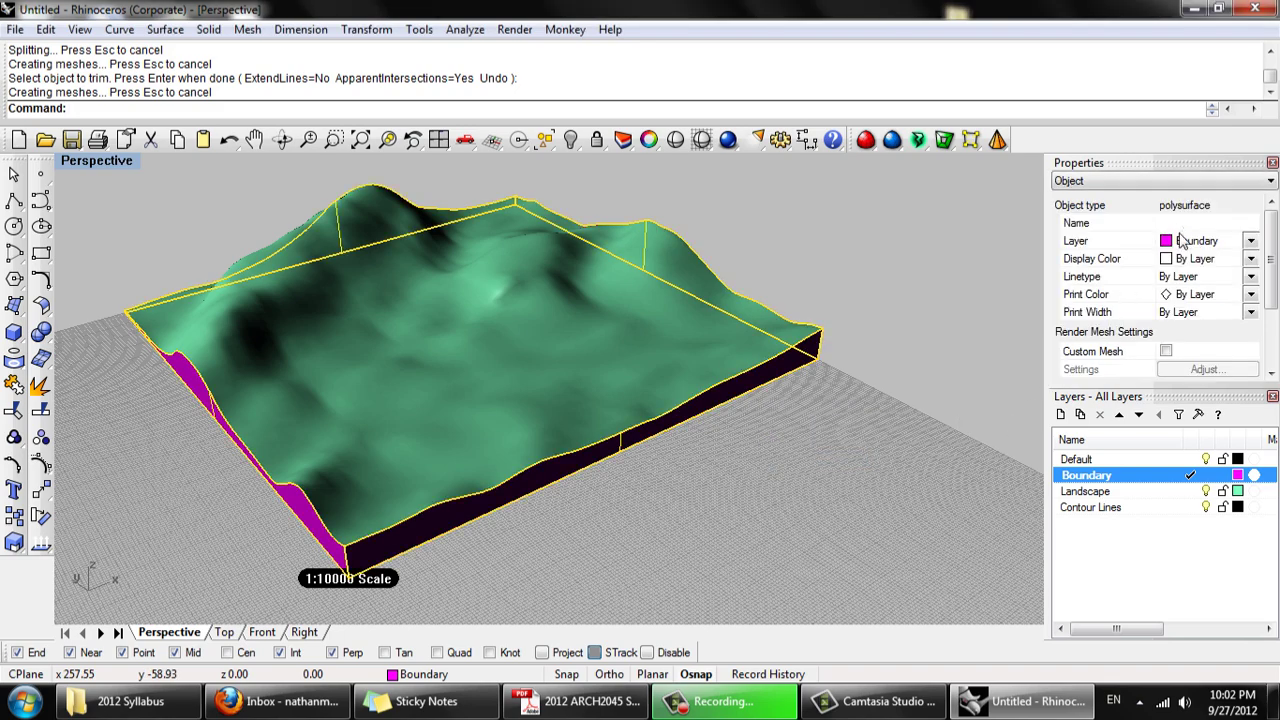
left_click(1183, 243)
left_click(1190, 292)
left_click(876, 403)
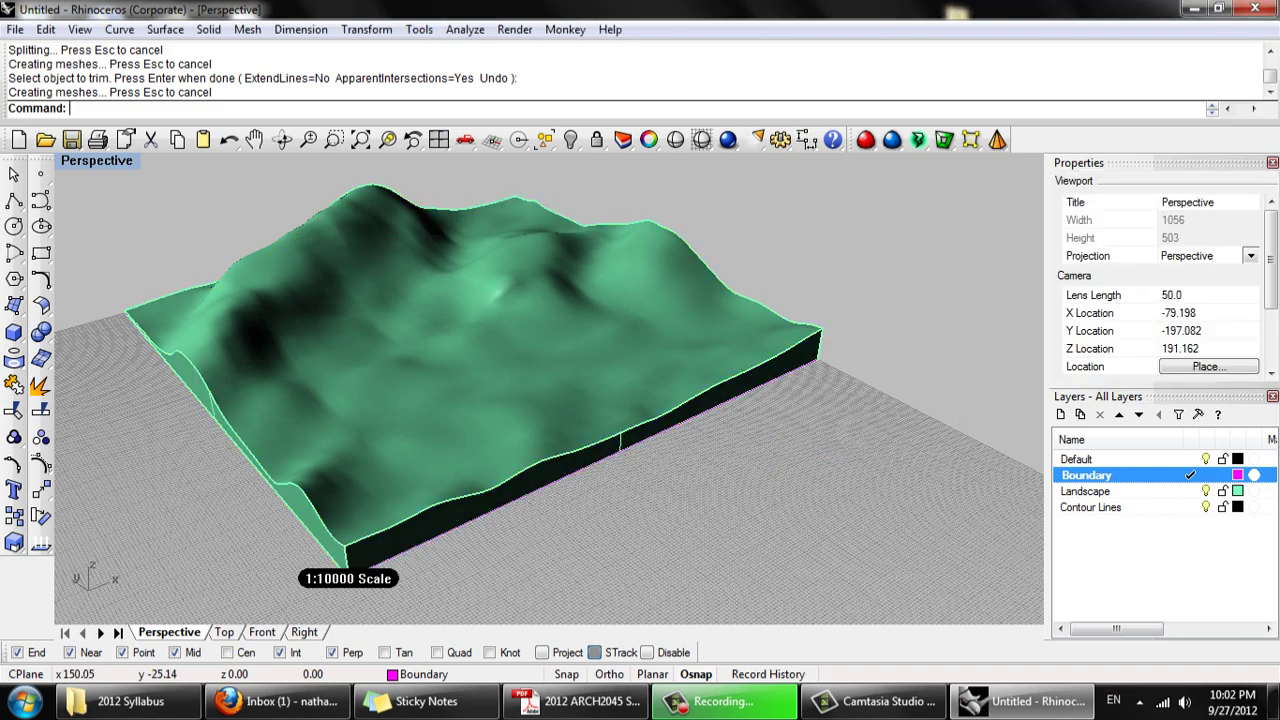
Join the boundary walls and the landscape surface into one polysurface
right_click_drag(876, 403, 728, 421)
left_click(752, 429)
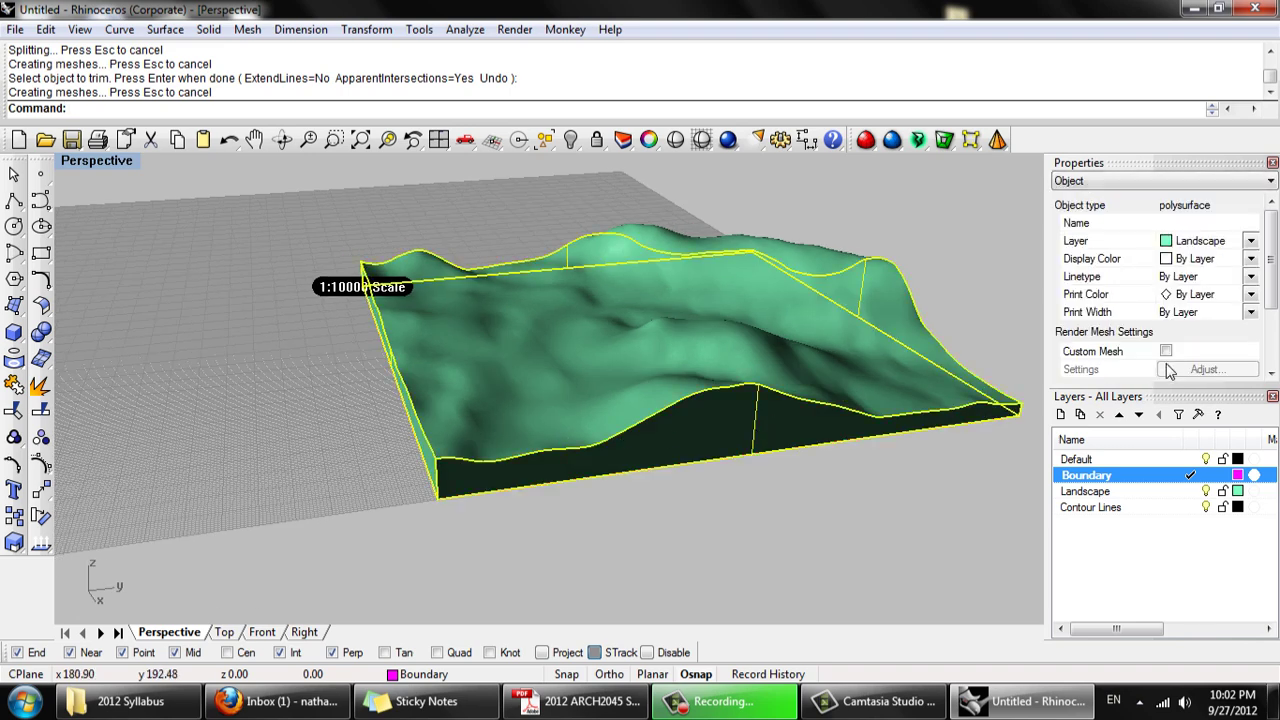
left_click(810, 367, "shift")
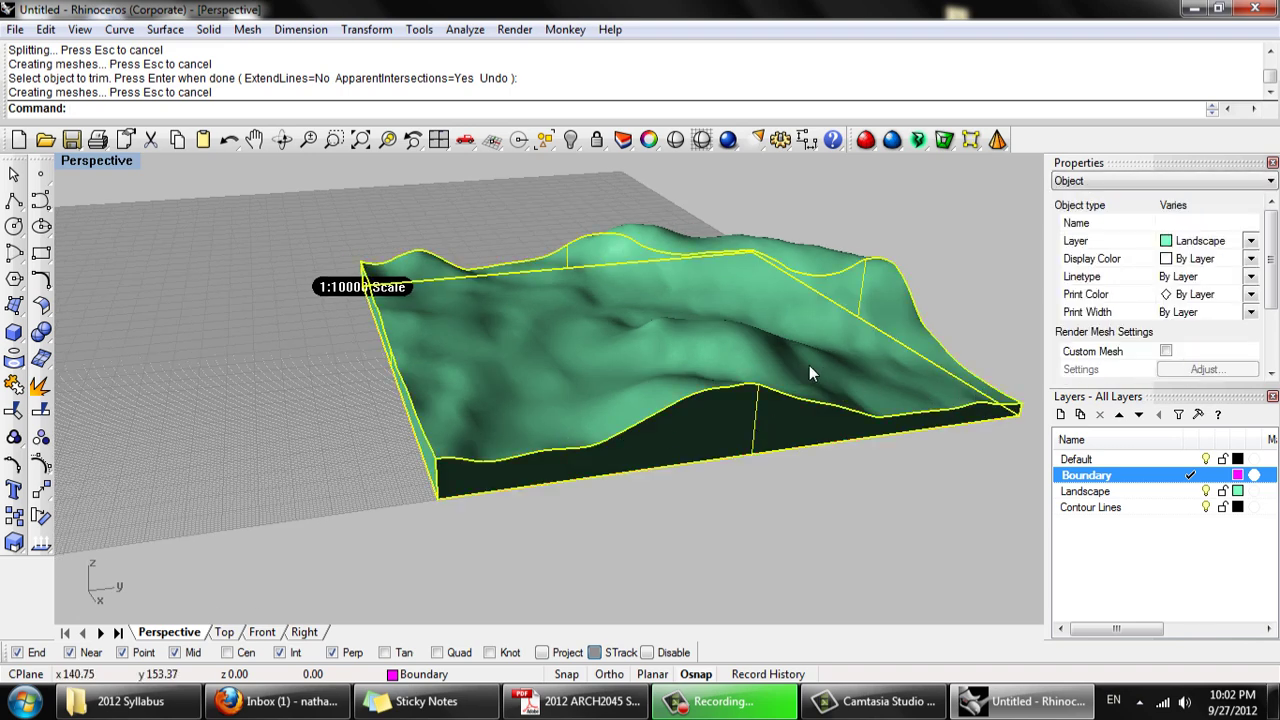
right_click_drag(810, 367, 485, 393)
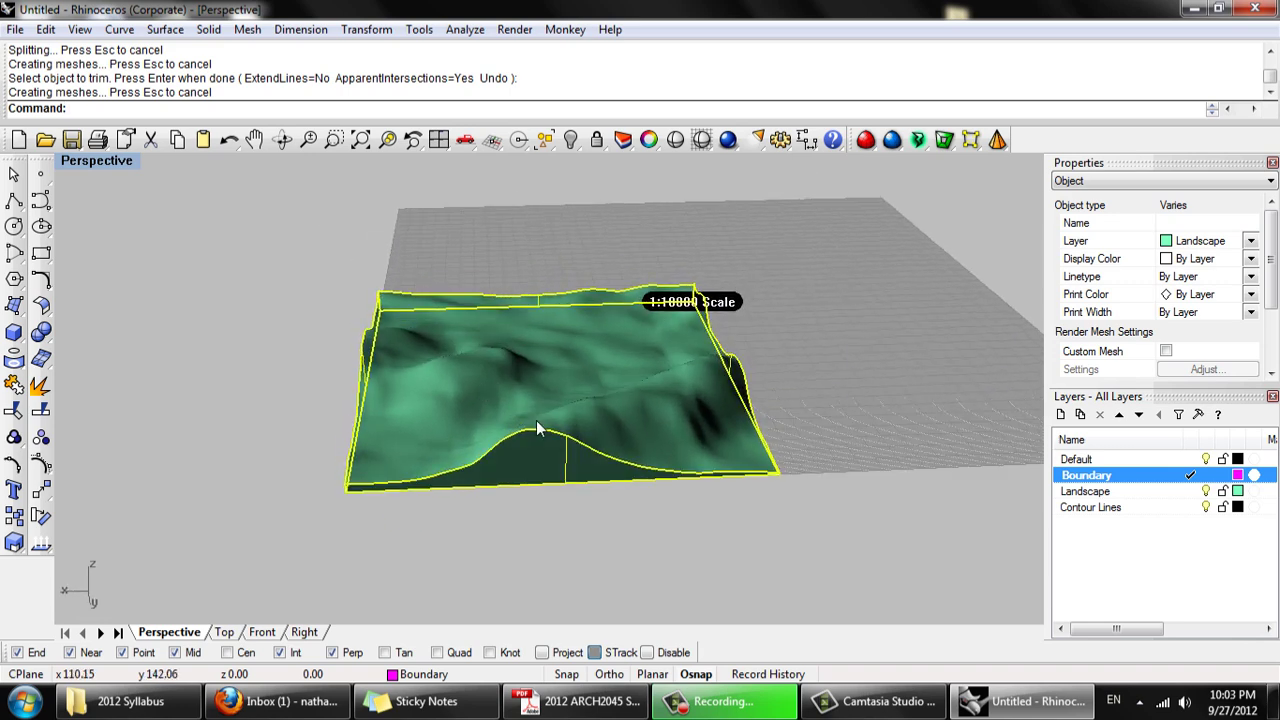
type("join")
key("Return")
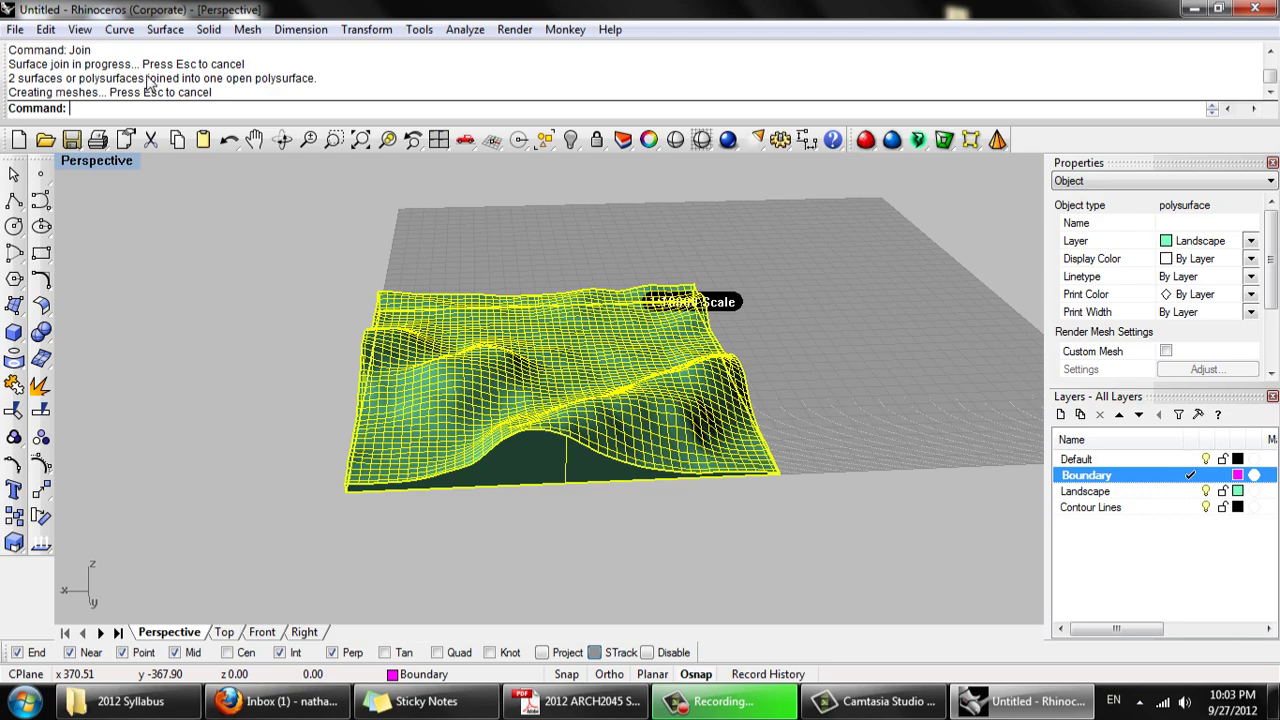
Cap the open base of the joined landscape polysurface and check the new face from below
right_click_drag(289, 323, 489, 363)
key("Escape")
left_click(486, 364)
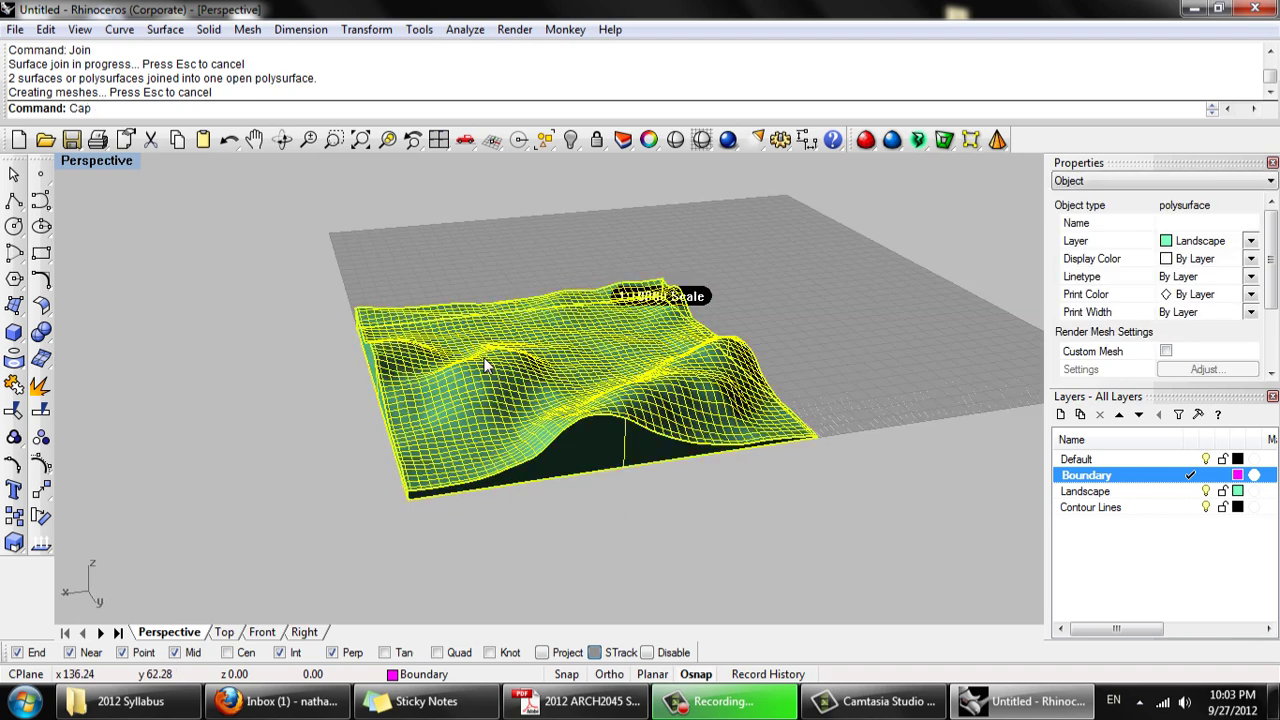
key("Return")
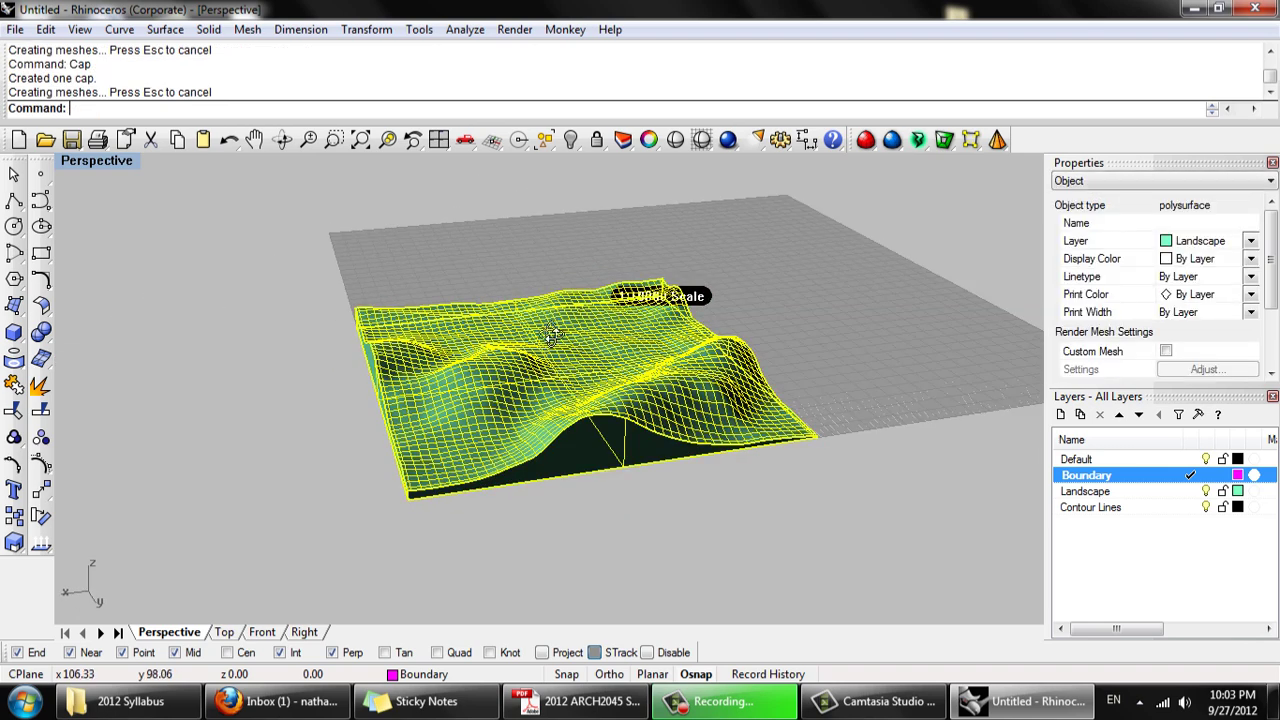
right_click_drag(486, 364, 795, 408)
key("Escape")
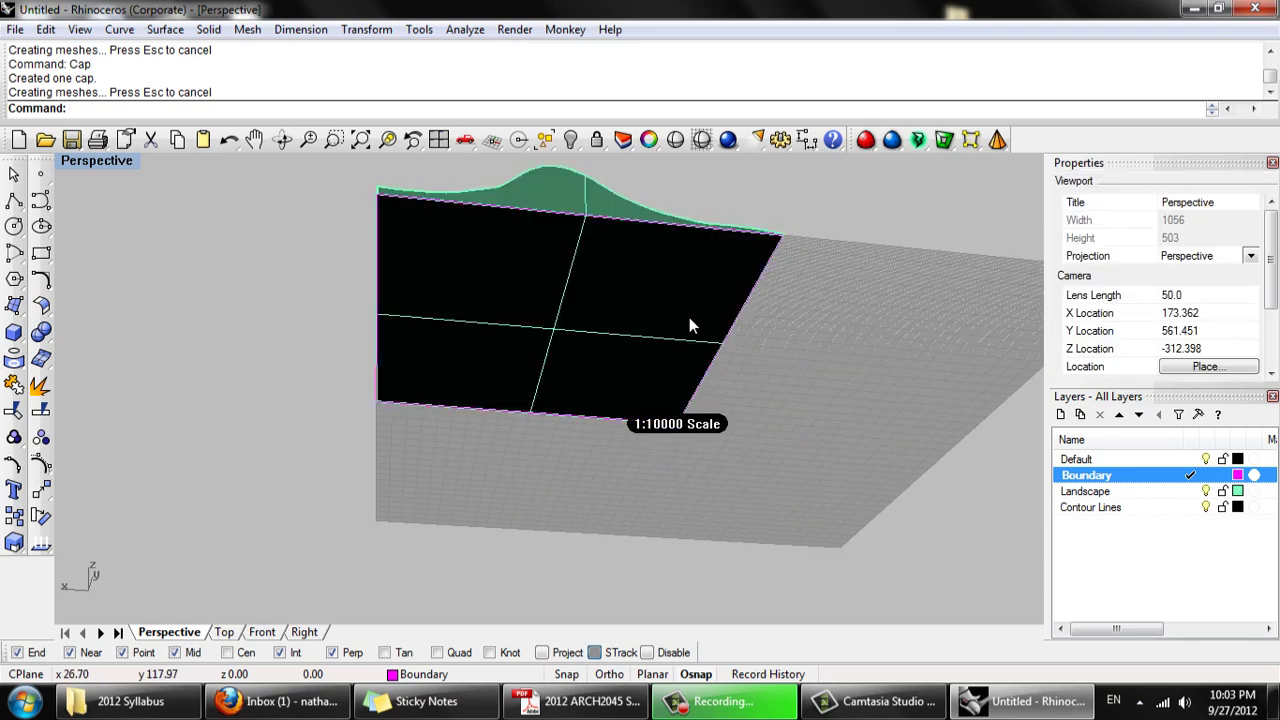
right_click_drag(689, 317, 577, 443)
Turn off the surface isocurve display for the capped landscape solid
left_click(577, 443)
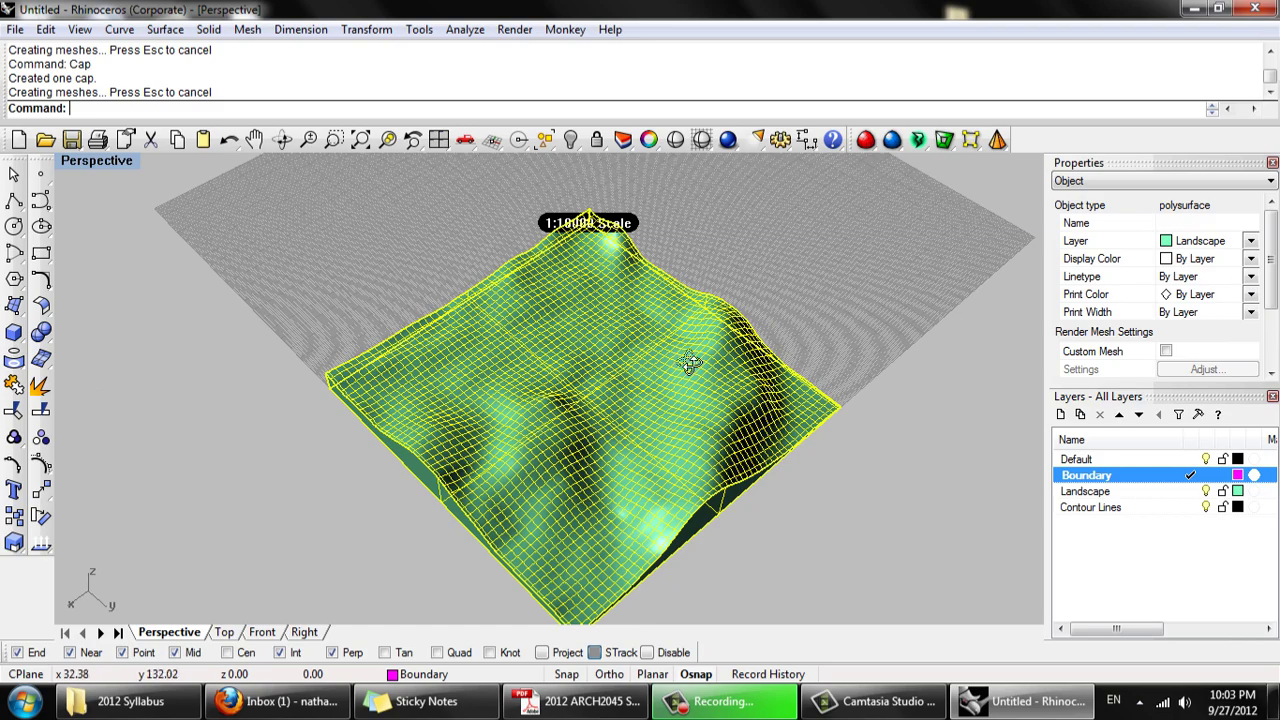
right_click_drag(682, 356, 774, 403)
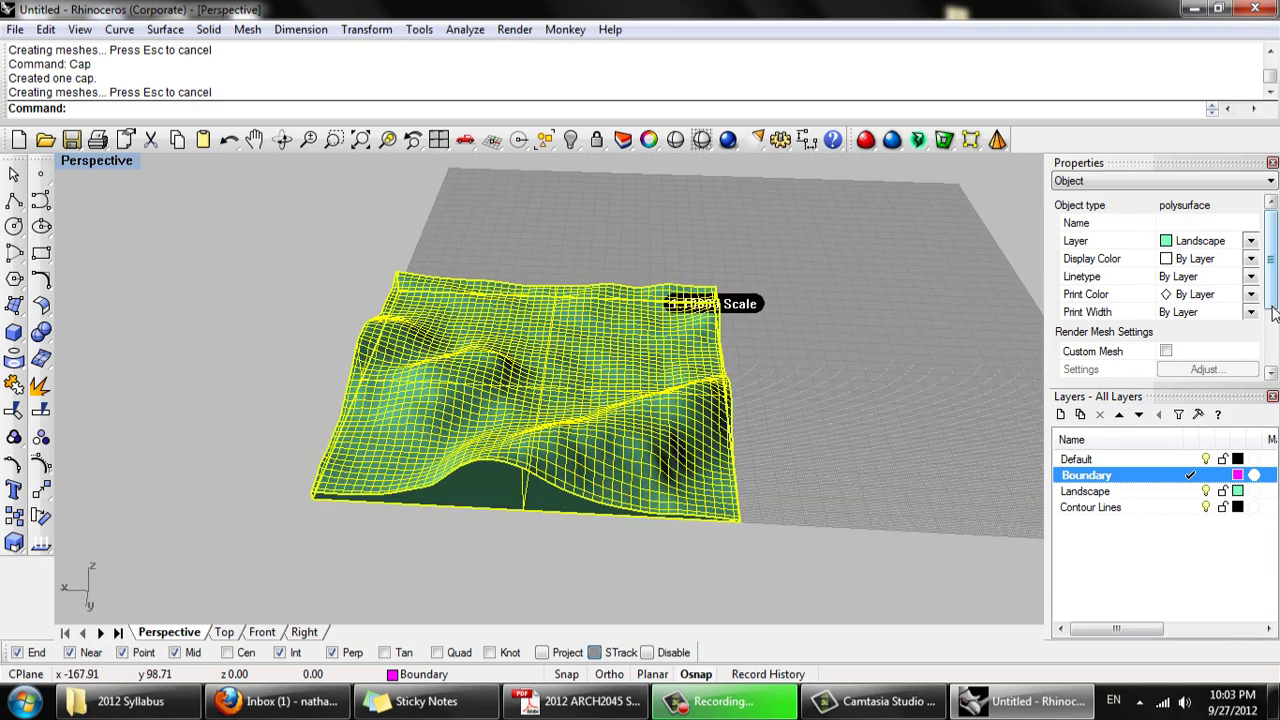
scroll(1191, 361, "down", 3)
left_click(1166, 322)
left_click(891, 364)
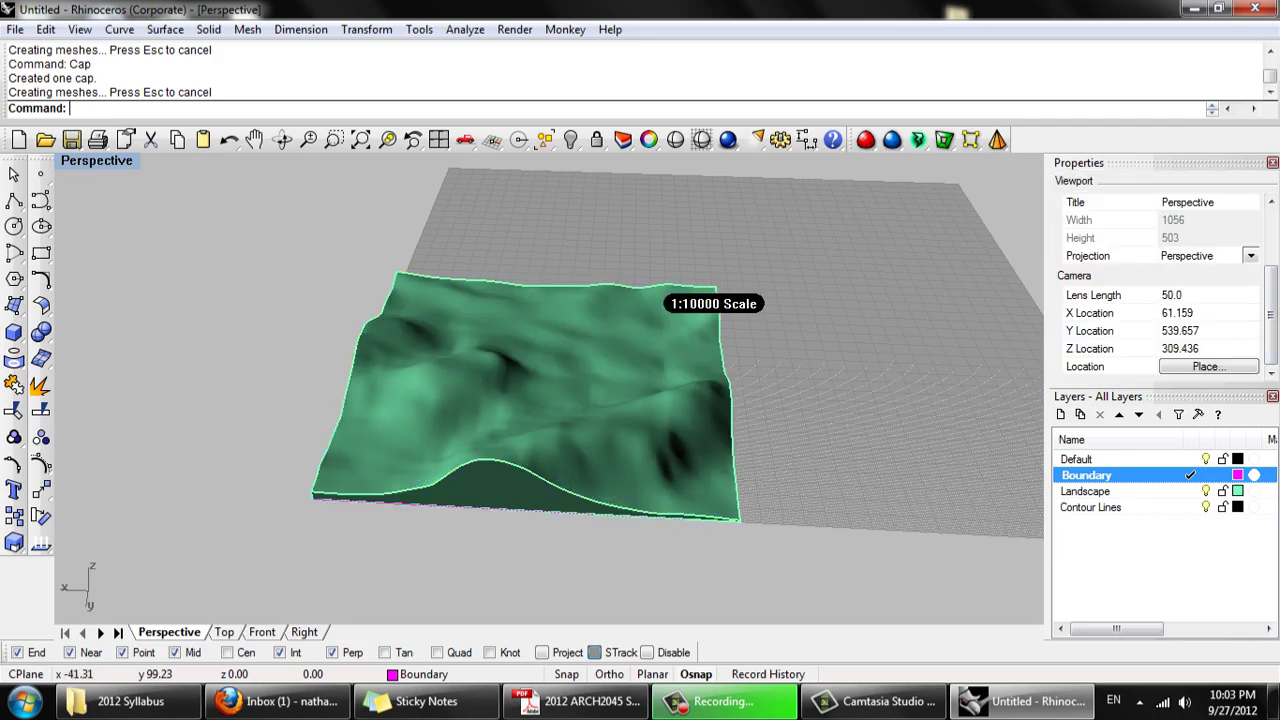
right_click_drag(891, 364, 343, 359)
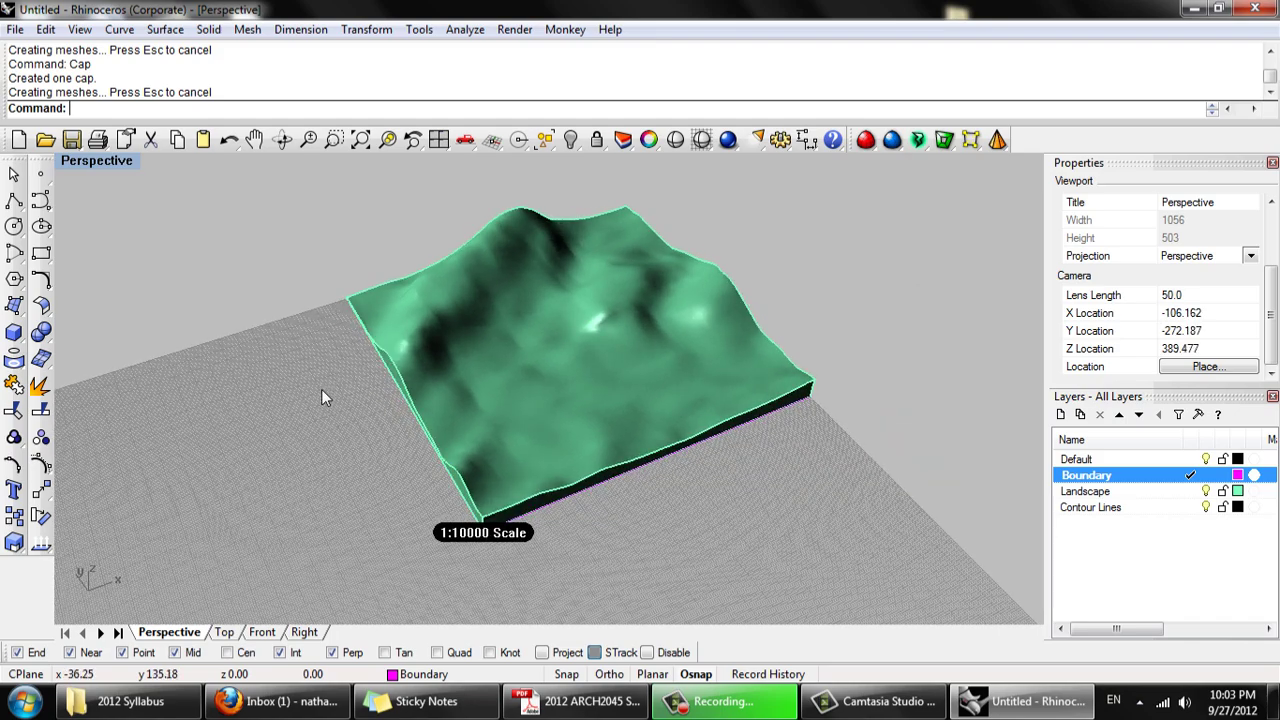
scroll(321, 389, "down", 2)
right_click_drag(475, 333, 365, 497)
scroll(365, 488, "up", 2)
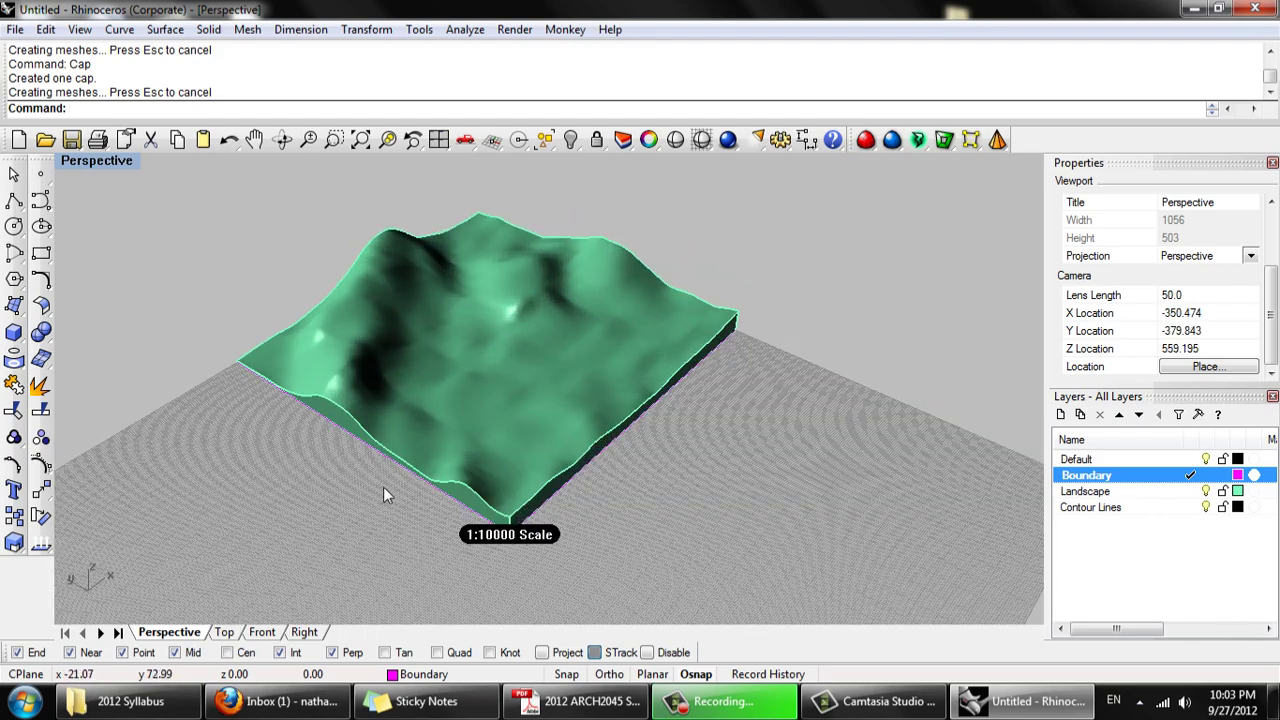
left_click(15, 310)
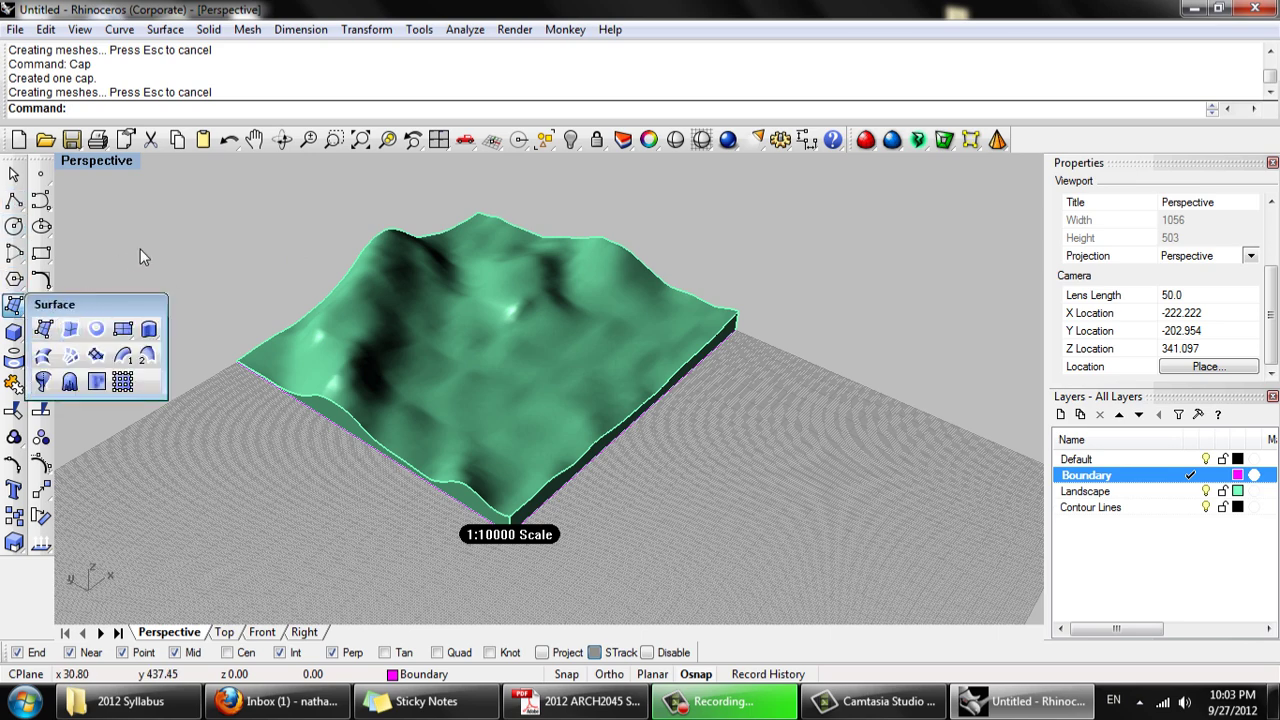
key("Home")
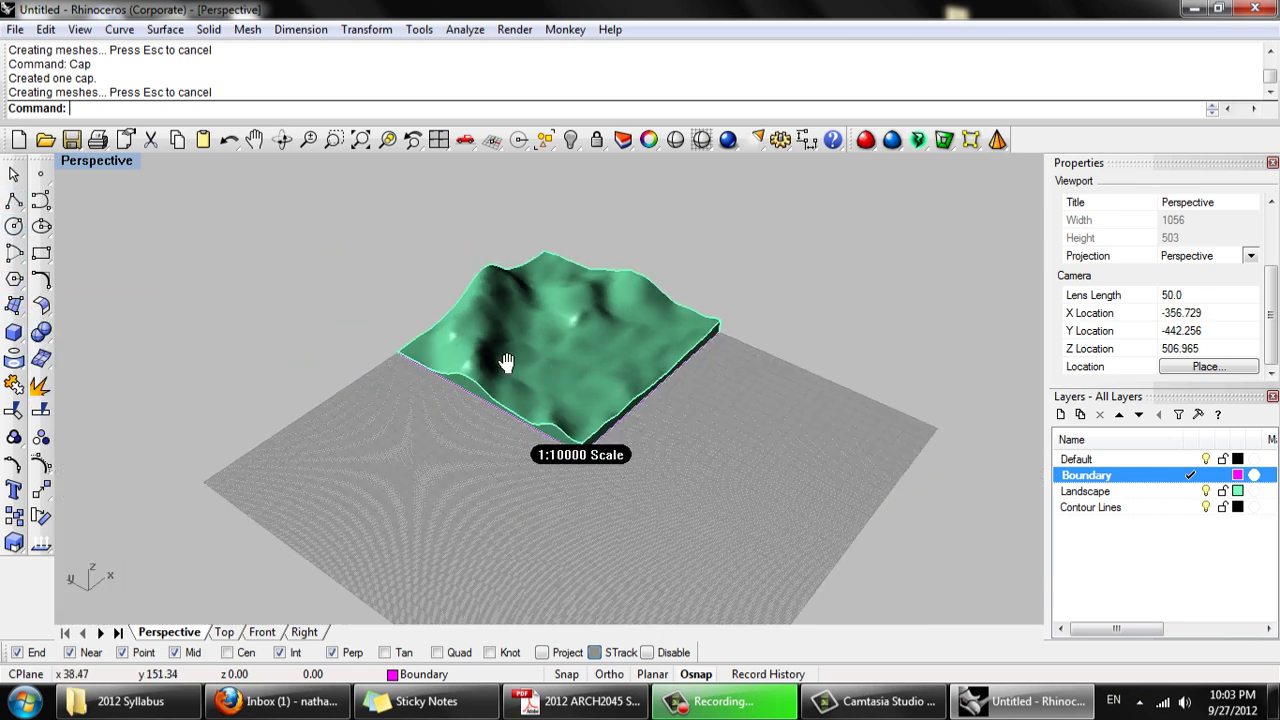
Draw a horizontal plane at ground level extending past all sides of the landscape solid, with Contour Lines set as the current layer
right_click_drag(700, 355, 845, 475)
type("lane")
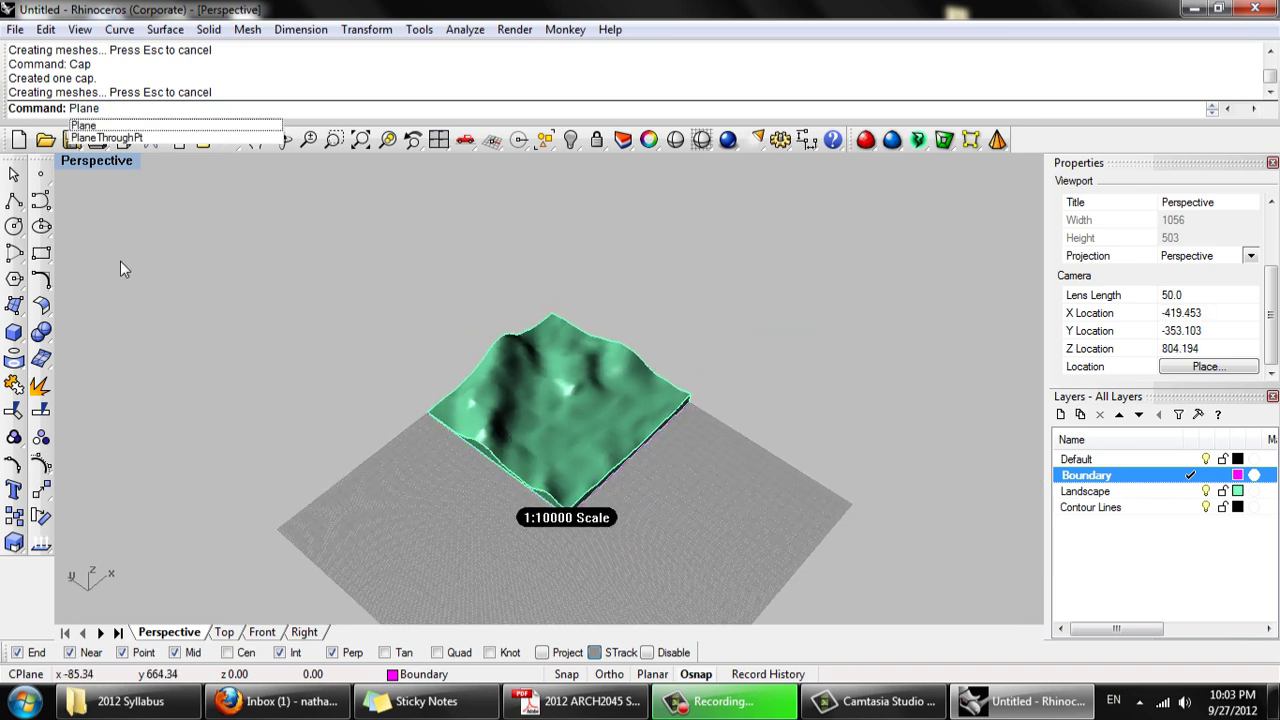
key("Return")
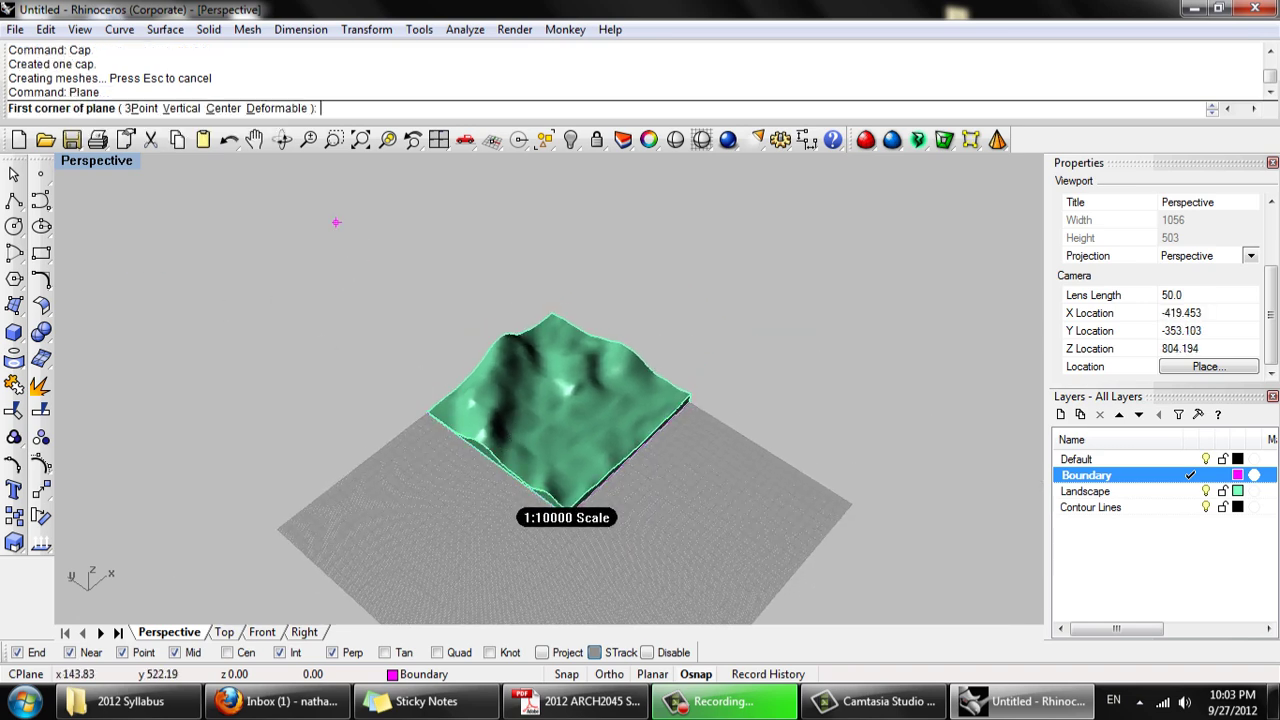
left_click(1191, 508)
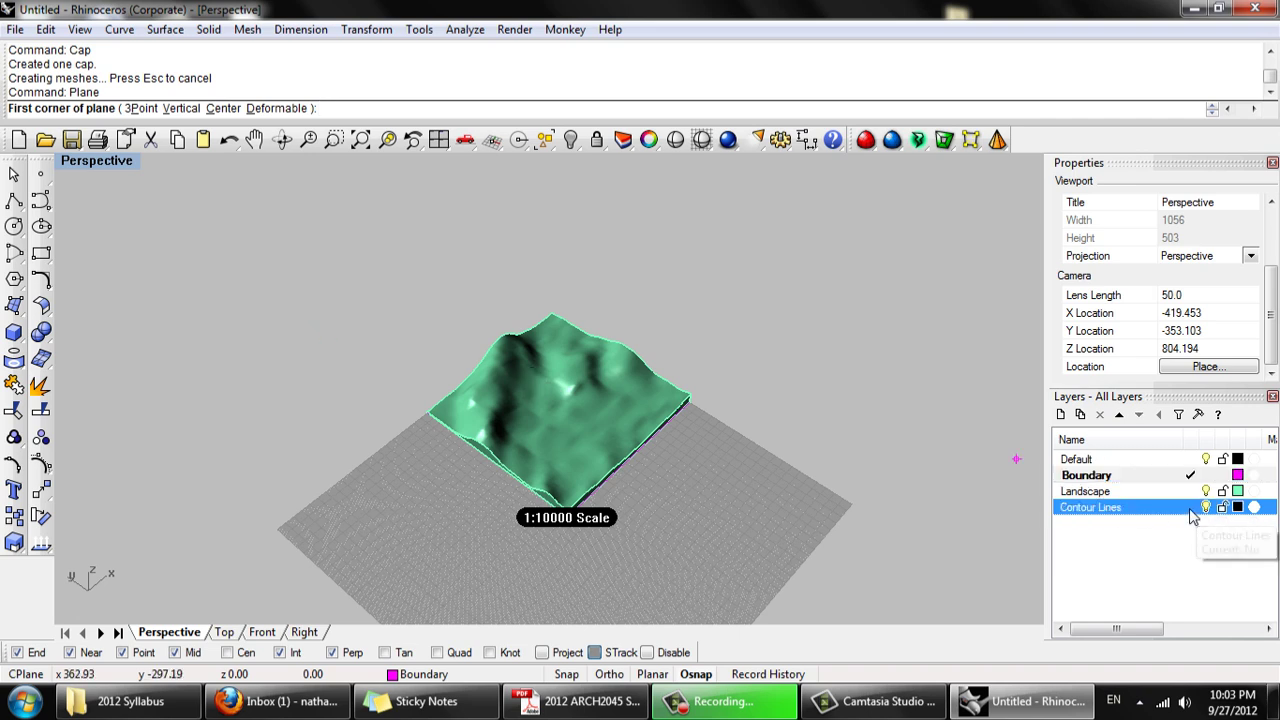
left_click(287, 403)
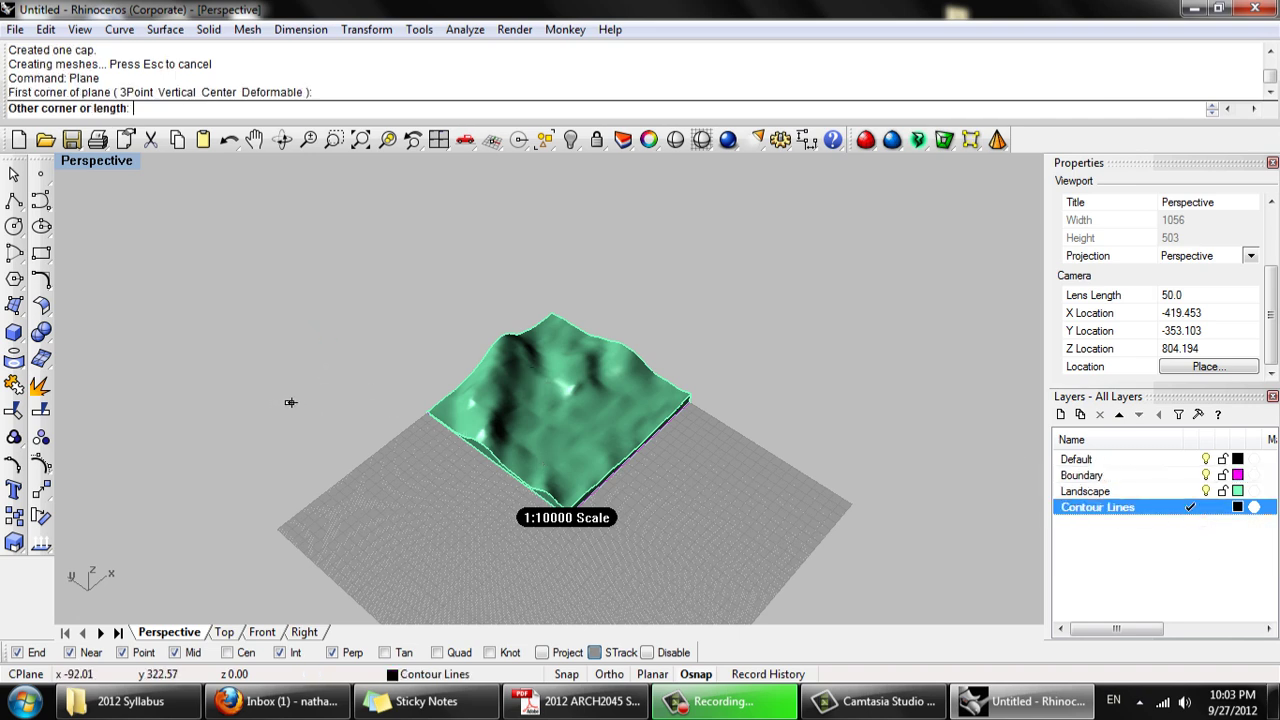
left_click(831, 389)
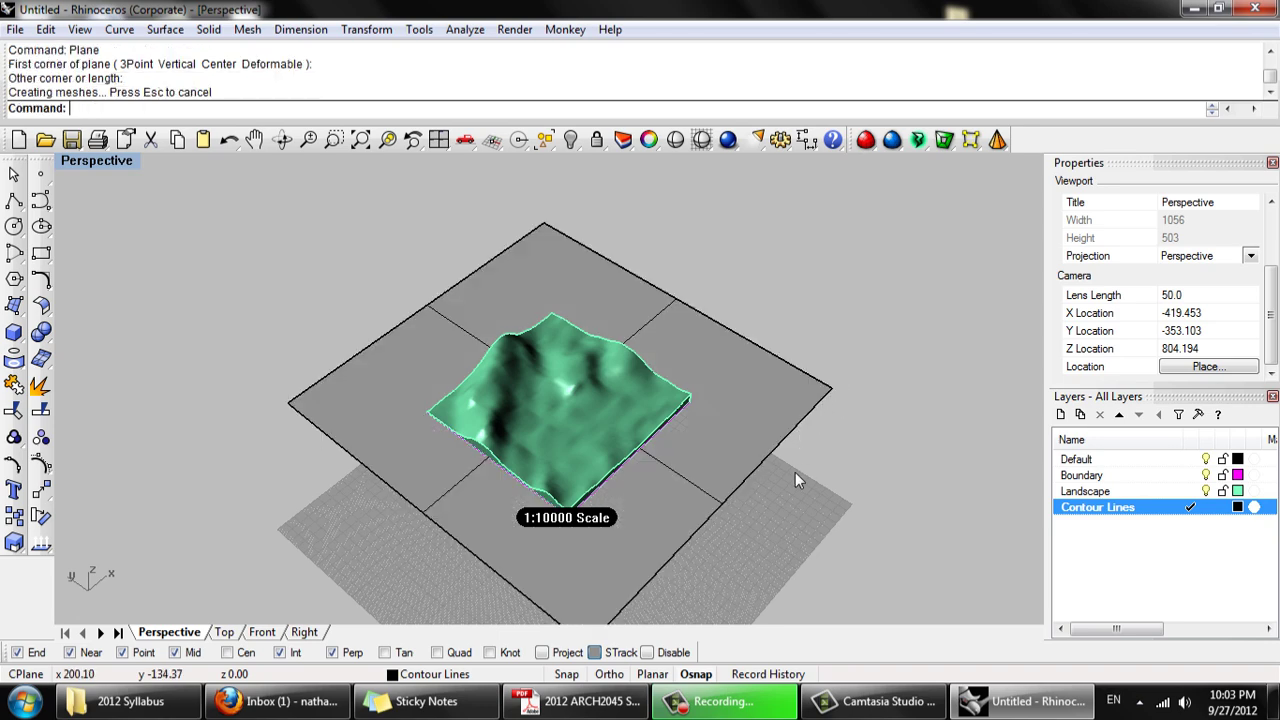
right_click_drag(772, 514, 761, 476)
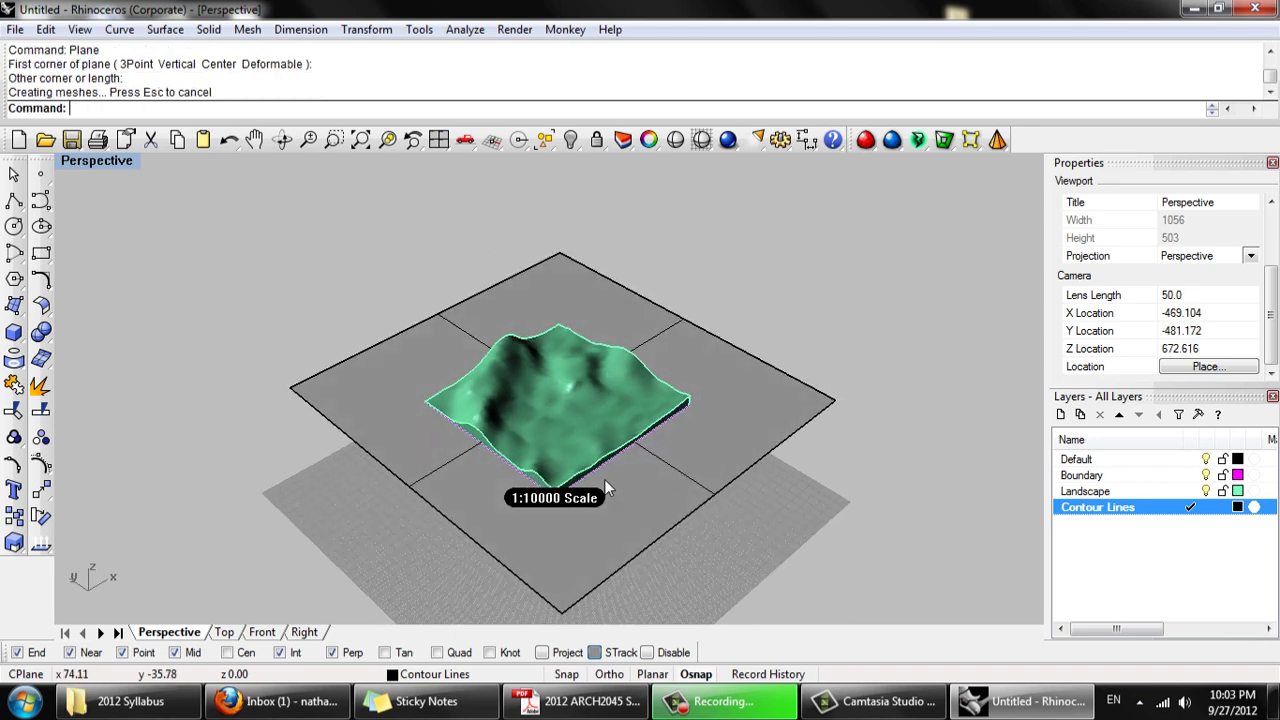
mouse_move(562, 474)
right_mouse_down()
mouse_move(490, 472)
mouse_move(528, 502)
mouse_move(562, 472)
right_mouse_up()
scroll(520, 503, "up", 2)
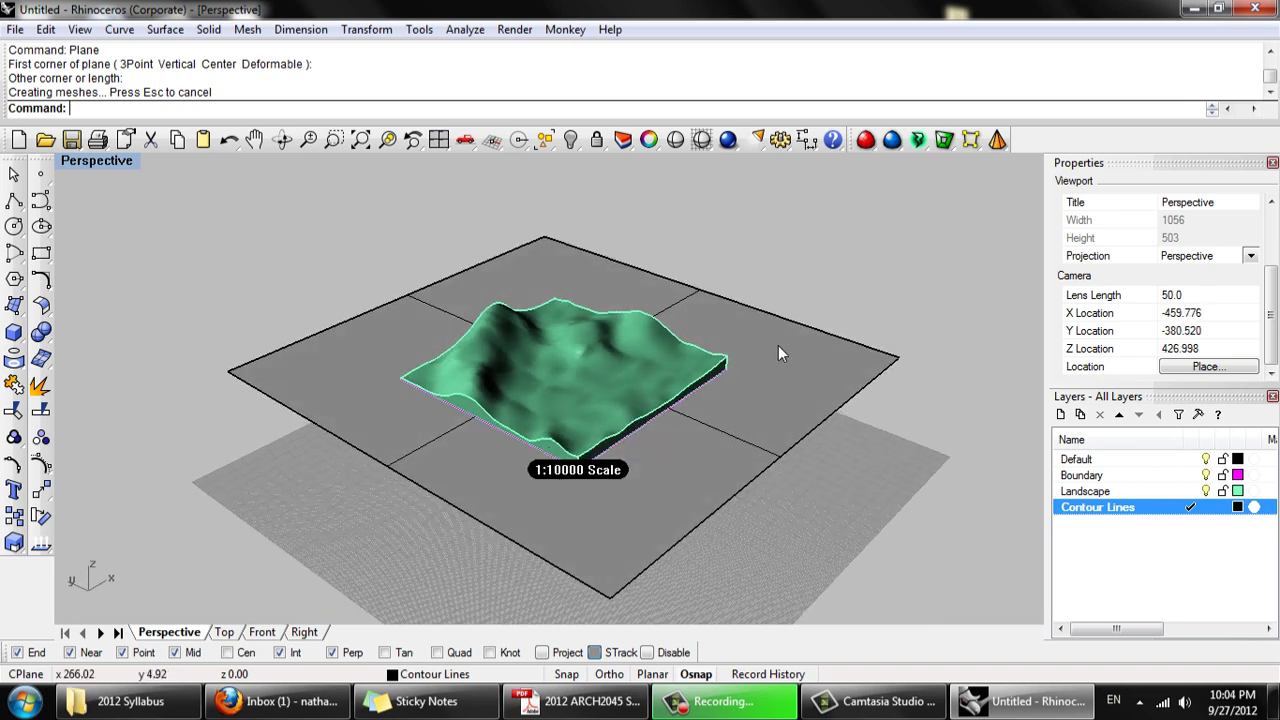
left_click(734, 432)
left_click(806, 310)
right_click_drag(714, 471, 737, 417)
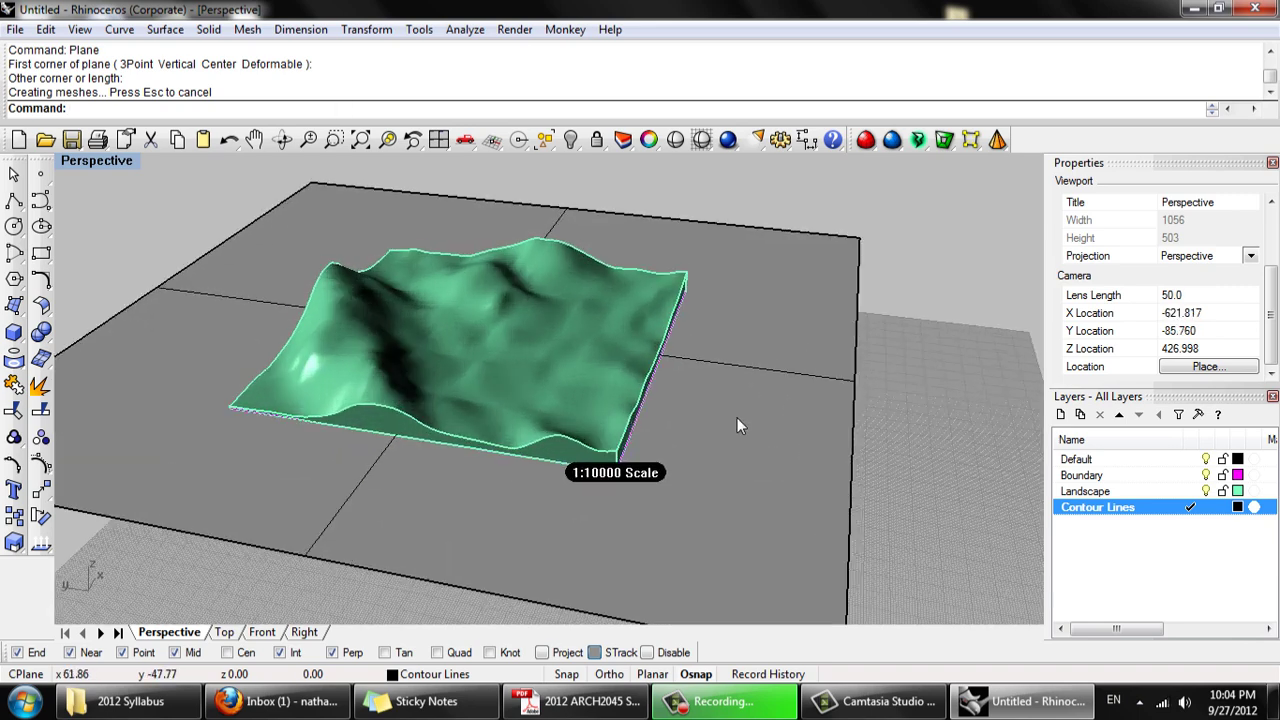
Array the horizontal plane with 1 in X, 1 in Y and 12 in Z at a Z spacing of 3
left_click(737, 417)
scroll(738, 409, "down", 2)
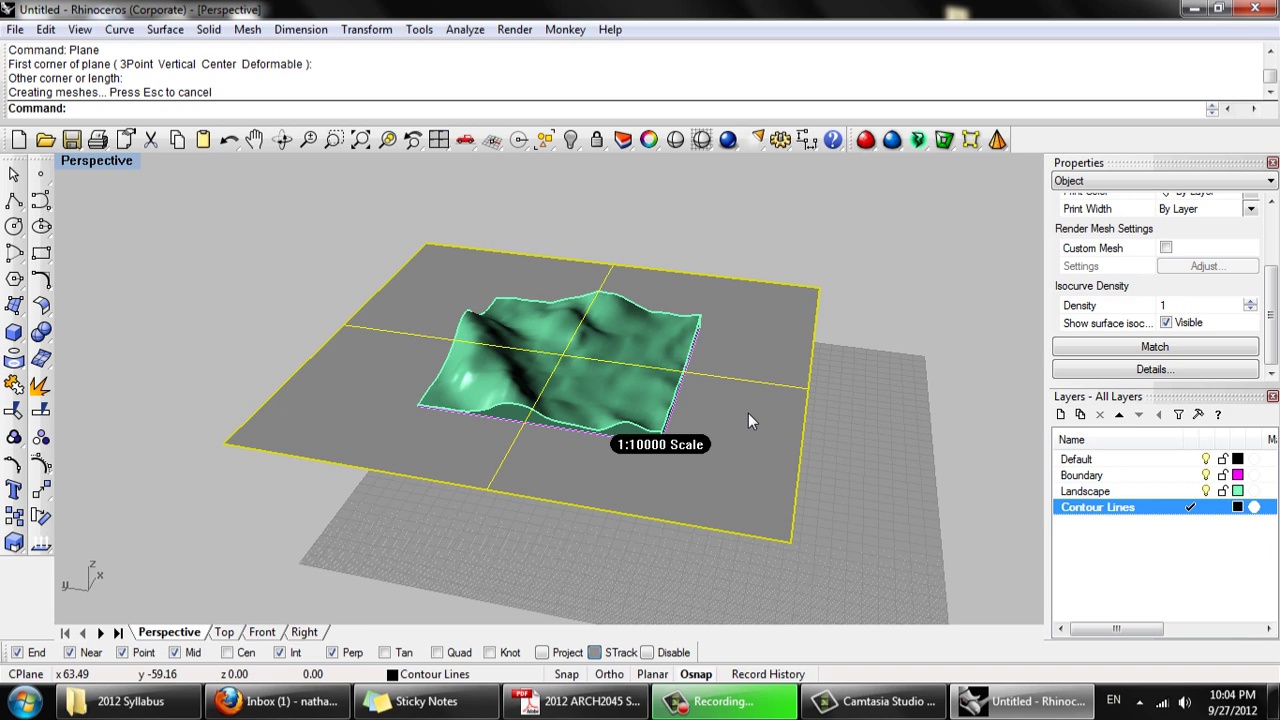
type("Arra")
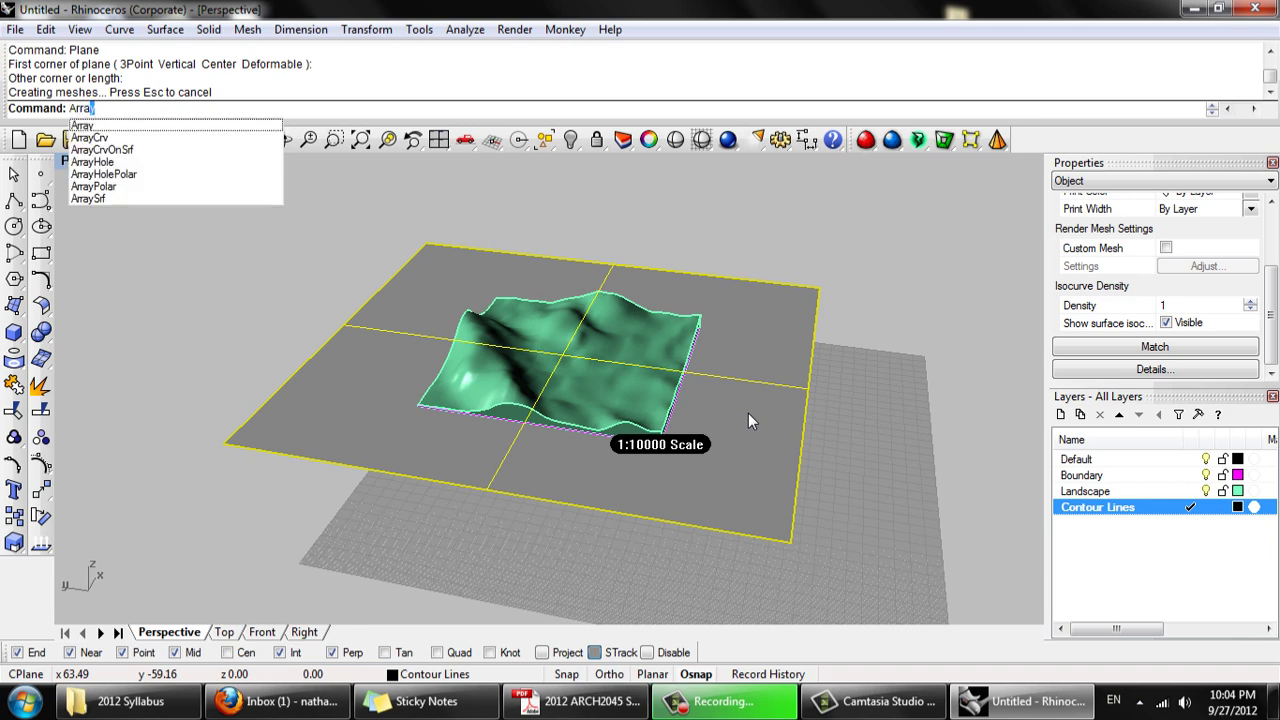
key("Return")
right_click_drag(748, 413, 605, 425)
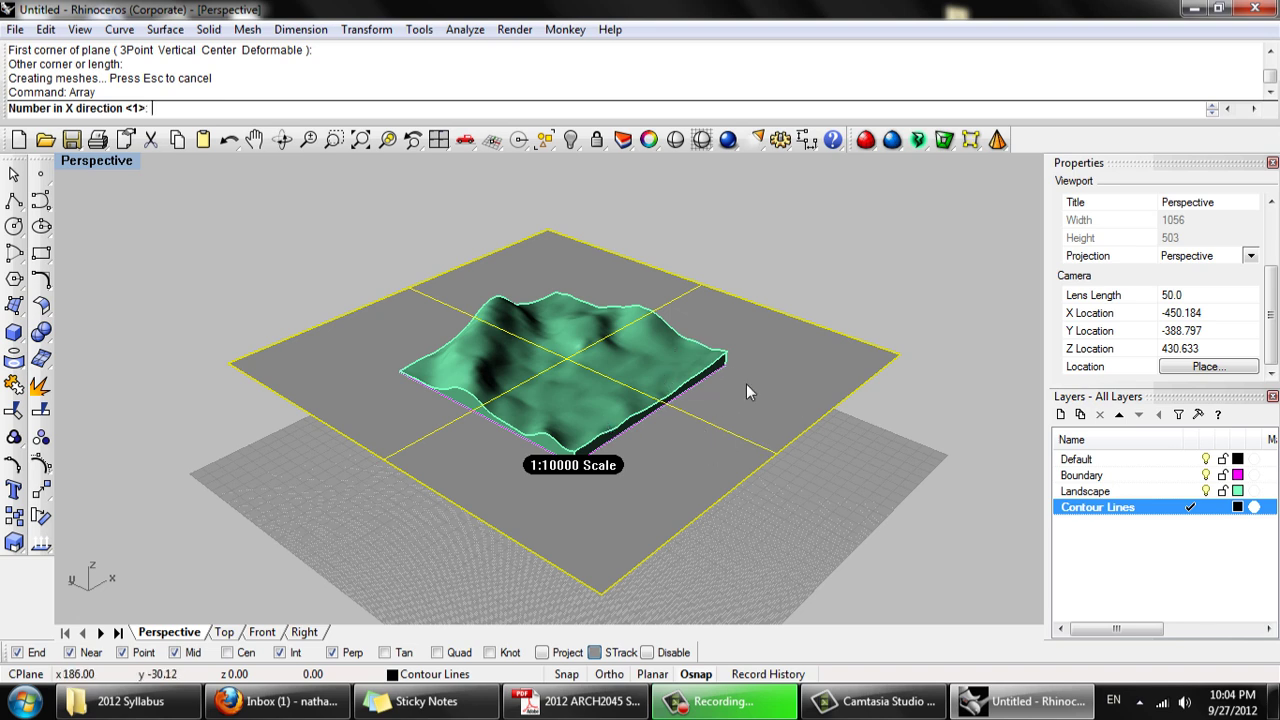
right_click_drag(800, 394, 692, 437)
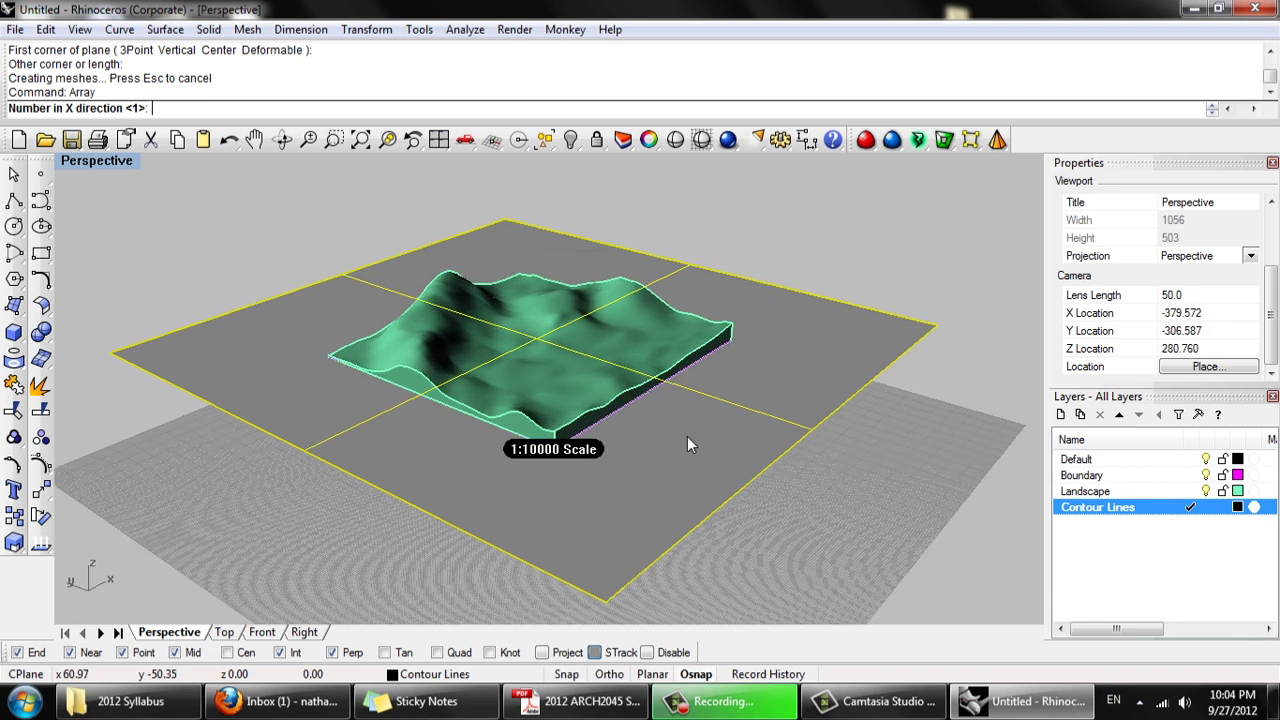
key("Return")
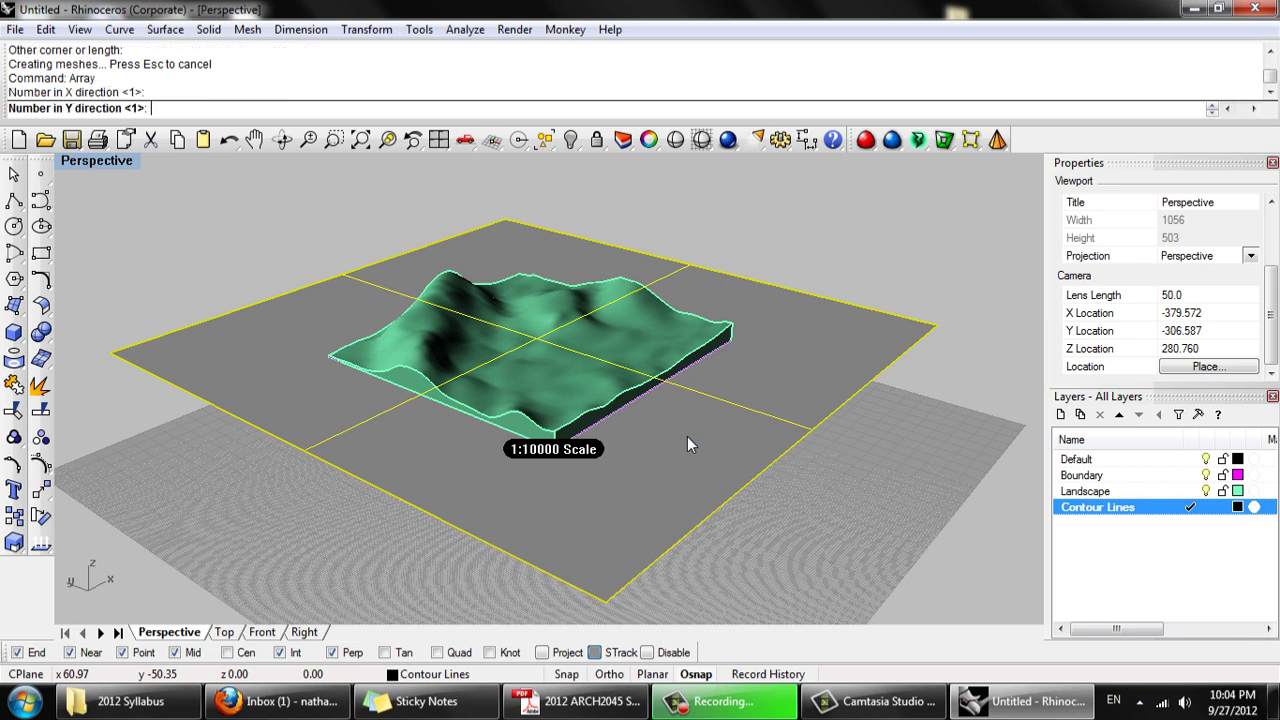
key("Return")
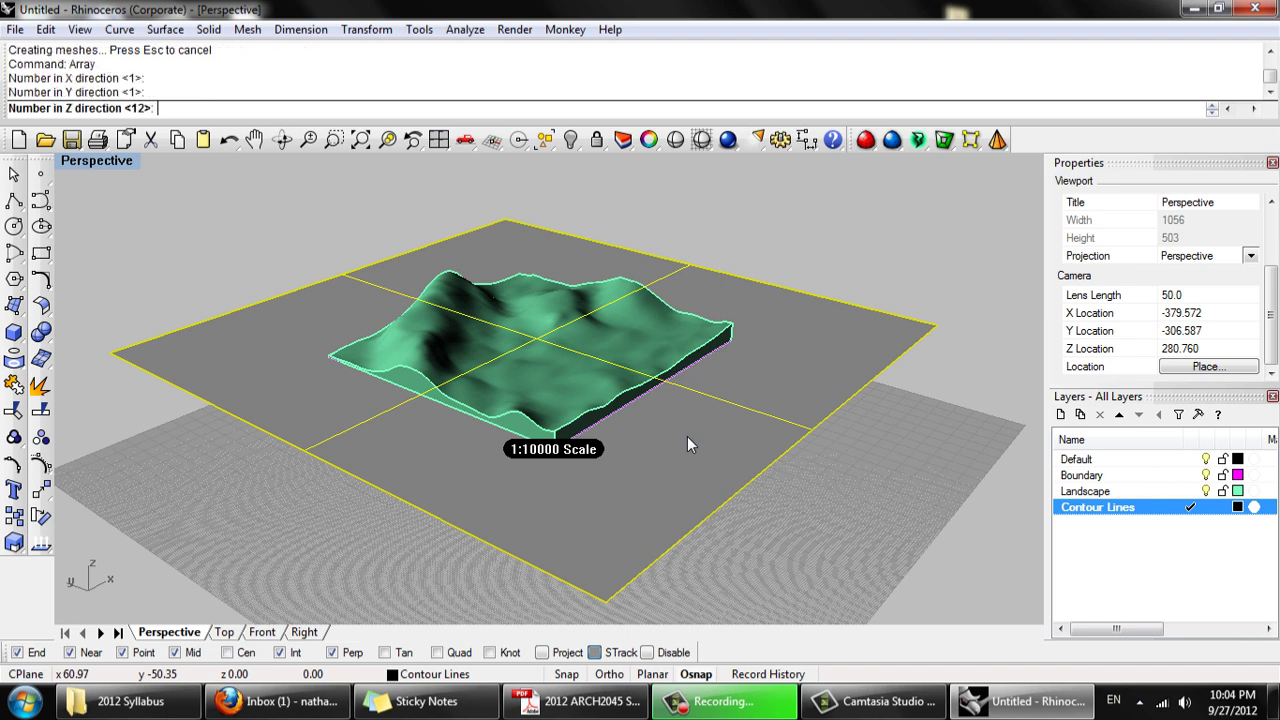
type("12")
key("Return")
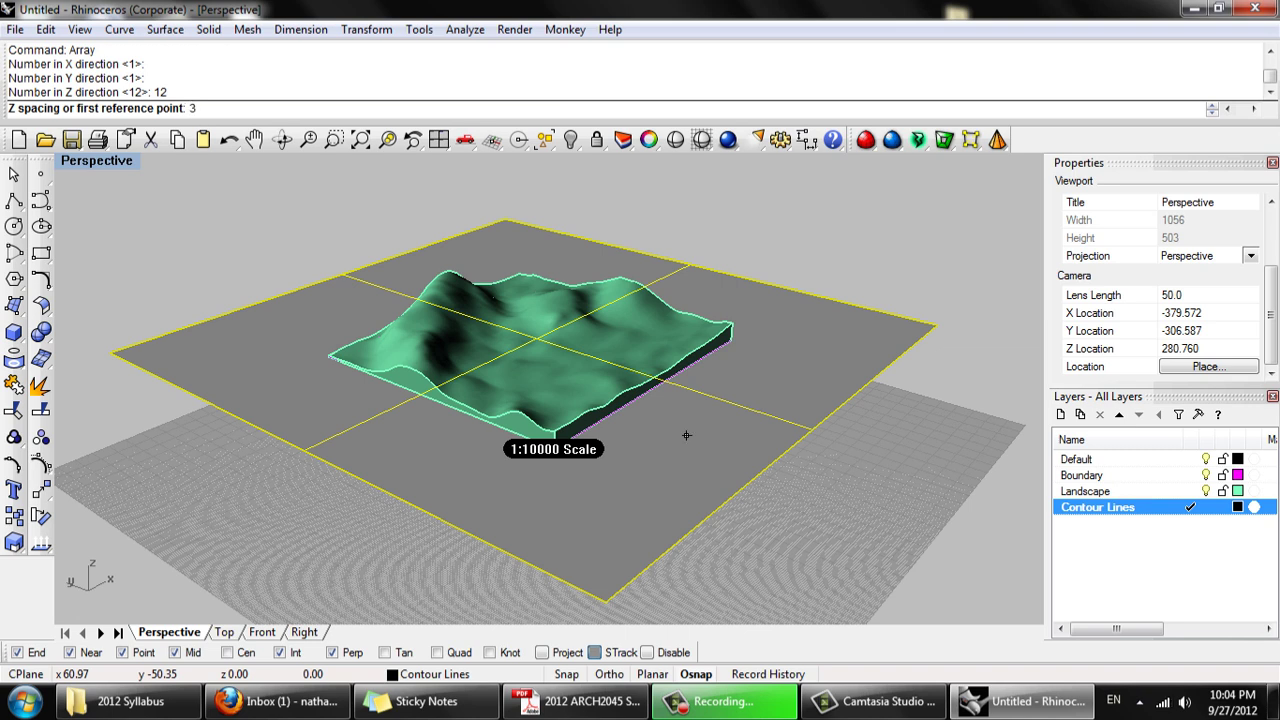
type("3")
key("Return")
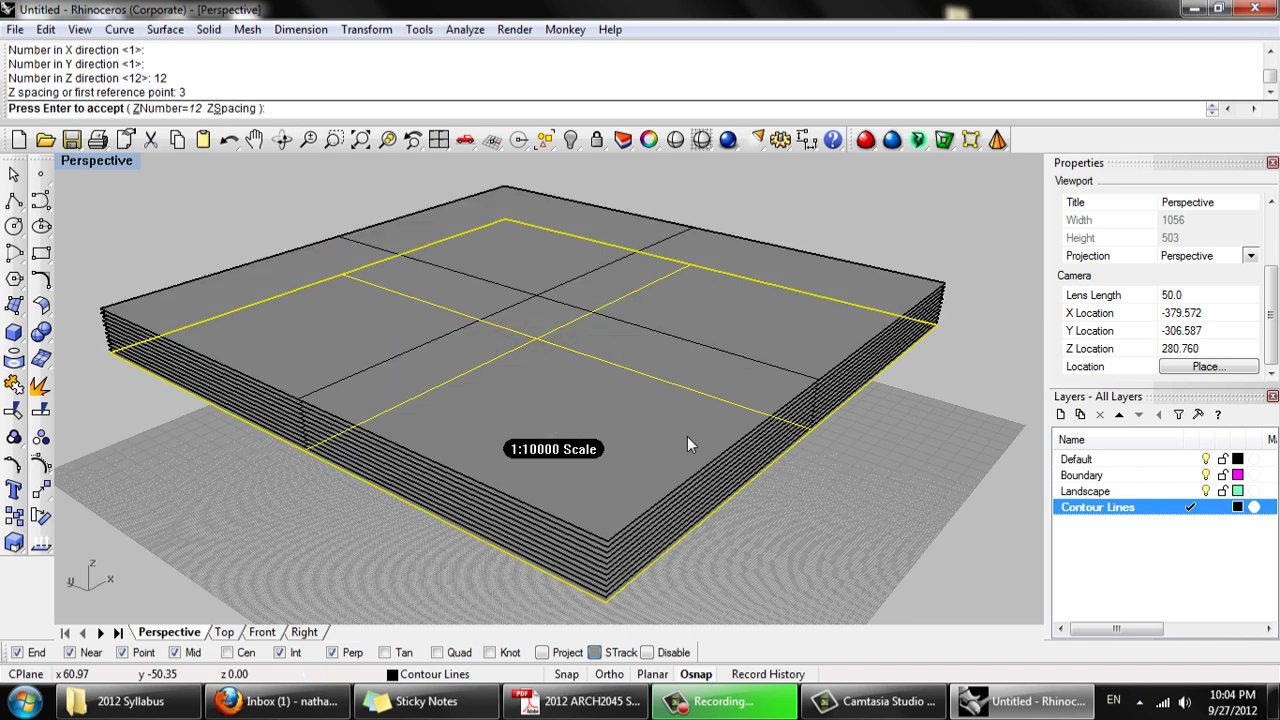
key("Return")
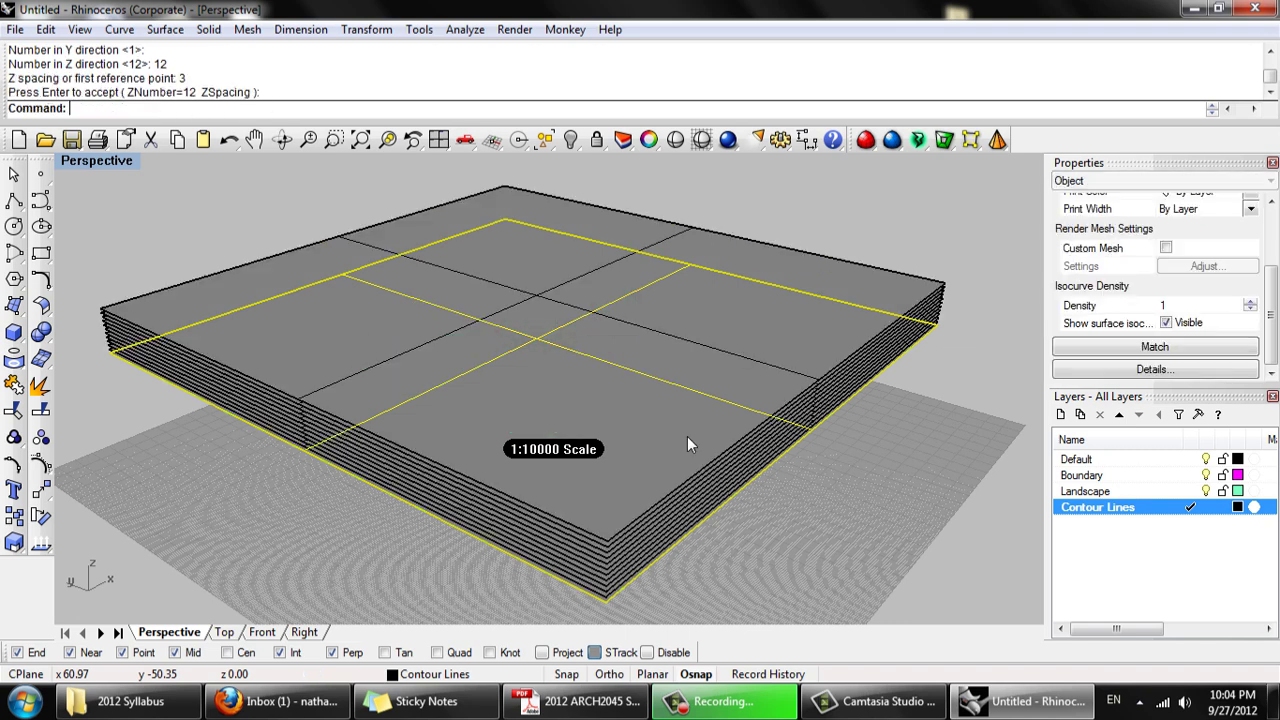
Switch to wireframe display and intersect the landscape solid with all the stacked horizontal planes using Intersect
middle_click(810, 492)
right_click(810, 490)
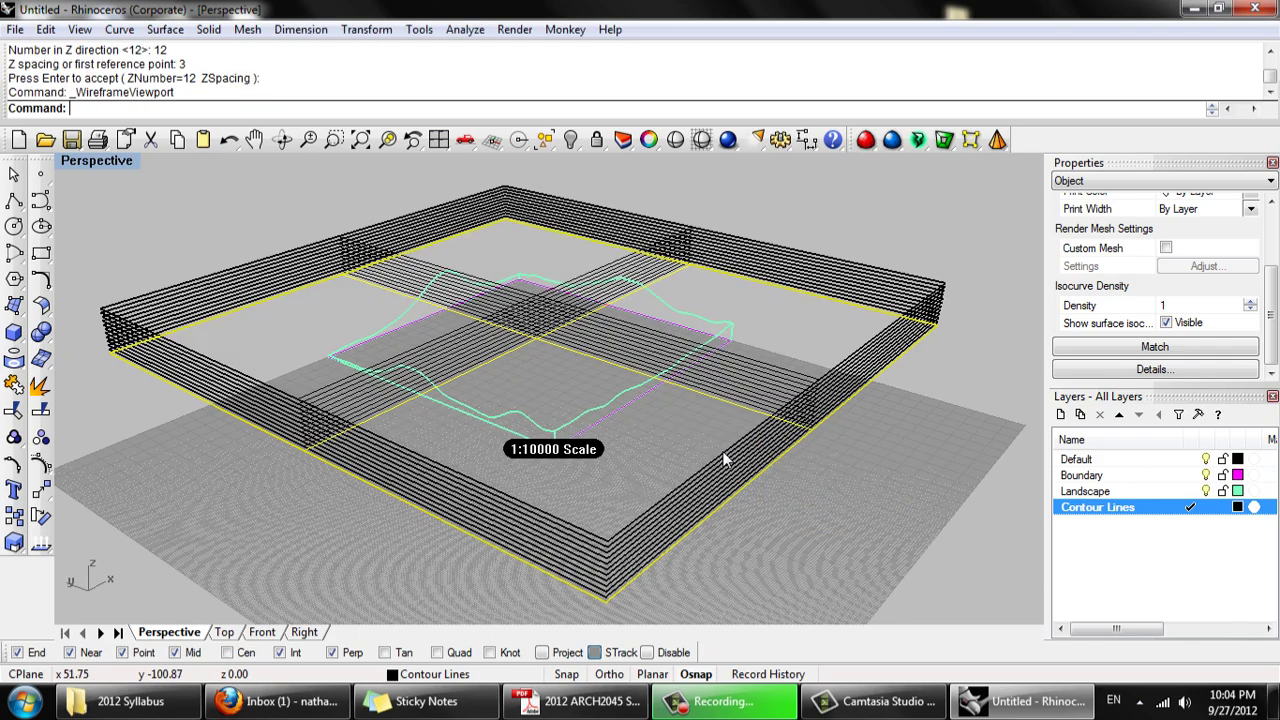
right_click_drag(722, 453, 710, 514)
left_click(676, 490)
right_click_drag(703, 305, 704, 349)
left_click(686, 349)
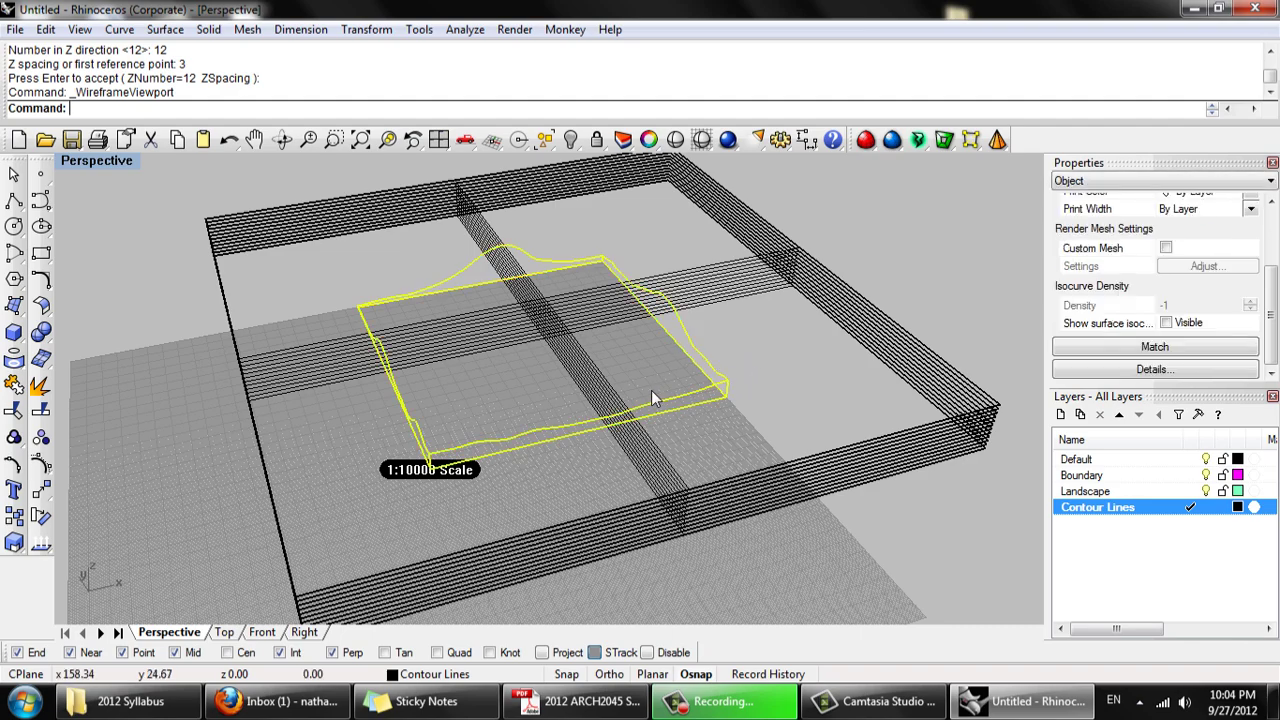
scroll(592, 382, "up", 5)
scroll(822, 340, "down", 5)
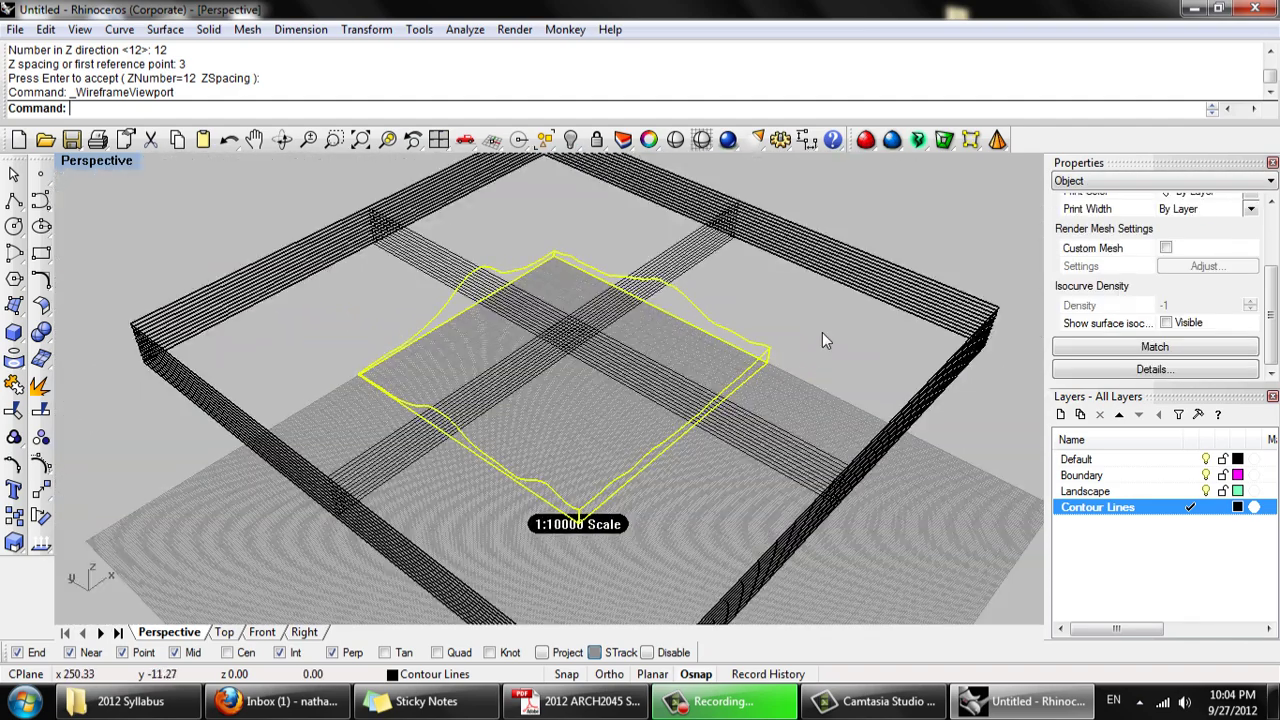
left_click(806, 208)
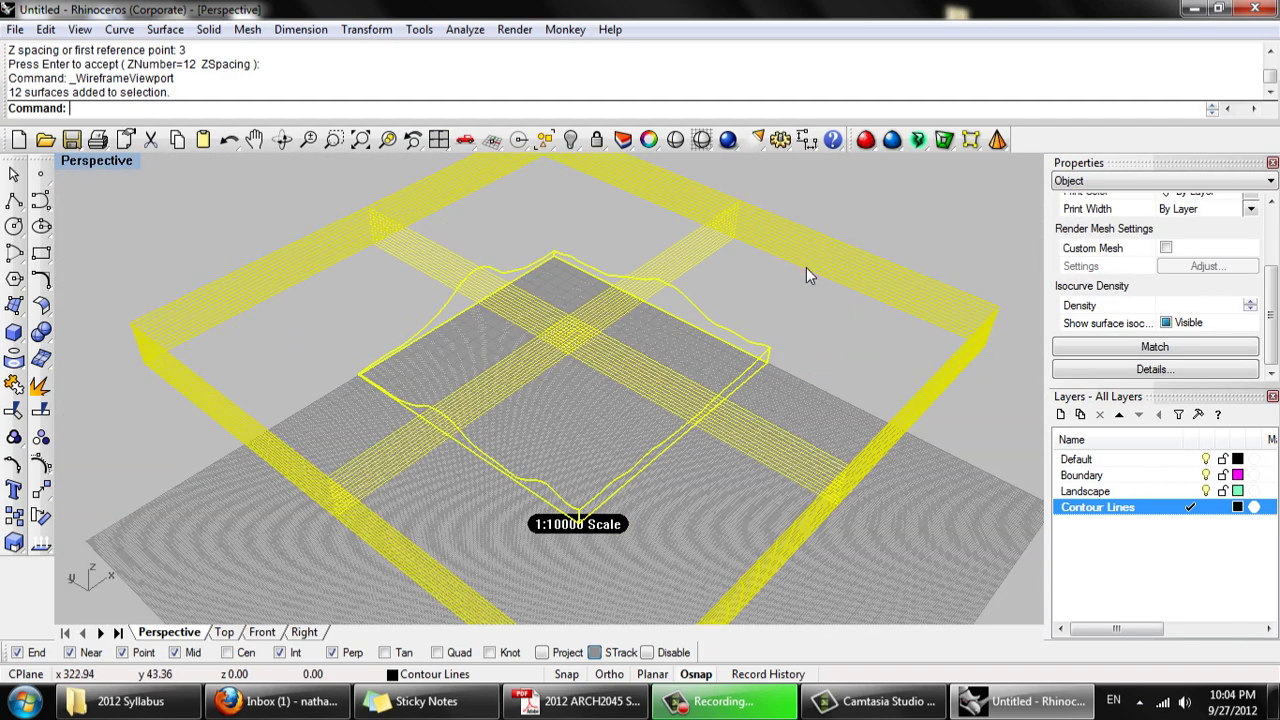
right_click_drag(709, 374, 608, 410)
type("Intersect")
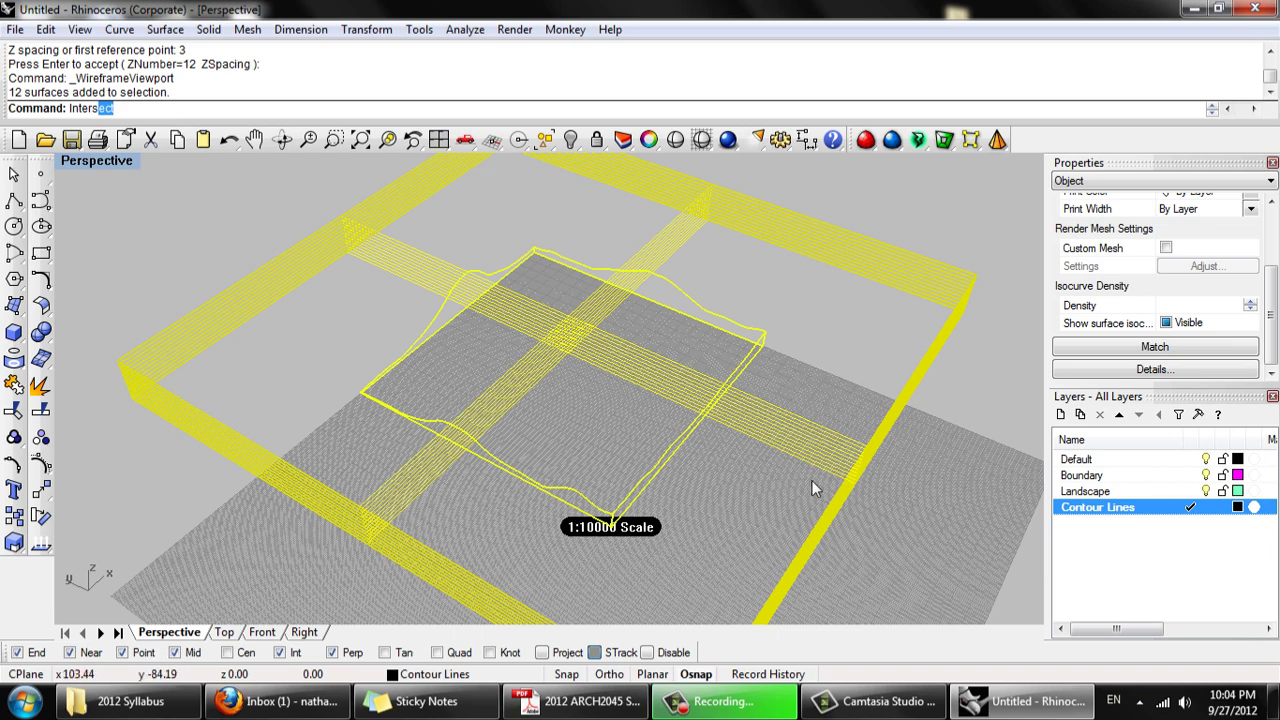
key("Return")
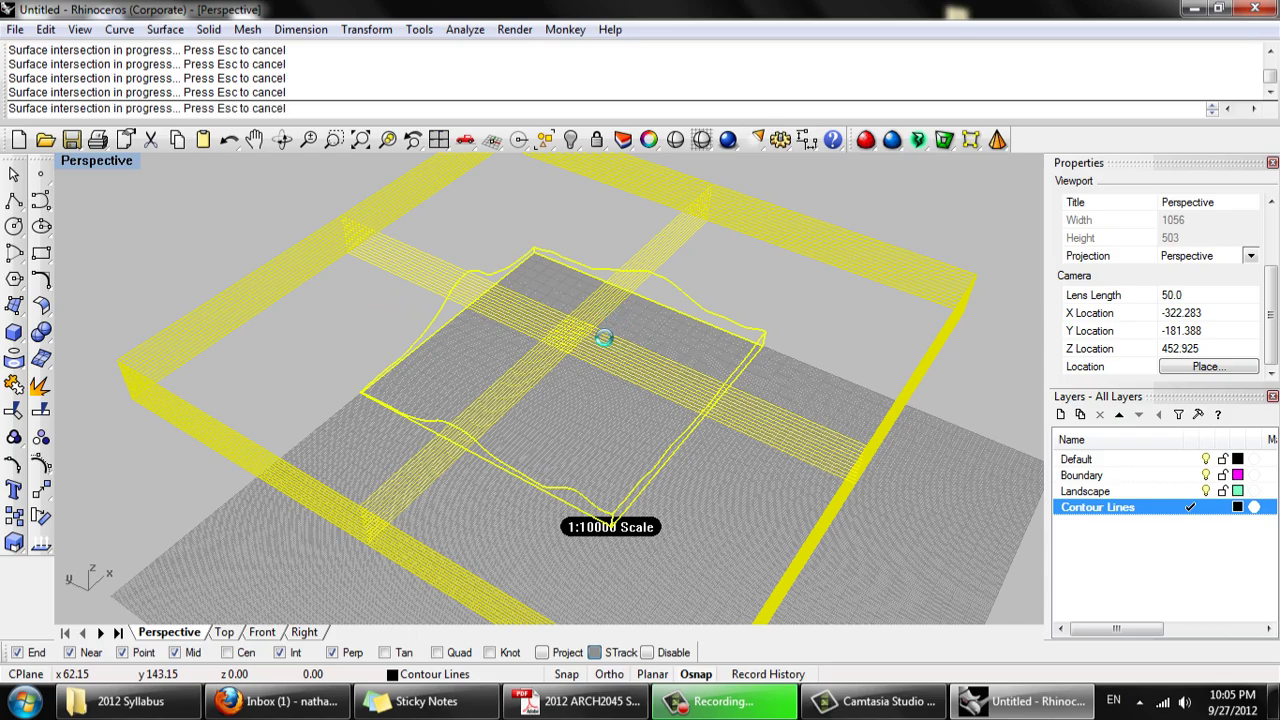
mouse_move(592, 390)
right_mouse_down()
mouse_move(612, 376)
mouse_move(622, 418)
mouse_move(604, 382)
mouse_move(640, 372)
mouse_move(630, 362)
mouse_move(578, 410)
right_mouse_up()
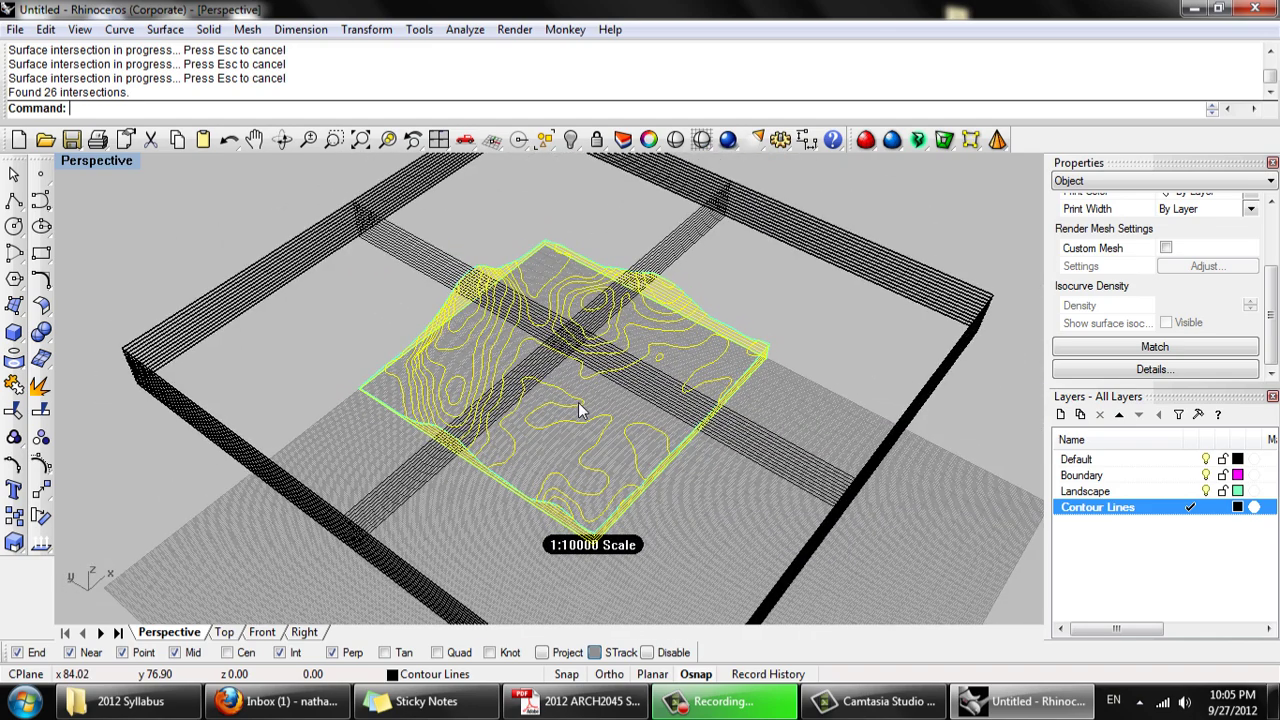
Group the resulting intersection curves and delete the stacked horizontal planes
key("ctrl+g")
left_click(872, 304)
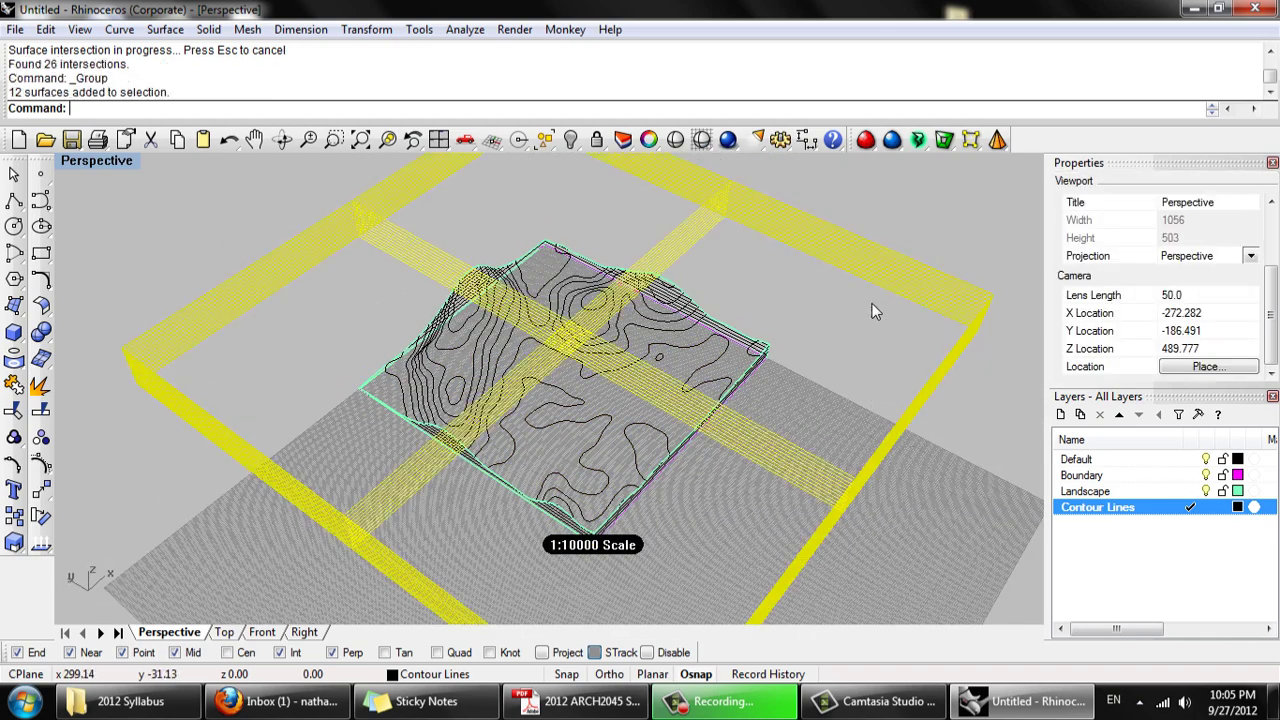
key("Delete")
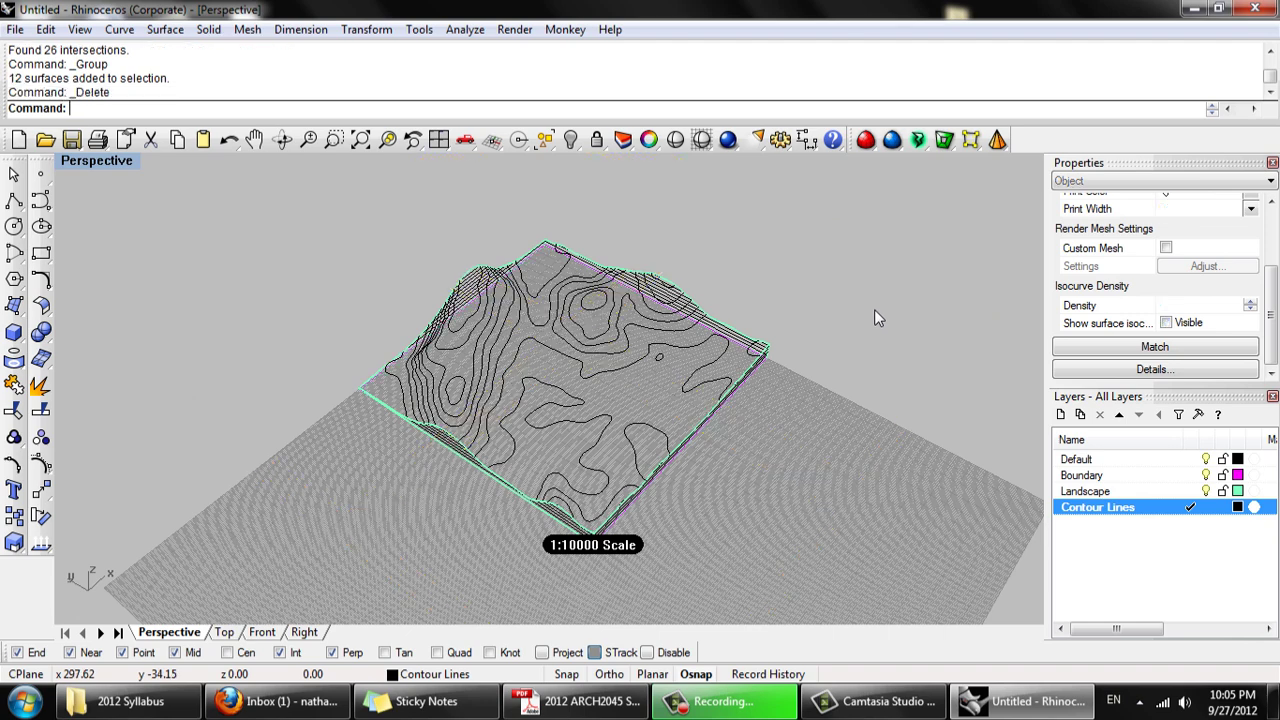
Return the perspective view to shaded display
middle_click(800, 320)
left_click(800, 323)
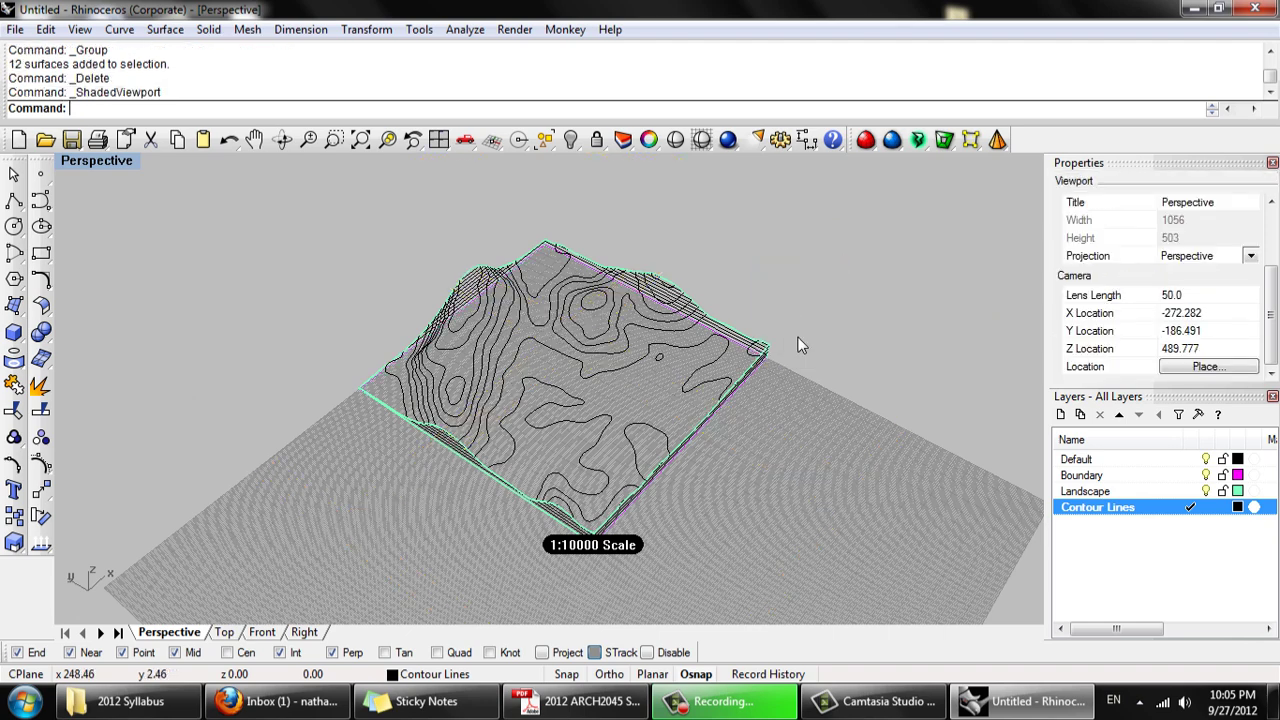
left_click(718, 702)
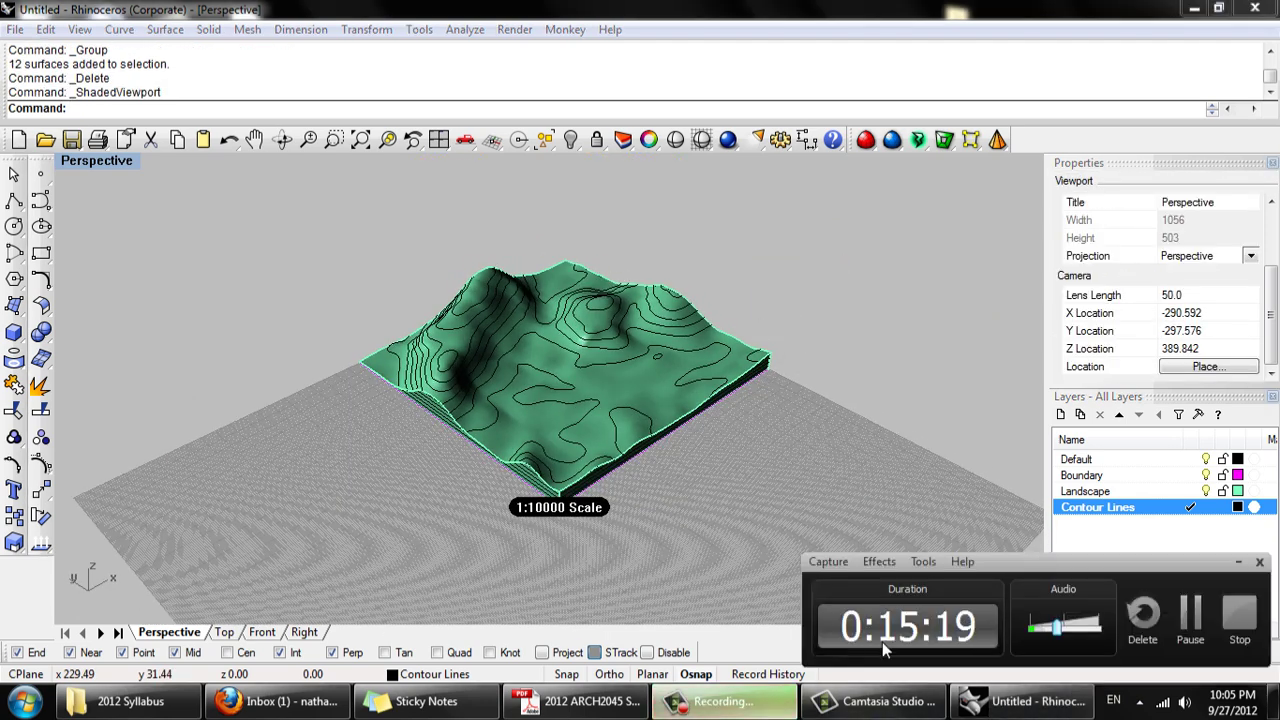
left_click(1185, 625)
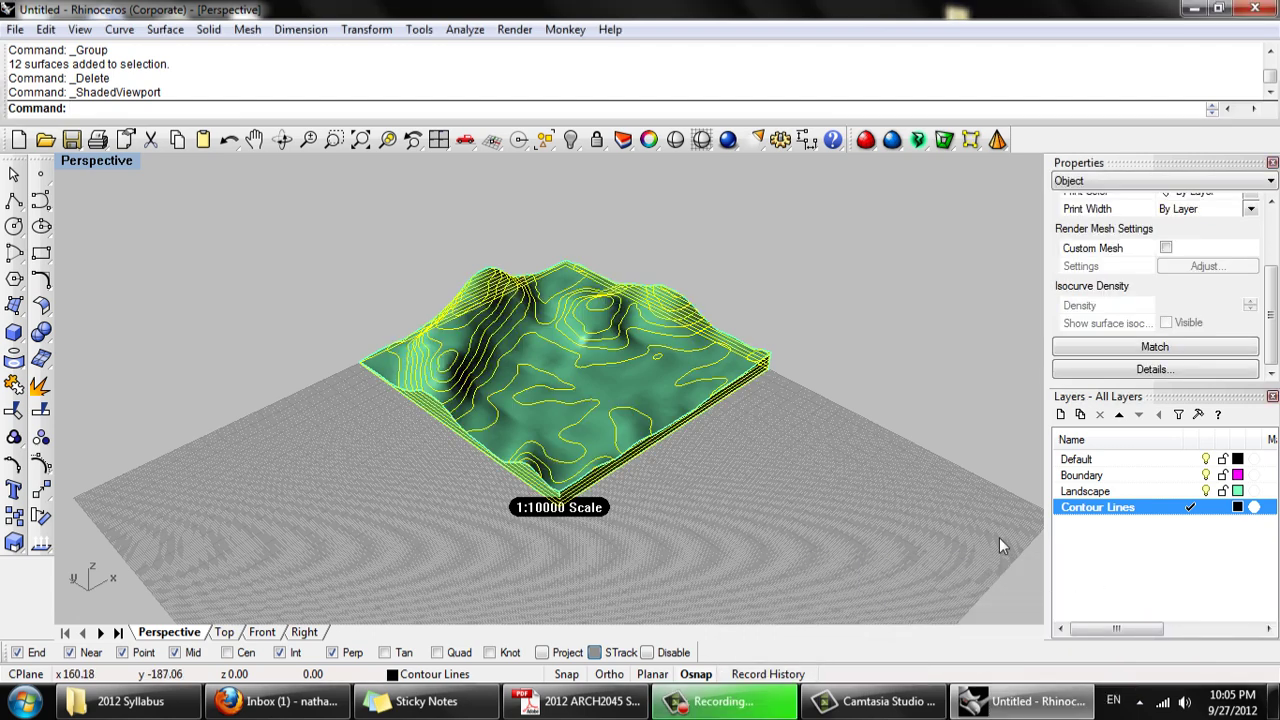
Ungroup the contour curves and clear the selection
type("Ungroup")
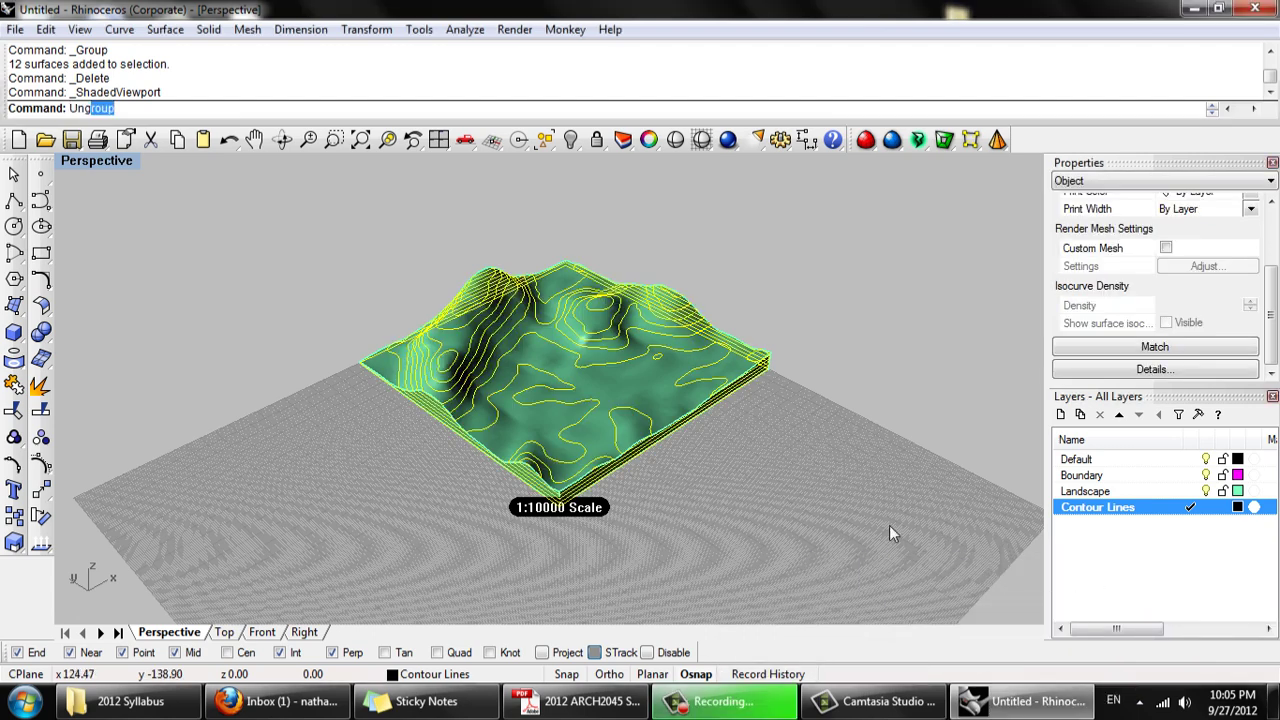
key("Return")
left_click(889, 525)
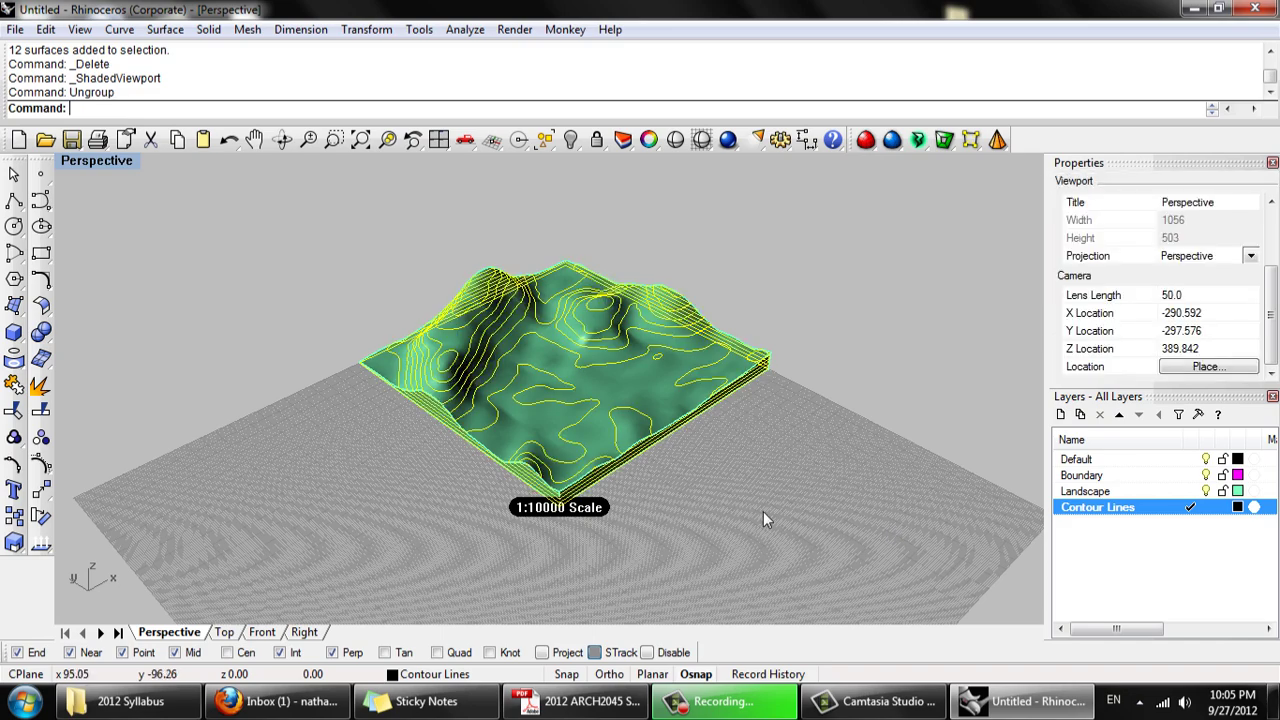
Select a single contour curve around the hills and examine from several sides how it runs along the landscape's edge
scroll(582, 454, "up", 5)
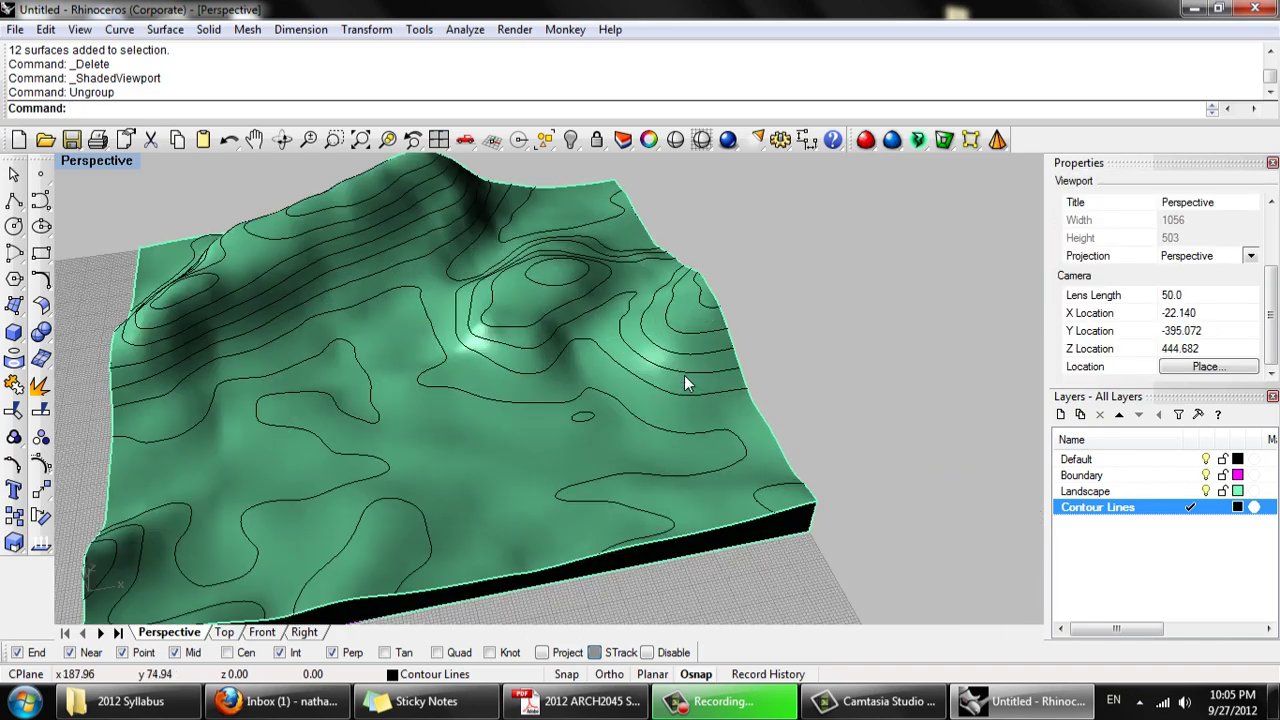
left_click(686, 380)
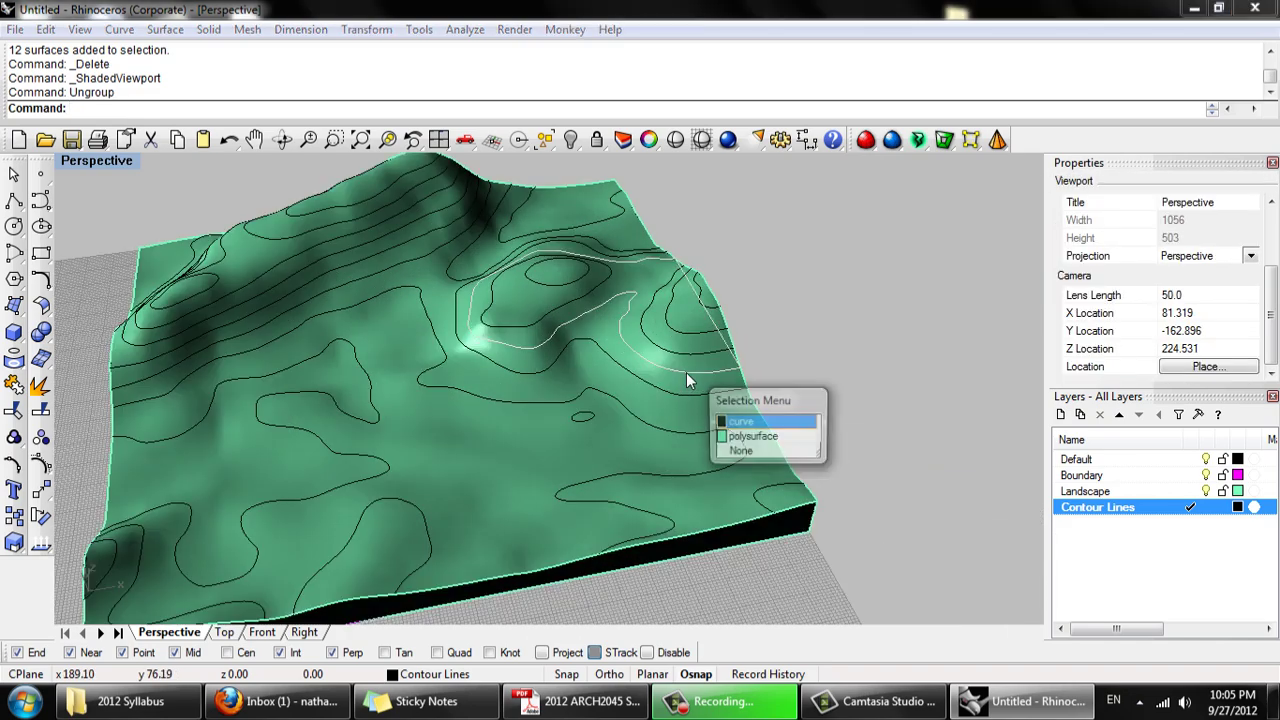
left_click(765, 421)
scroll(457, 389, "up", 3)
right_click_drag(660, 420, 537, 431)
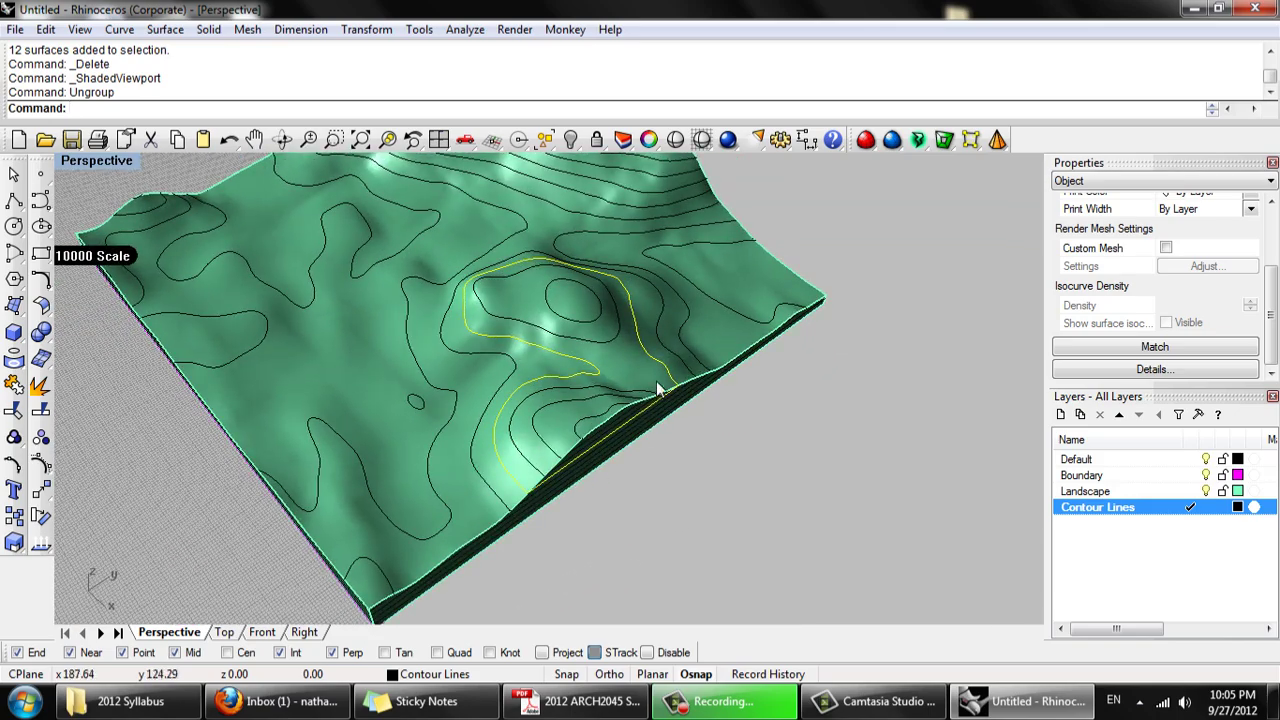
right_click_drag(450, 308, 272, 403)
scroll(615, 325, "down", 5)
scroll(471, 428, "up", 5)
scroll(476, 420, "down", 5)
scroll(261, 360, "up", 5)
Hide the Boundary layer and delete the two contour curves lying along the base of the landscape solid
left_click(514, 349)
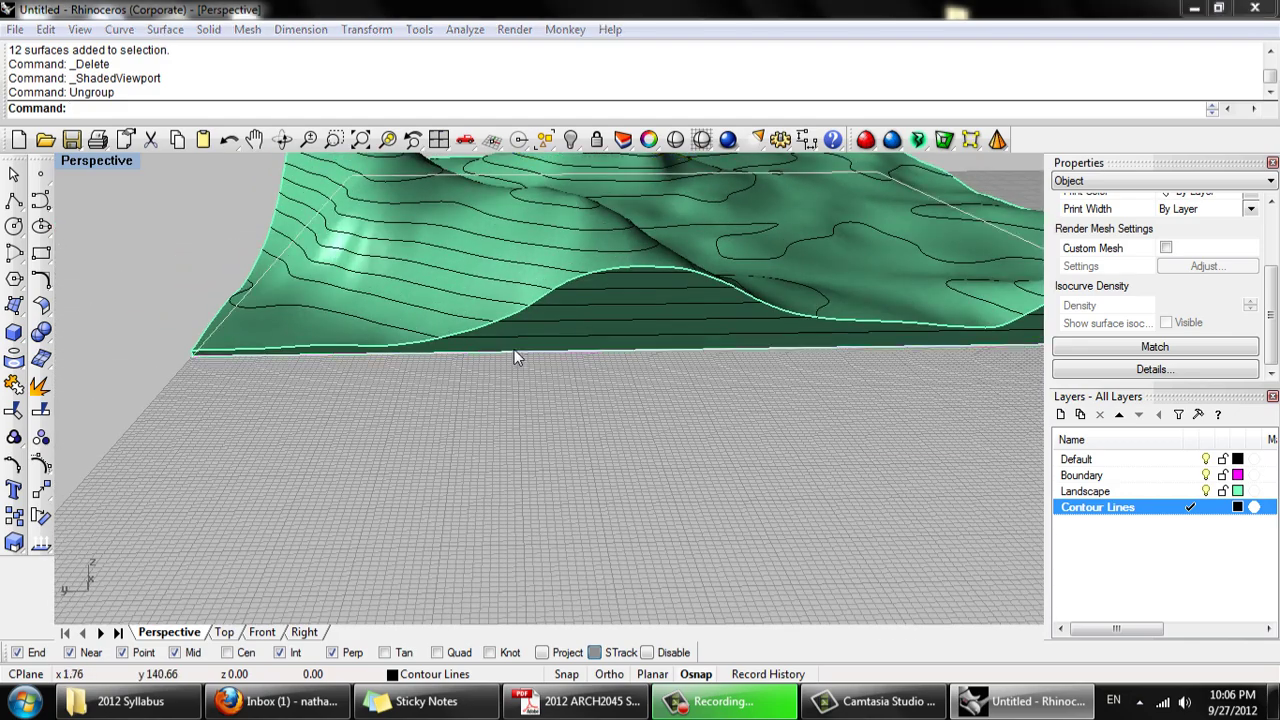
key("Escape")
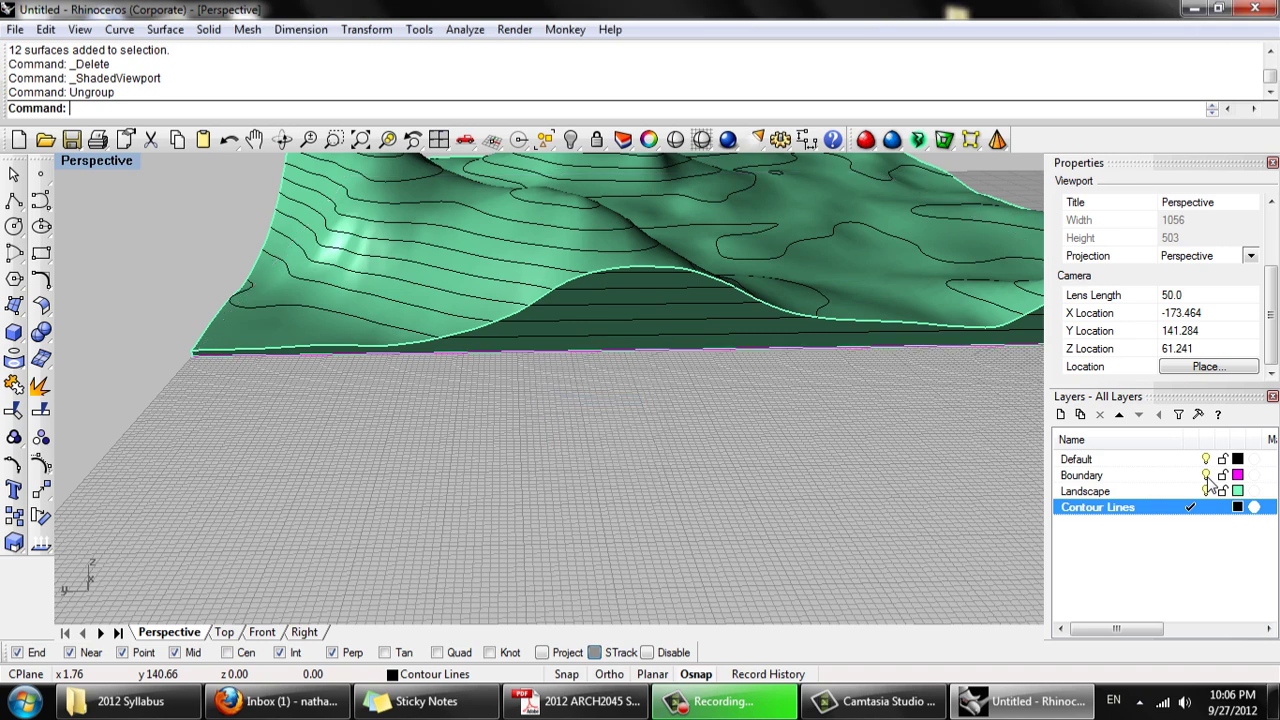
left_click(1195, 476)
left_click(605, 355)
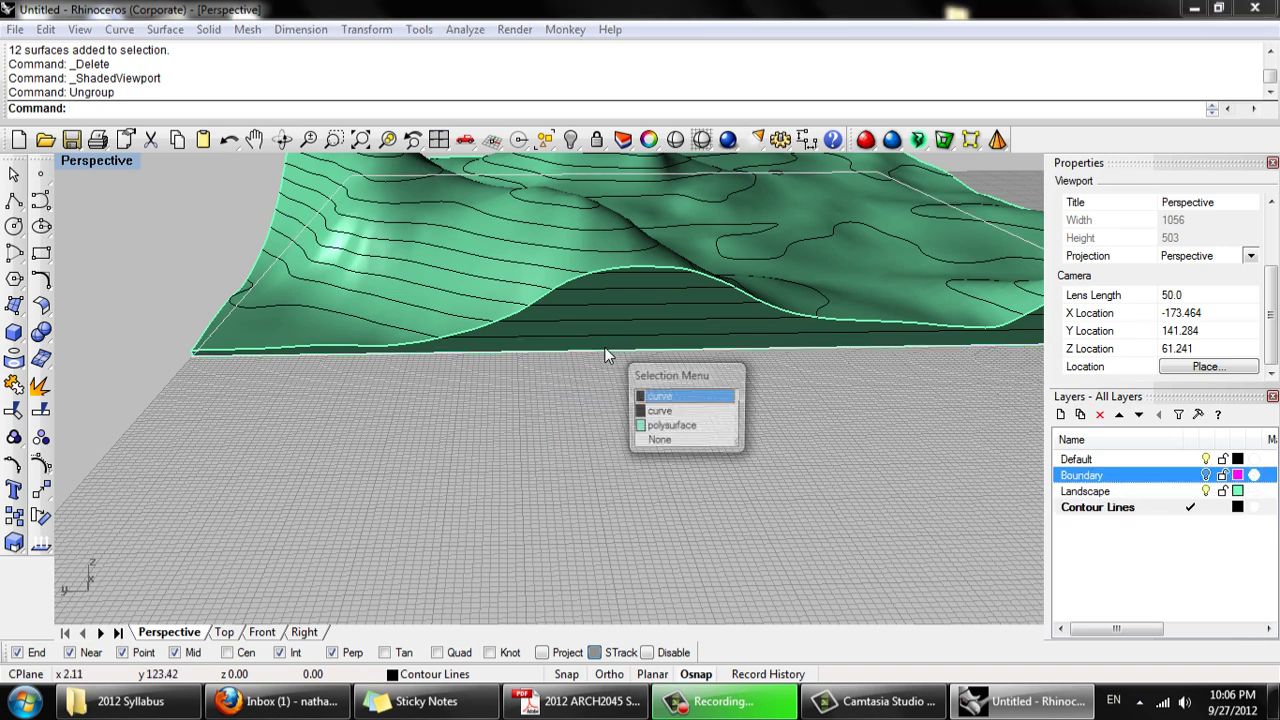
left_click(642, 398)
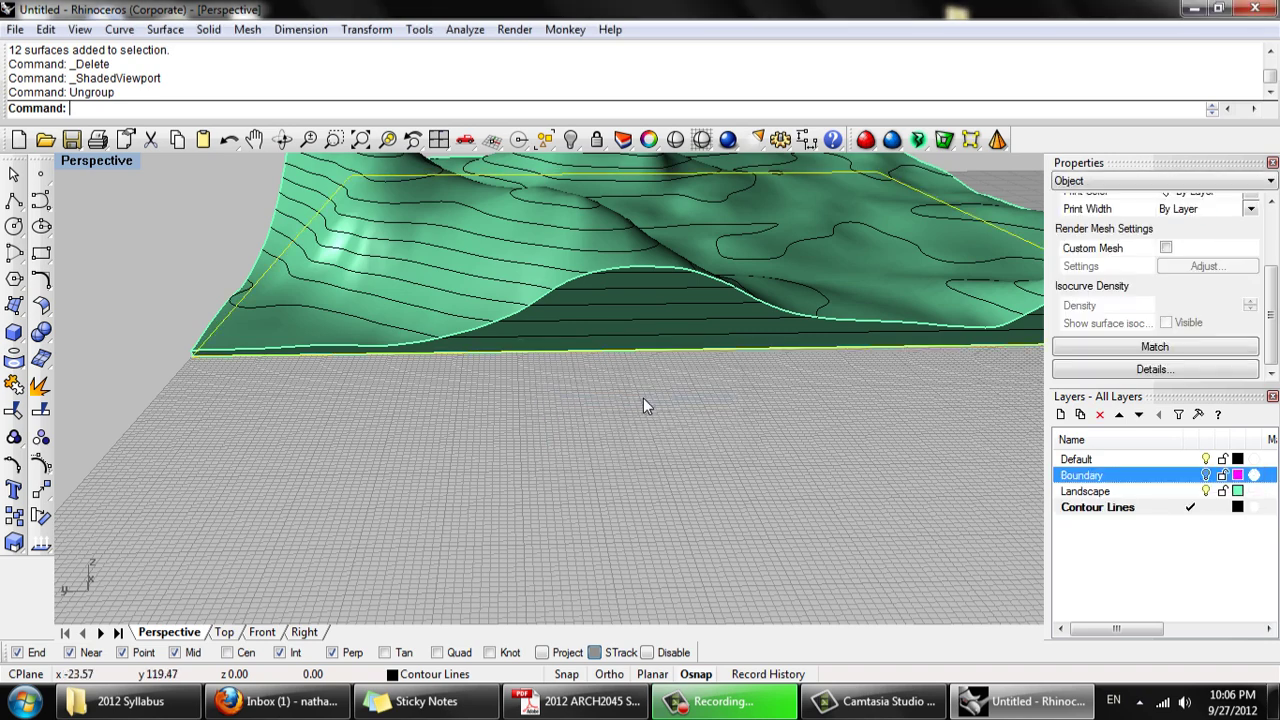
key("Delete")
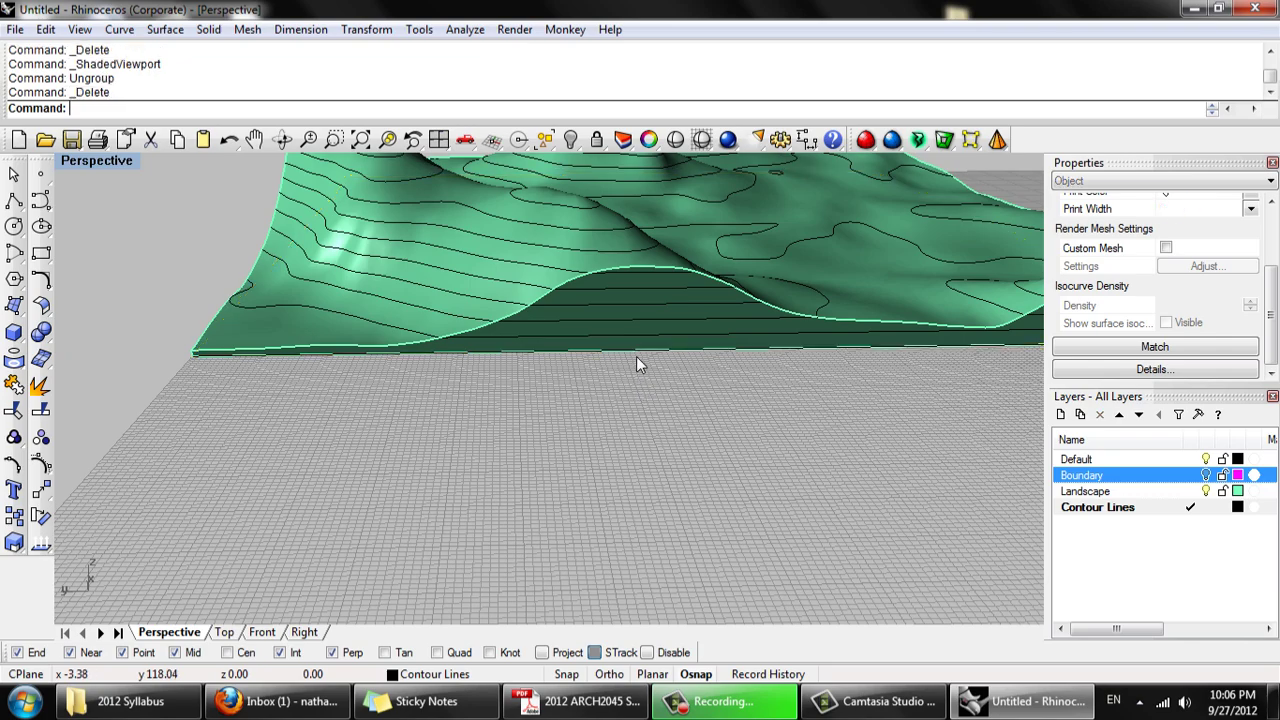
left_click(637, 358)
left_click(674, 402)
key("Delete")
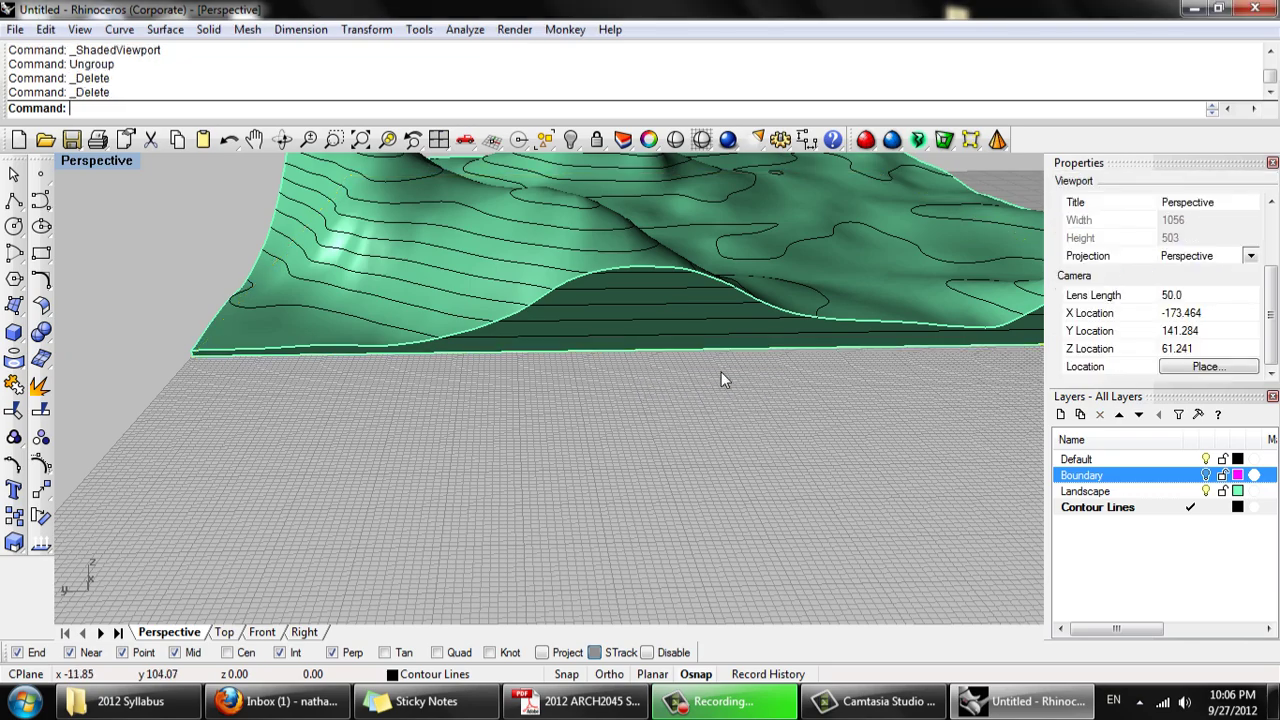
Select all closed curves with SelClosedCrv to check the contour lines on the landscape, and clear the selection
right_click_drag(480, 390, 510, 425)
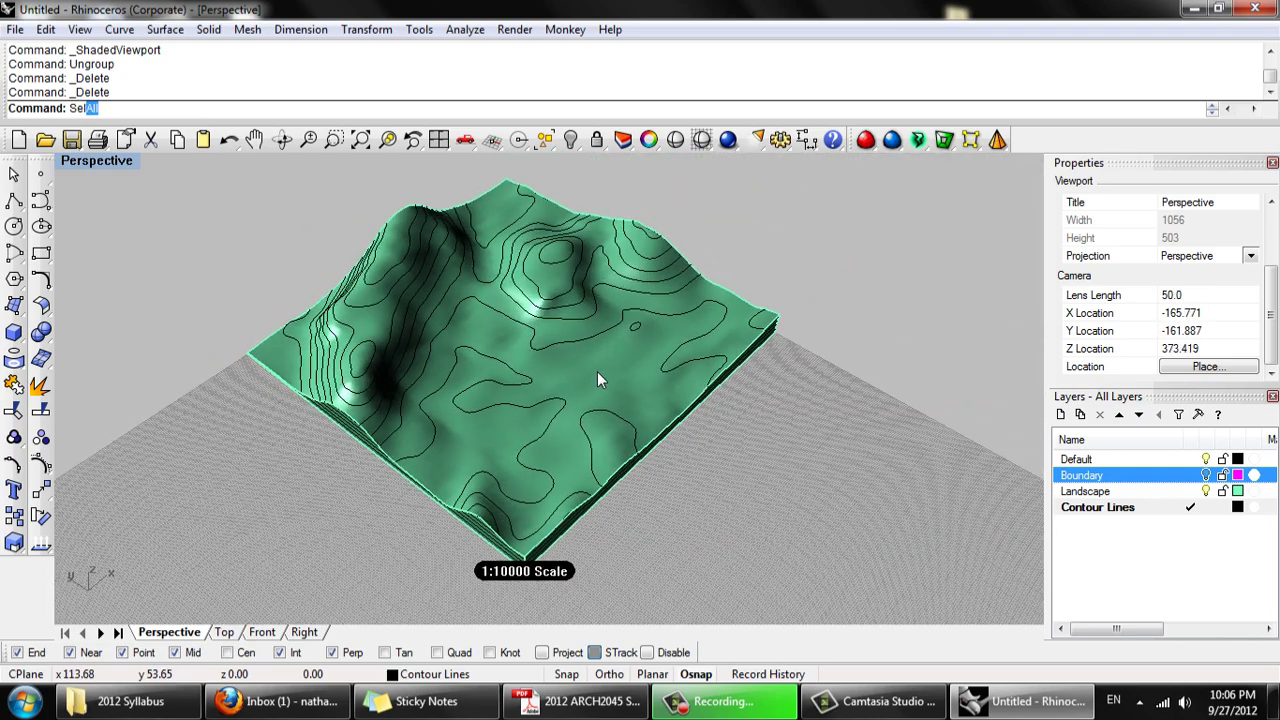
type("ClosedCrv")
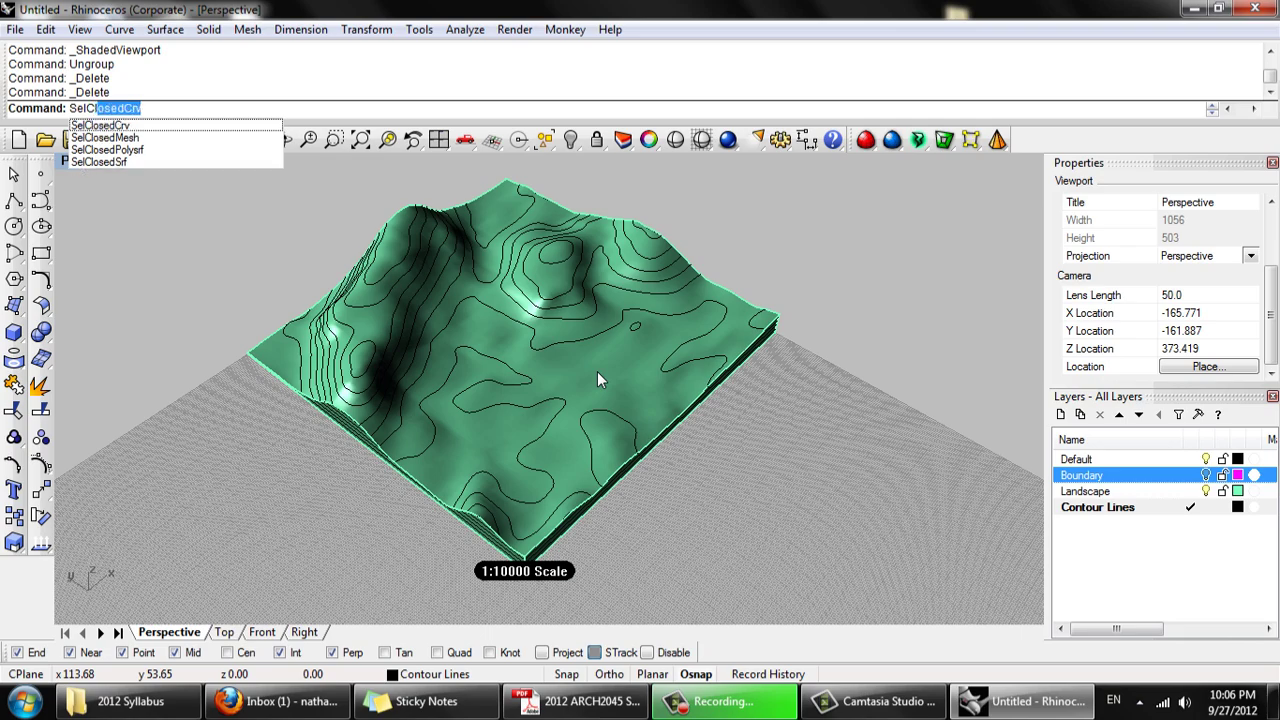
key("Return")
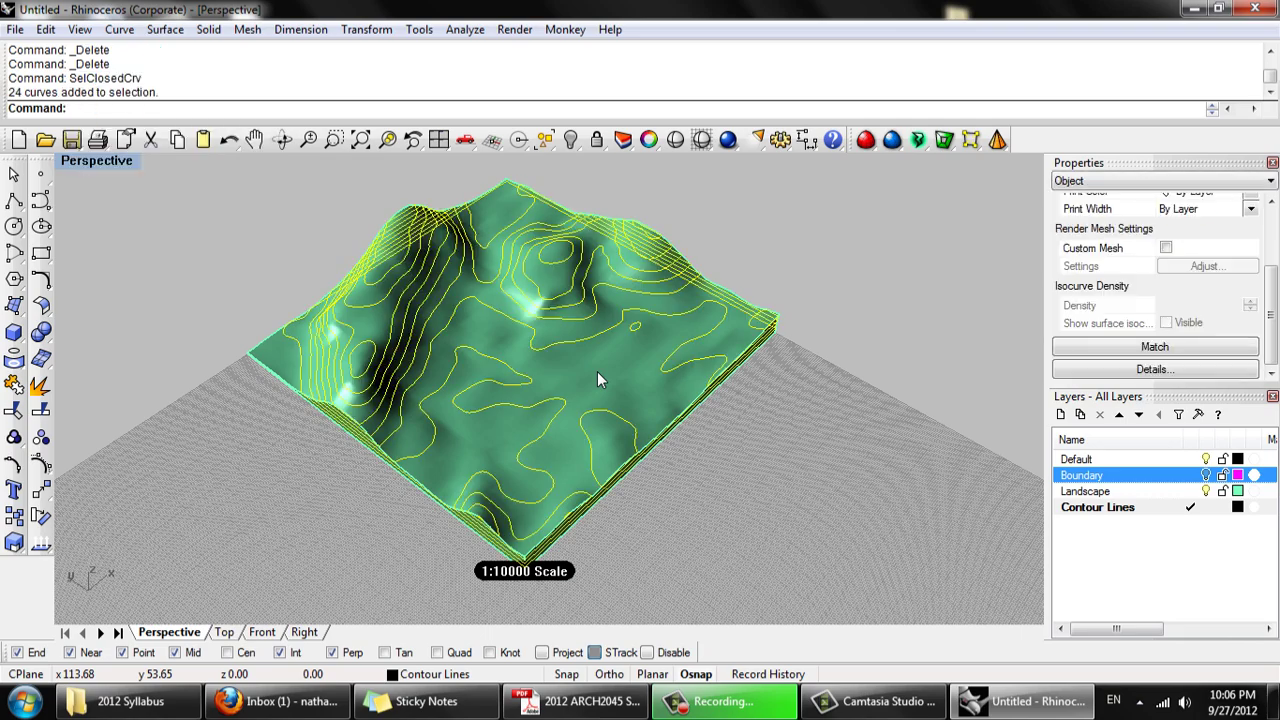
right_click_drag(571, 378, 910, 303)
left_click(888, 305)
Check the model for open curves with SelOpenCrv and view the contoured landscape from different angles
type("Se")
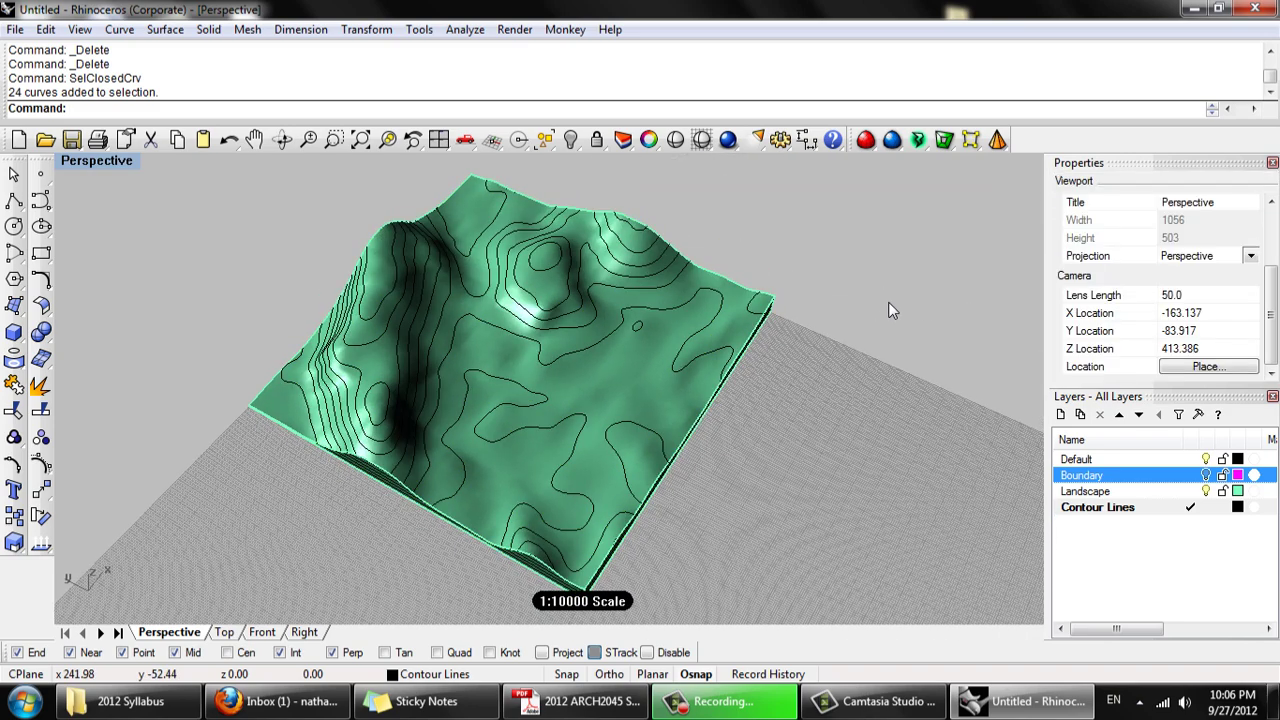
type("lOpenCrv")
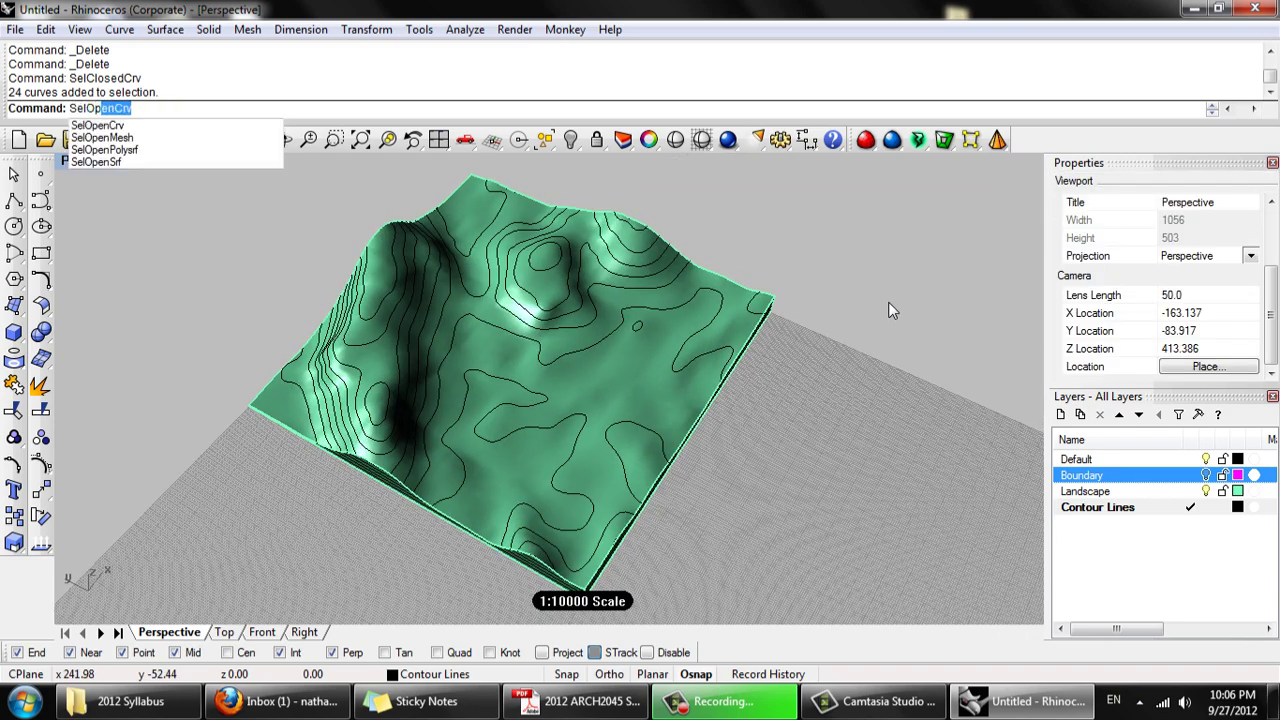
key("Return")
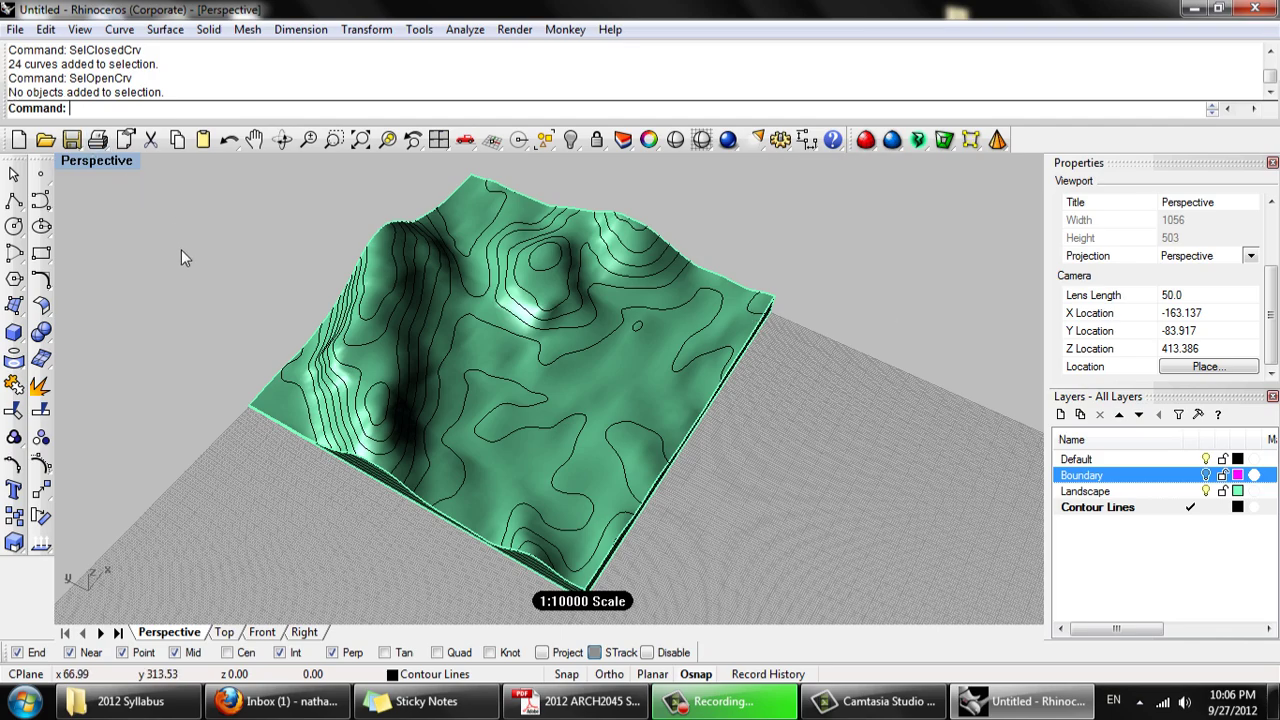
right_click_drag(181, 249, 423, 306)
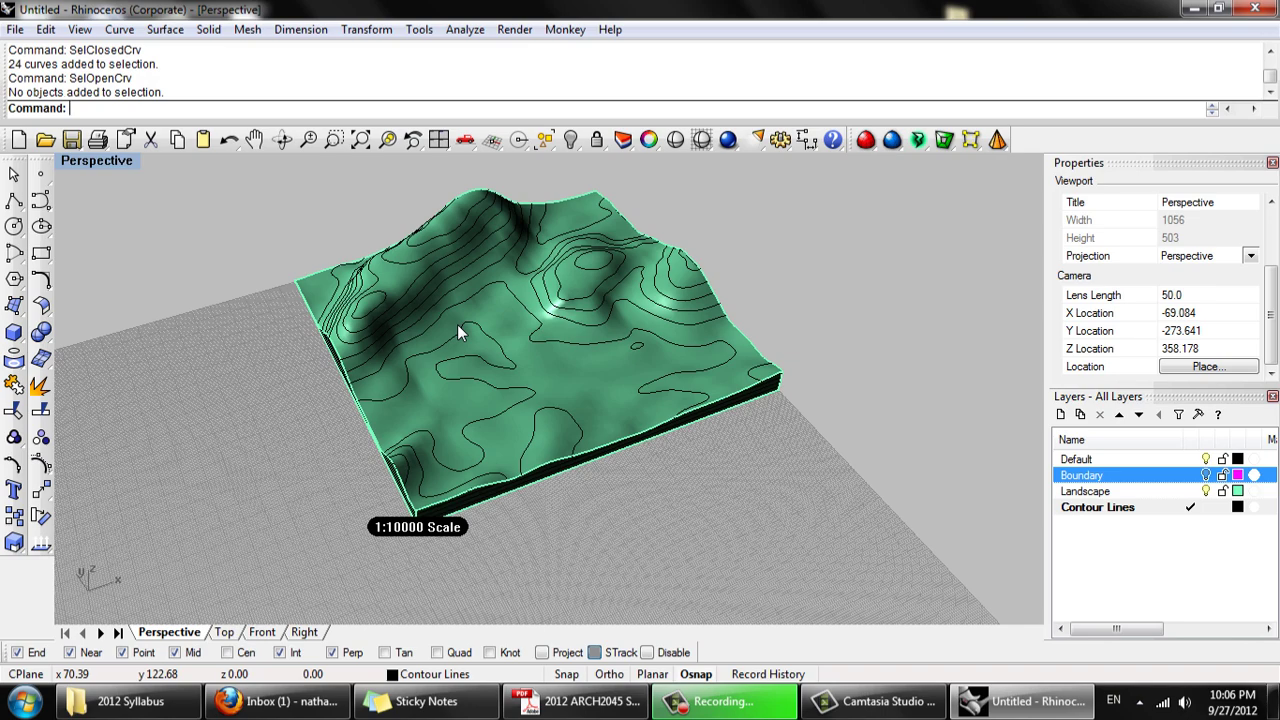
right_click_drag(486, 334, 583, 317)
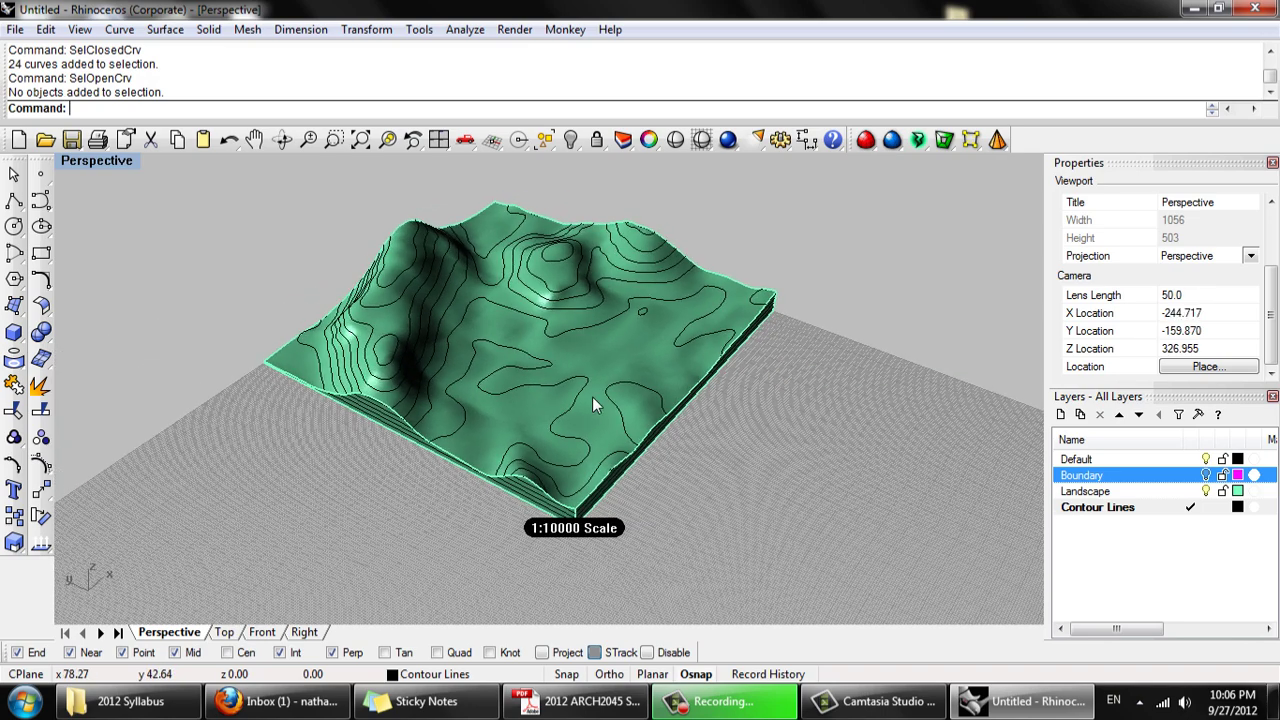
Create a new layer named Extrusions below the Contour Lines layer
left_click(1116, 507)
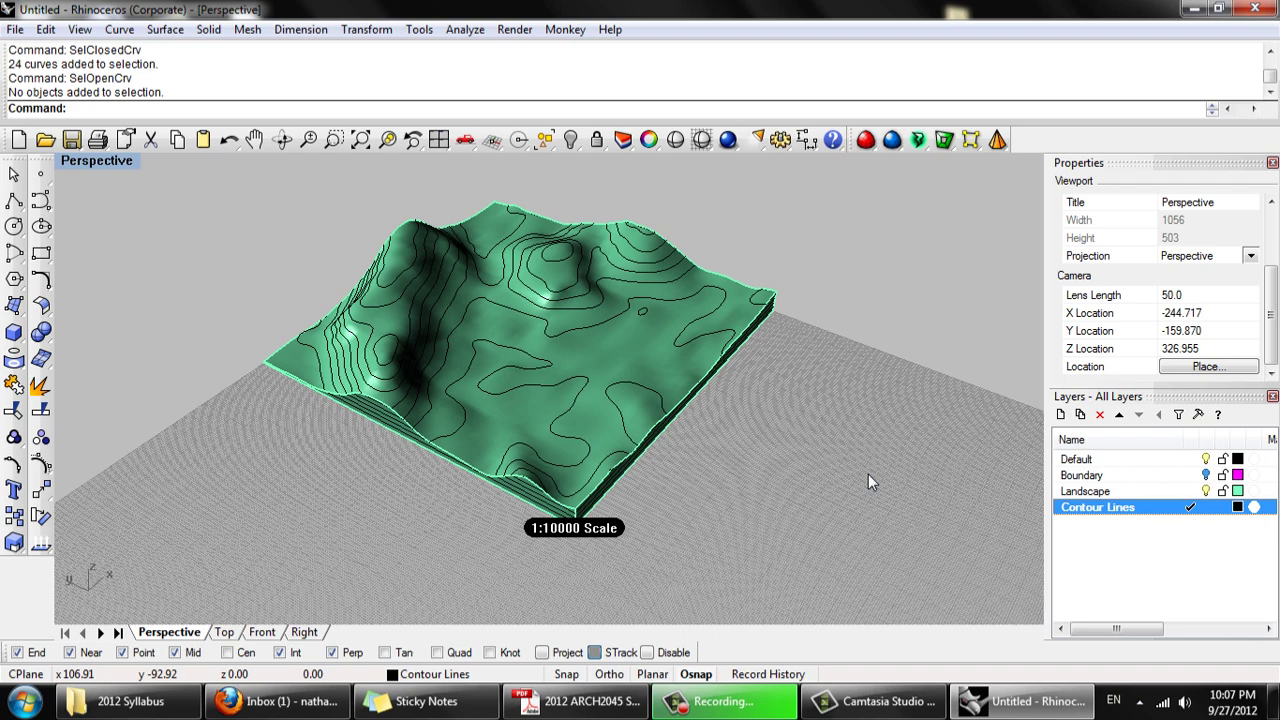
right_click_drag(801, 449, 733, 414)
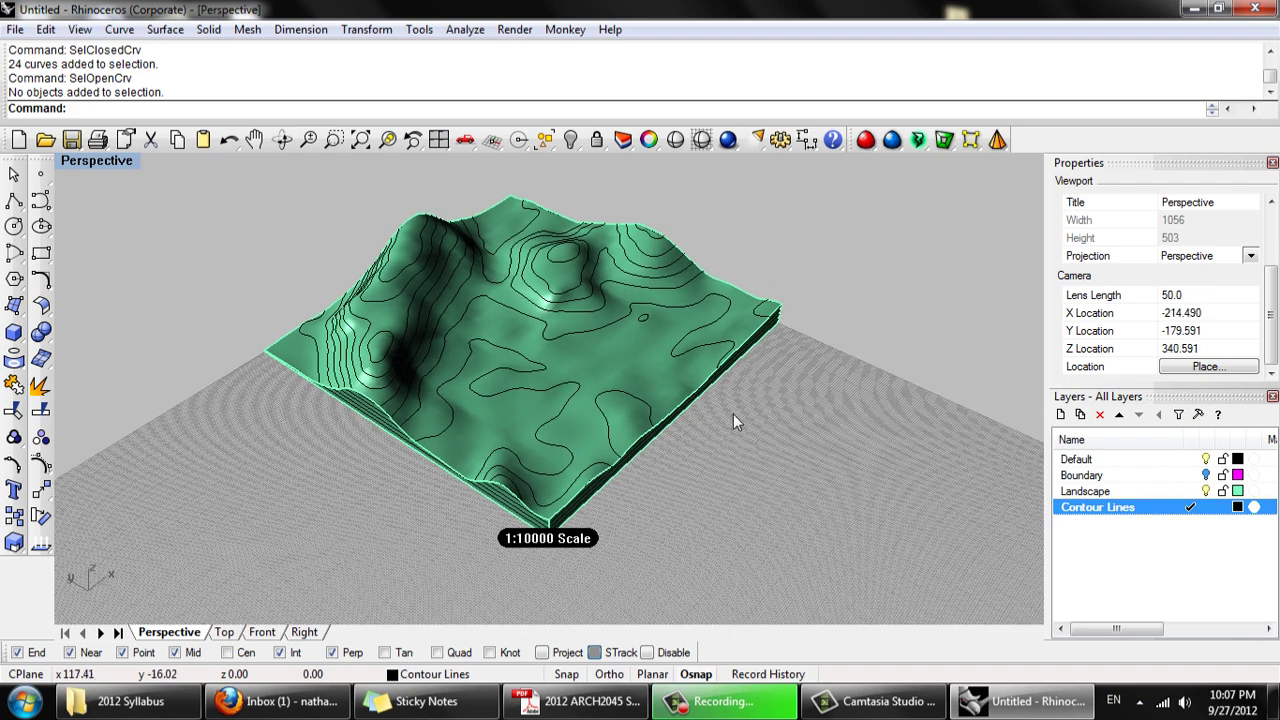
left_click(1060, 414)
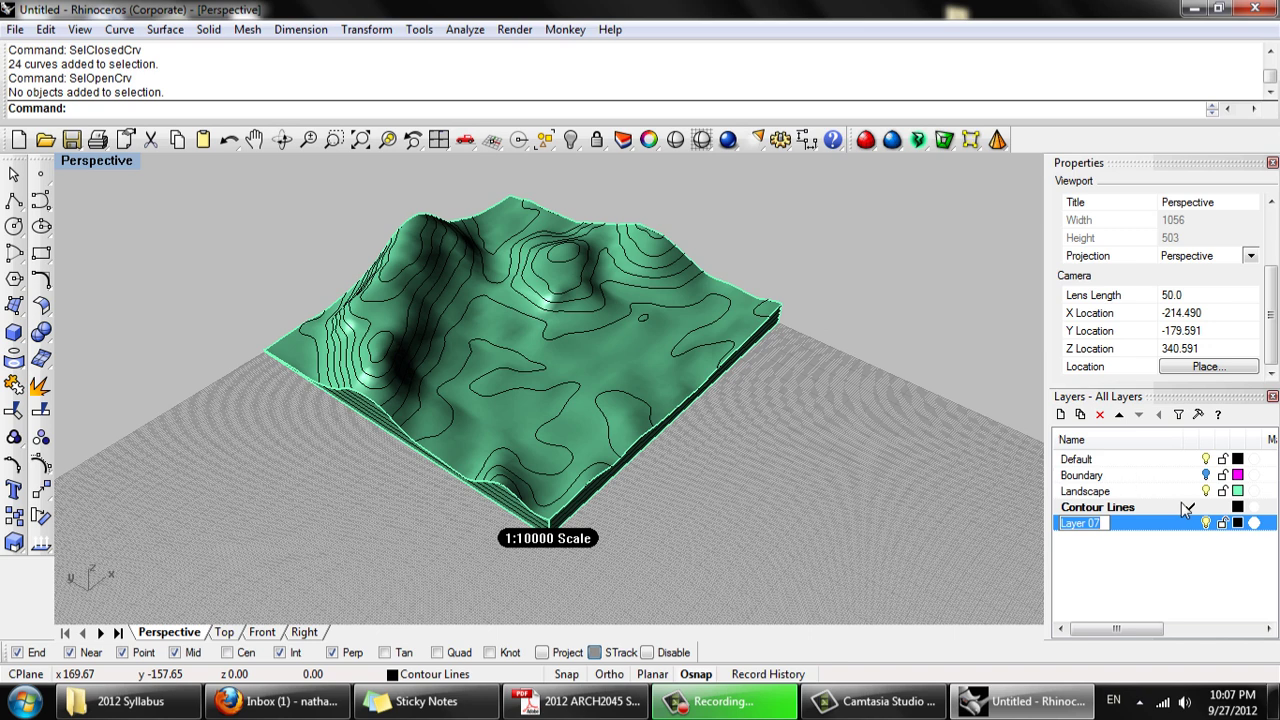
type("Extrusions")
left_click(1160, 576)
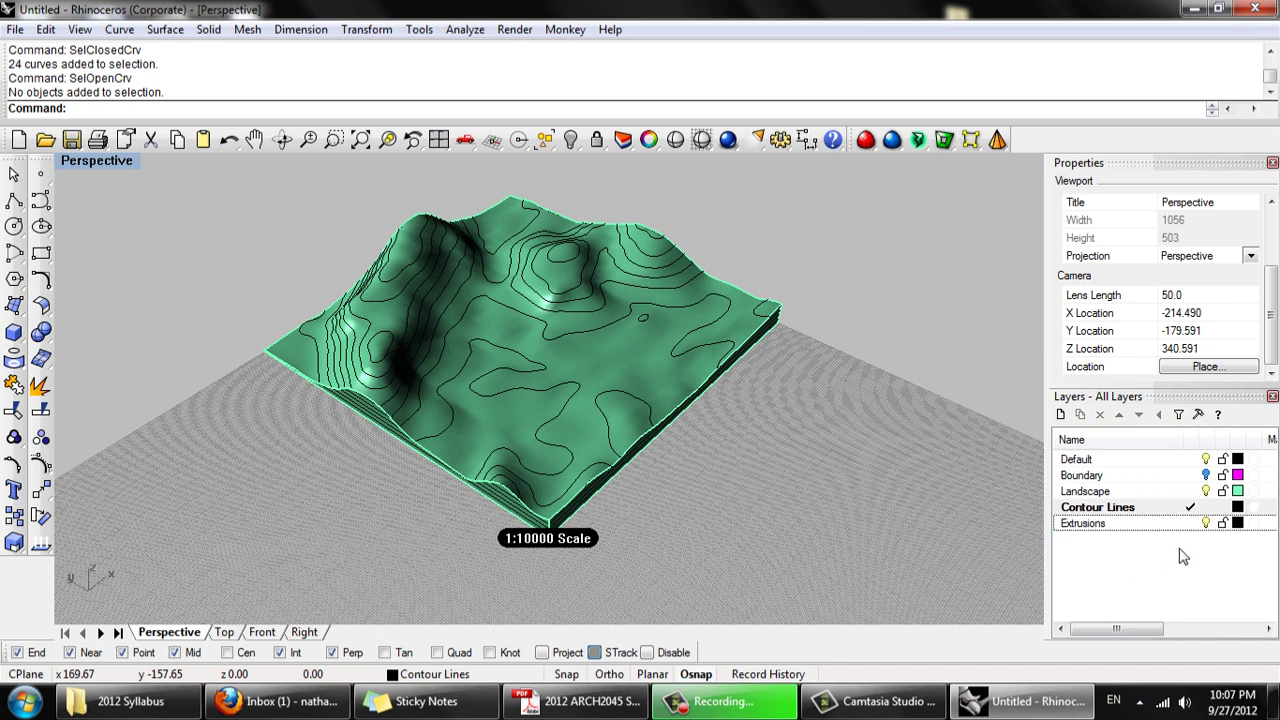
Set the Contour Lines layer's colour to Blue
left_click(1238, 508)
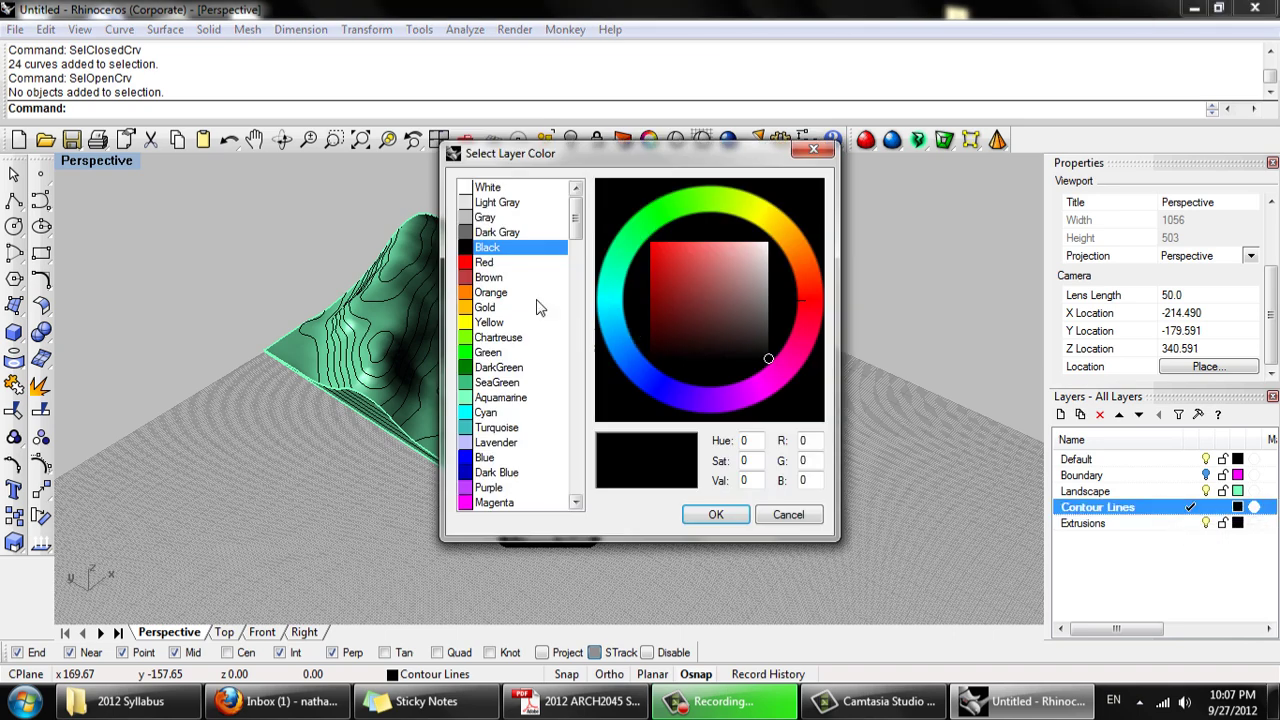
left_click(490, 458)
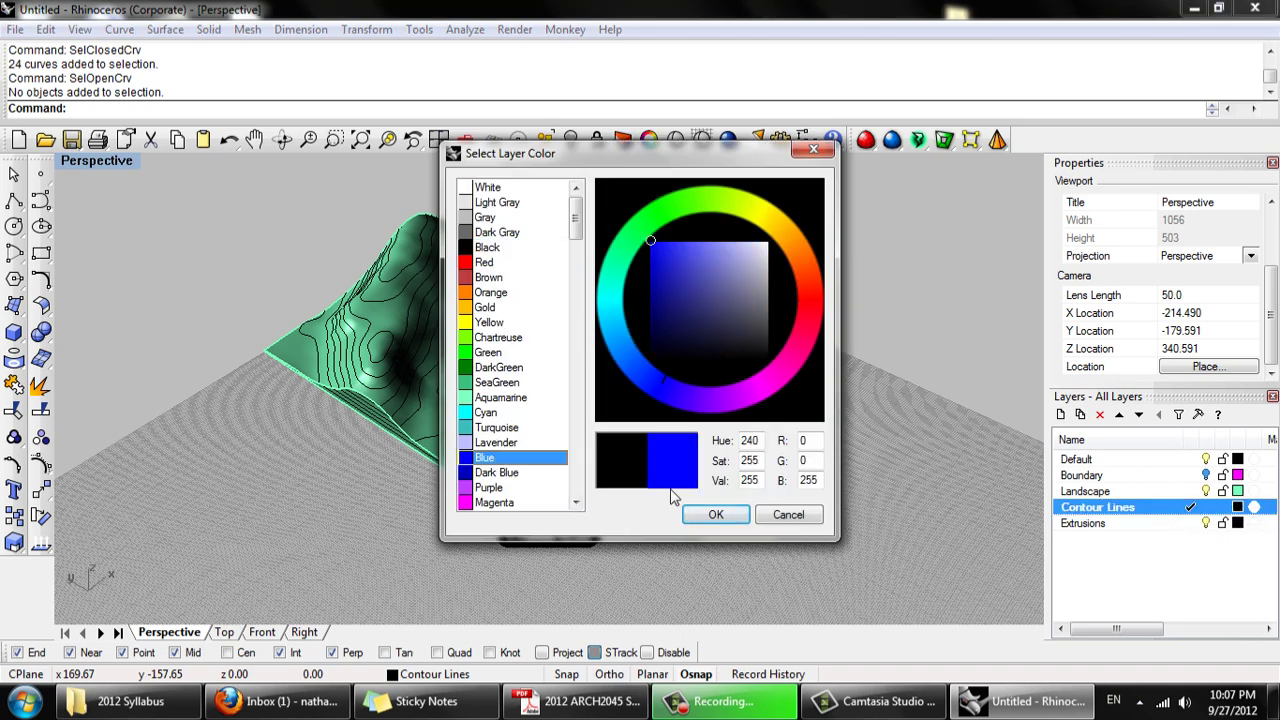
left_click(716, 514)
left_click(1128, 587)
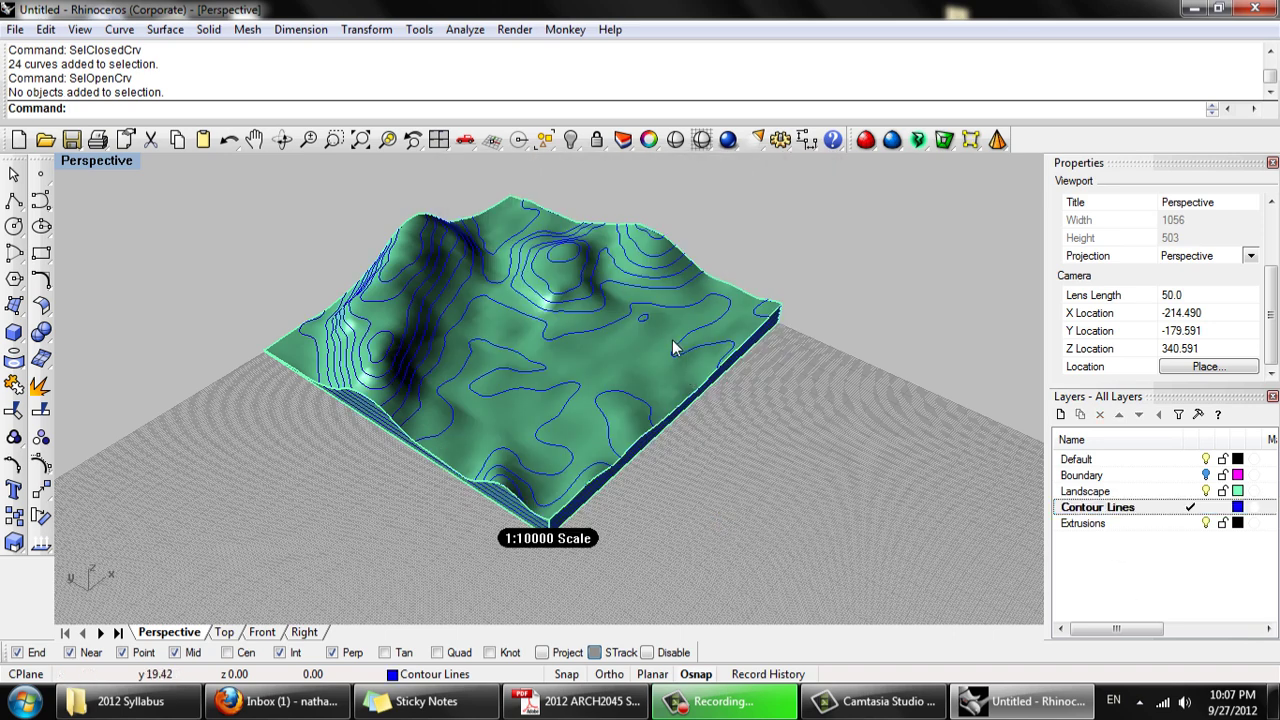
Select all objects on the Contour Lines layer and hide the Landscape and Default layers
right_click(1082, 511)
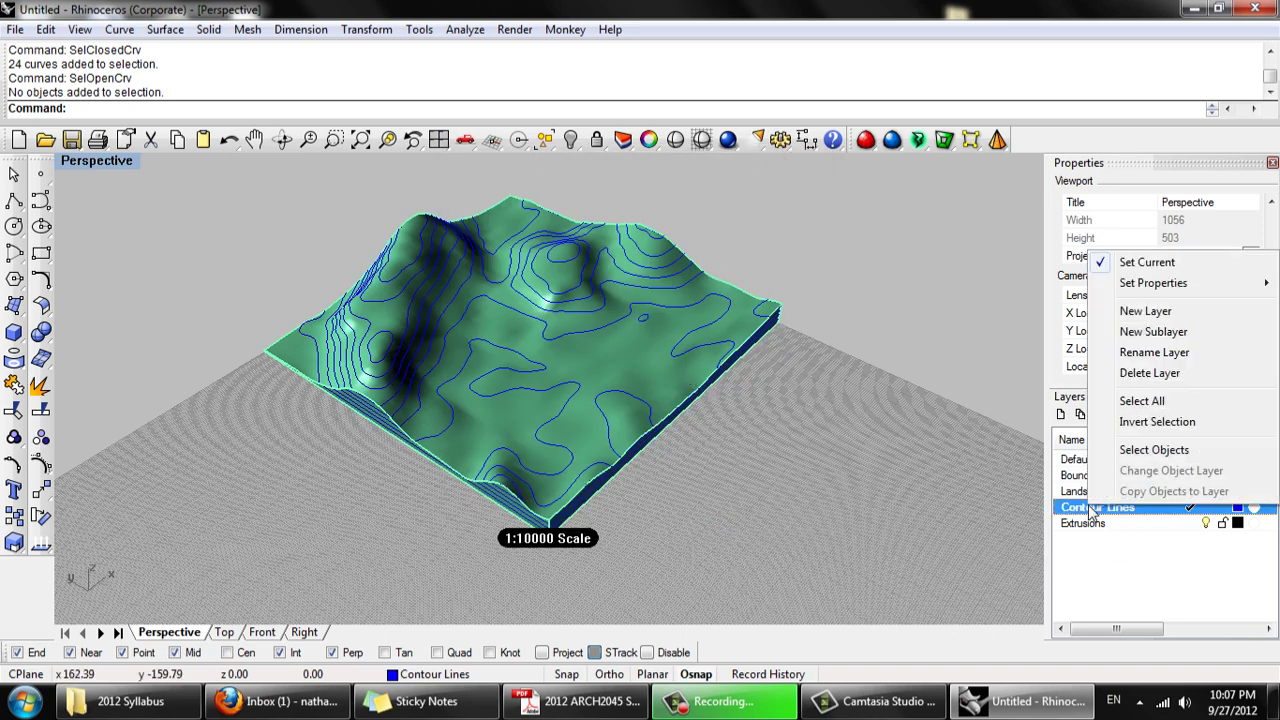
left_click(1147, 455)
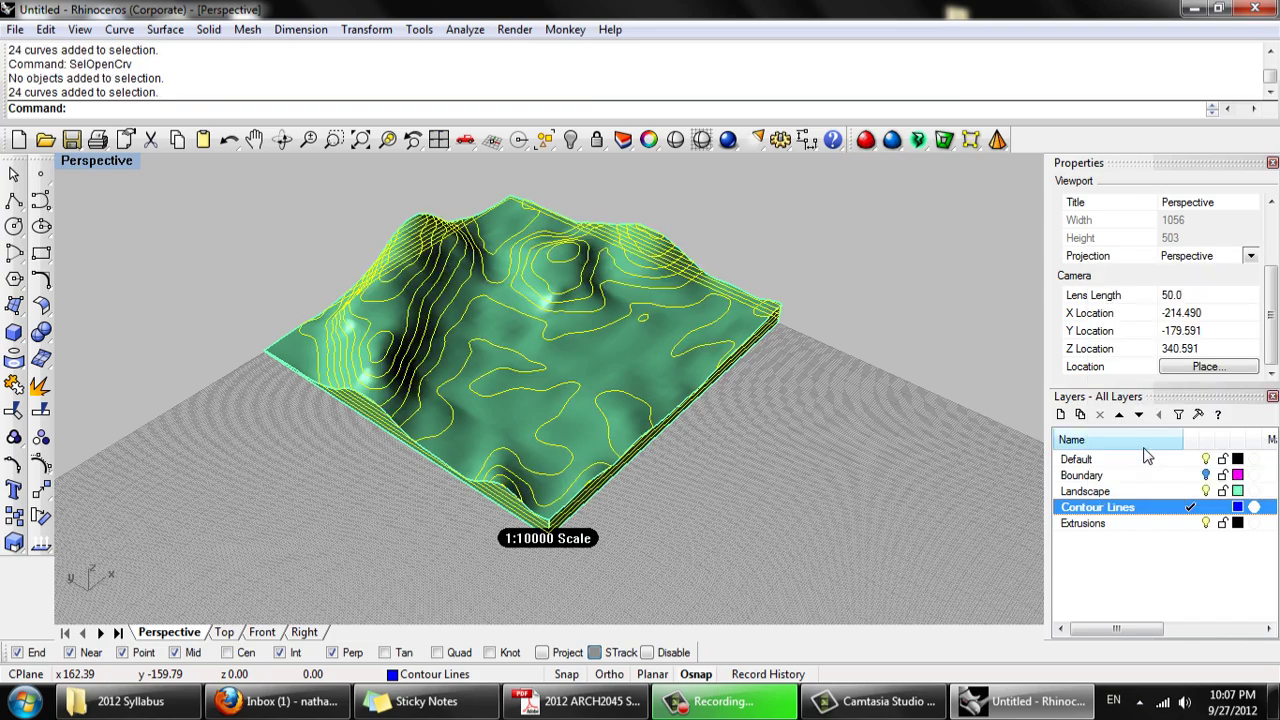
right_click_drag(536, 470, 560, 460)
scroll(560, 460, "up", 5)
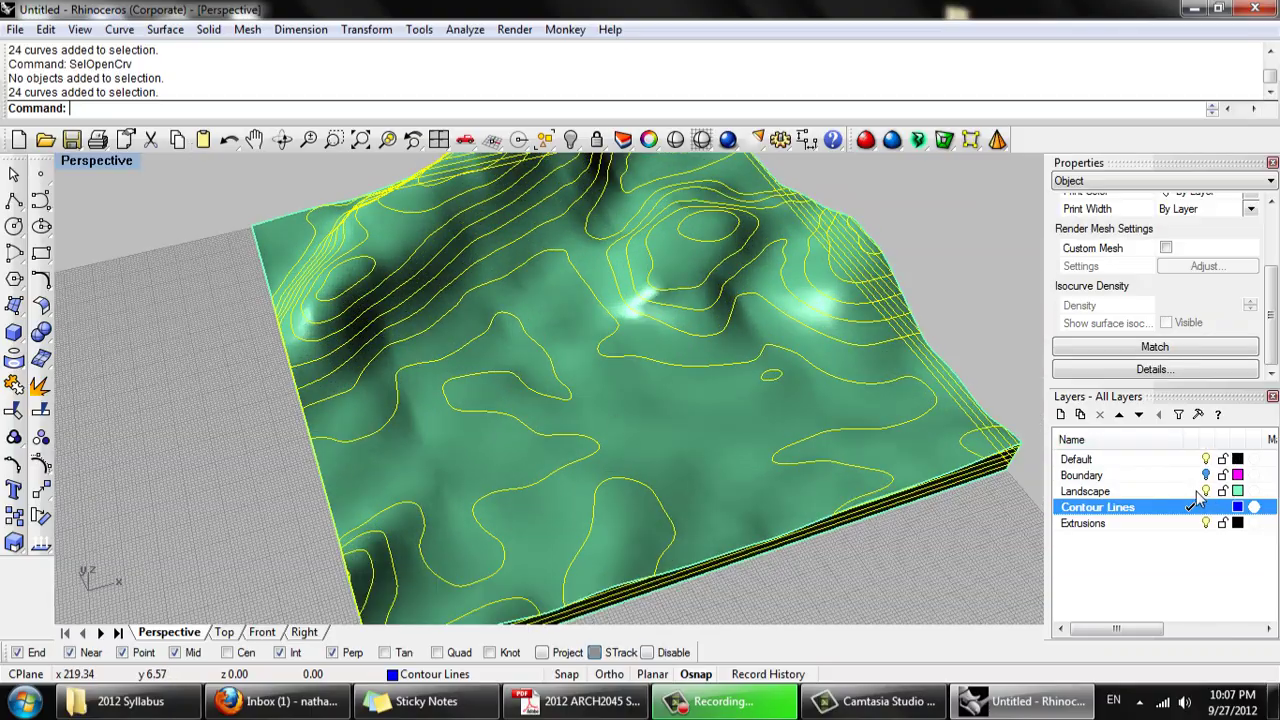
left_click(1205, 491)
right_click_drag(634, 466, 990, 390)
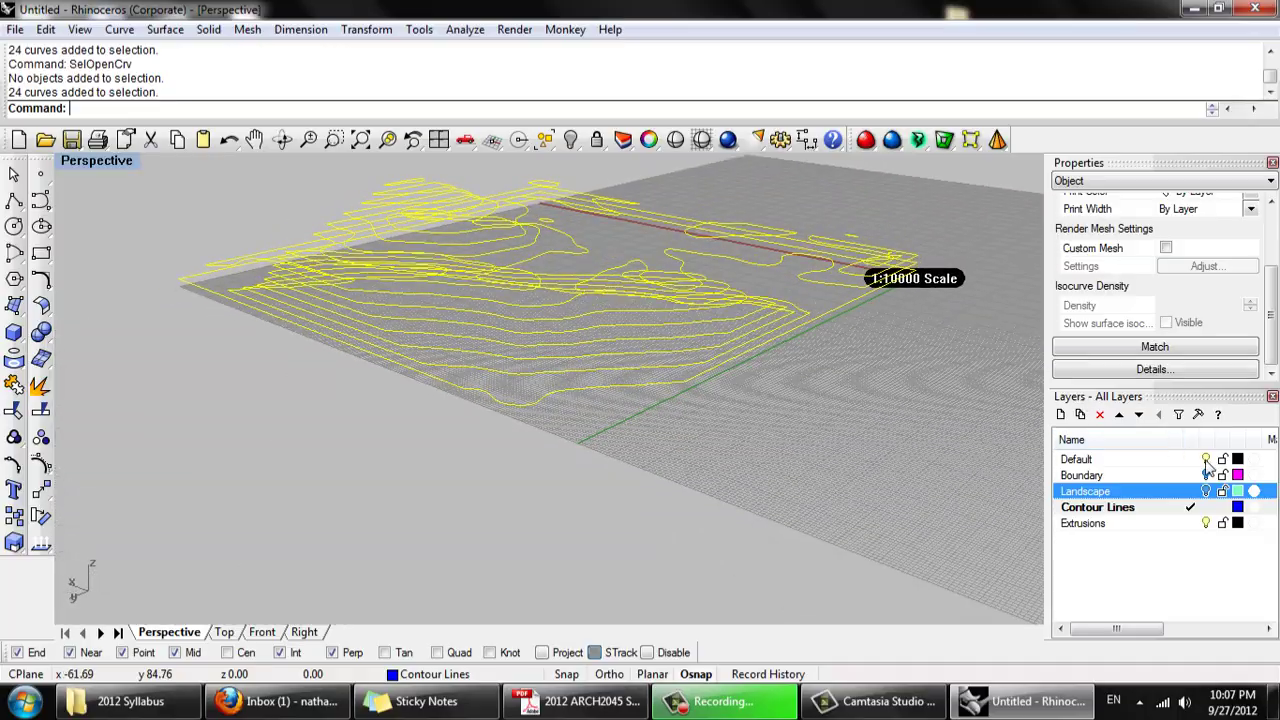
left_click(1120, 459)
right_click_drag(600, 420, 615, 493)
scroll(365, 476, "down", 5)
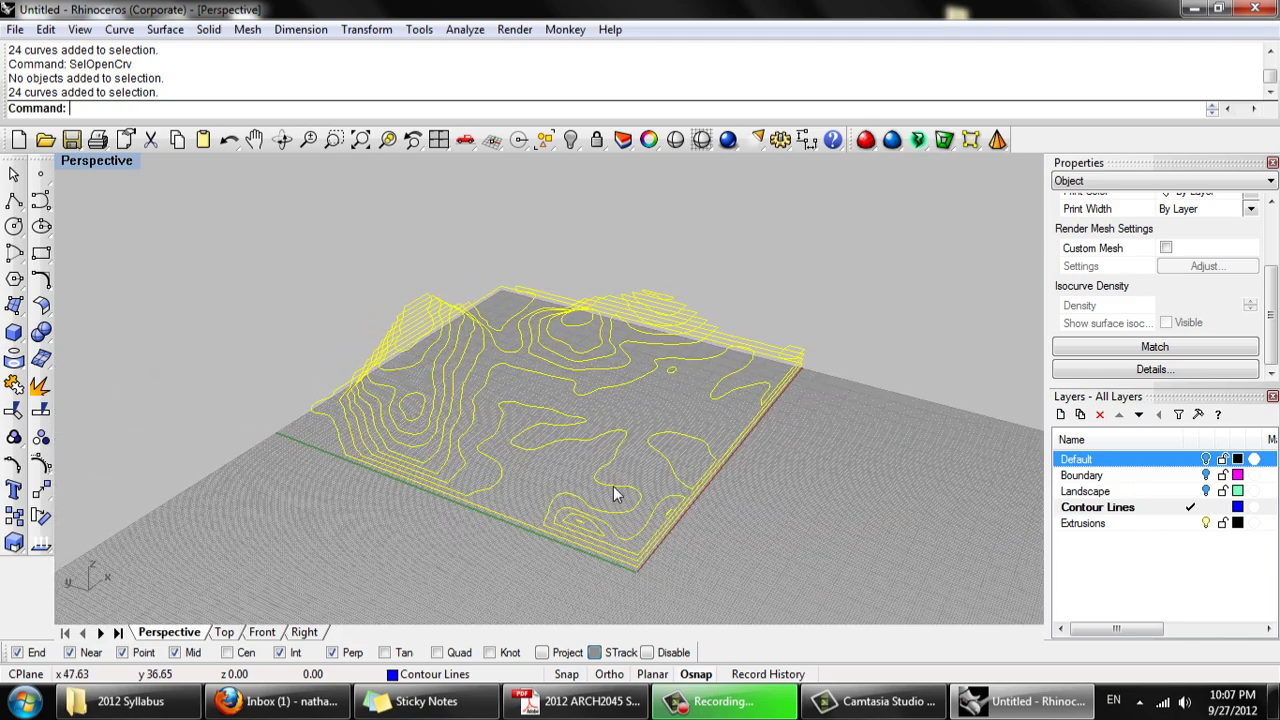
Extrude the selected contour curves by 1.5 with ExtrudeCrv, using BothSides=Yes, Cap=Yes and DeleteInput=No, and inspect the stepped terrain
type("EXTR")
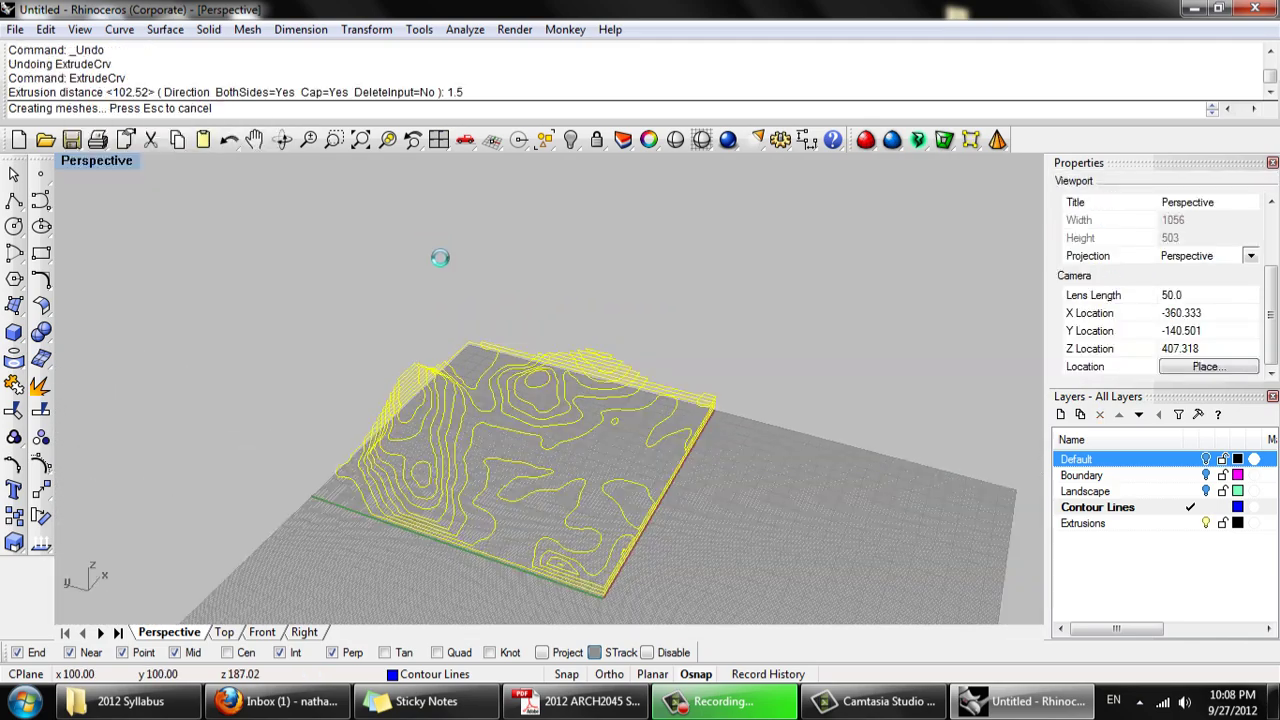
right_click_drag(445, 460, 424, 425)
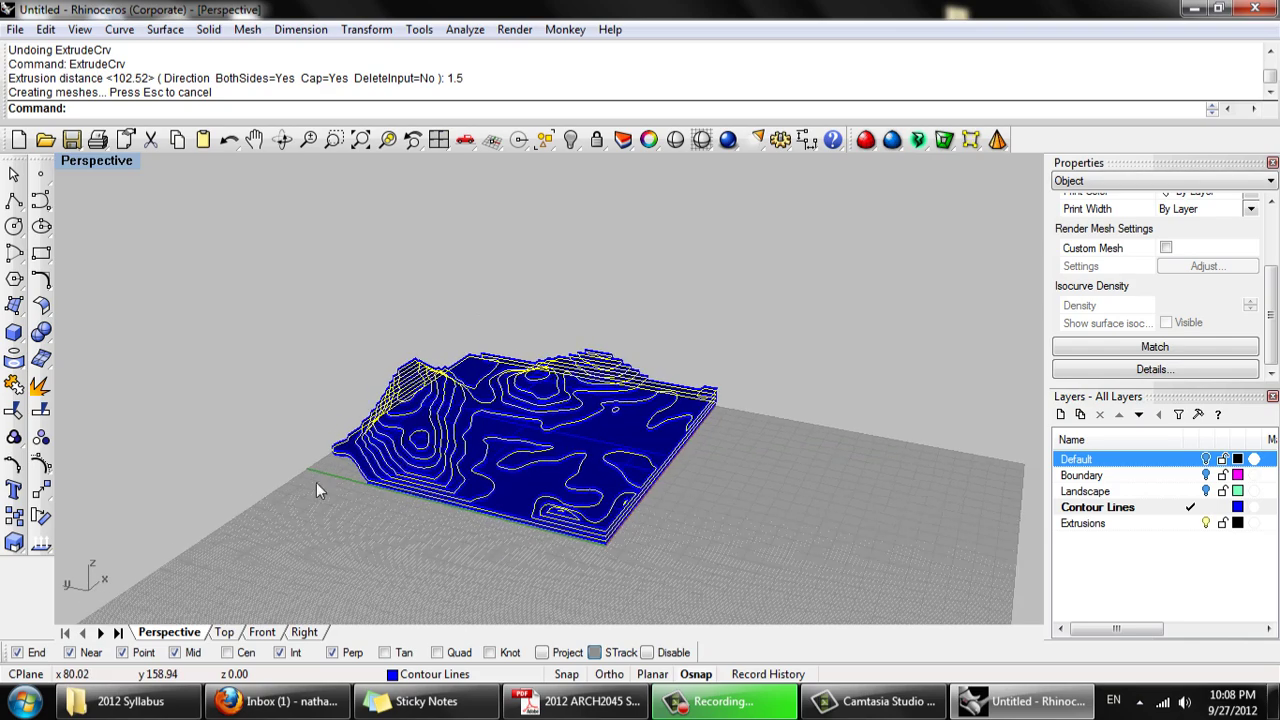
left_click(316, 482)
scroll(450, 460, "up", 5)
right_click_drag(620, 414, 466, 465)
scroll(520, 445, "up", 3)
scroll(455, 366, "down", 4)
right_click_drag(414, 413, 829, 511)
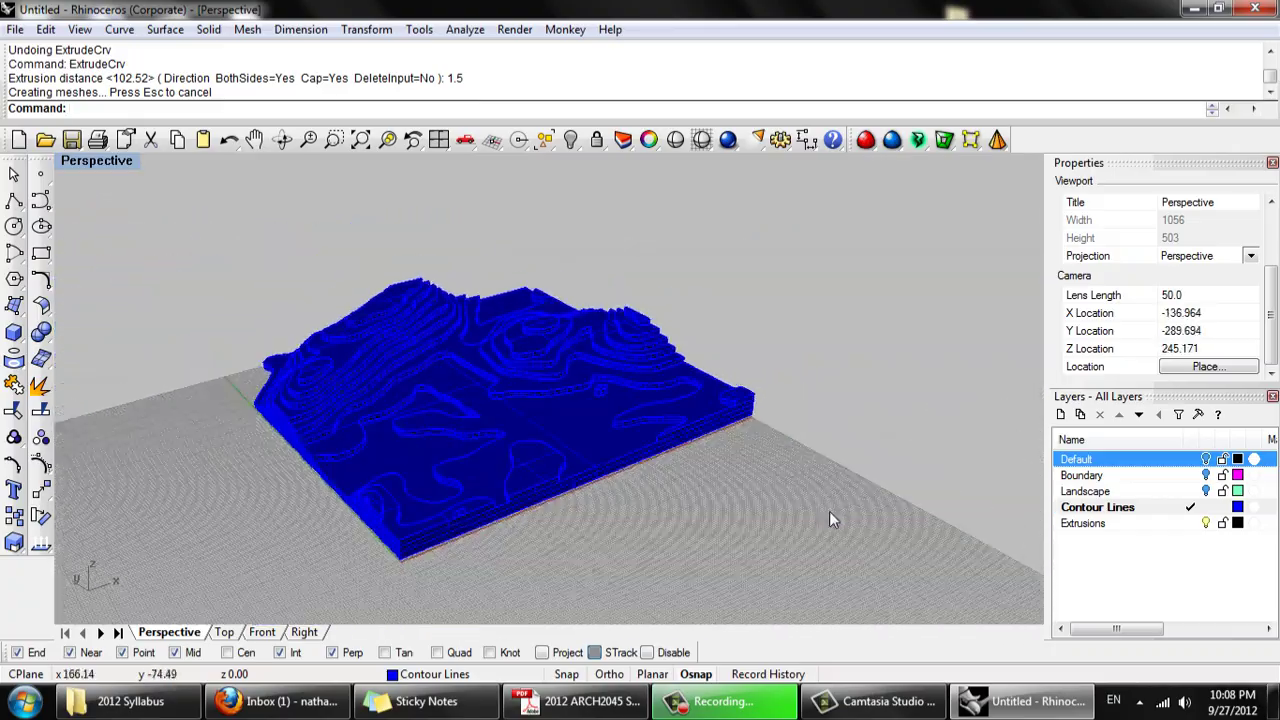
Turn off the surface isocurve display for all the extruded contour layers and clear the selection
left_click_drag(409, 339, 136, 203)
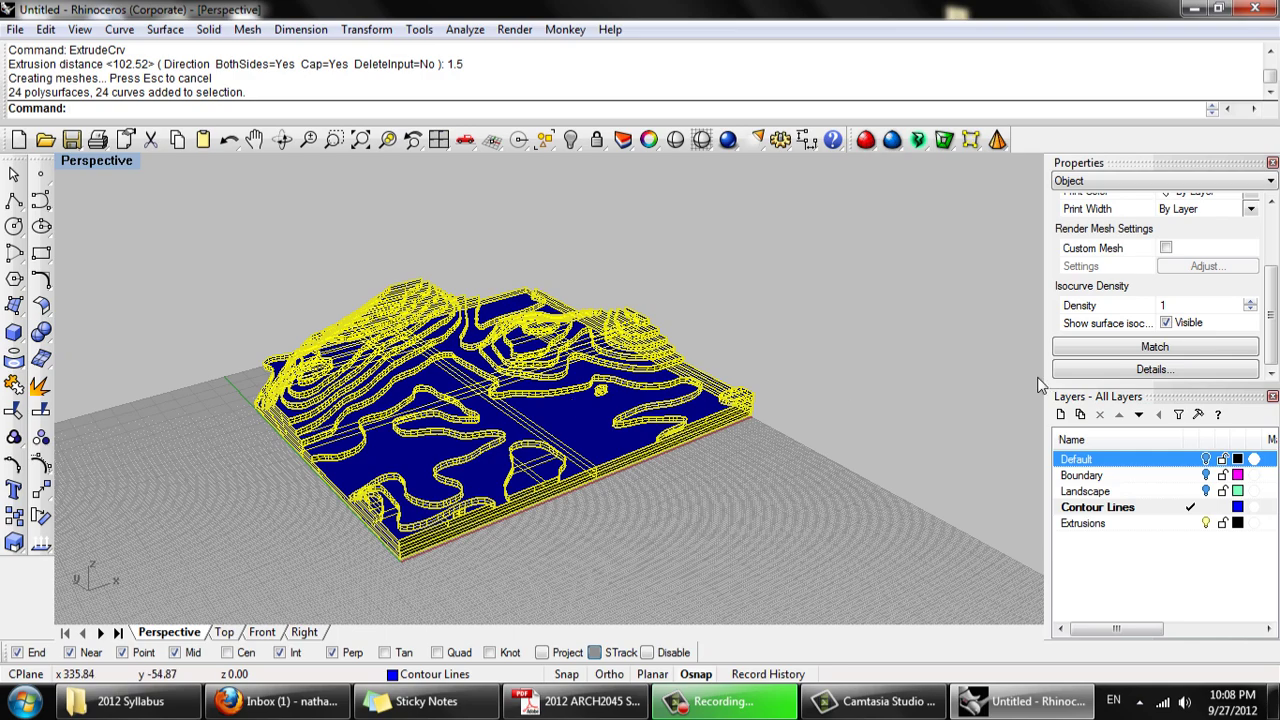
left_click(1176, 326)
left_click(818, 292)
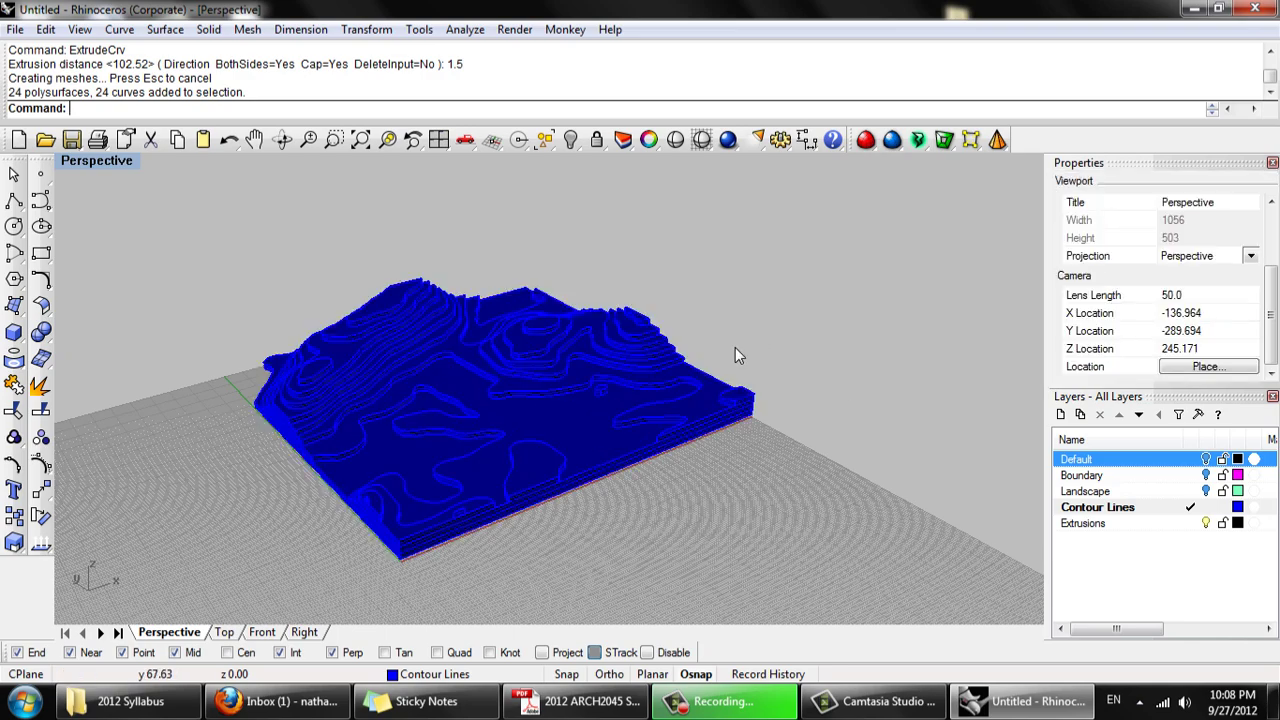
right_click_drag(735, 347, 543, 394)
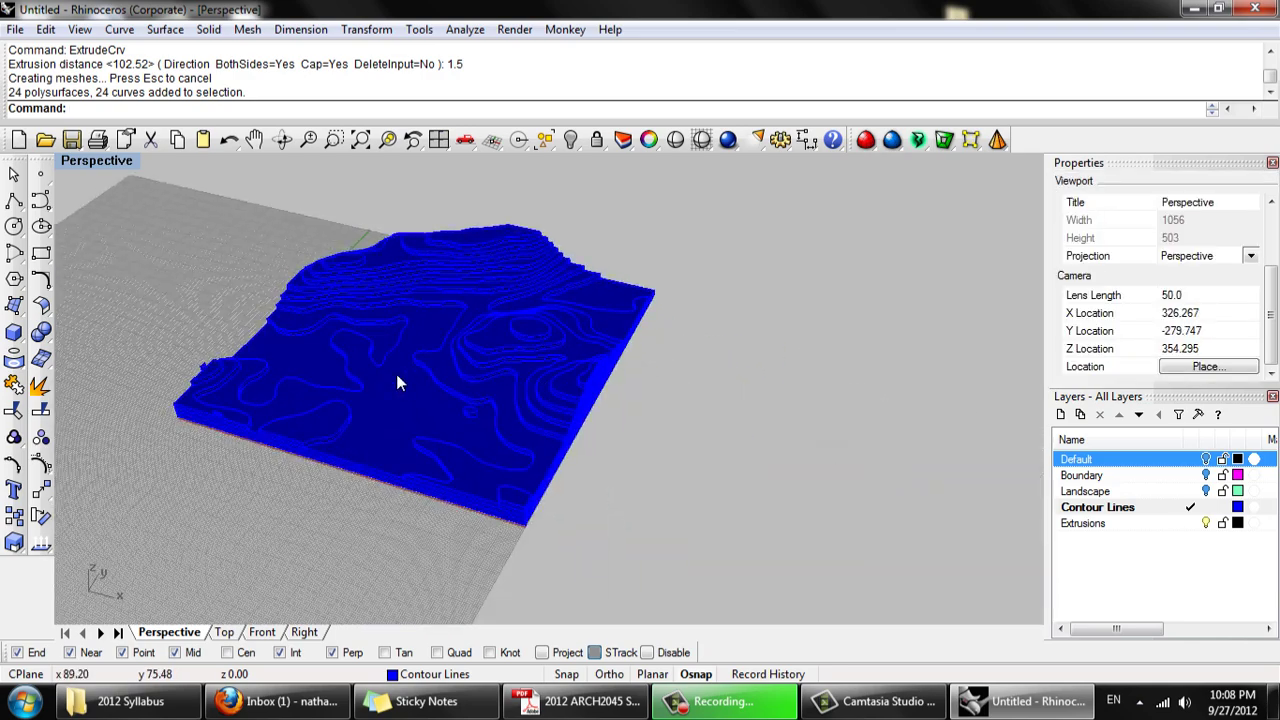
scroll(673, 358, "up", 5)
mouse_move(673, 358)
right_mouse_down()
mouse_move(676, 321)
mouse_move(696, 367)
right_mouse_up()
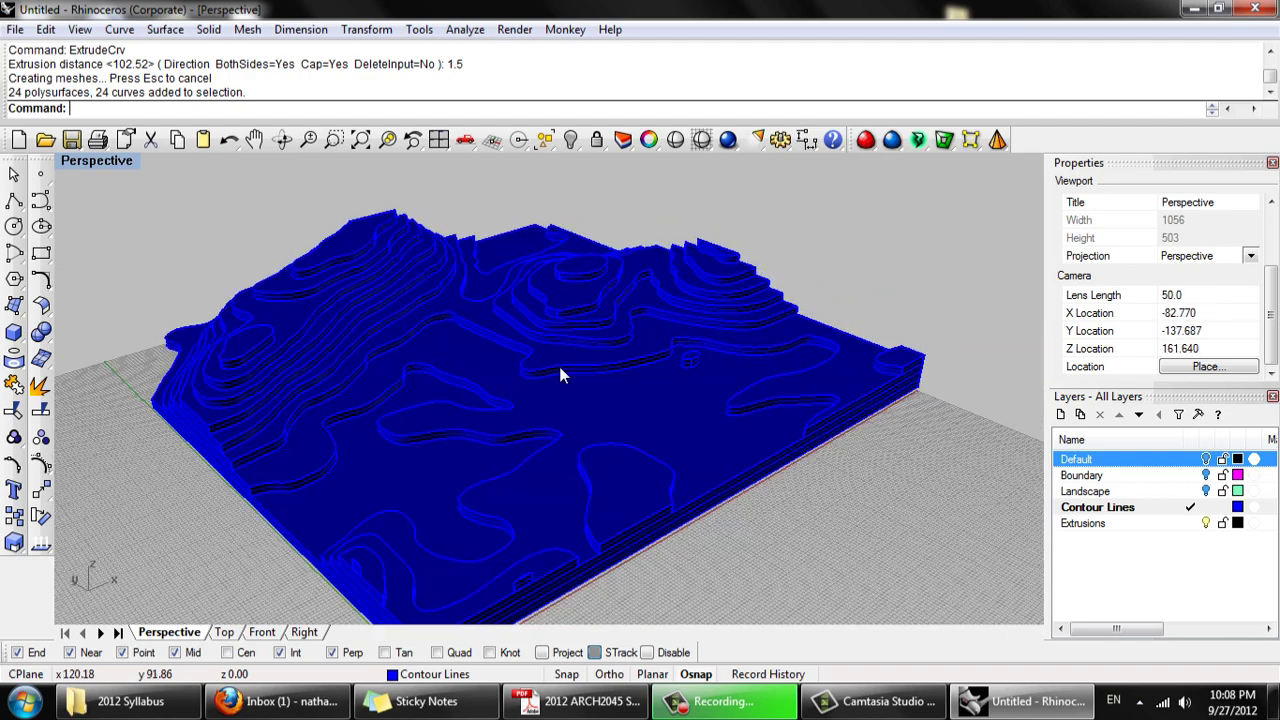
Undo the isocurve display change and the extrusion of the contour curves
key("ctrl+z")
key("ctrl+z")
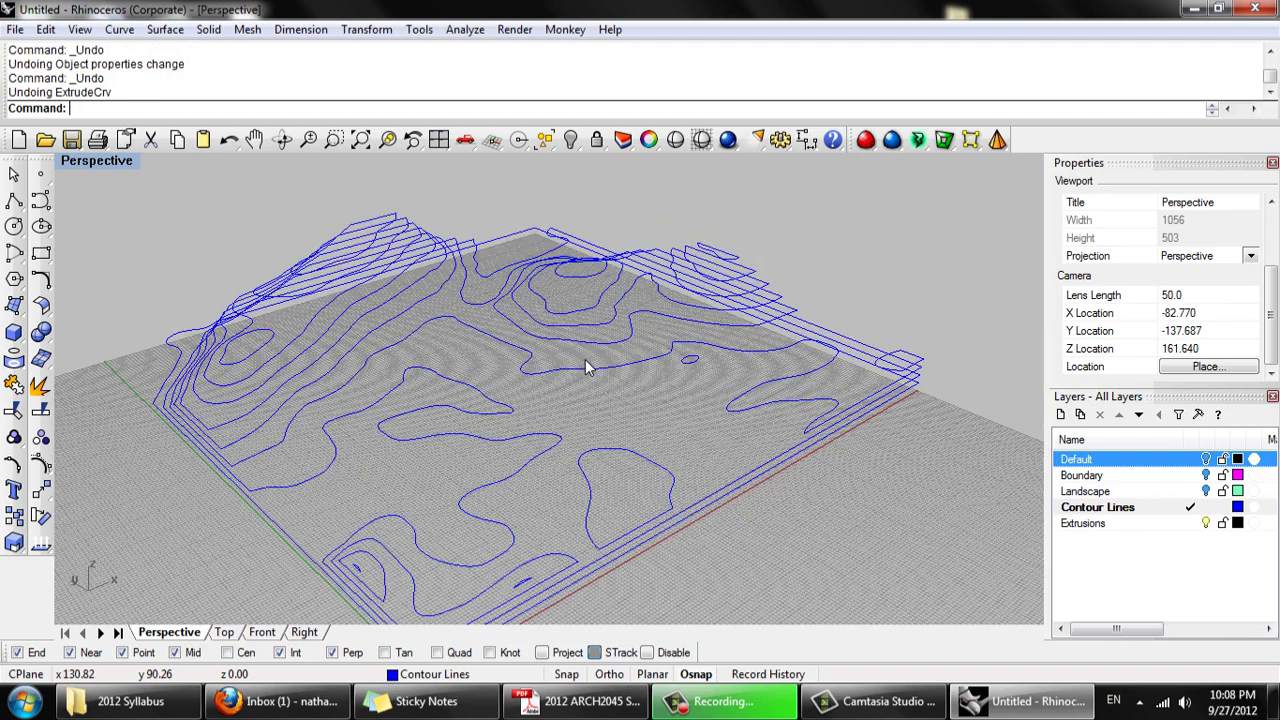
right_click_drag(585, 359, 742, 516)
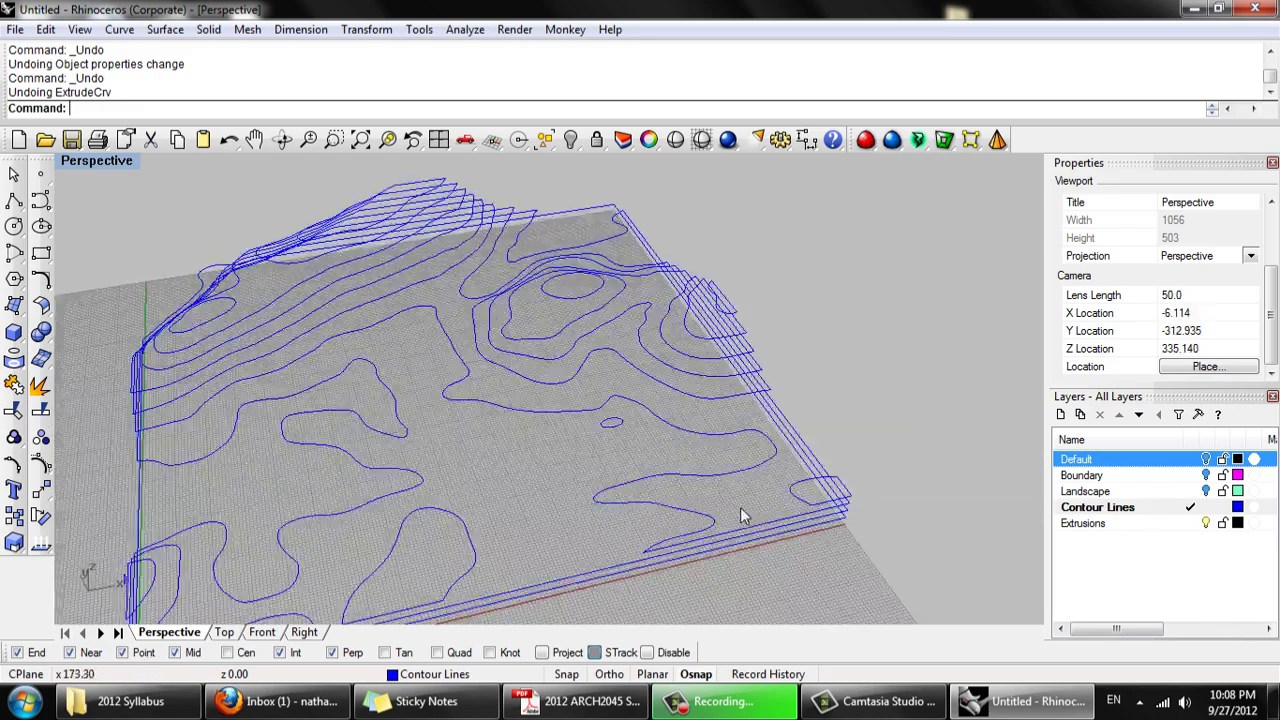
scroll(500, 437, "down", 3)
right_click_drag(475, 432, 705, 394)
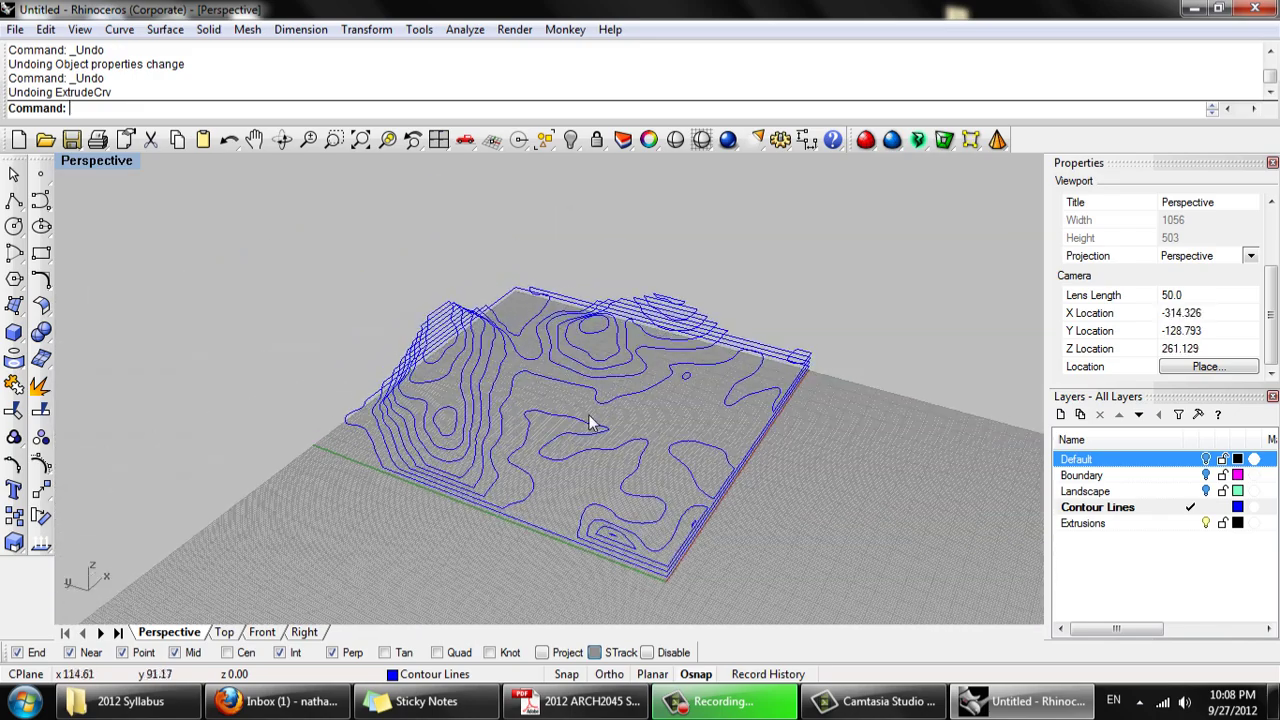
scroll(590, 405, "down", 3)
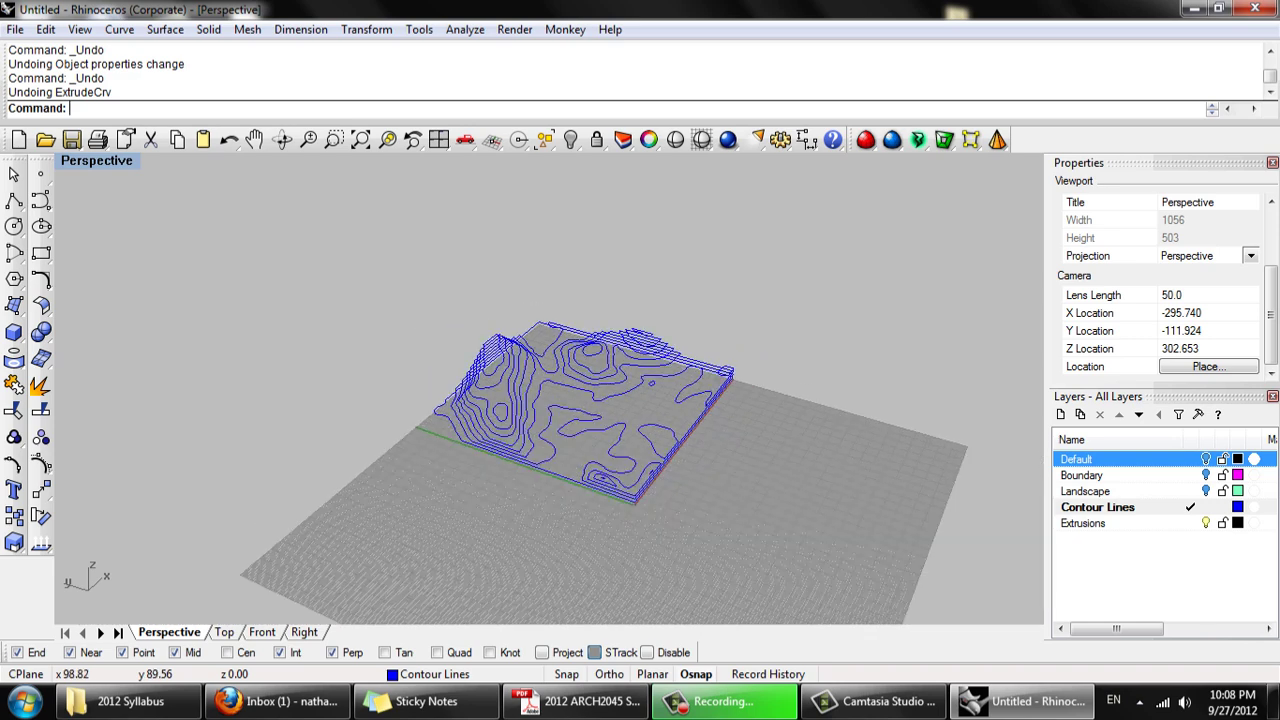
right_click_drag(590, 405, 635, 478)
left_click(770, 700)
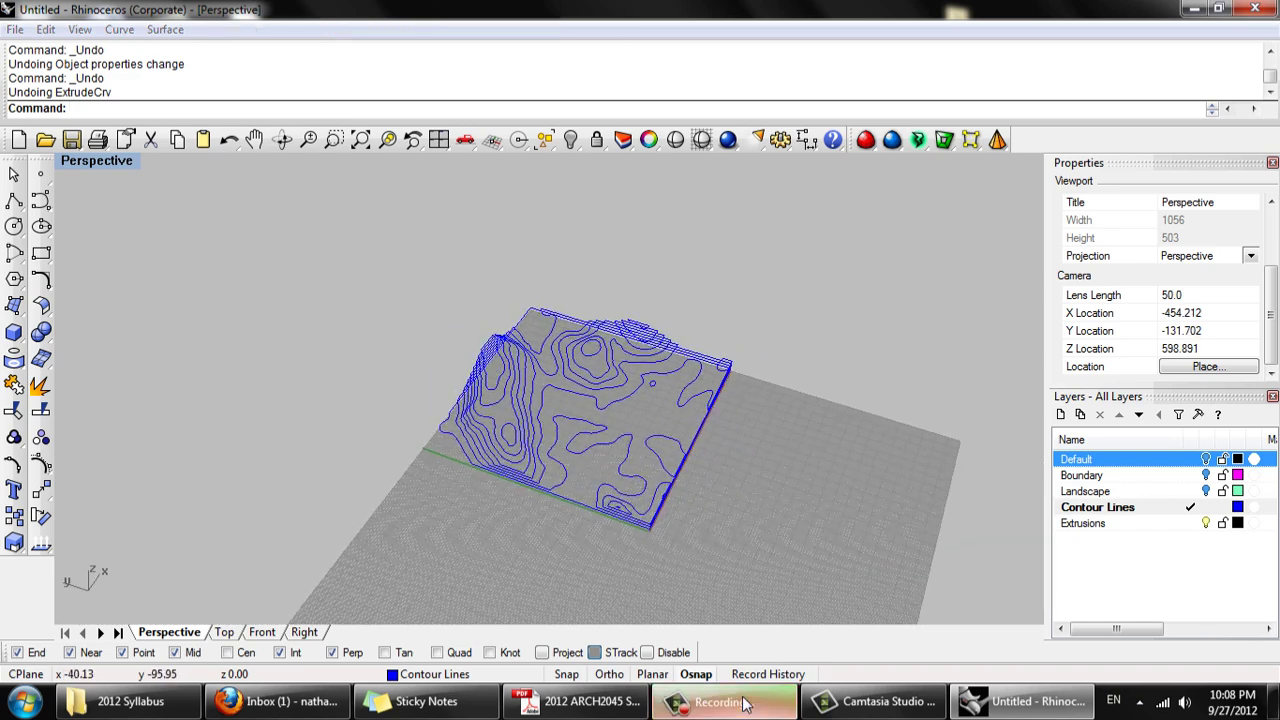
left_click(1192, 617)
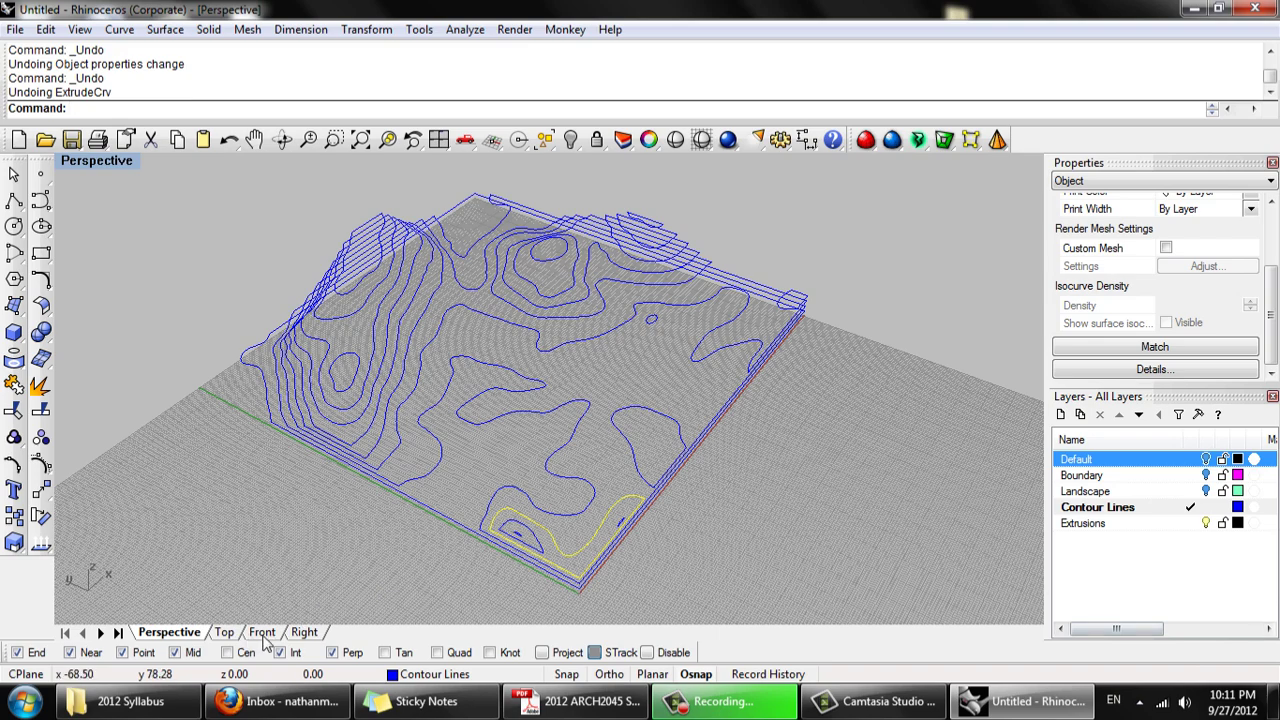
Show the Boundary layer, clear the selected curve and compare the boundary with the contour levels in the Front view
left_click(262, 633)
scroll(533, 462, "down", 4)
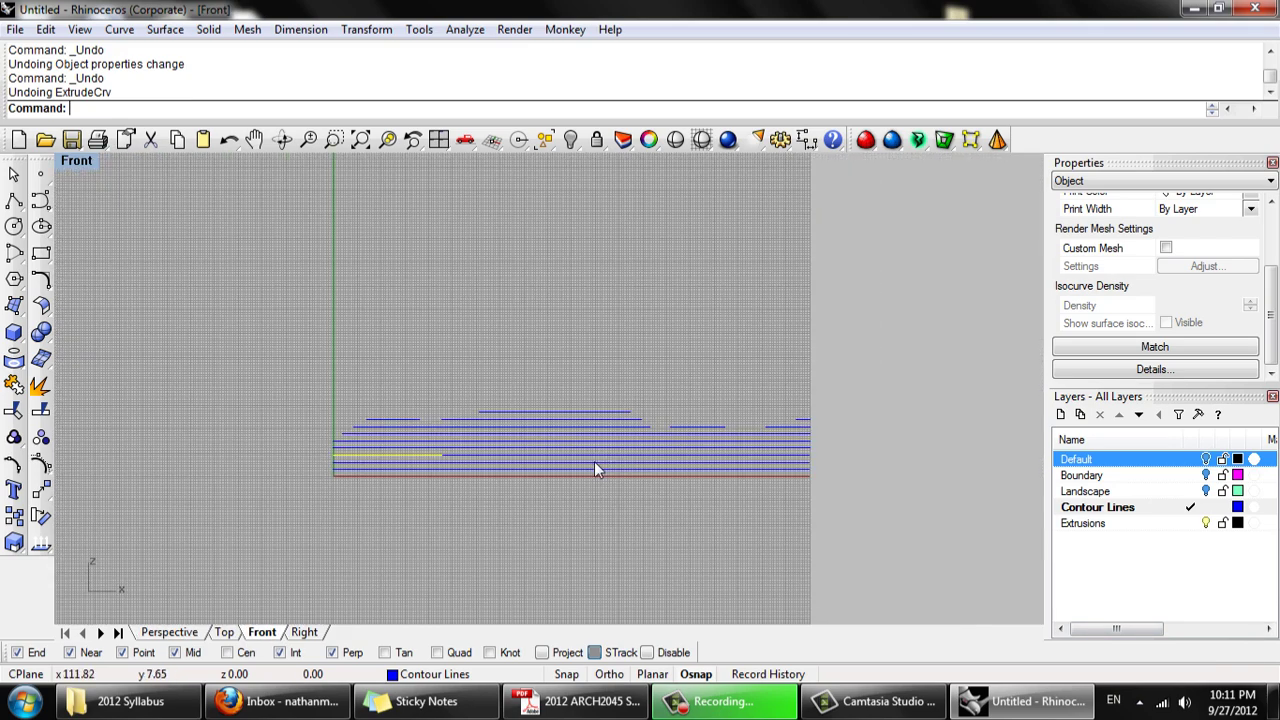
left_click(1206, 478)
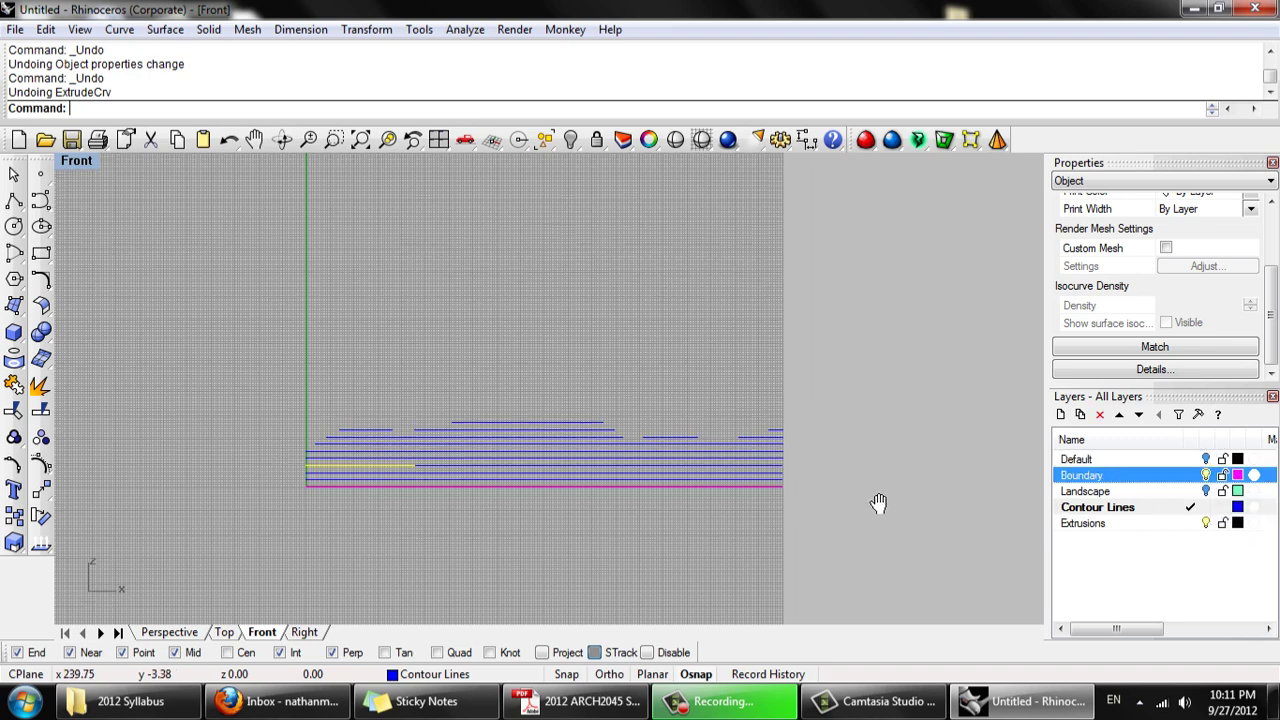
scroll(785, 497, "up", 1)
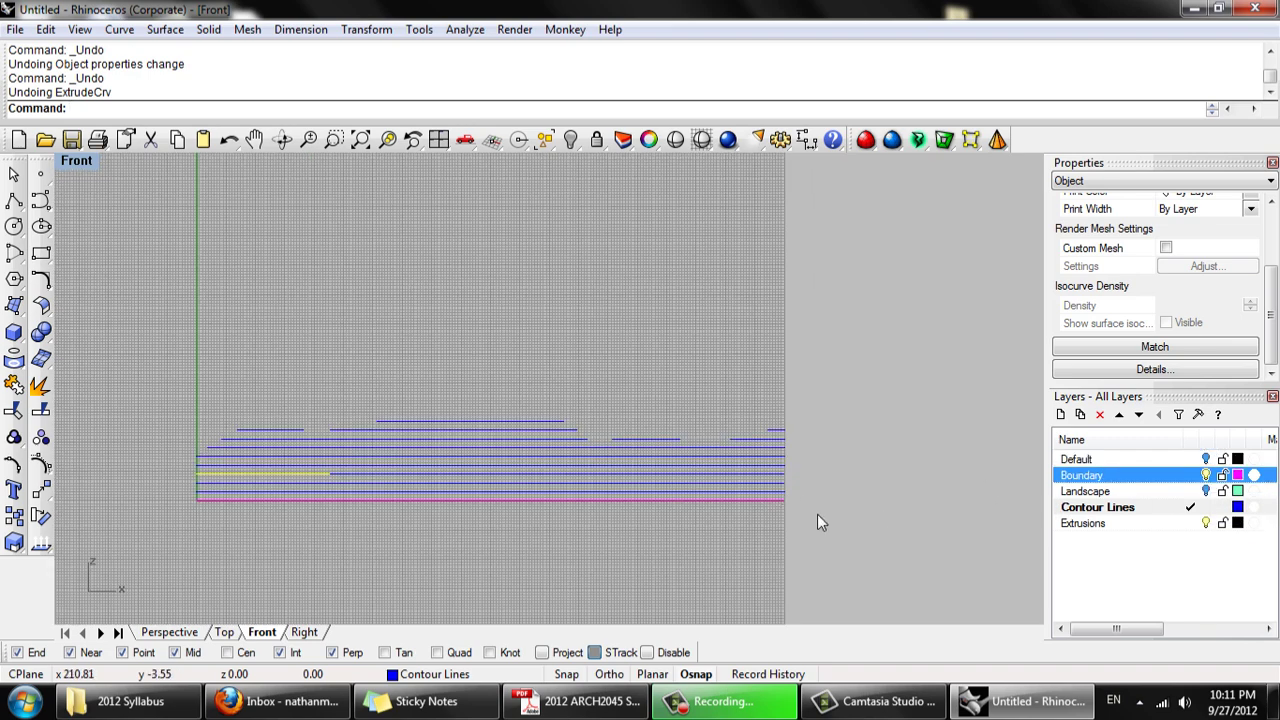
left_click(817, 518)
right_click_drag(806, 520, 835, 434)
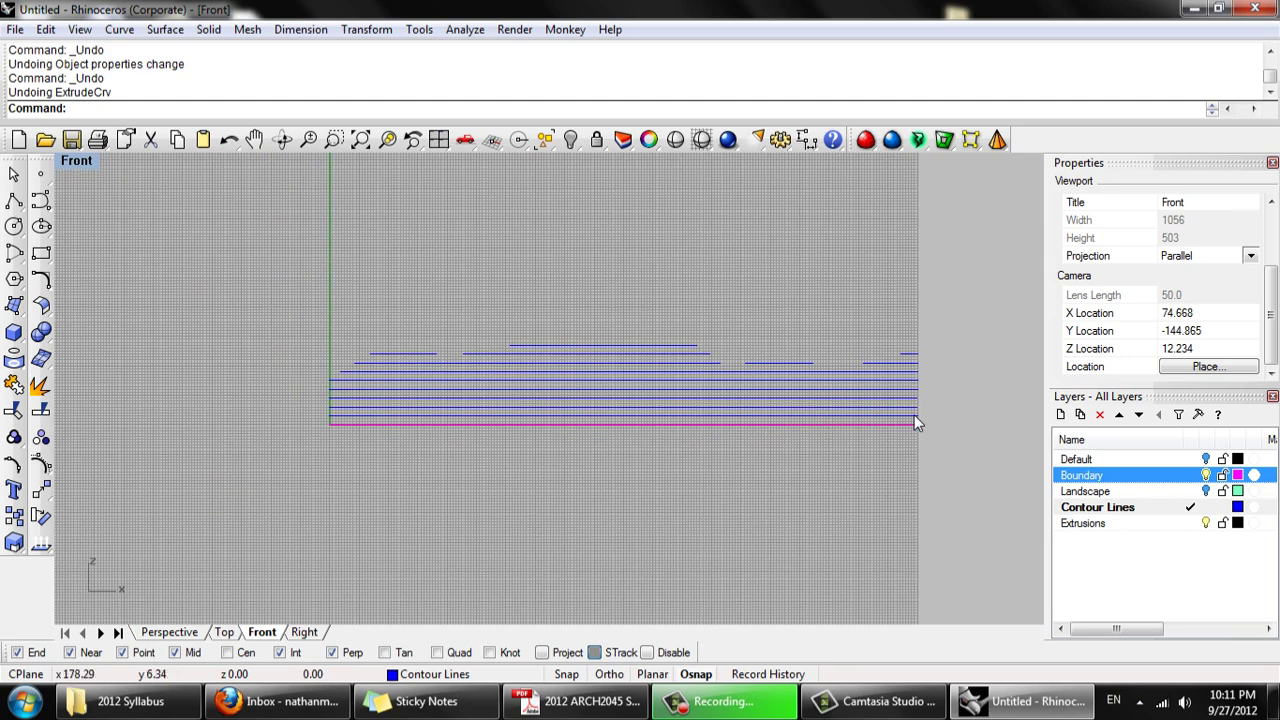
Select the small closed contour near the boundary edge in the Perspective view and examine its height among the other contours
left_click(169, 632)
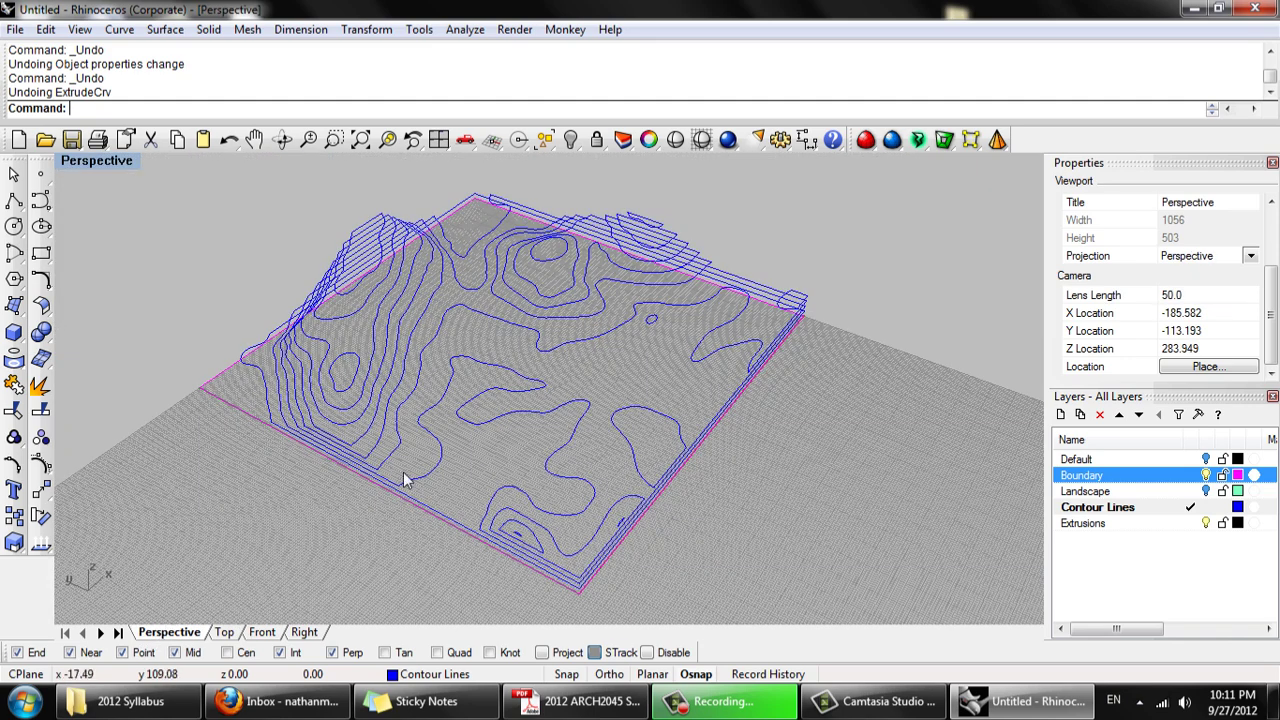
left_click(629, 424)
scroll(630, 451, "up", 4)
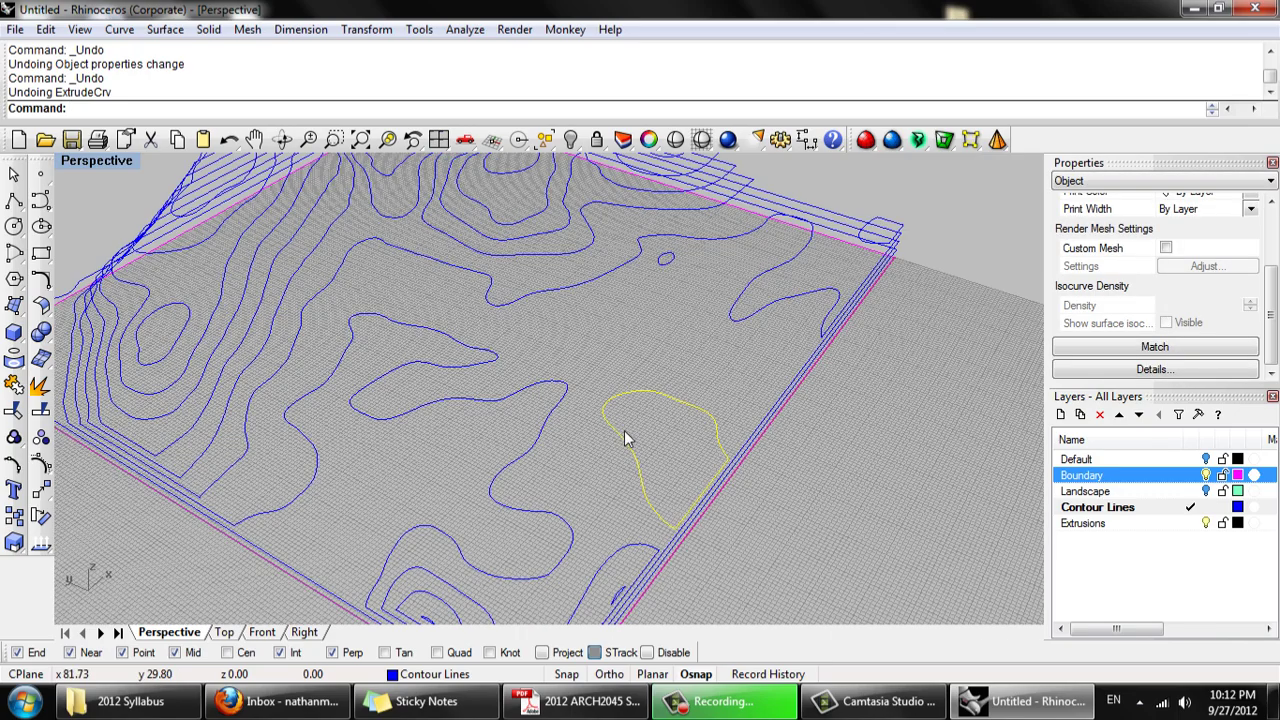
right_click_drag(708, 367, 663, 379)
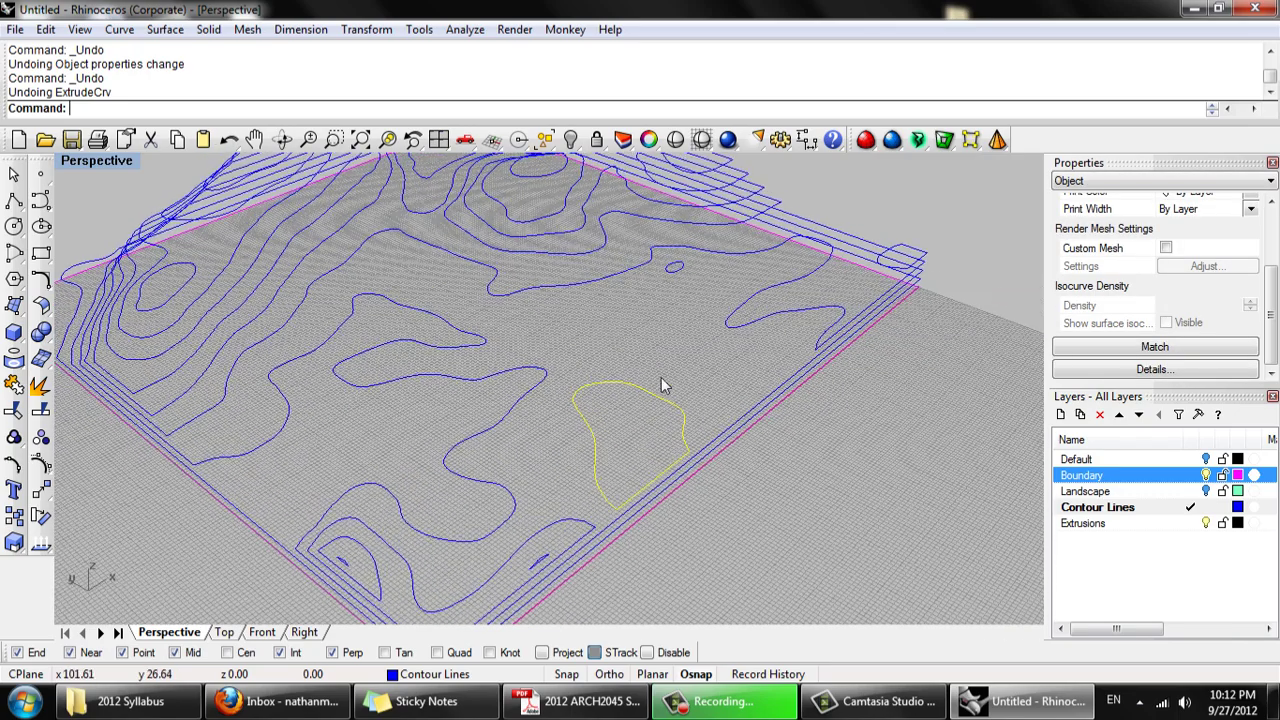
scroll(610, 356, "down", 4)
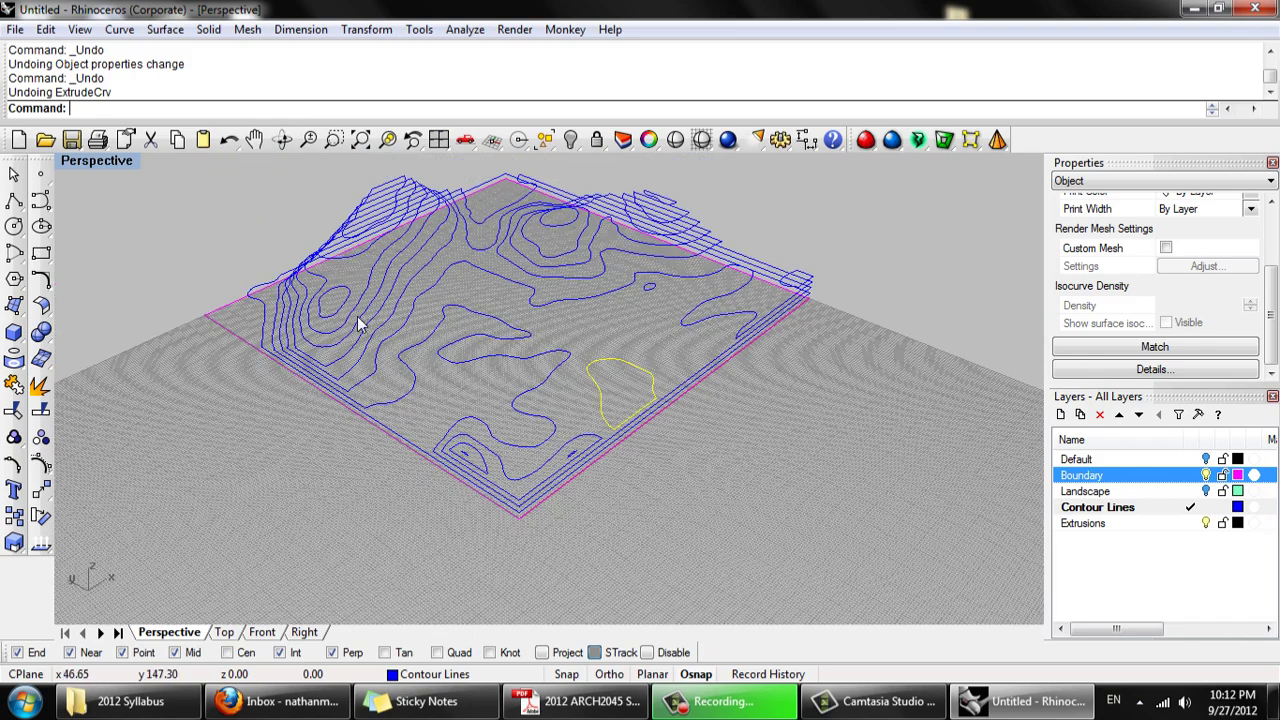
right_click_drag(360, 323, 405, 357)
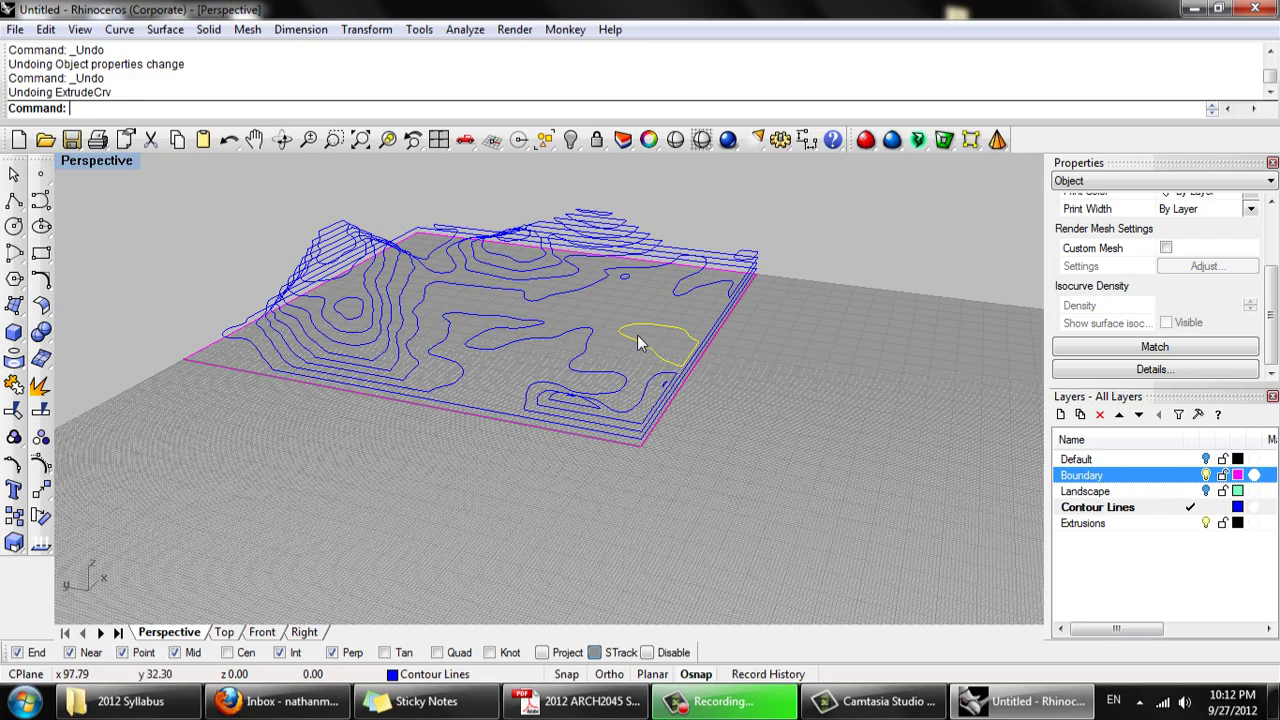
right_click_drag(400, 350, 250, 502)
Clear the current selection and select the topmost contour line in the Front view
left_click(262, 632)
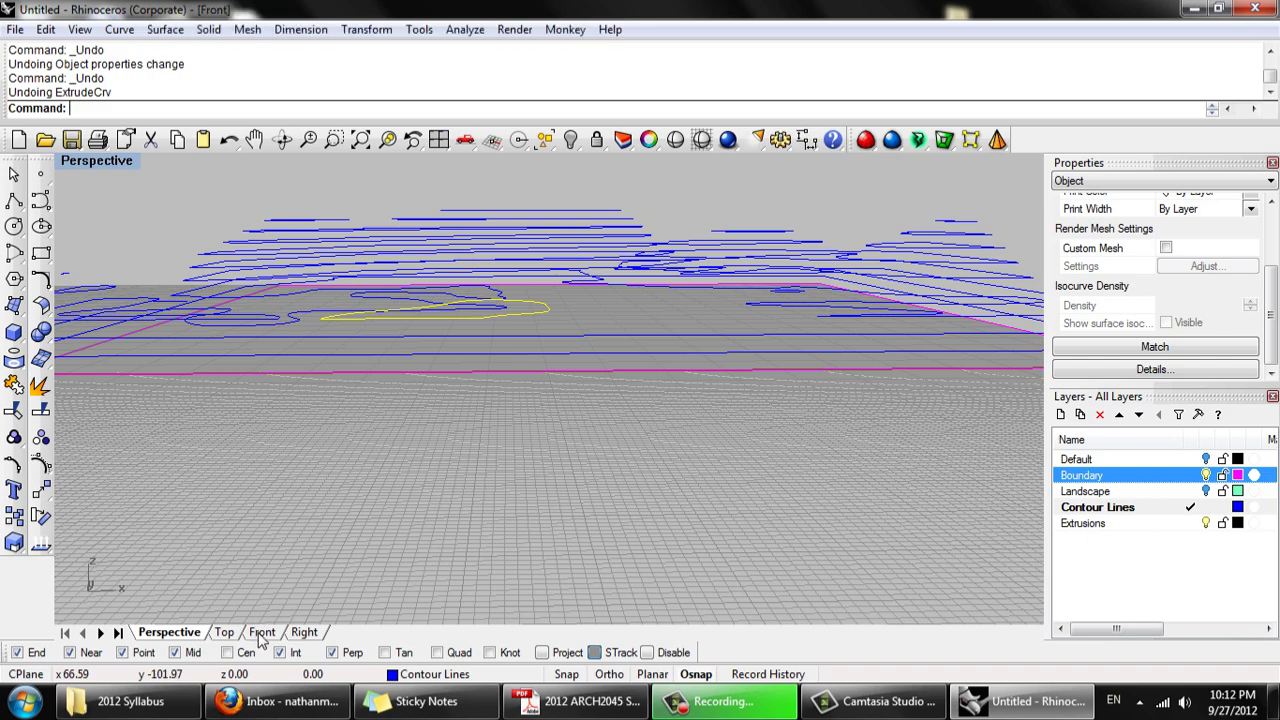
left_click(727, 479)
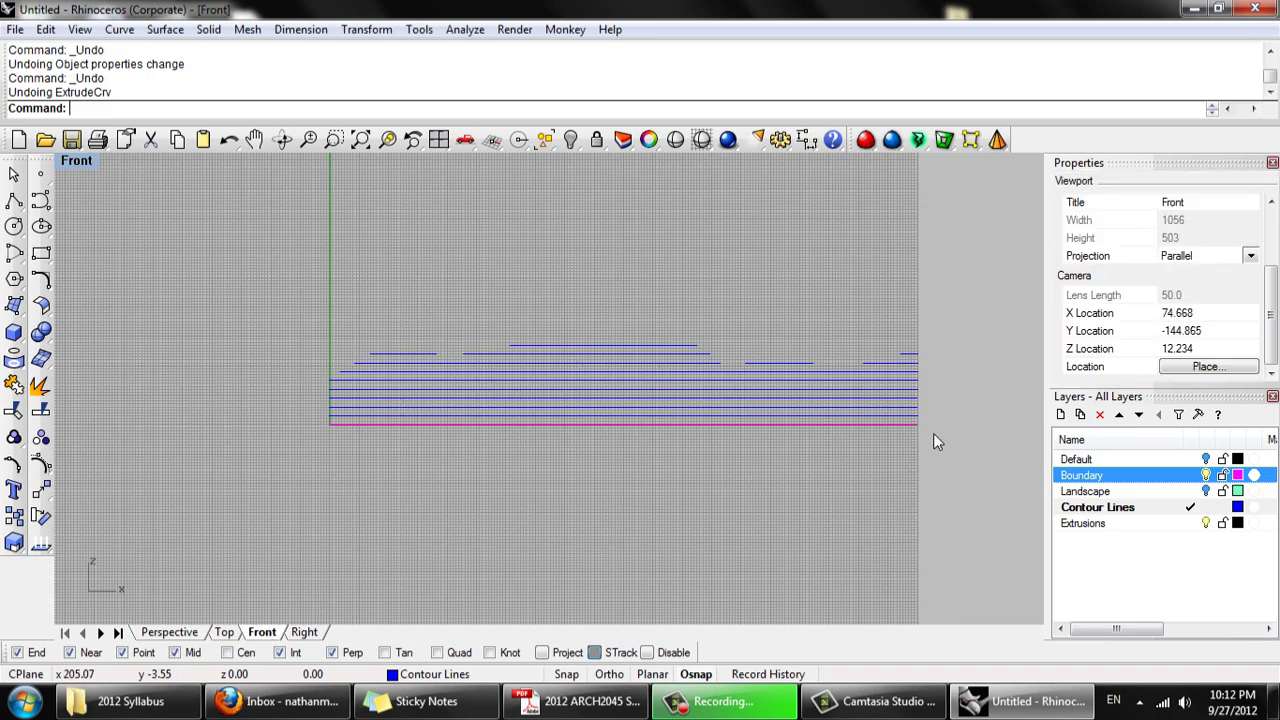
scroll(893, 372, "up", 2)
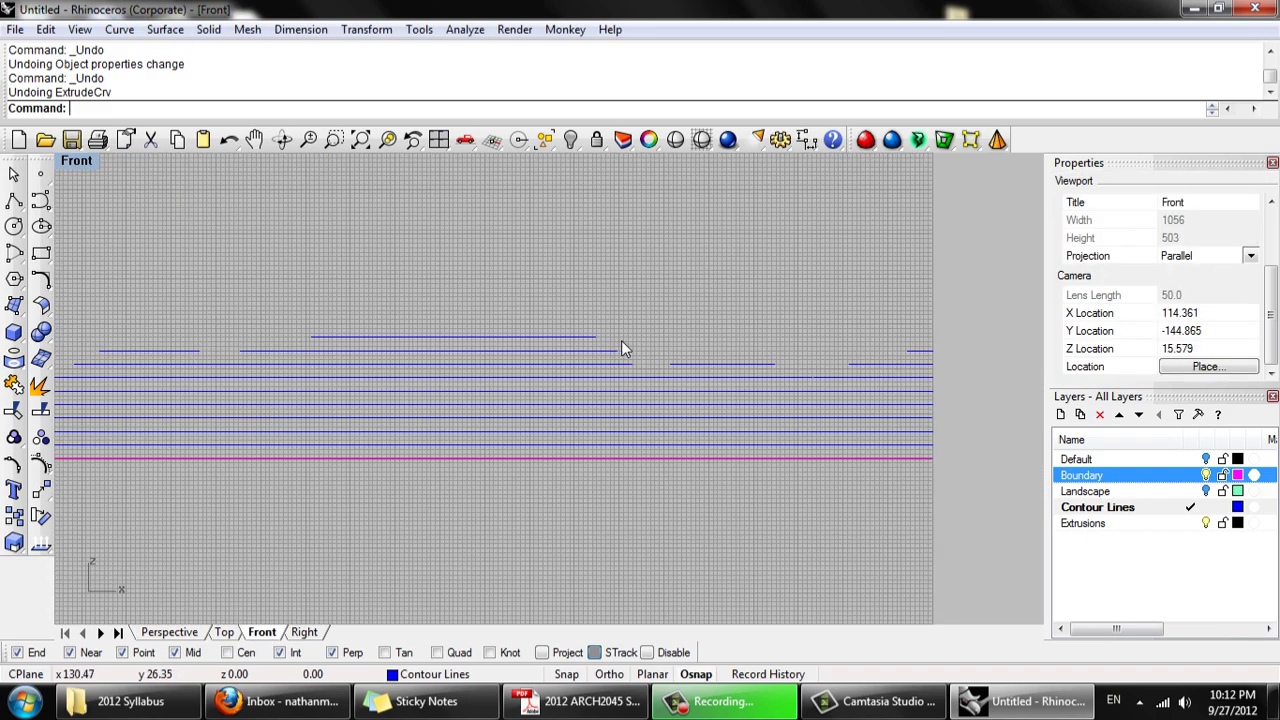
left_click_drag(309, 297, 236, 281)
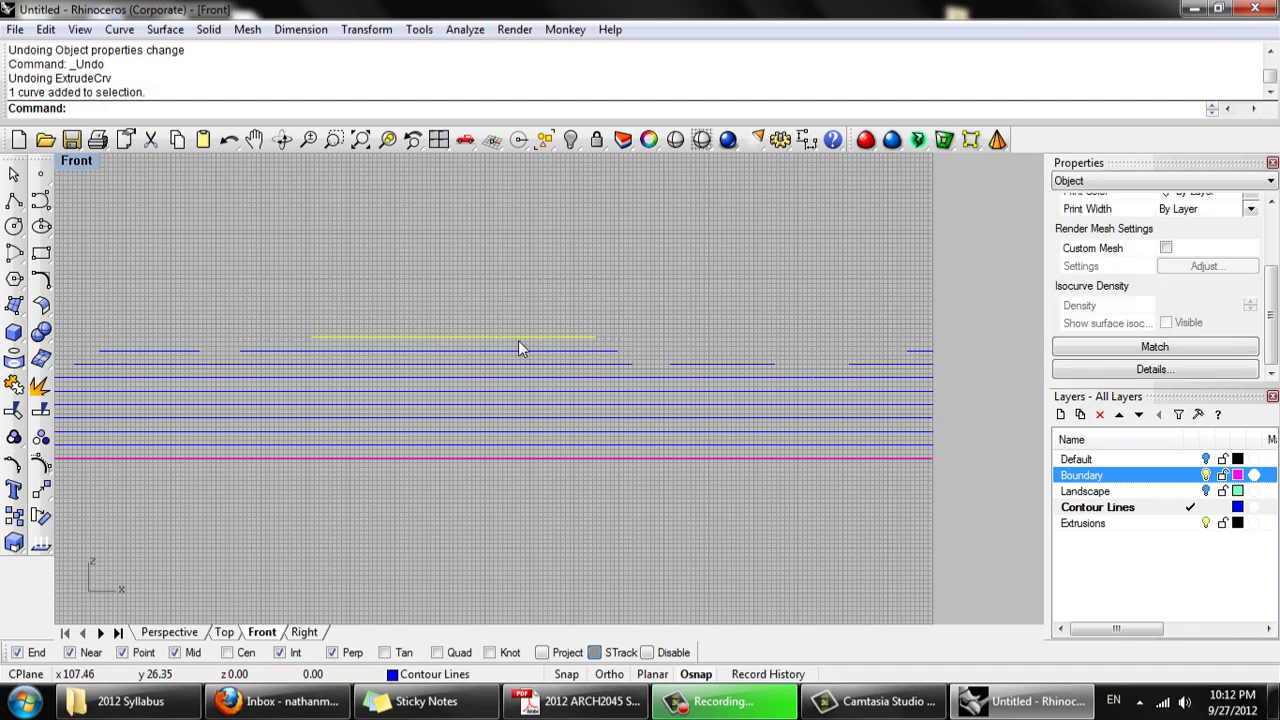
scroll(518, 340, "down", 1)
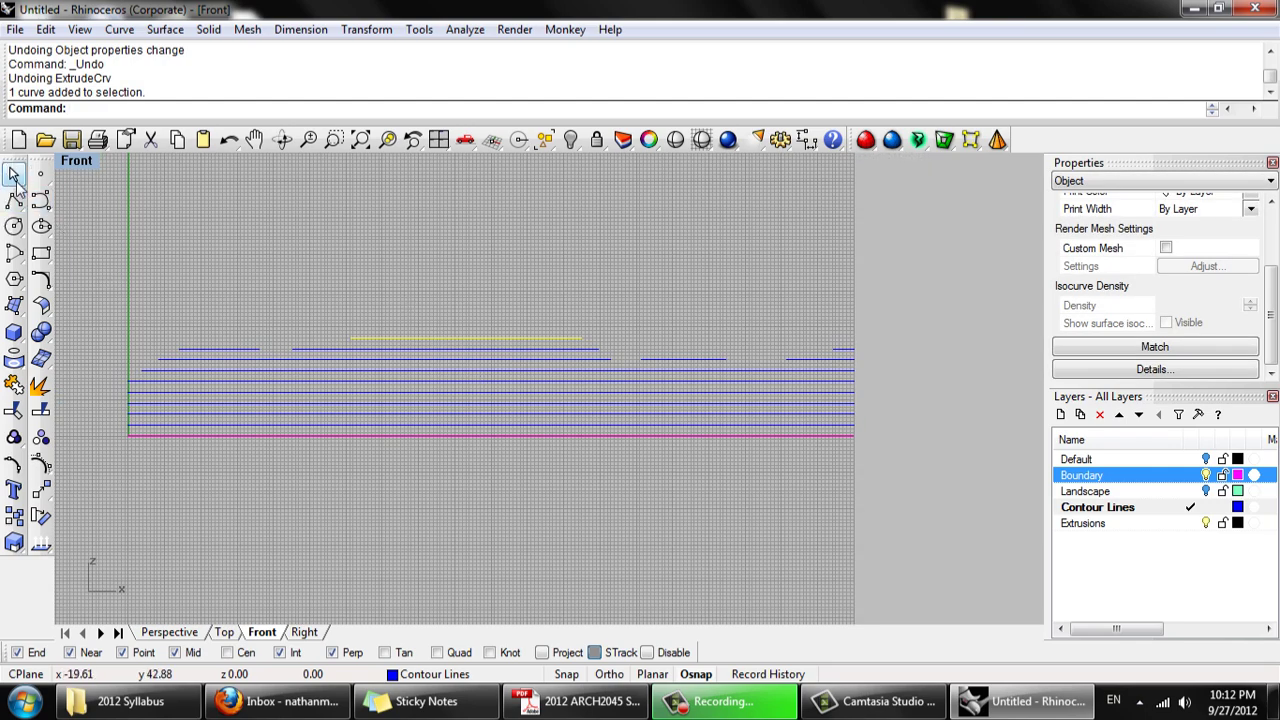
Clear the selection and place a text dot reading 1 at the right end of the boundary line in the Front view
key("Escape")
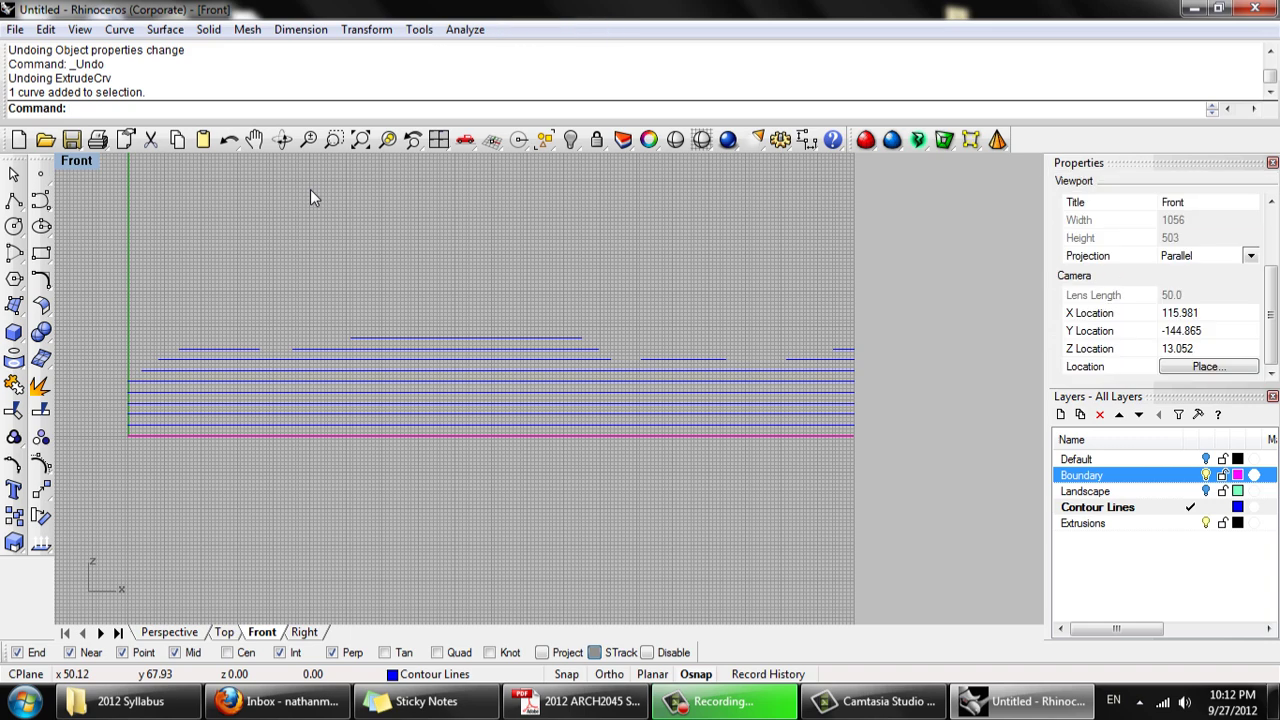
type("Dot")
key("Return")
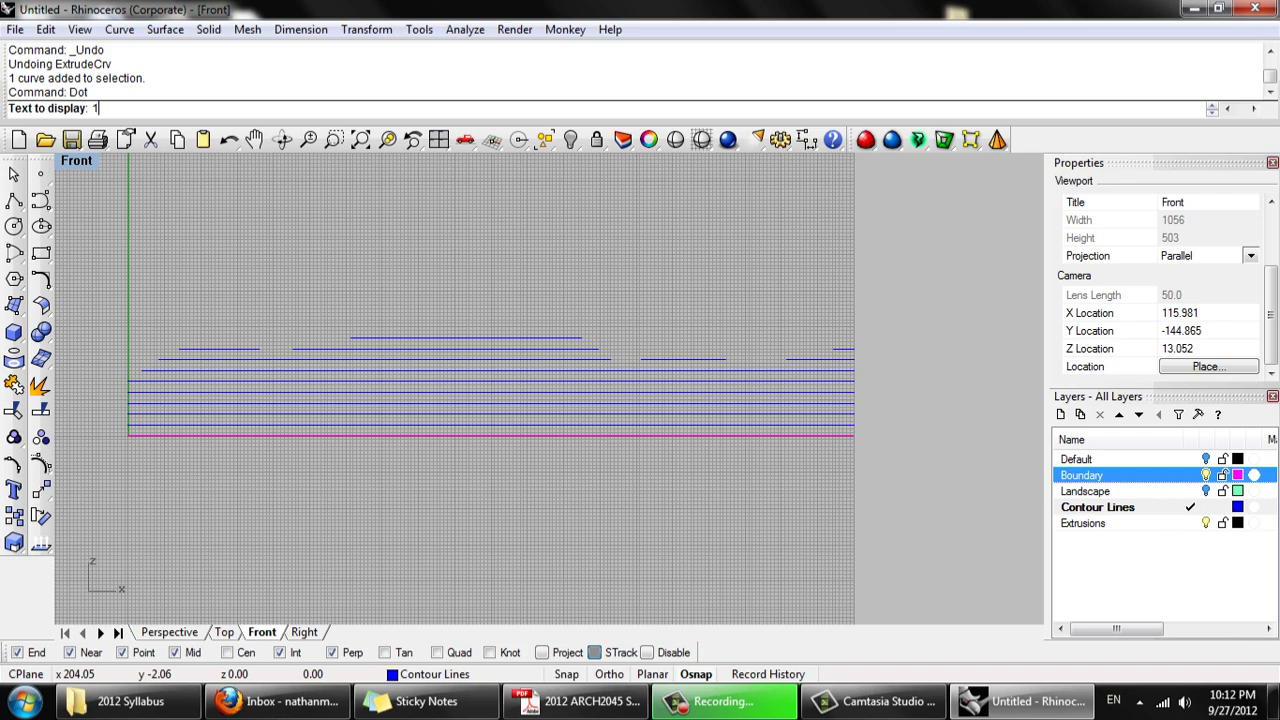
key("Return")
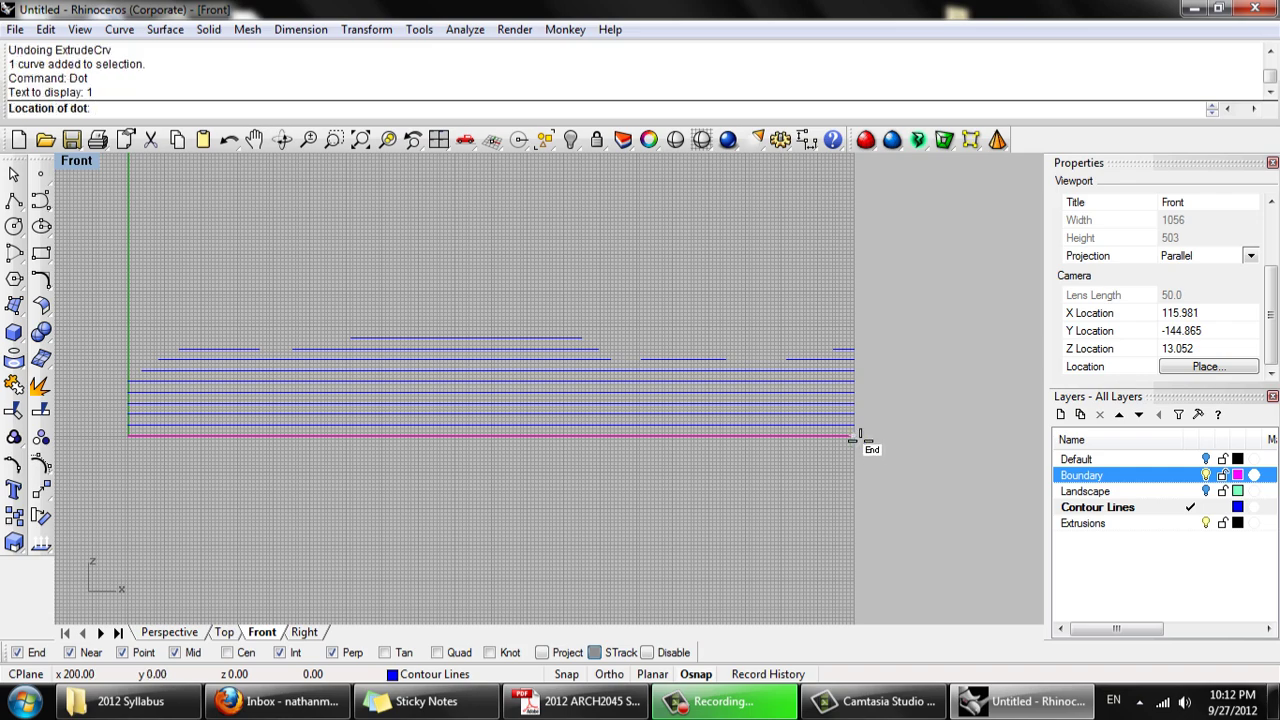
left_click(851, 436)
scroll(851, 430, "up", 2)
Place text dots 2 and 3 at the right ends of the first two contour levels above the boundary
key("Return")
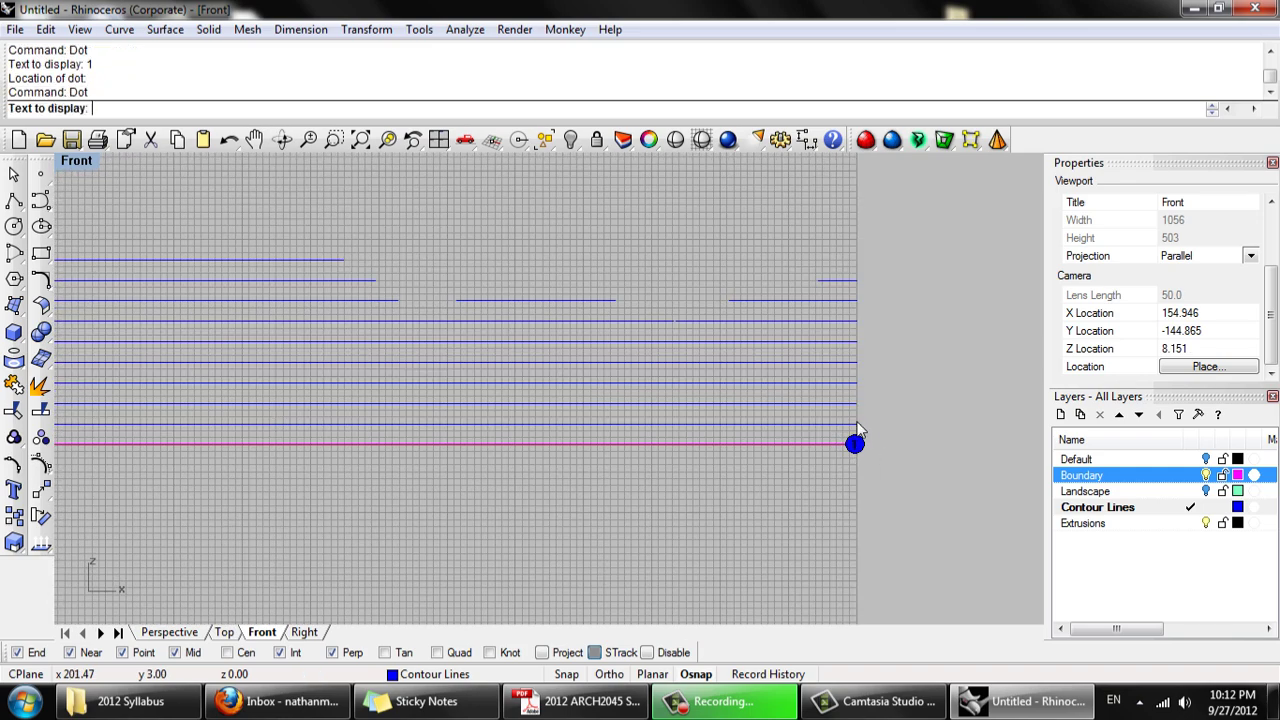
type("2")
key("Return")
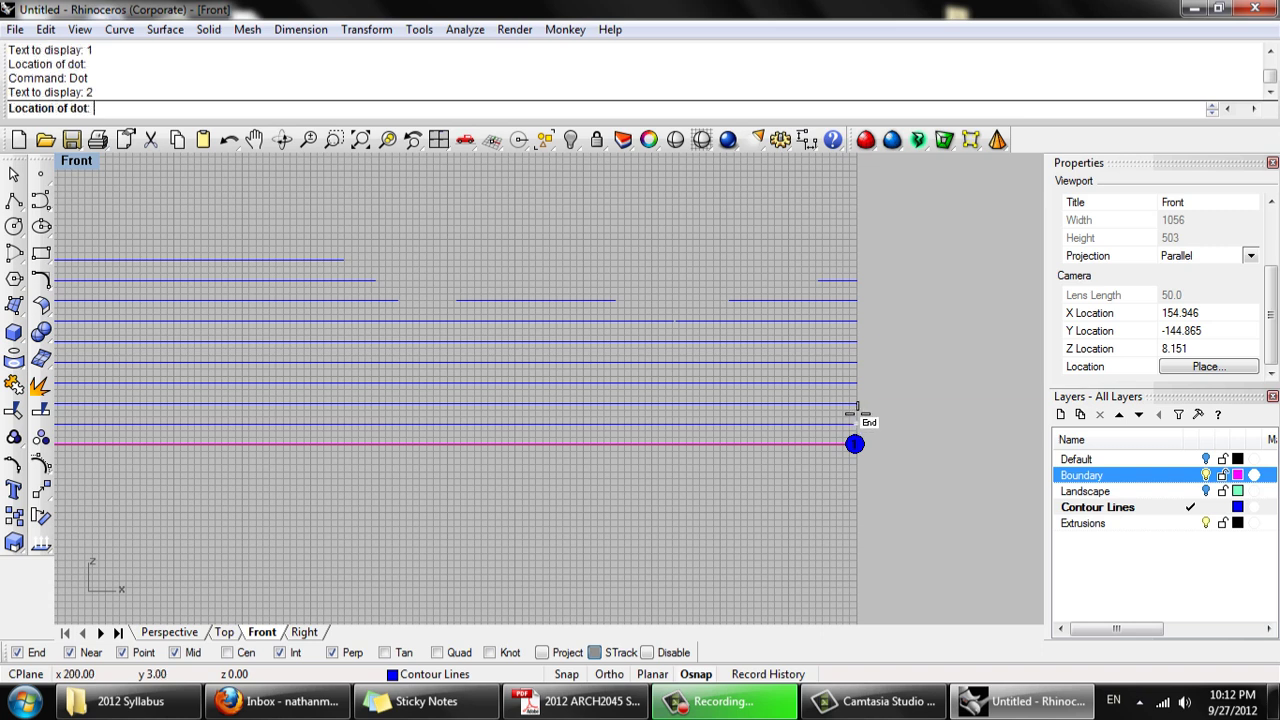
left_click(852, 412)
key("Return")
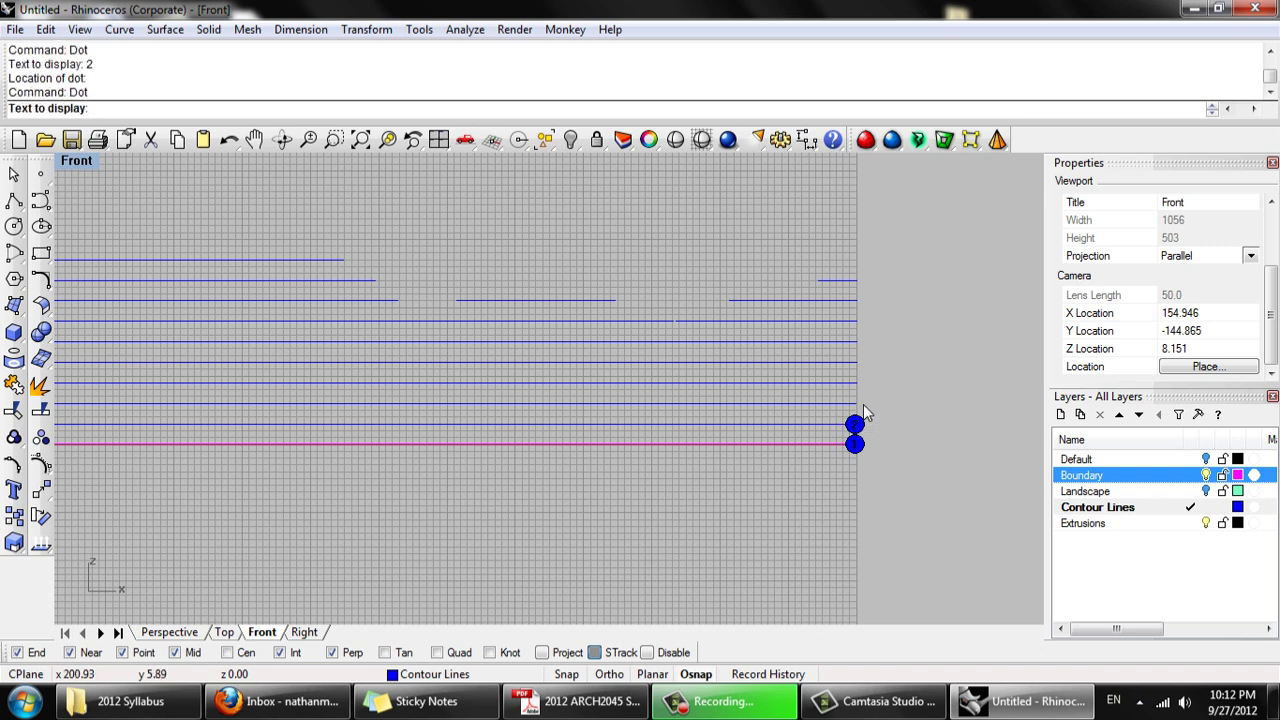
type("3")
key("Return")
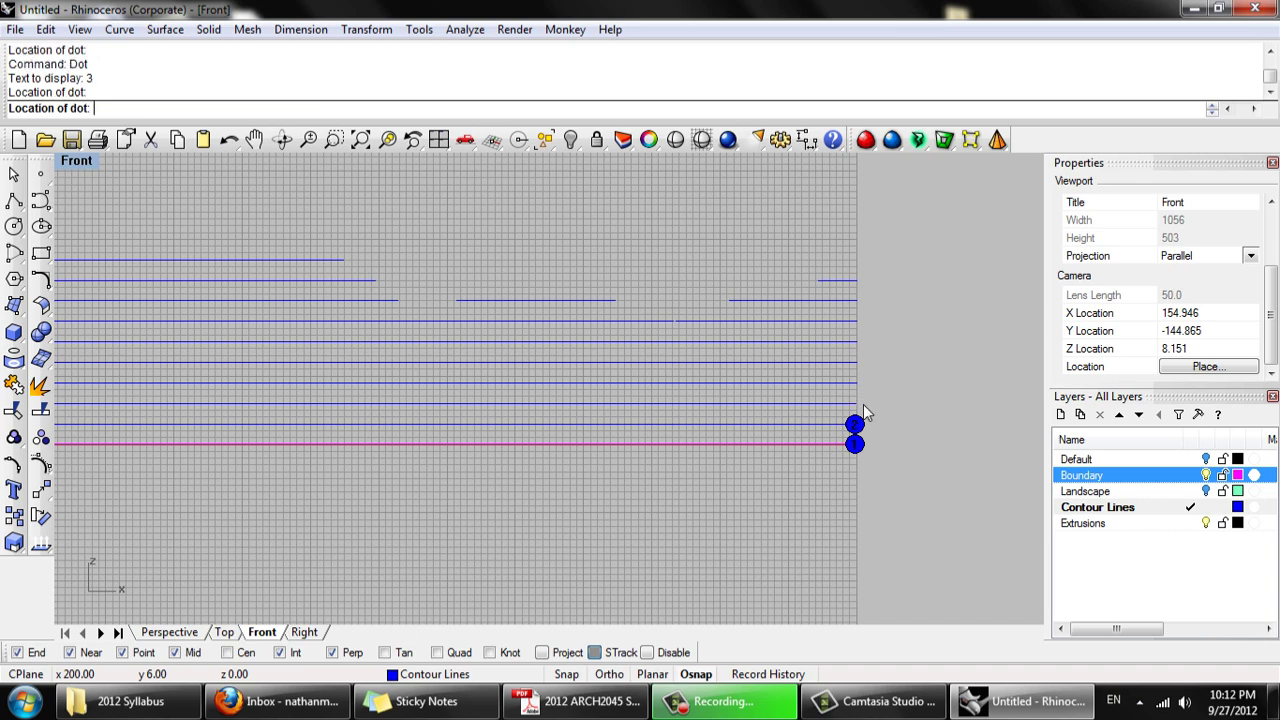
left_click(864, 400)
scroll(866, 389, "up", 3)
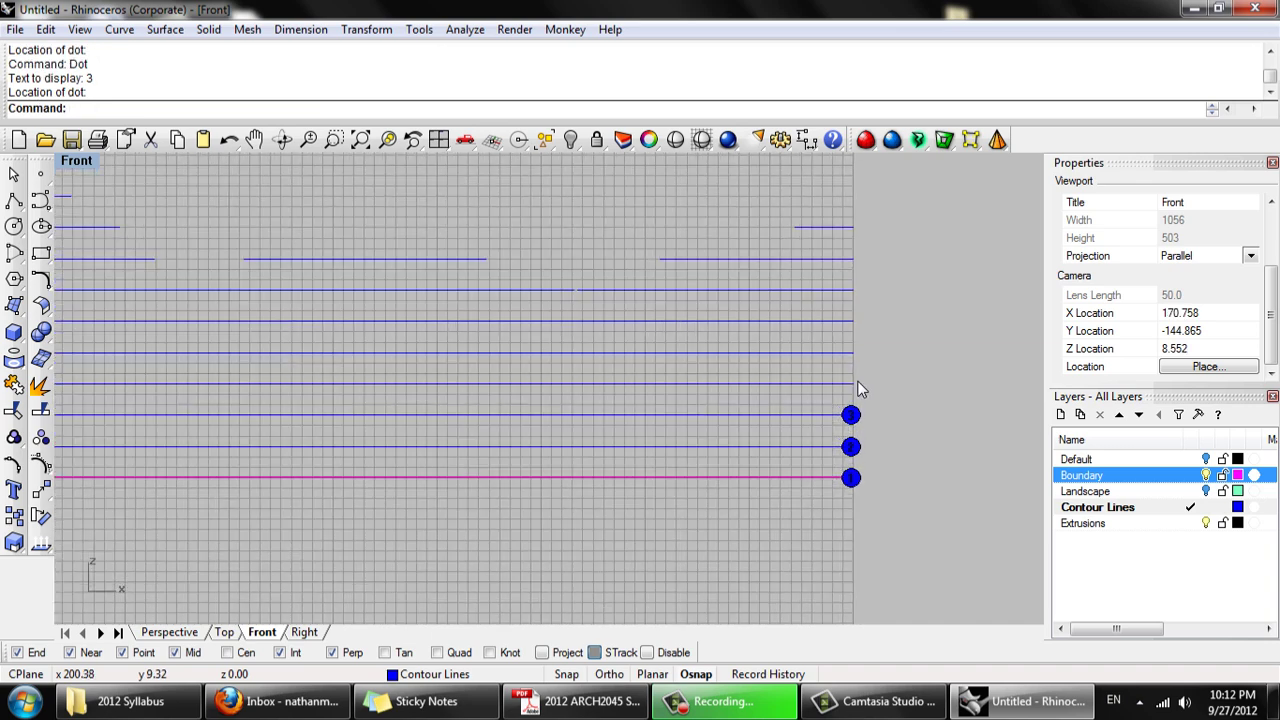
Place text dots 4 and 5 at the right ends of the next two contour levels up
key("Return")
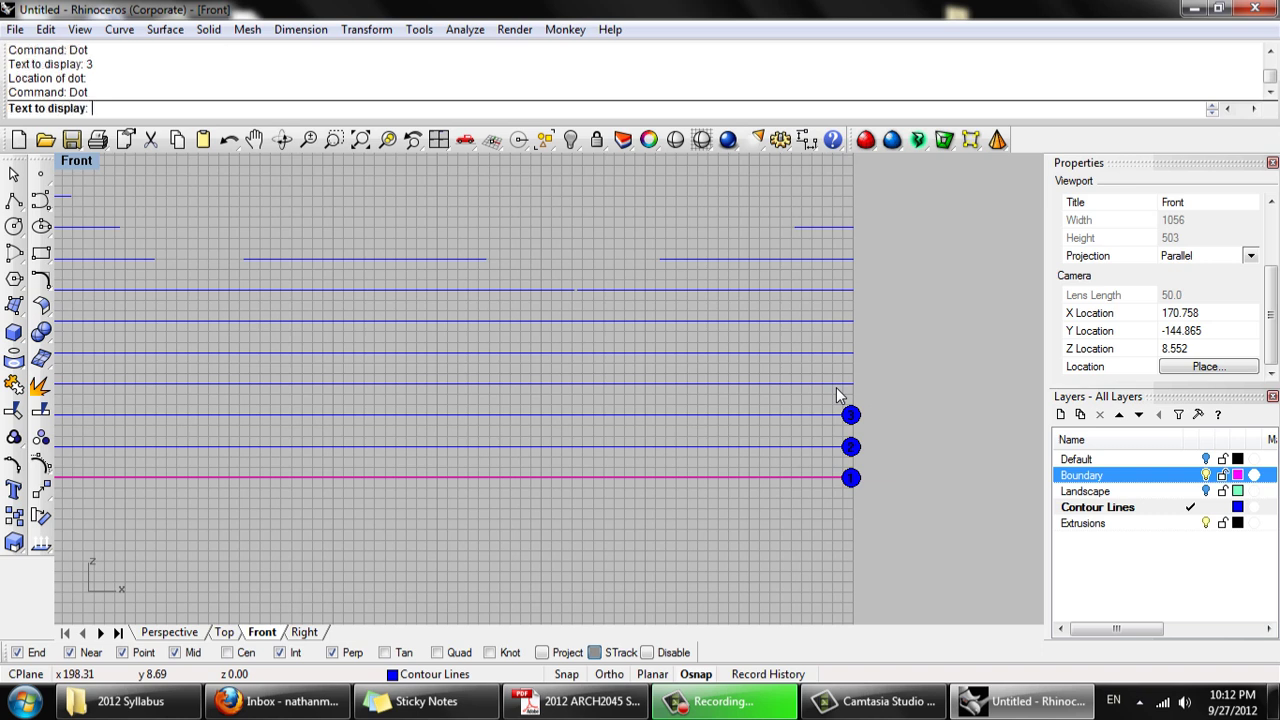
type("4")
key("Return")
left_click(852, 383)
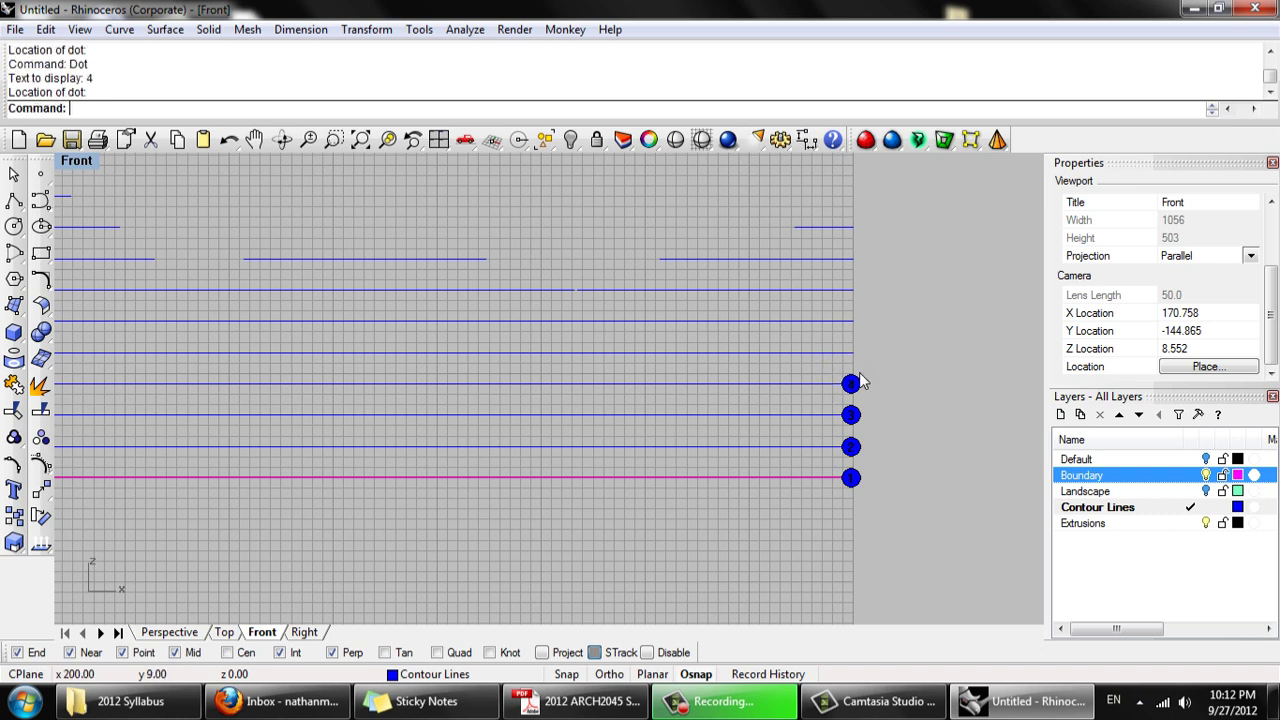
key("Return")
type("4")
key("BackSpace")
type("5")
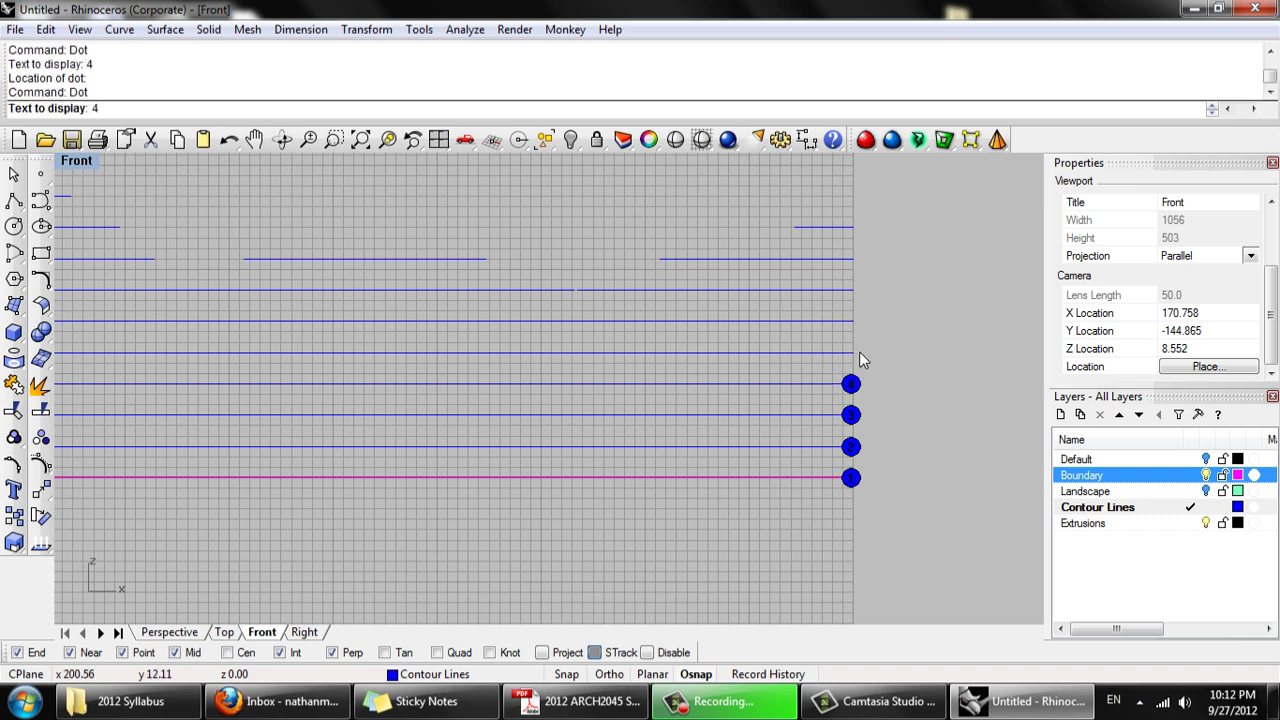
key("Return")
left_click(860, 354)
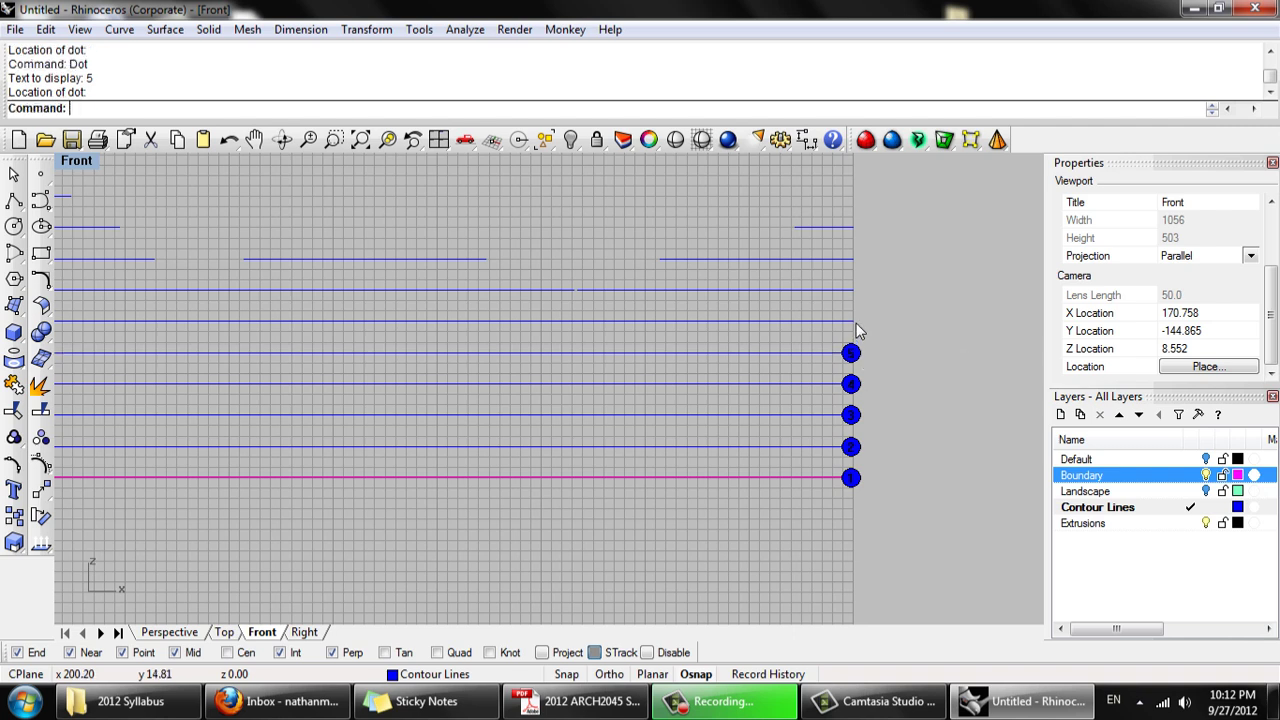
Label the two contour levels above dot 5 with text dots 6 and 7 at their right ends
key("Return")
type("6")
key("Return")
left_click(856, 320)
key("Return")
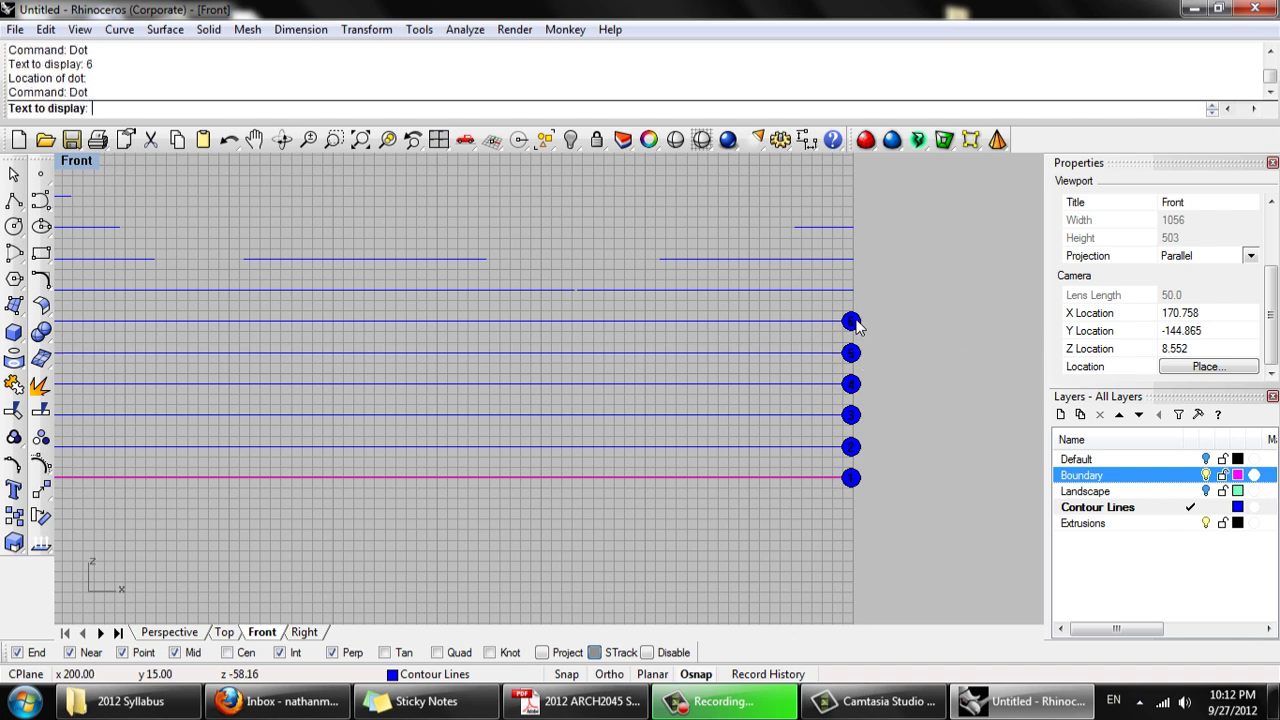
type("7")
key("Return")
left_click(853, 291)
Add text dots 8 and 9 at the right ends of the two contour levels above dot 7
key("Return")
type("8")
key("Return")
left_click(853, 261)
key("Return")
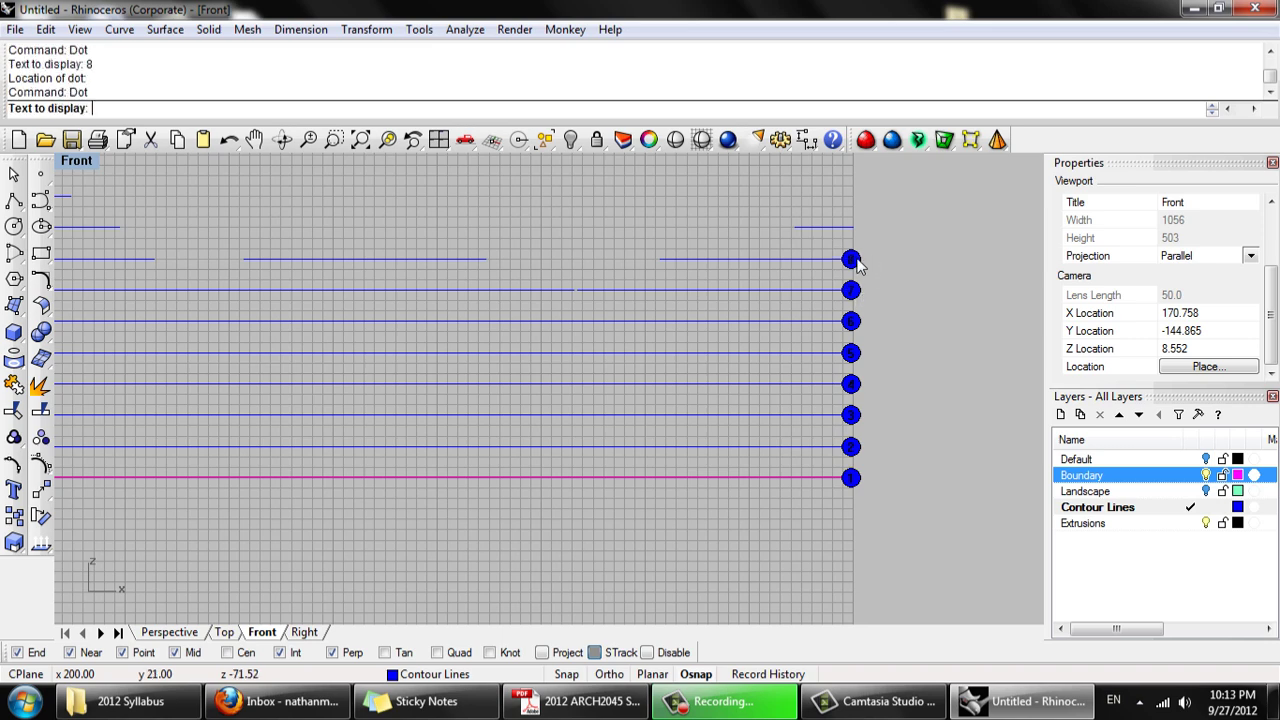
type("9")
key("Return")
left_click(852, 227)
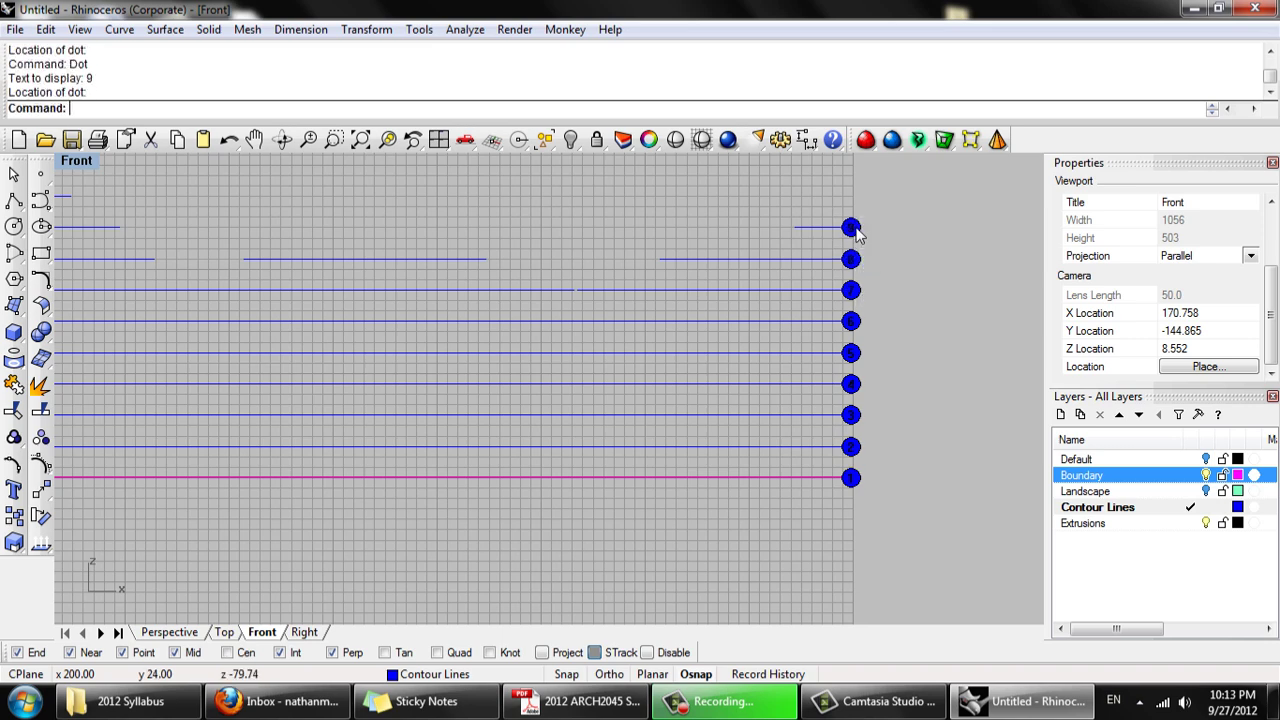
Place a text dot reading 10 at the right end of the short topmost contour line
scroll(929, 290, "down", 2)
scroll(842, 325, "down", 2)
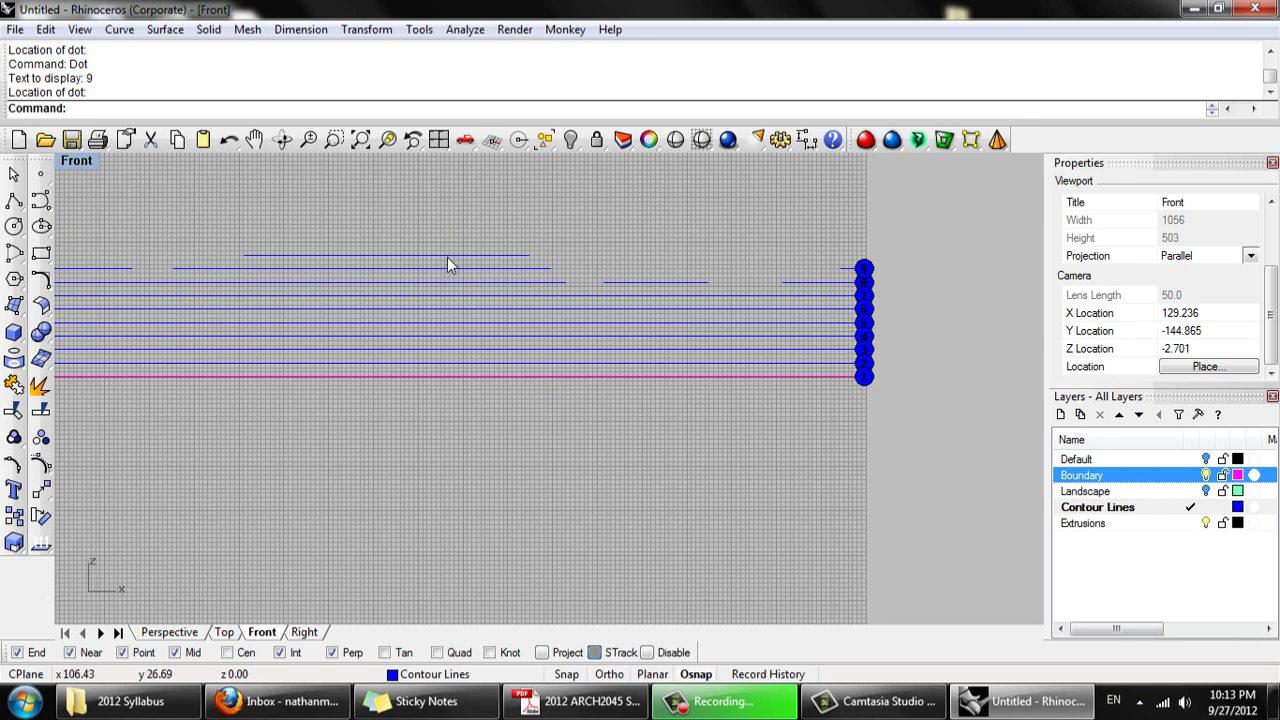
key("Return")
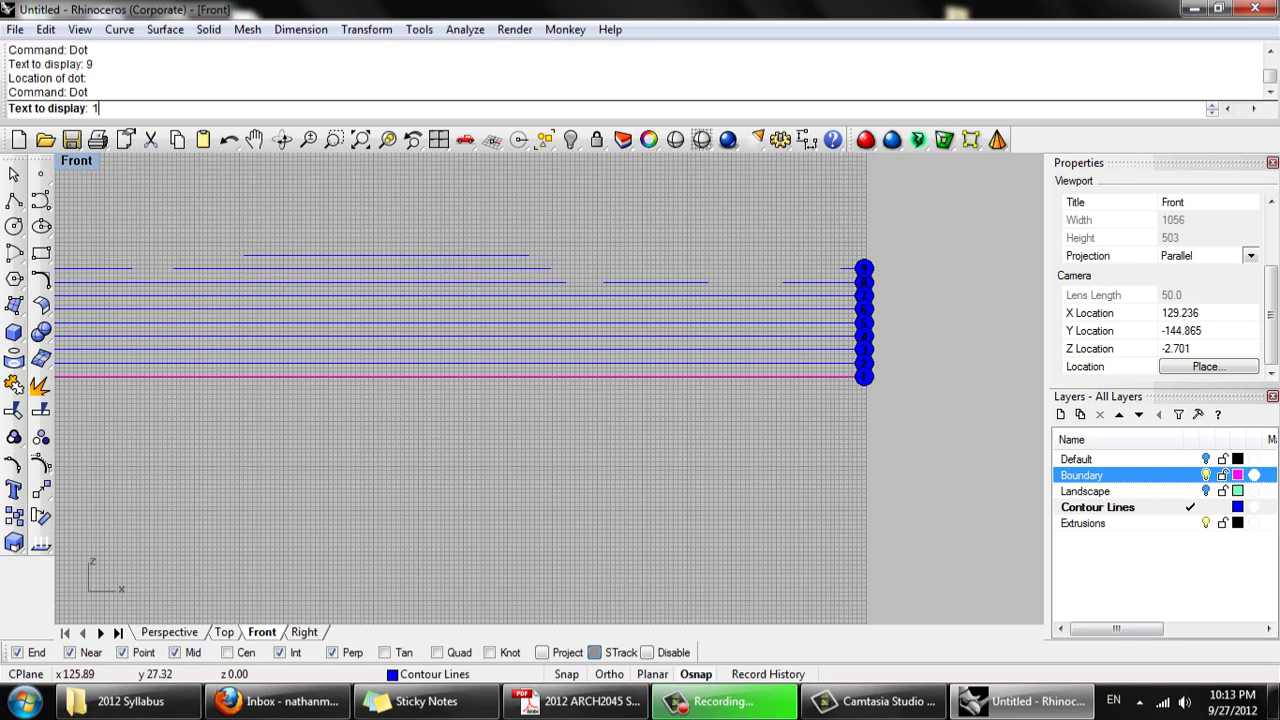
key("Return")
left_click(534, 258)
scroll(714, 291, "down", 2)
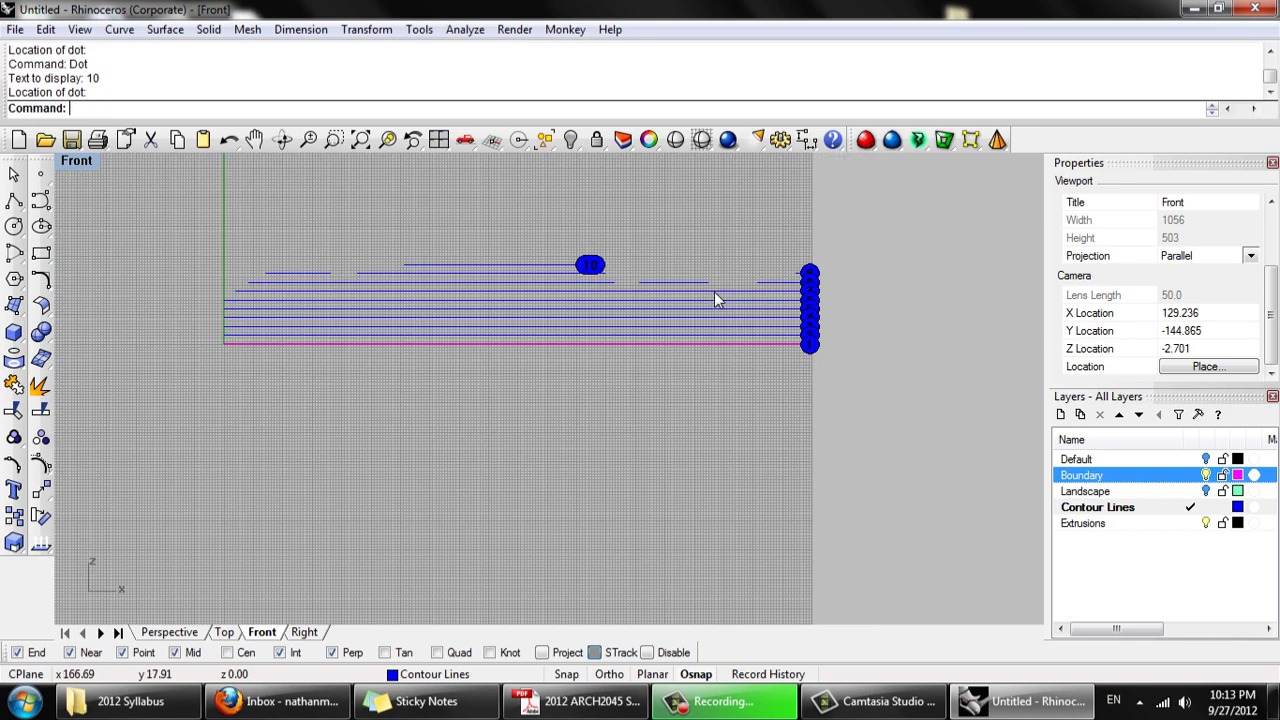
Group the topmost contour curve with its text dot 10
scroll(645, 290, "up", 1)
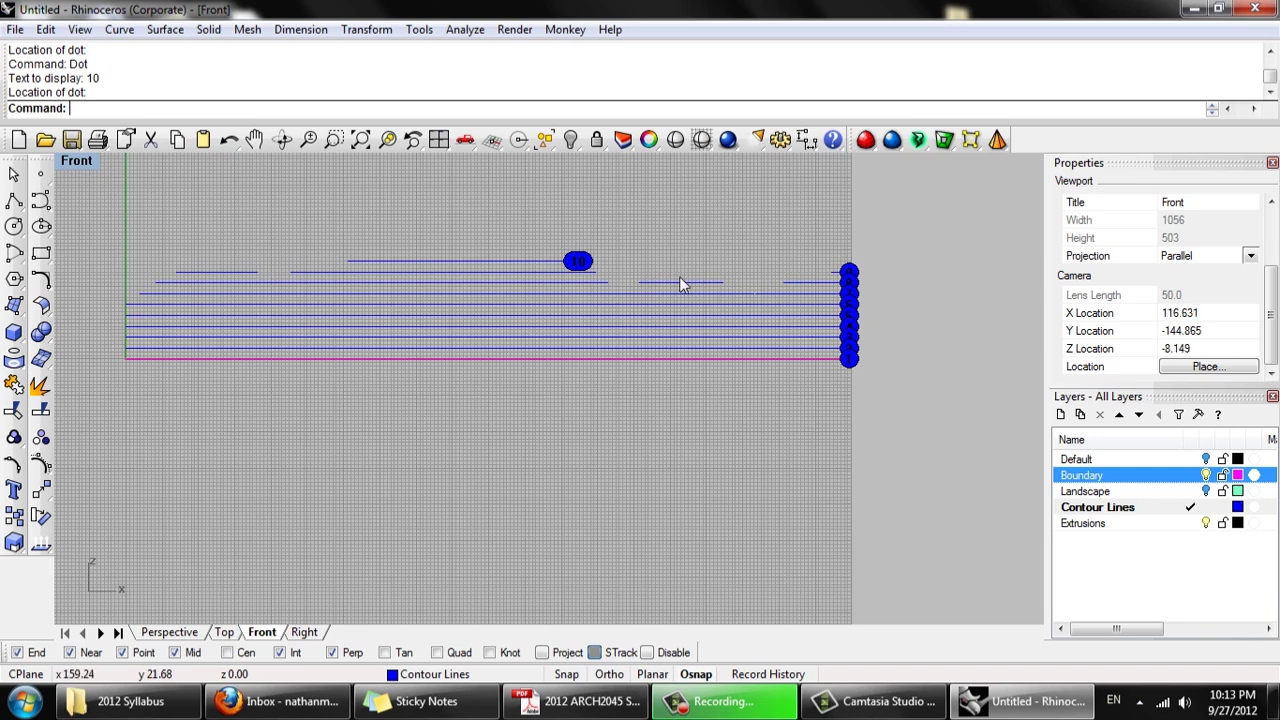
left_click_drag(284, 233, 667, 268)
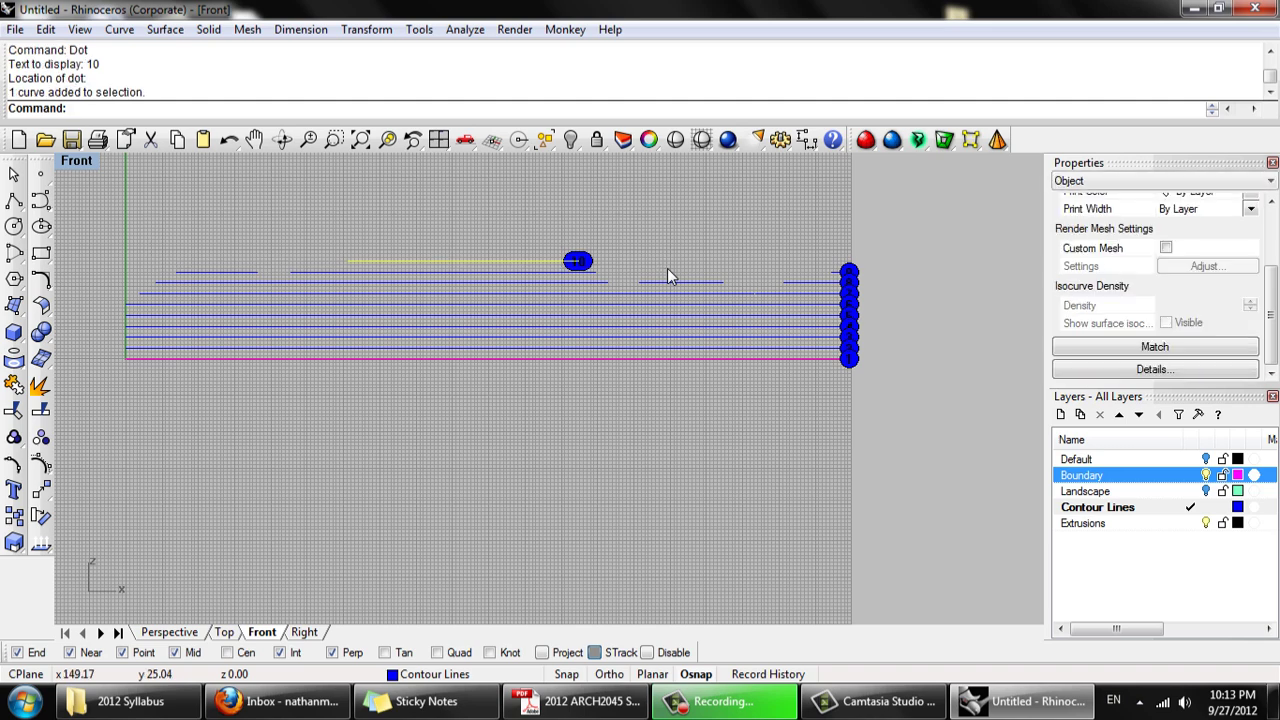
scroll(593, 268, "up", 2)
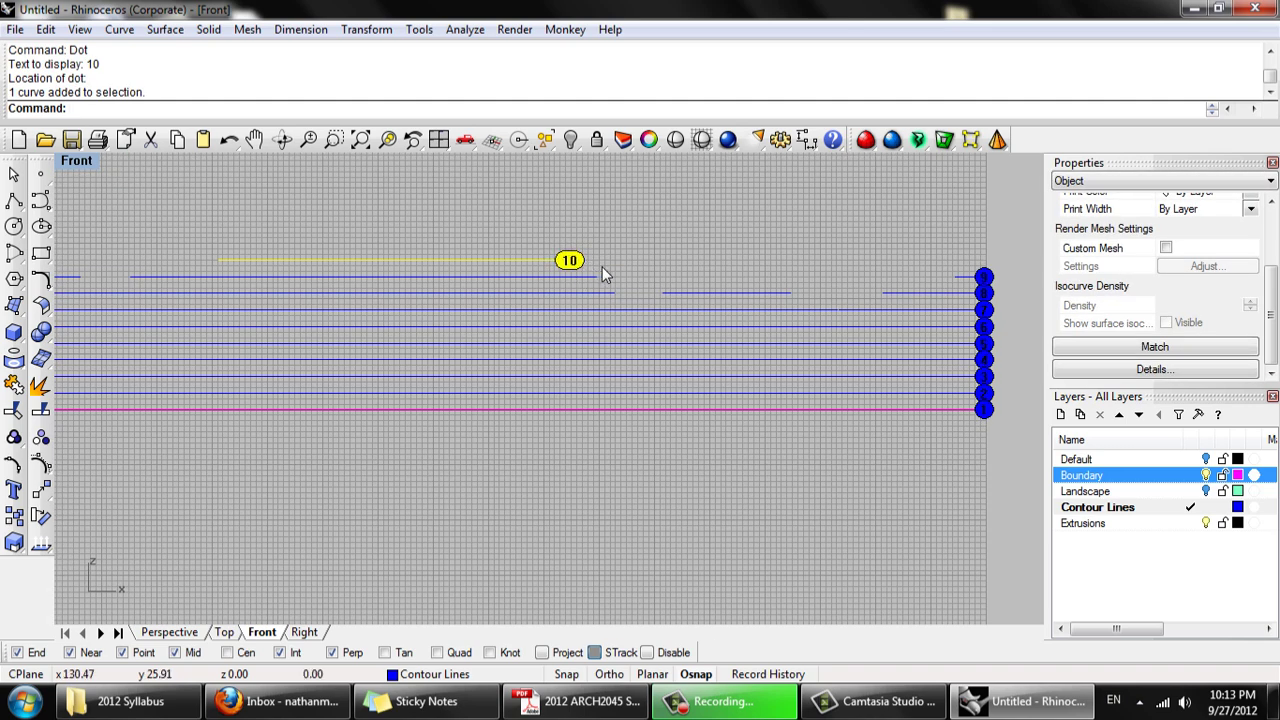
key("ctrl+g")
right_click_drag(649, 236, 759, 225)
scroll(759, 225, "down", 3)
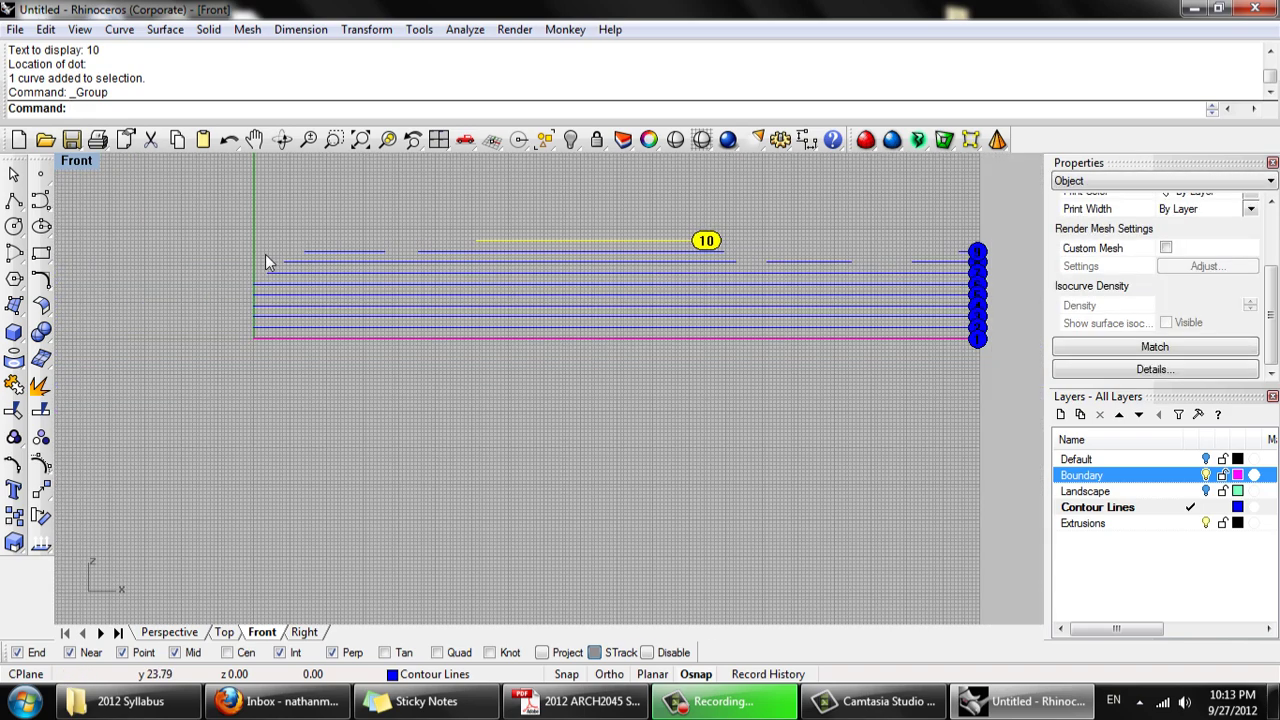
Group the level 9 contour curves with text dot 9, and hide the level 9 and level 10 groups
left_click_drag(270, 244, 1012, 257)
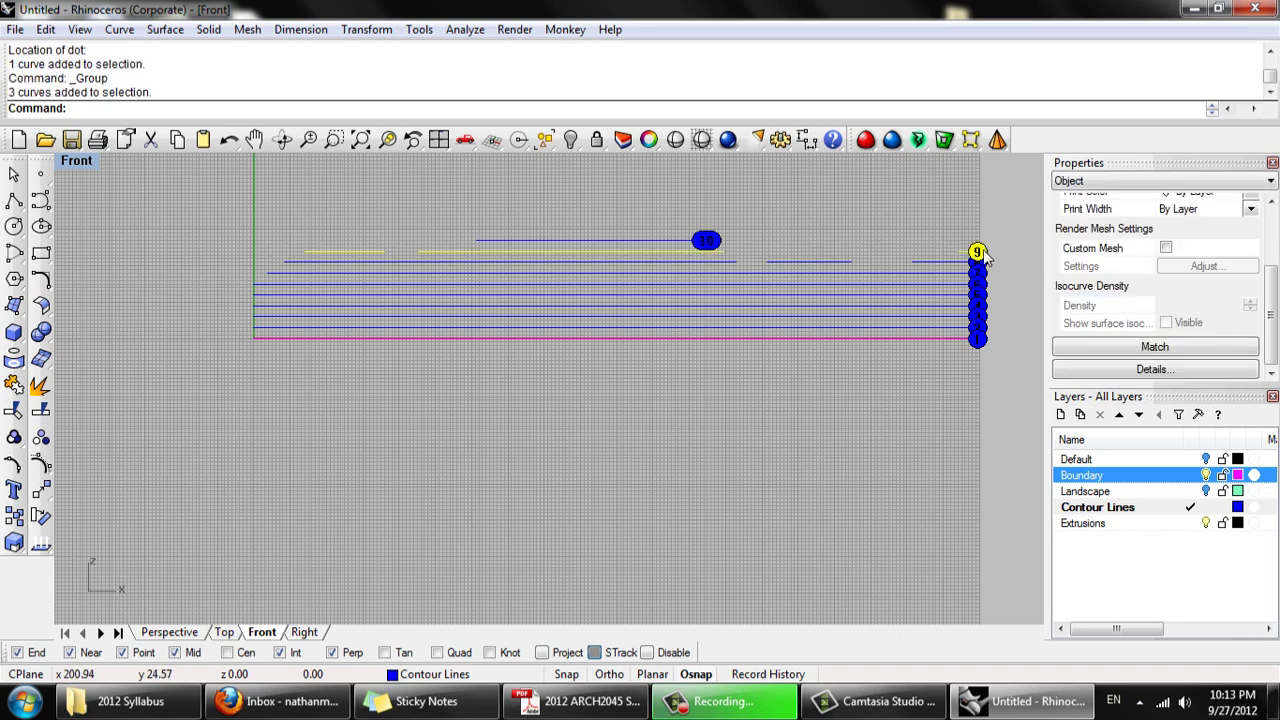
key("ctrl+g")
left_click(706, 244)
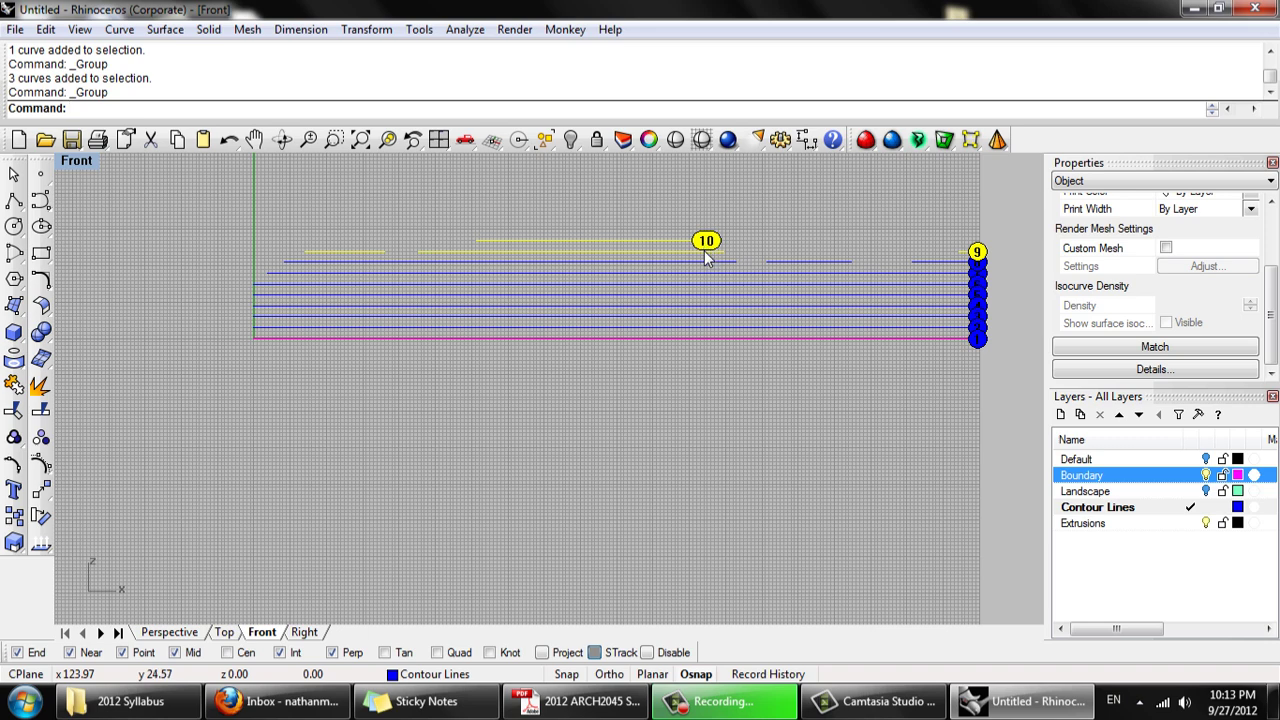
key("ctrl+h")
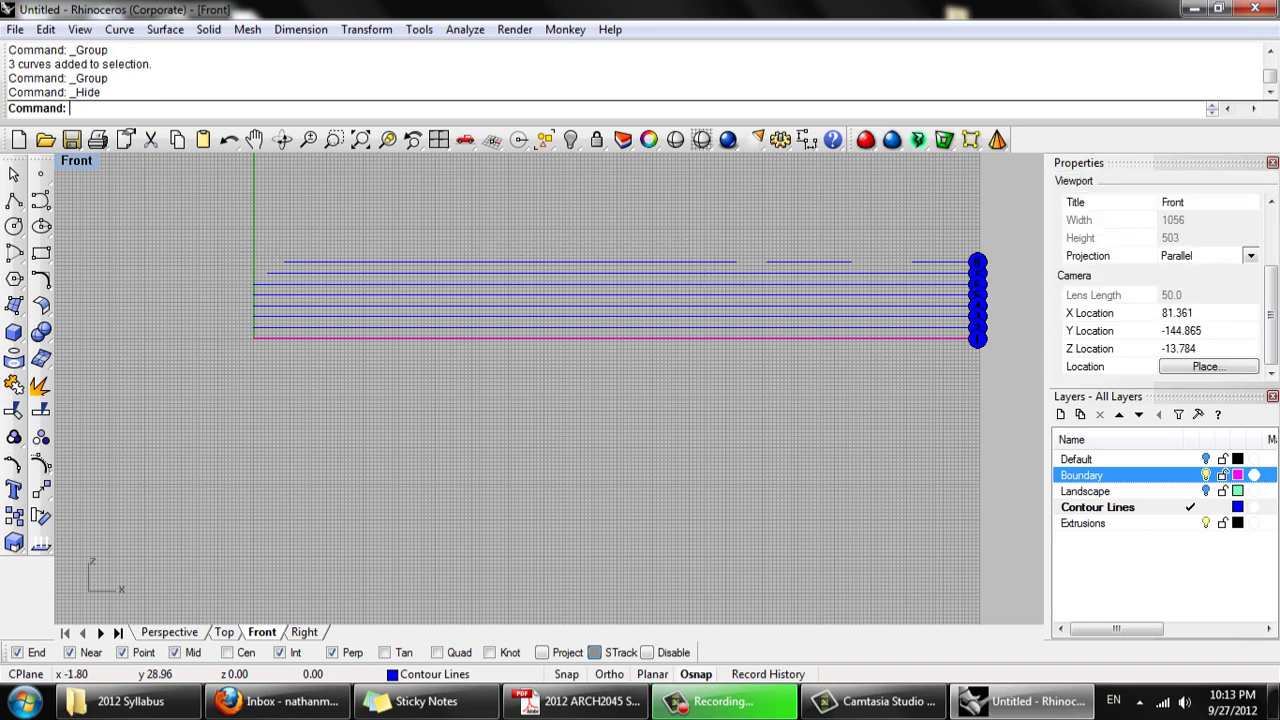
Group the level 8 curves with their dot and hide them, and do the same for level 7
left_click_drag(246, 232, 1028, 268)
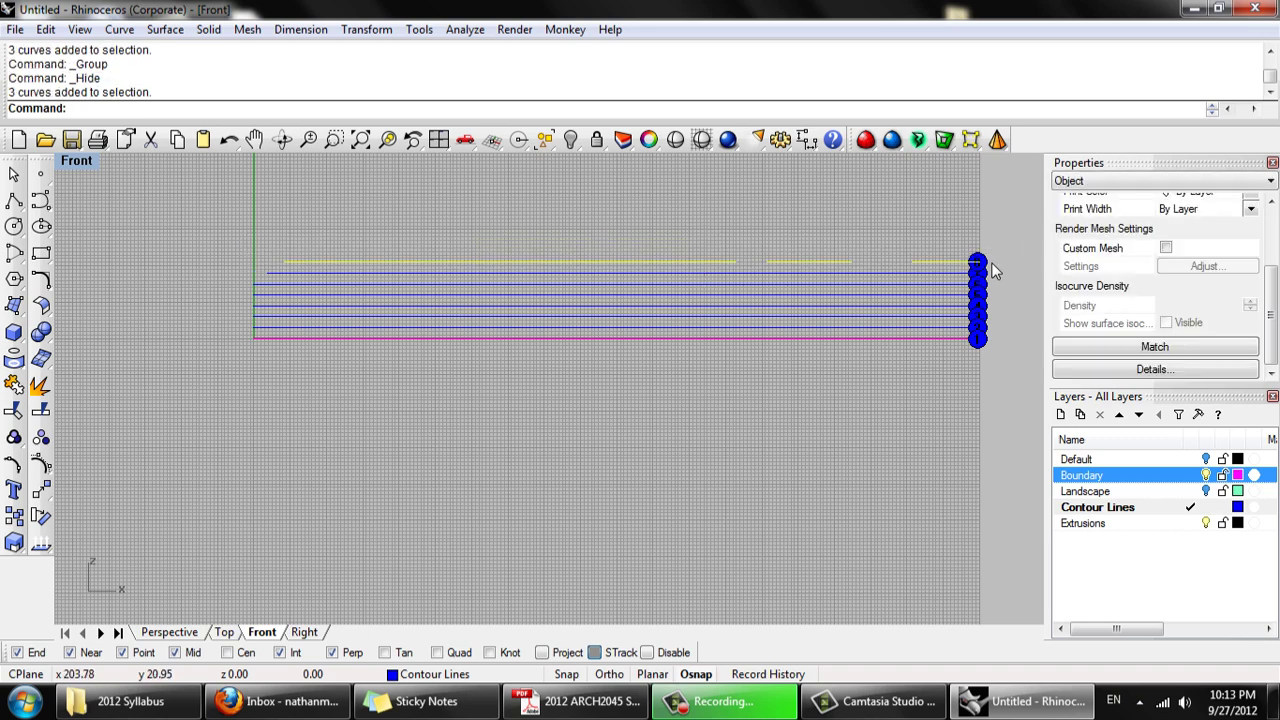
key("ctrl+g")
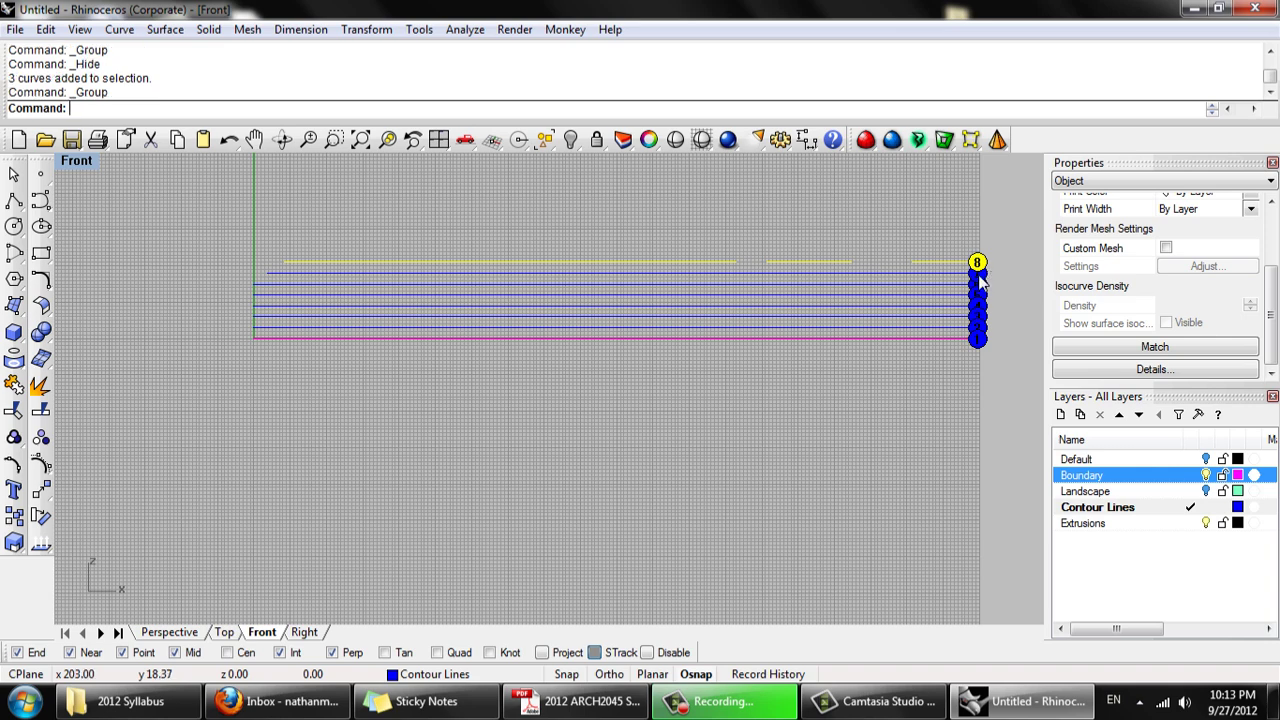
left_click(404, 279)
key("ctrl+h")
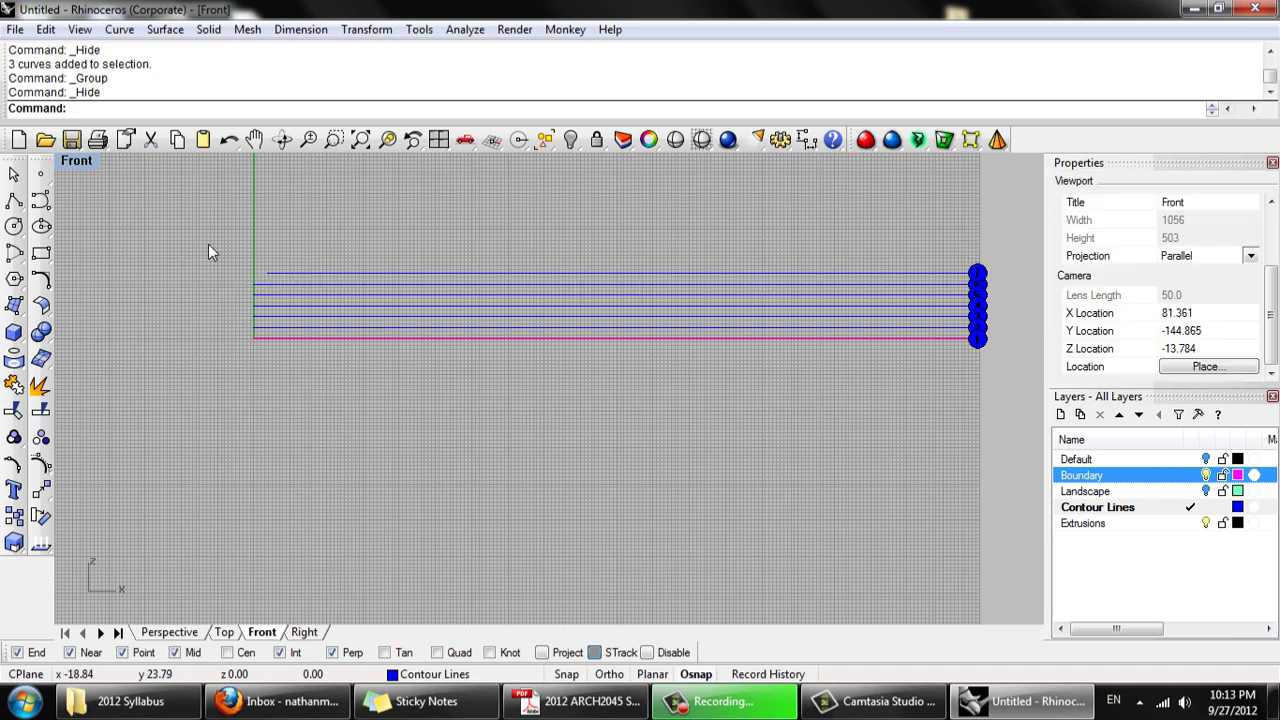
left_click_drag(212, 243, 1017, 282)
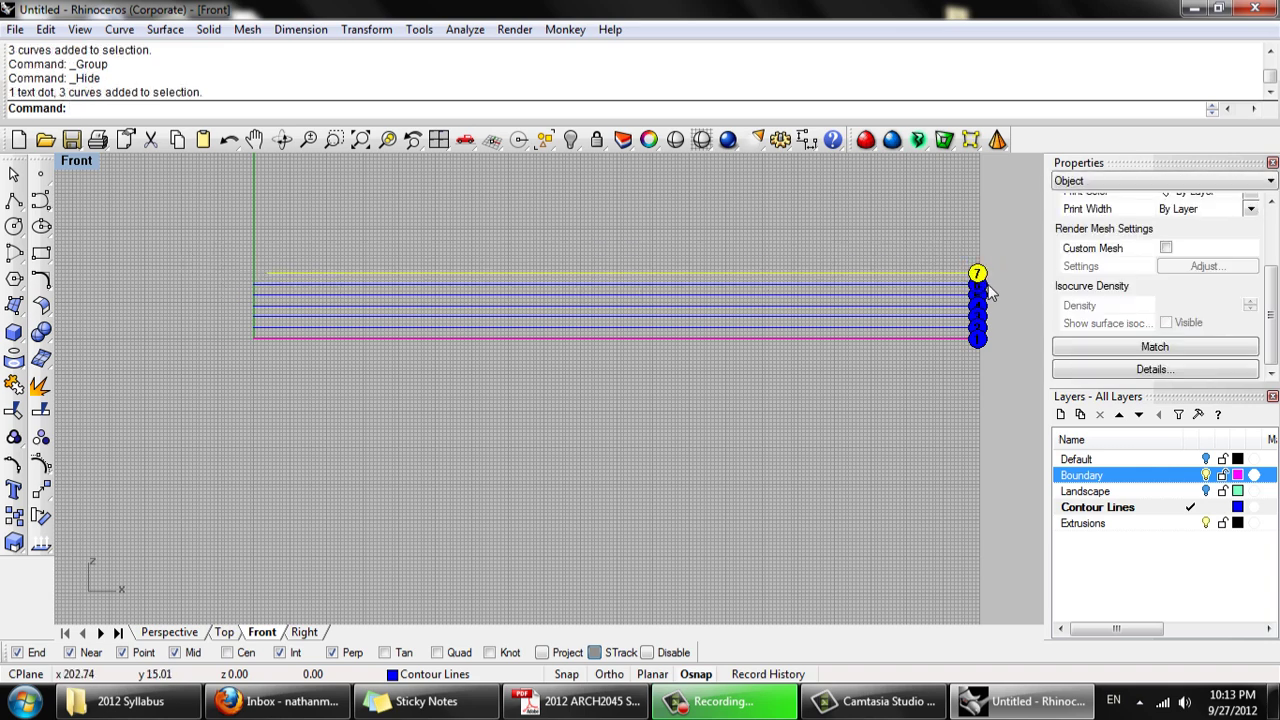
key("ctrl+g")
key("ctrl+h")
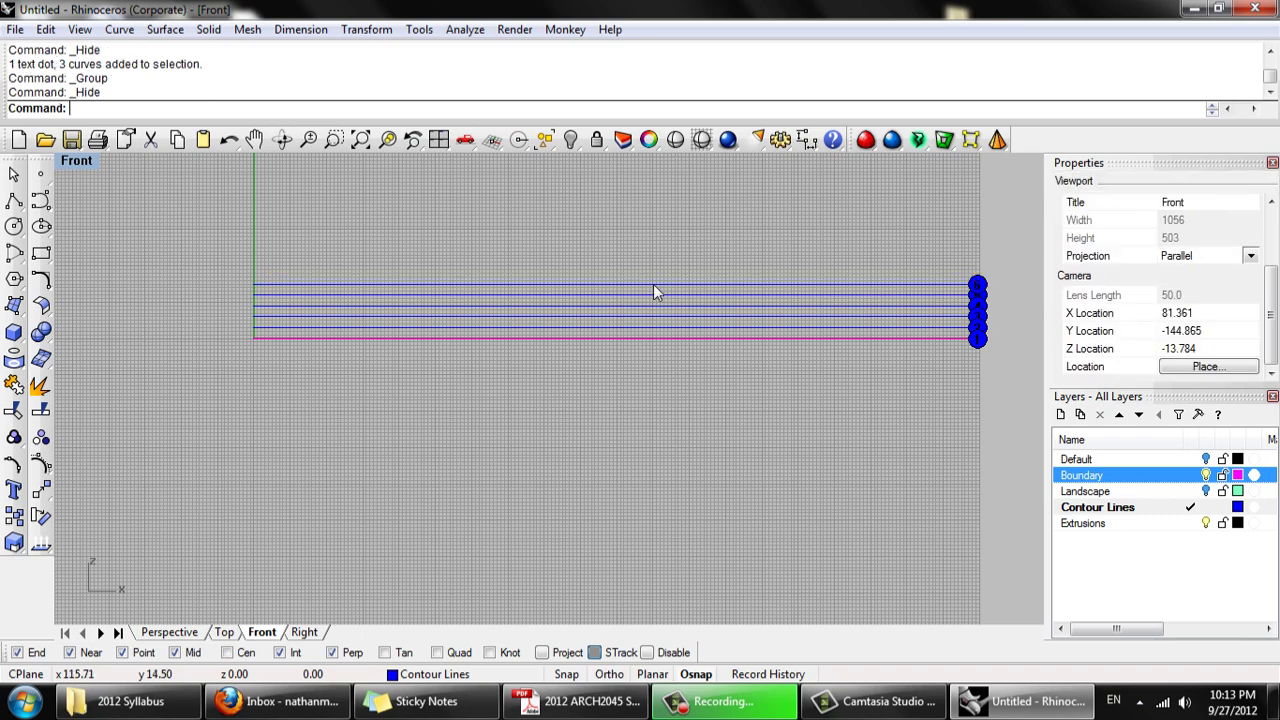
Group only the level 6 contour curves with text dot 6, leaving out the level below, and hide the group
right_click_drag(806, 272, 717, 284)
left_click_drag(126, 267, 1006, 322)
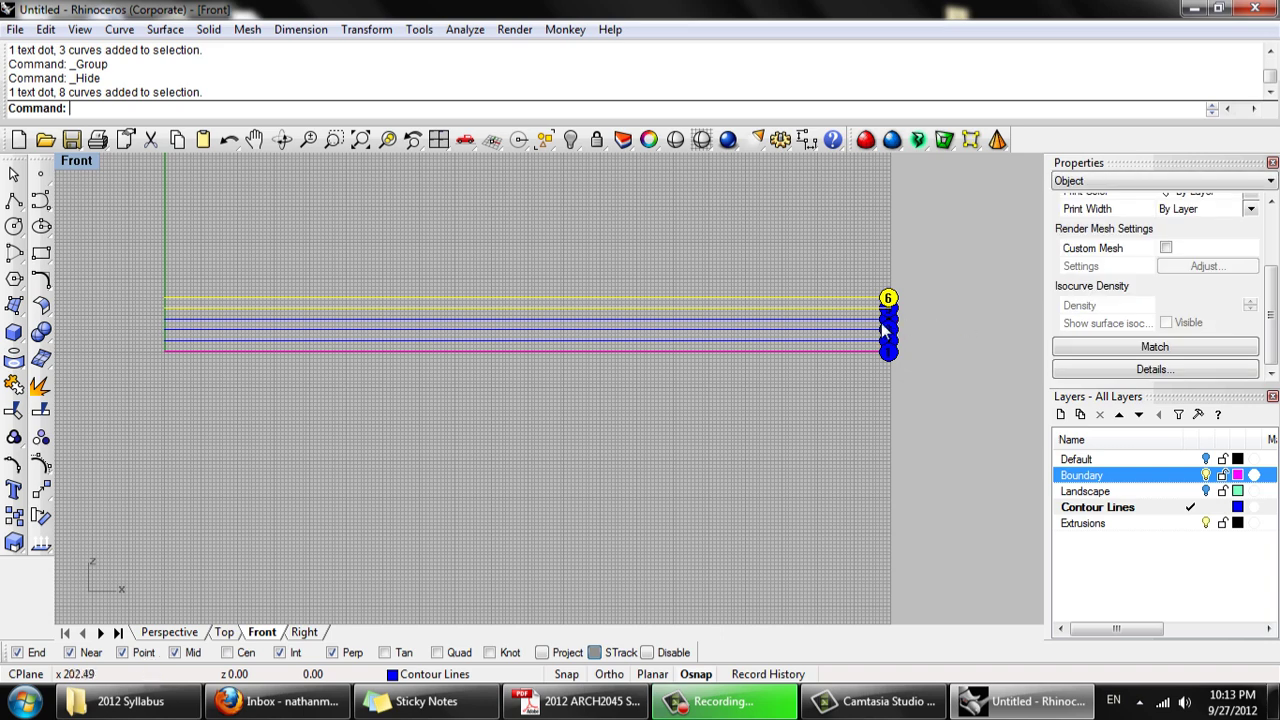
left_click(203, 309, "ctrl")
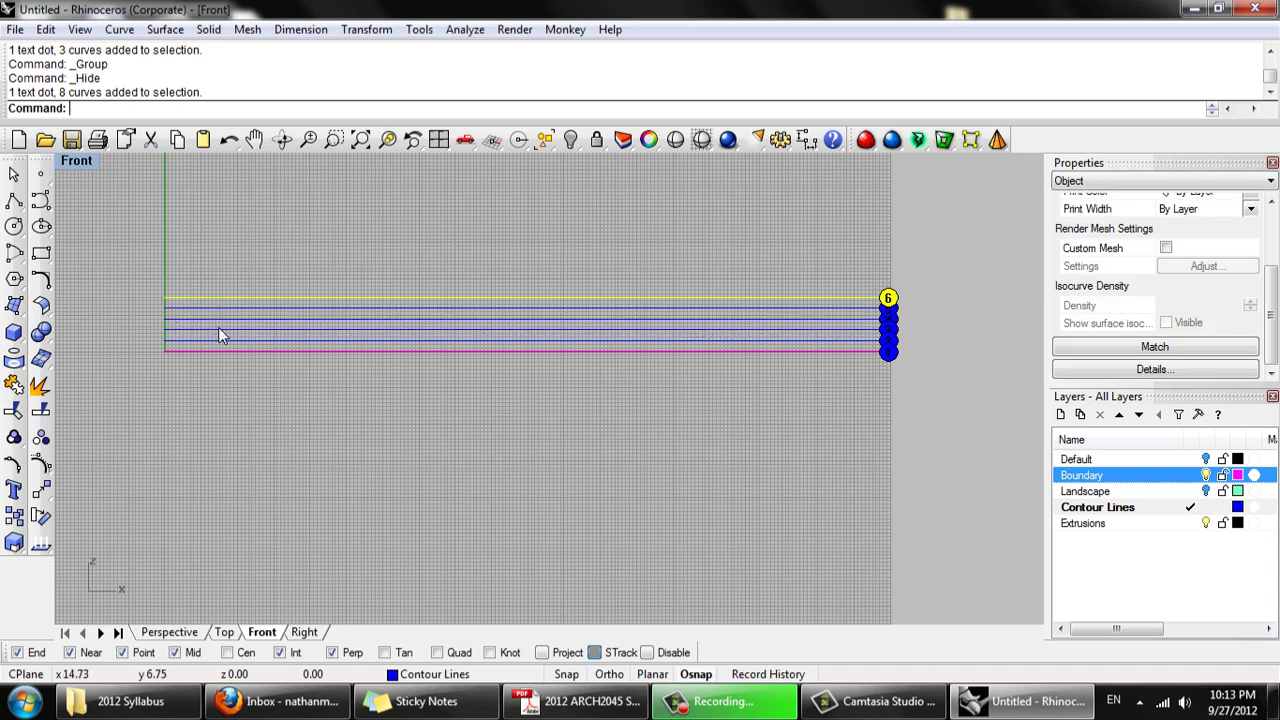
key("ctrl+g")
key("ctrl+h")
Group the level 5 contour curves with their dot and hide them, and repeat for level 4
scroll(241, 301, "up", 3)
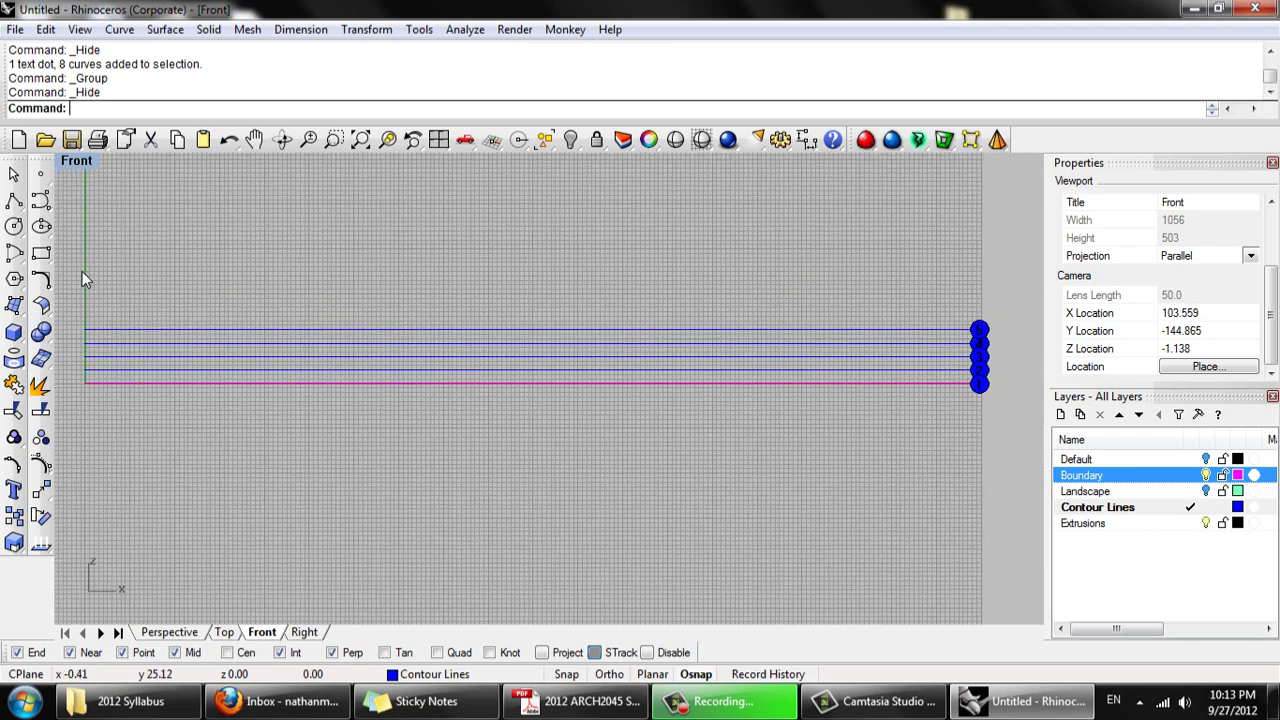
left_click_drag(82, 271, 1020, 340)
key("ctrl+g")
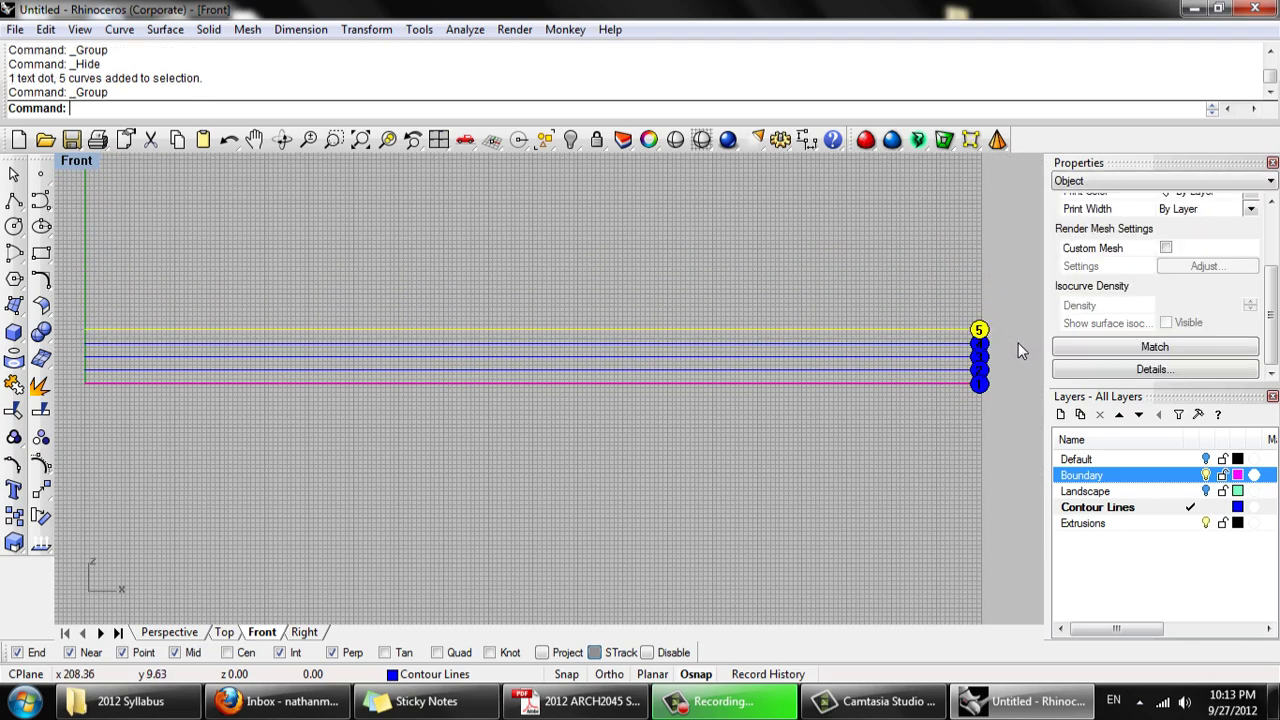
key("ctrl+h")
left_click_drag(80, 320, 1029, 353)
key("ctrl+g")
key("ctrl+h")
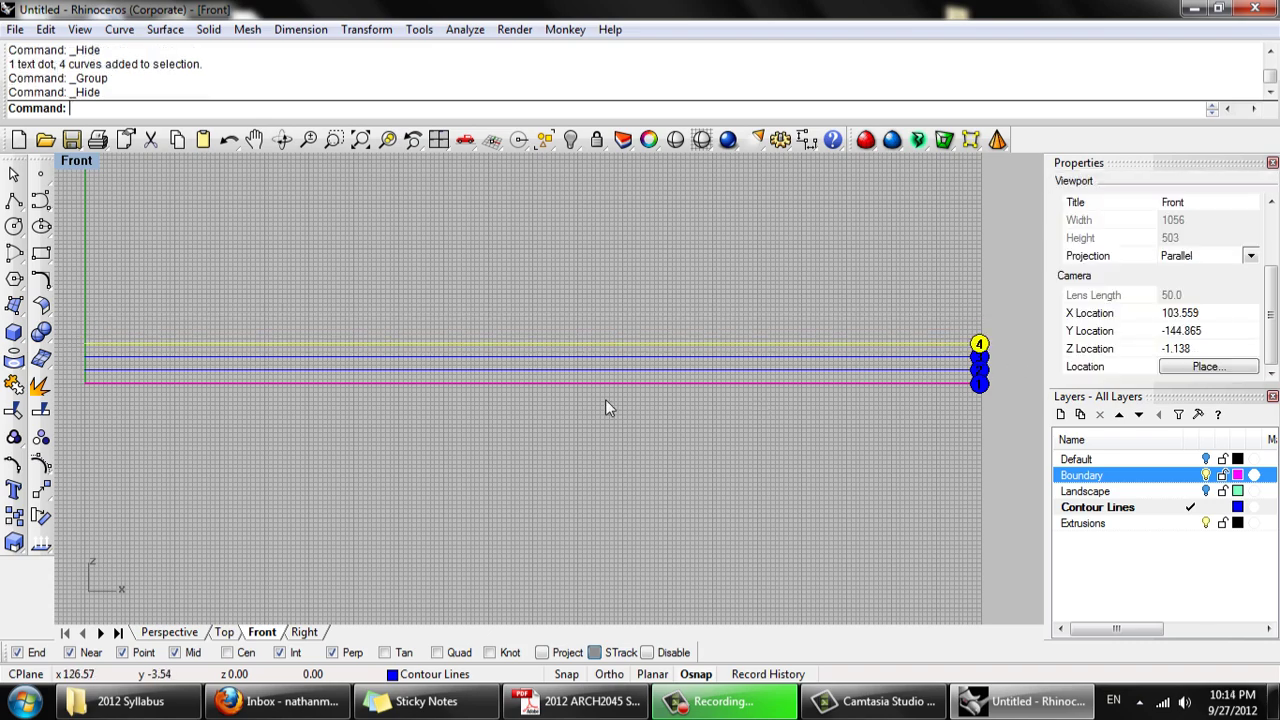
Hide the level 4 group, and group and hide the level 3 and level 2 contour curves with their text dots
key("ctrl+h")
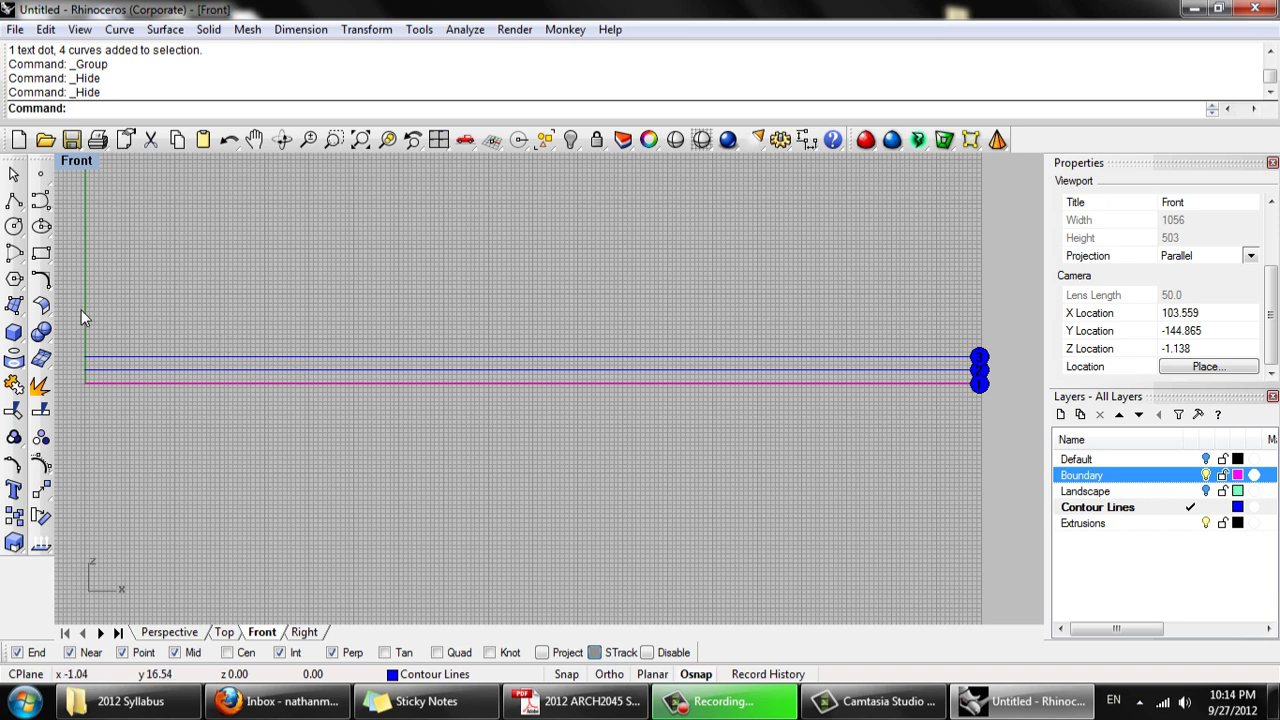
left_click_drag(82, 311, 1112, 372)
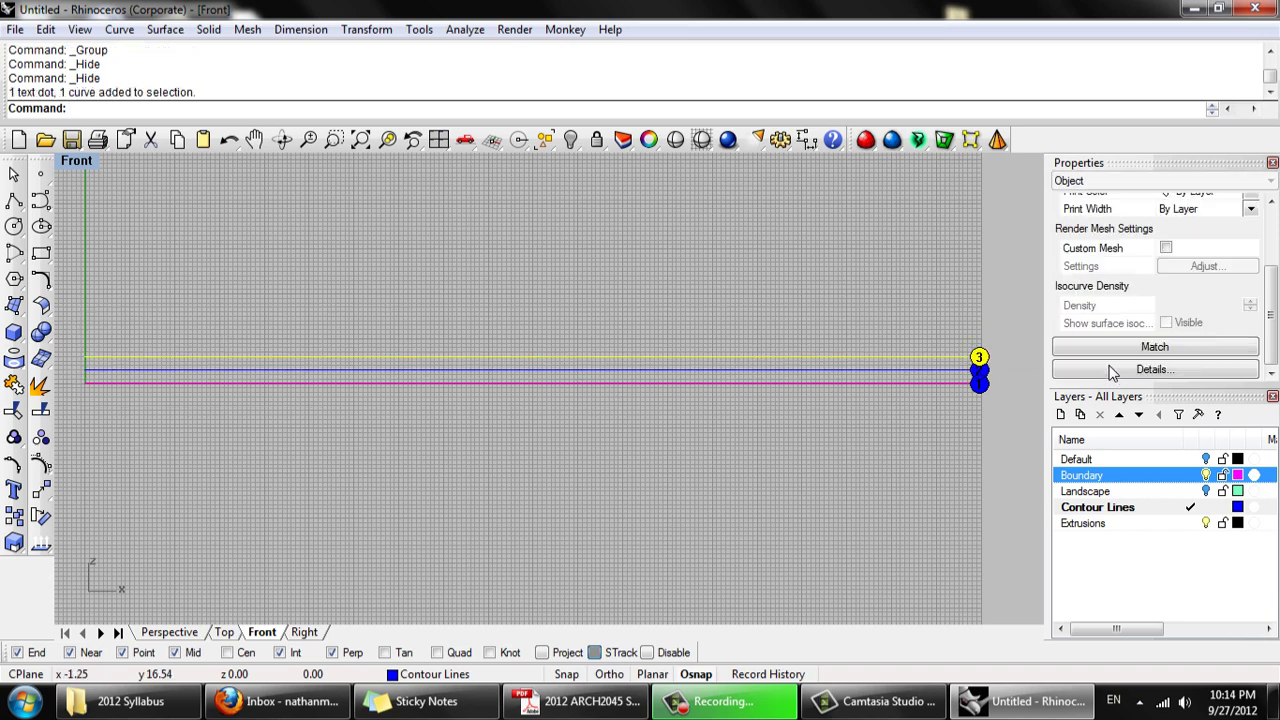
key("ctrl+g")
key("ctrl+h")
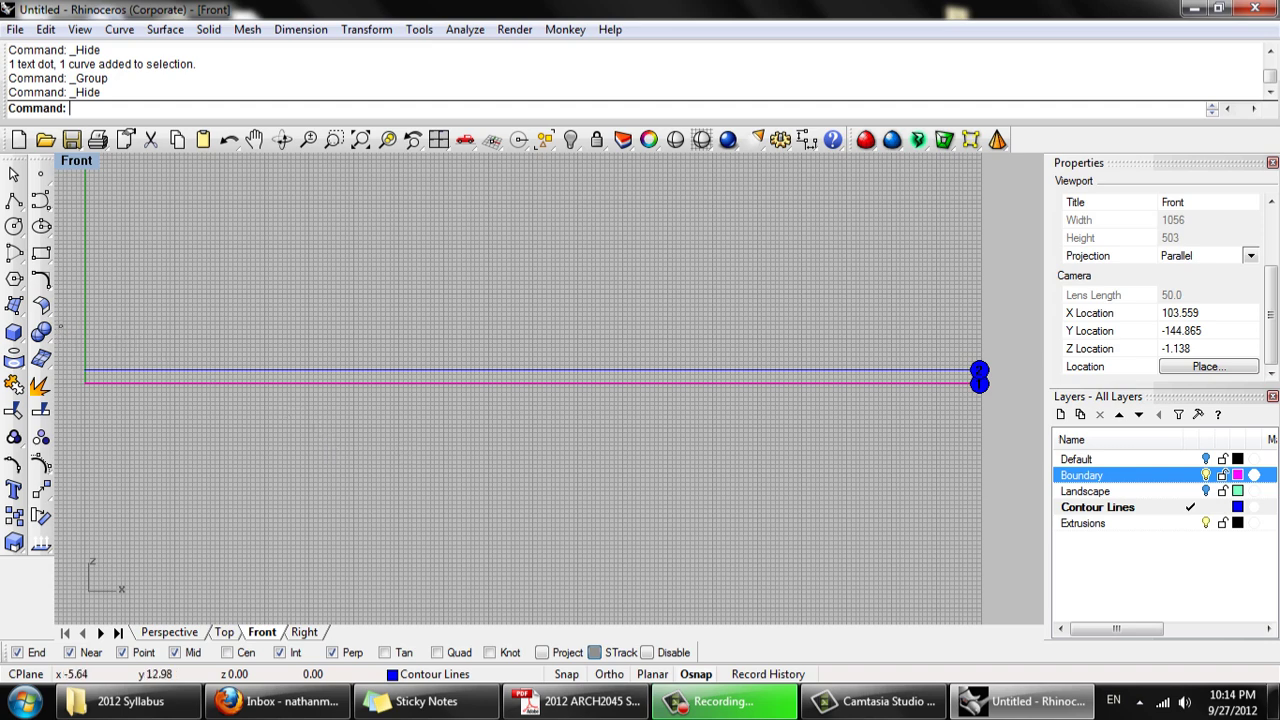
left_click_drag(60, 325, 997, 377)
left_click(1005, 378)
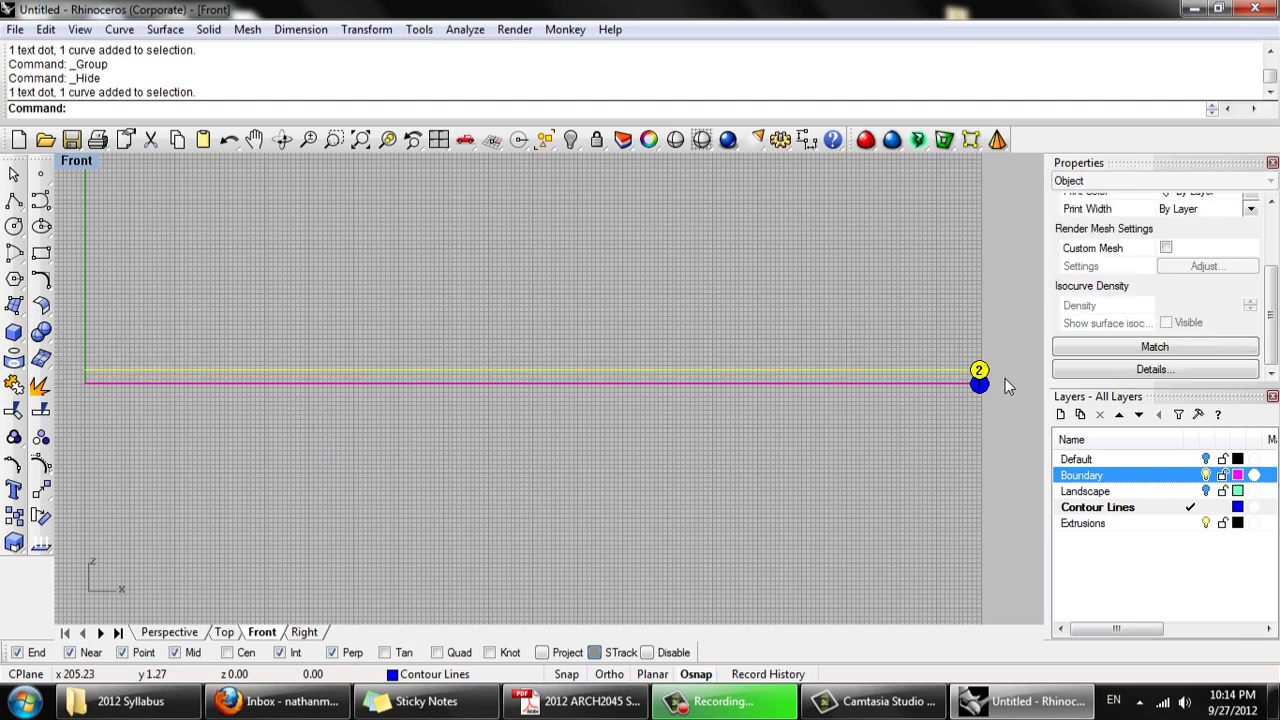
key("ctrl+h")
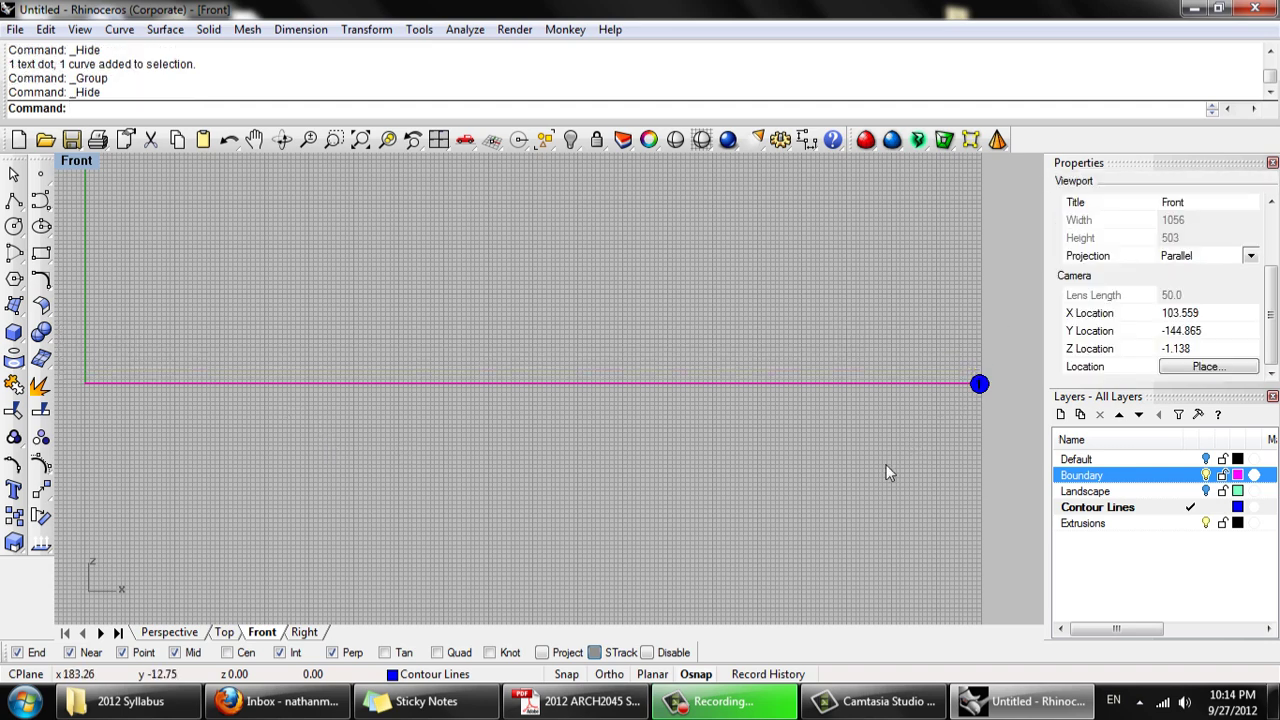
Switch to the perspective view and show all the hidden contour groups again
left_click(168, 633)
right_click_drag(298, 507, 459, 490)
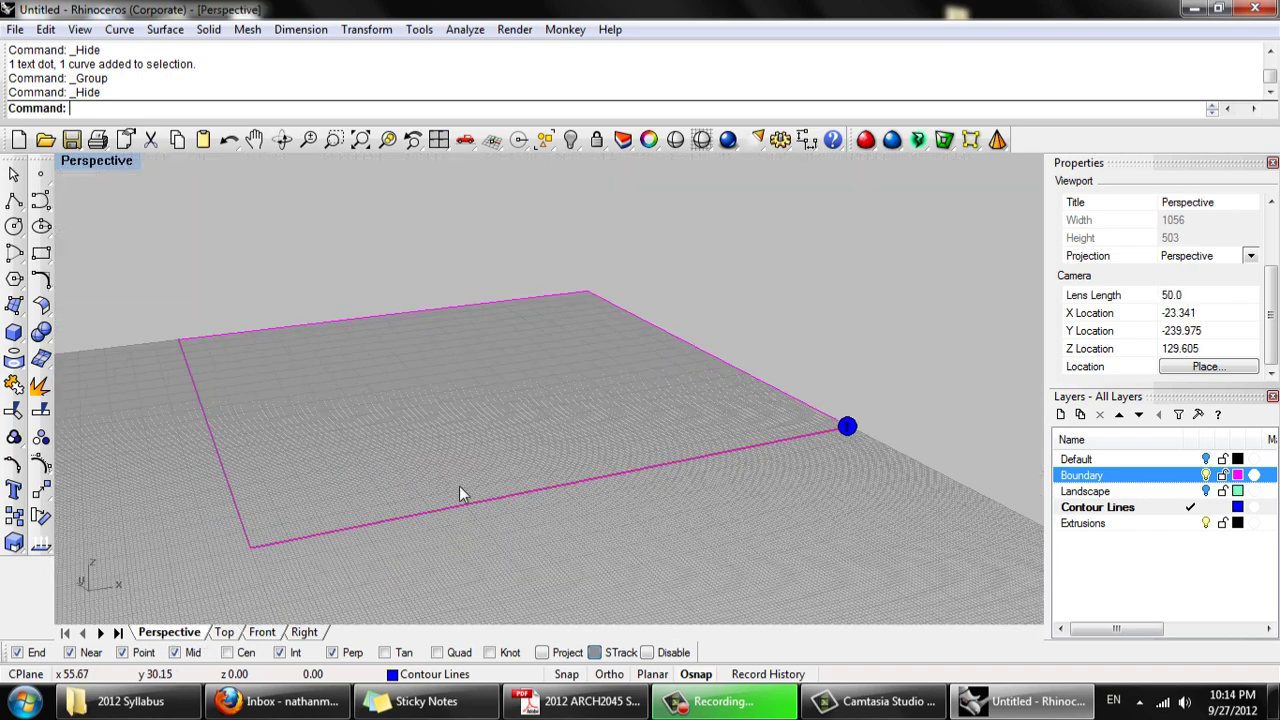
key("ctrl+shift+h")
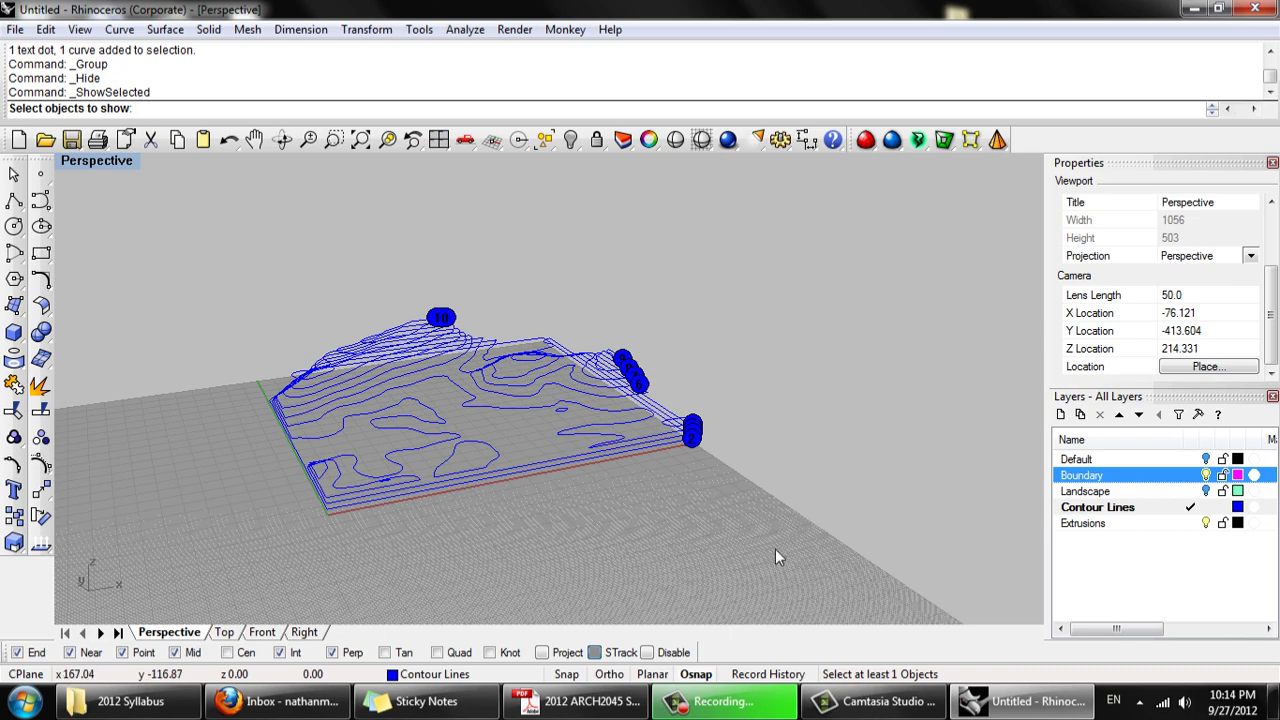
key("ctrl+a")
key("Return")
Copy the boundary square four times, corner to corner, to form a row of five adjoining squares starting at the terrain
right_click_drag(300, 350, 398, 507)
left_click(753, 488)
scroll(780, 492, "down", 3)
scroll(364, 497, "up", 5)
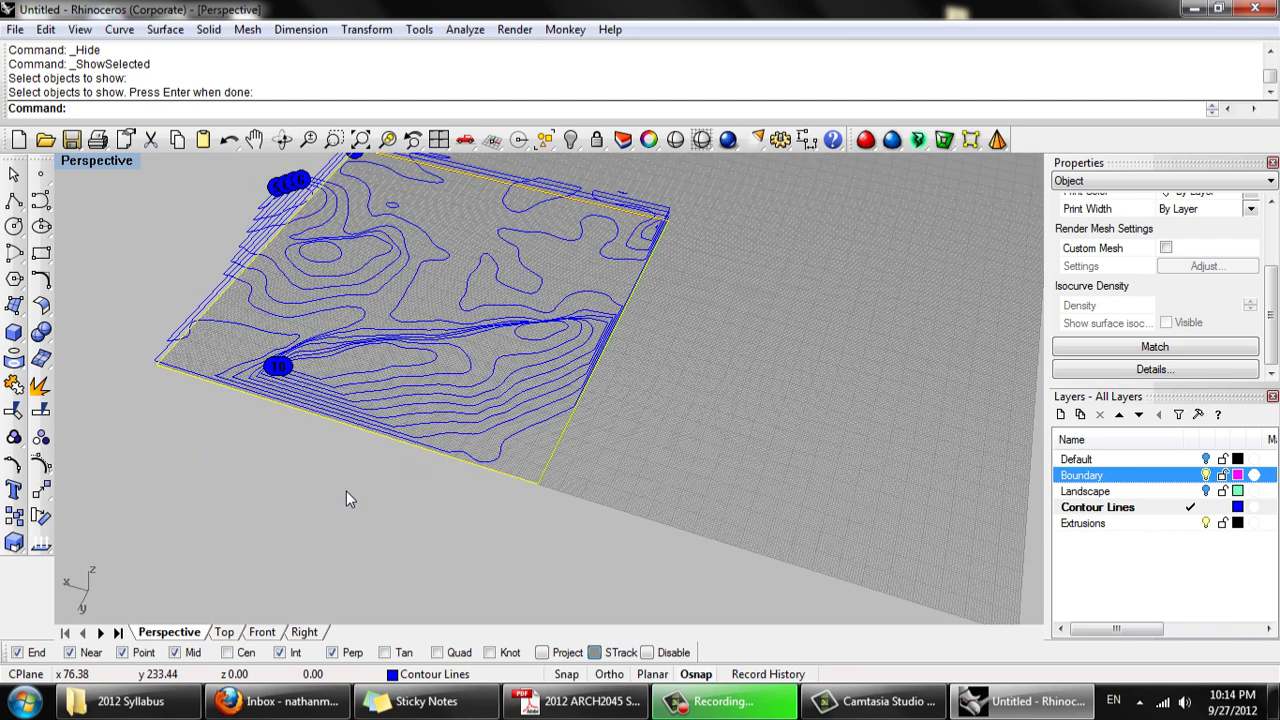
type("c")
key("Return")
left_click(156, 364)
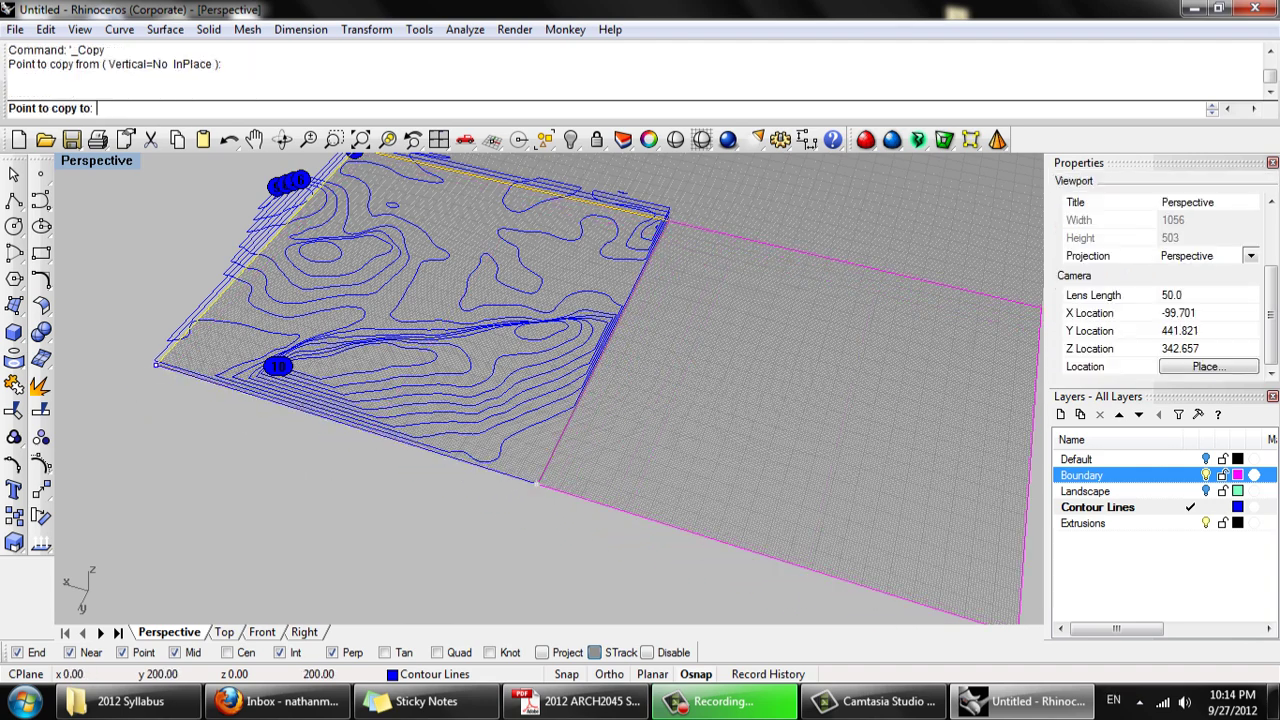
scroll(535, 483, "down", 2)
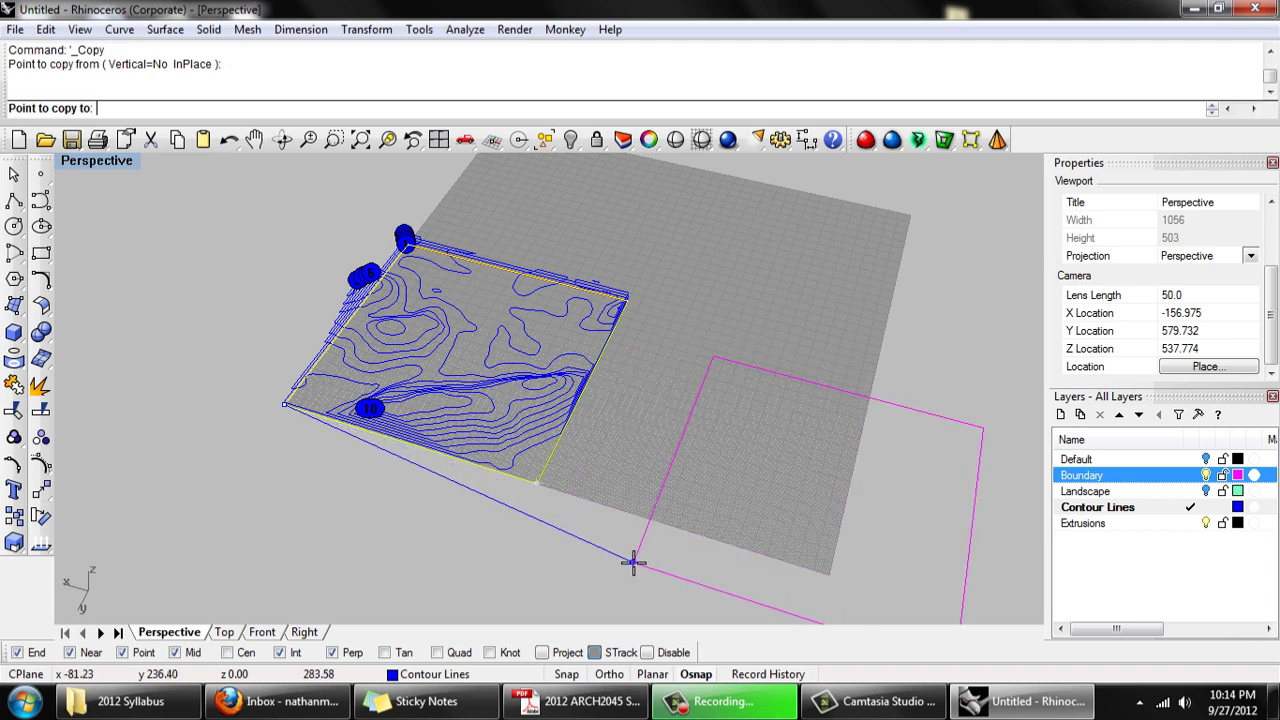
left_click(537, 484)
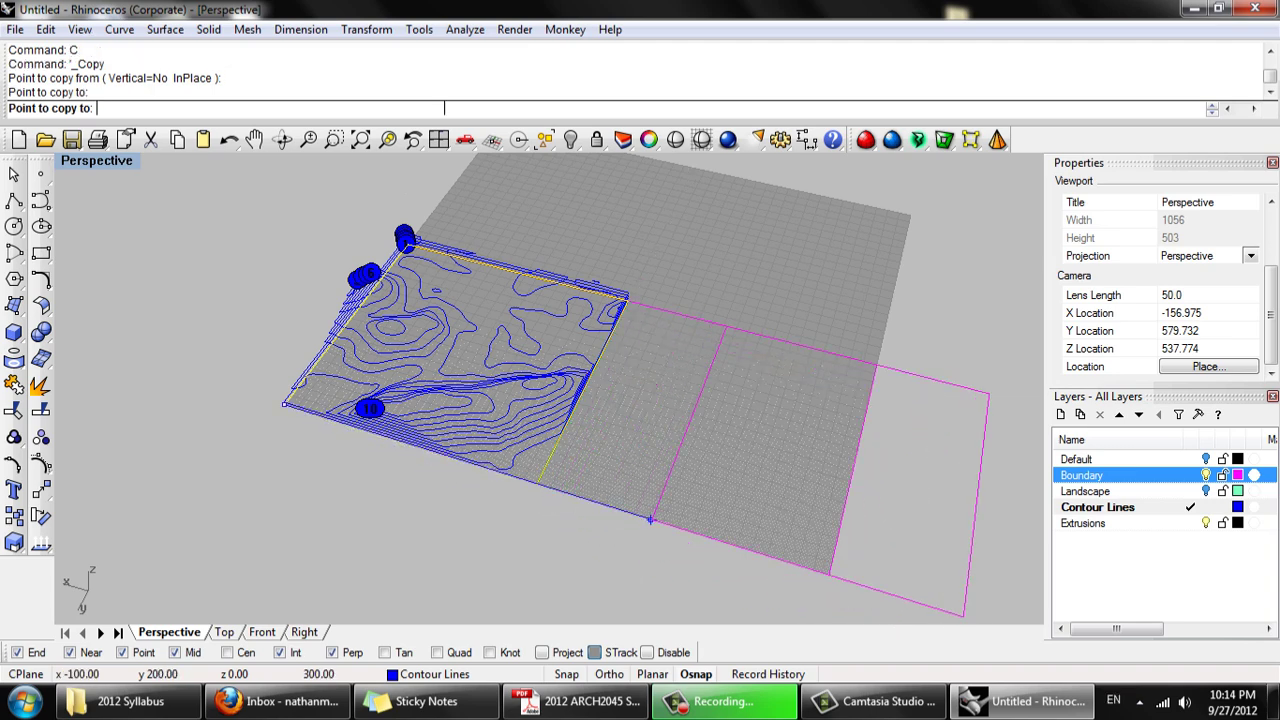
right_click_drag(762, 536, 560, 453, "shift")
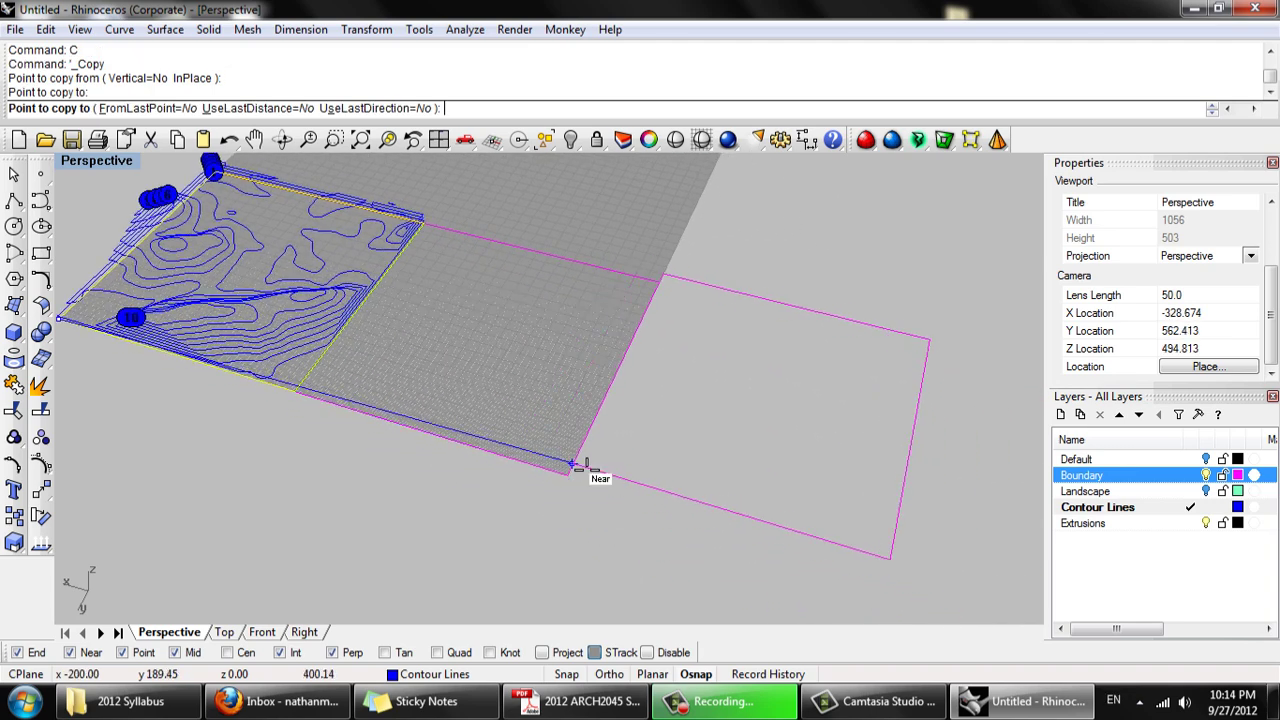
left_click(655, 505)
scroll(655, 500, "down", 2)
scroll(655, 498, "down", 2)
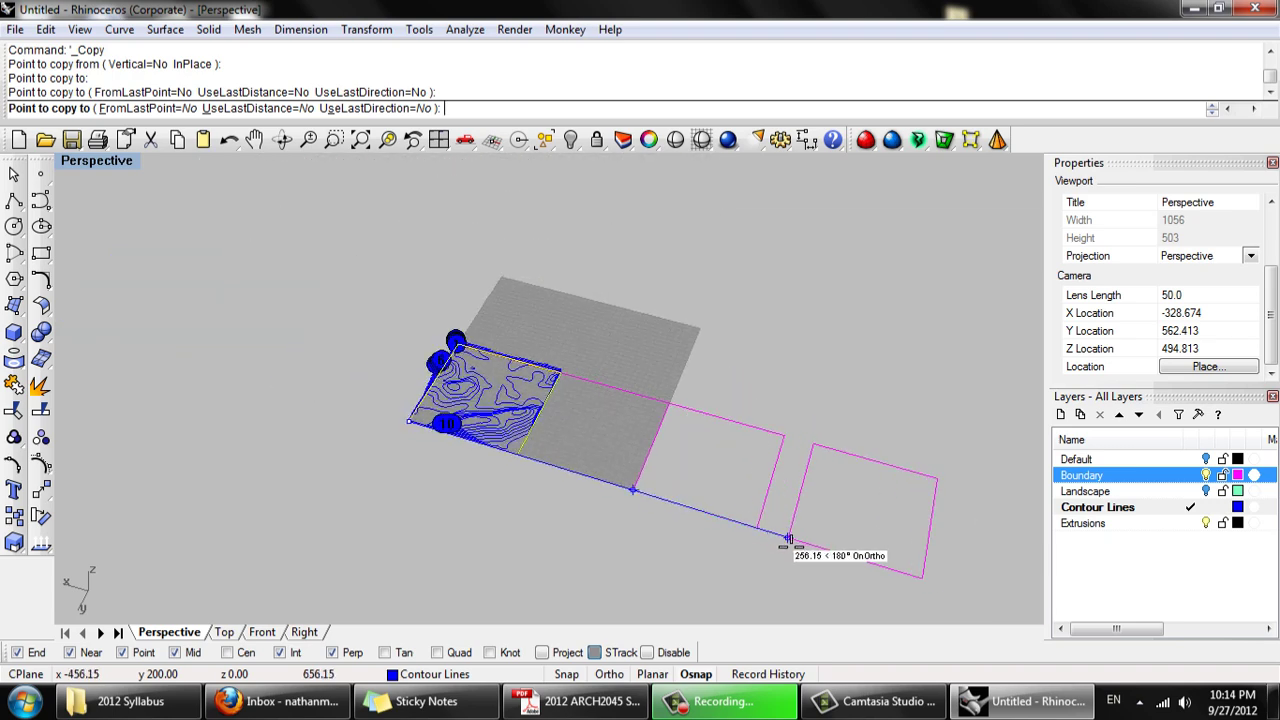
left_click(757, 530)
scroll(700, 515, "down", 1)
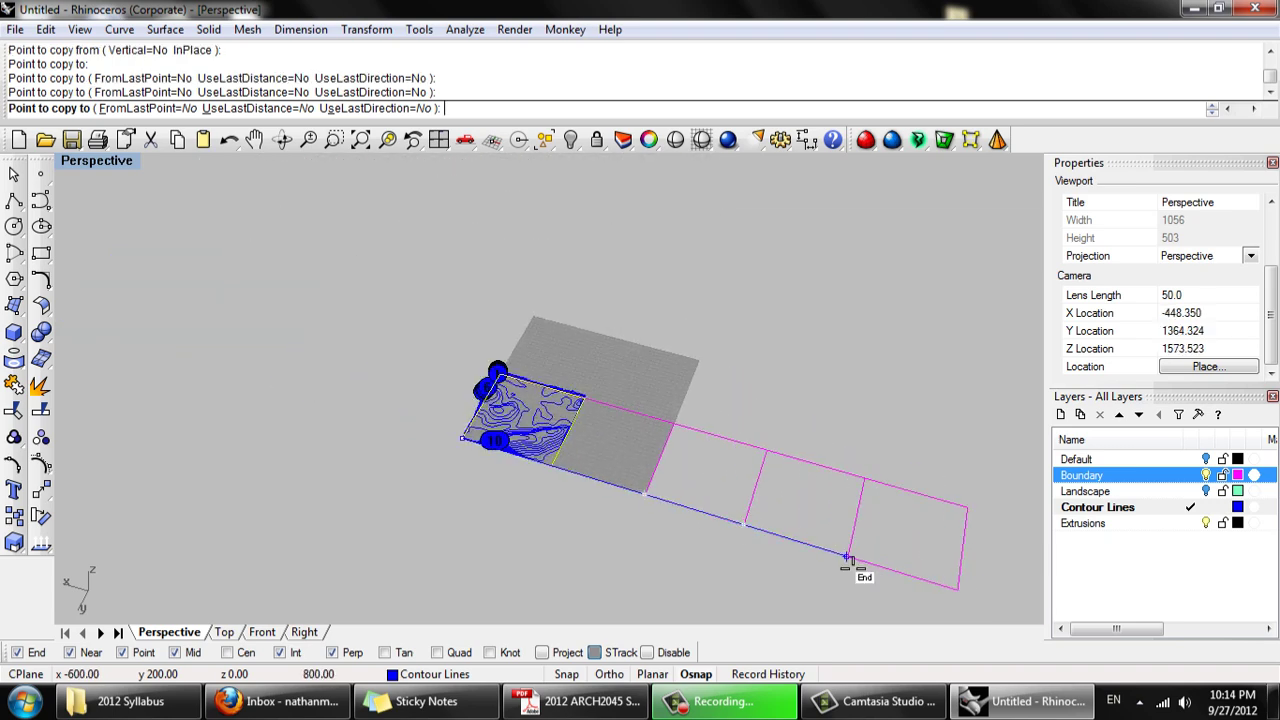
left_click(848, 558)
key("Return")
Copy the whole row of five boundary squares over by one square's width to form an adjoining second row
left_click_drag(868, 593, 575, 462)
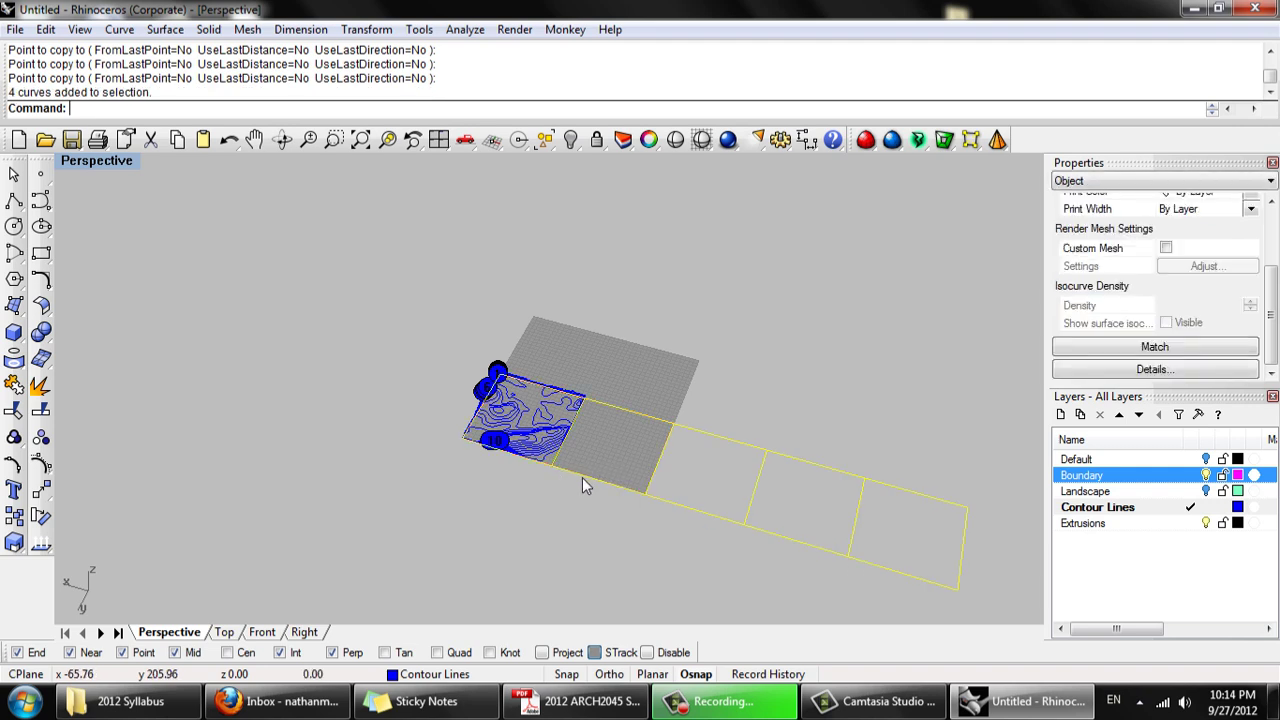
type("c")
key("Return")
left_click(958, 592)
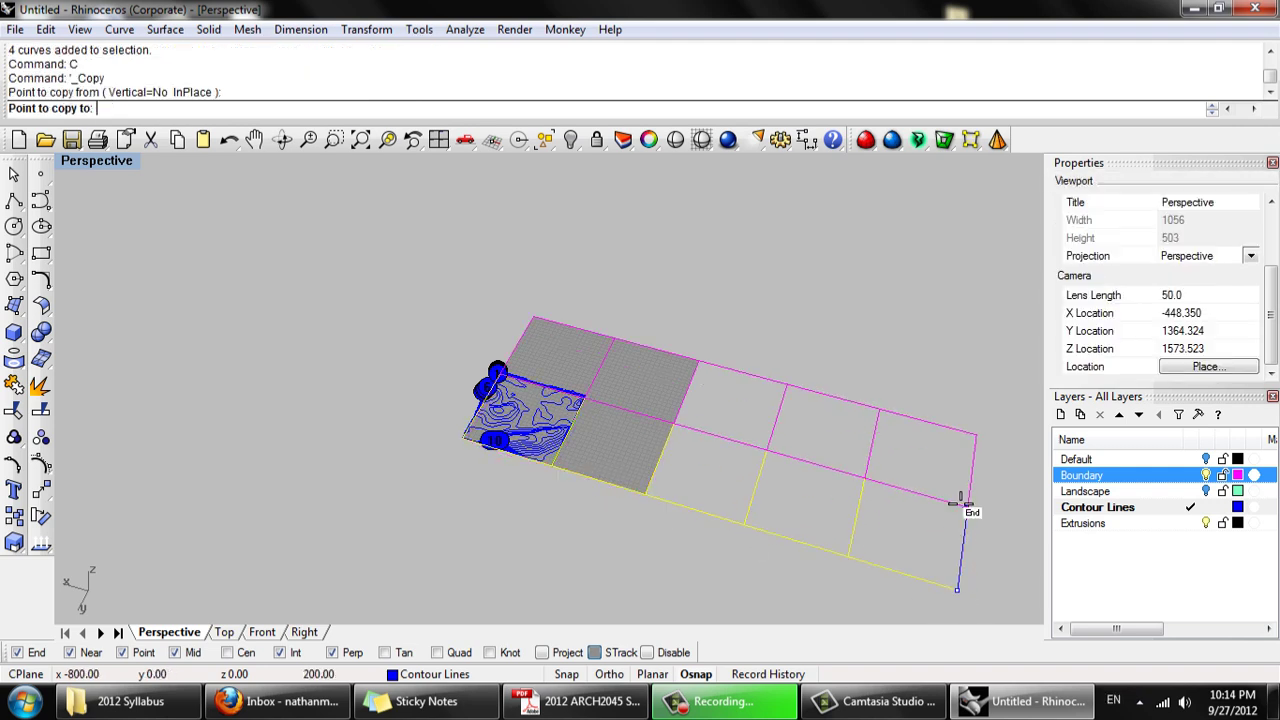
left_click(967, 507)
key("Return")
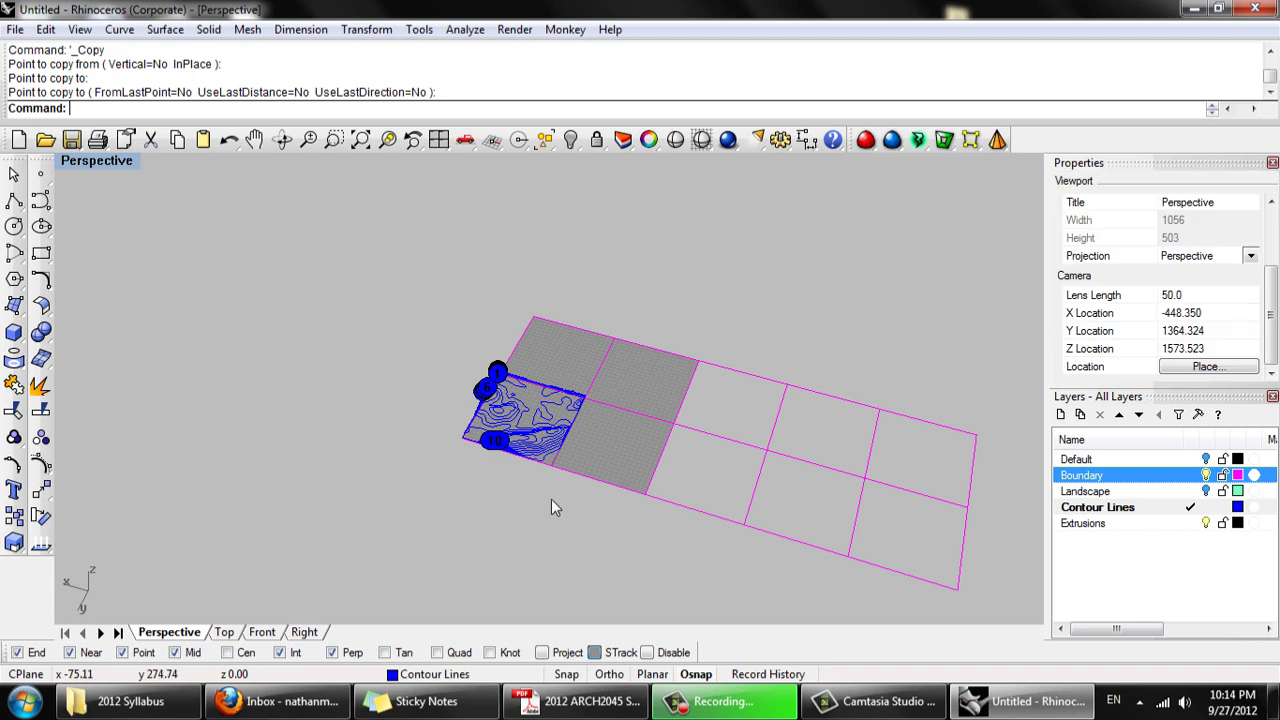
Move the level 10 contour group from the terrain square's corner to the matching corner of the farthest square in the second row
right_click_drag(551, 505, 585, 508)
scroll(476, 444, "up", 2)
left_click(480, 436)
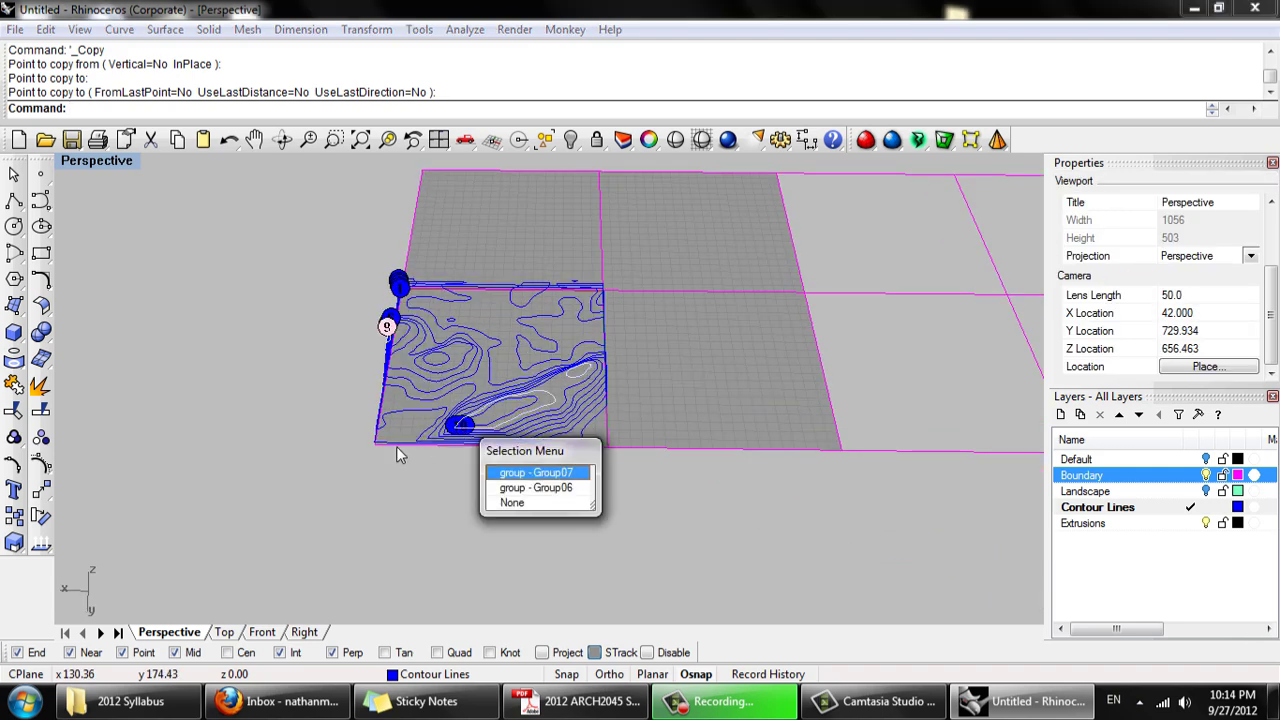
left_click(540, 472)
right_click_drag(612, 463, 296, 473)
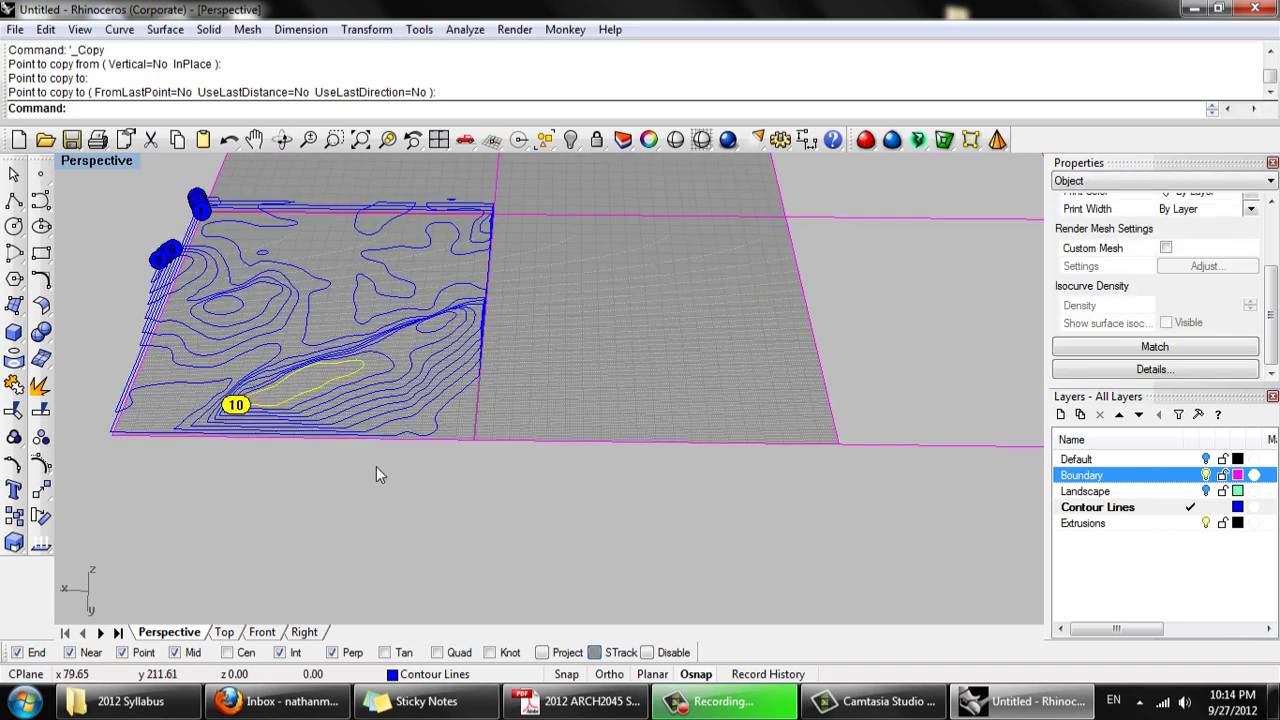
right_click_drag(503, 476, 355, 365)
scroll(316, 369, "up", 2)
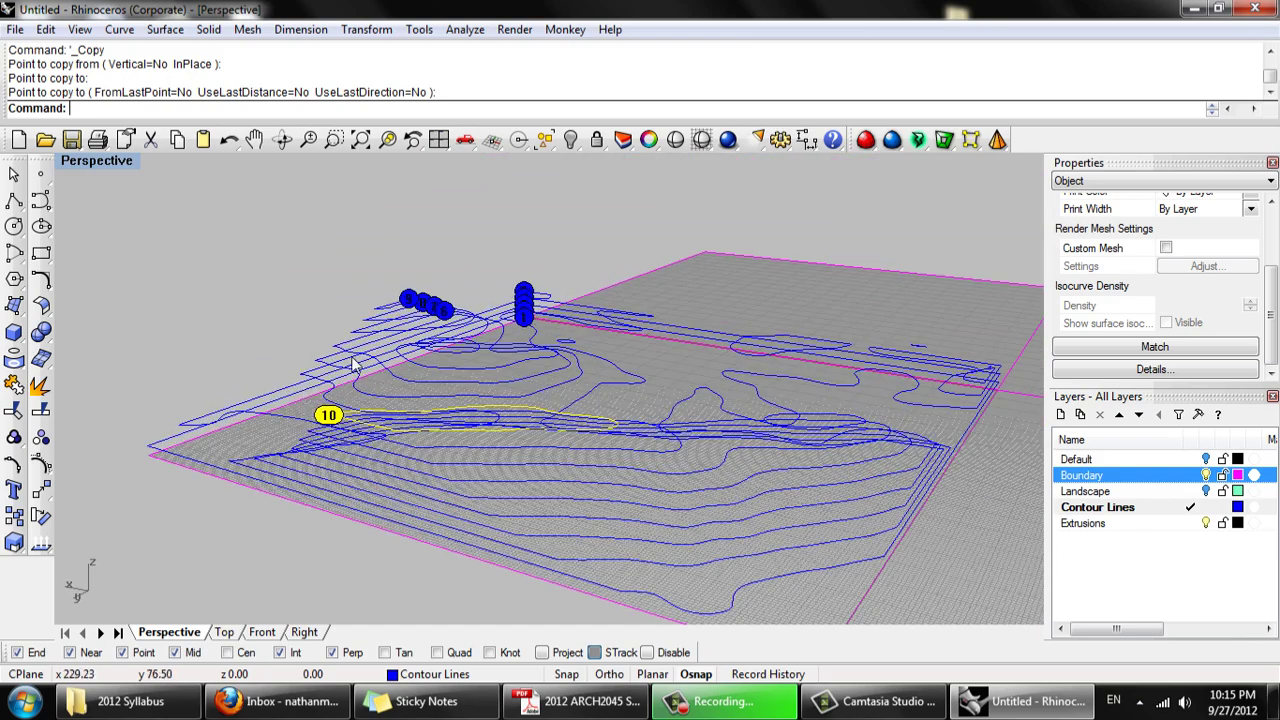
scroll(368, 483, "up", 3)
scroll(368, 483, "down", 5)
type("M")
key("Return")
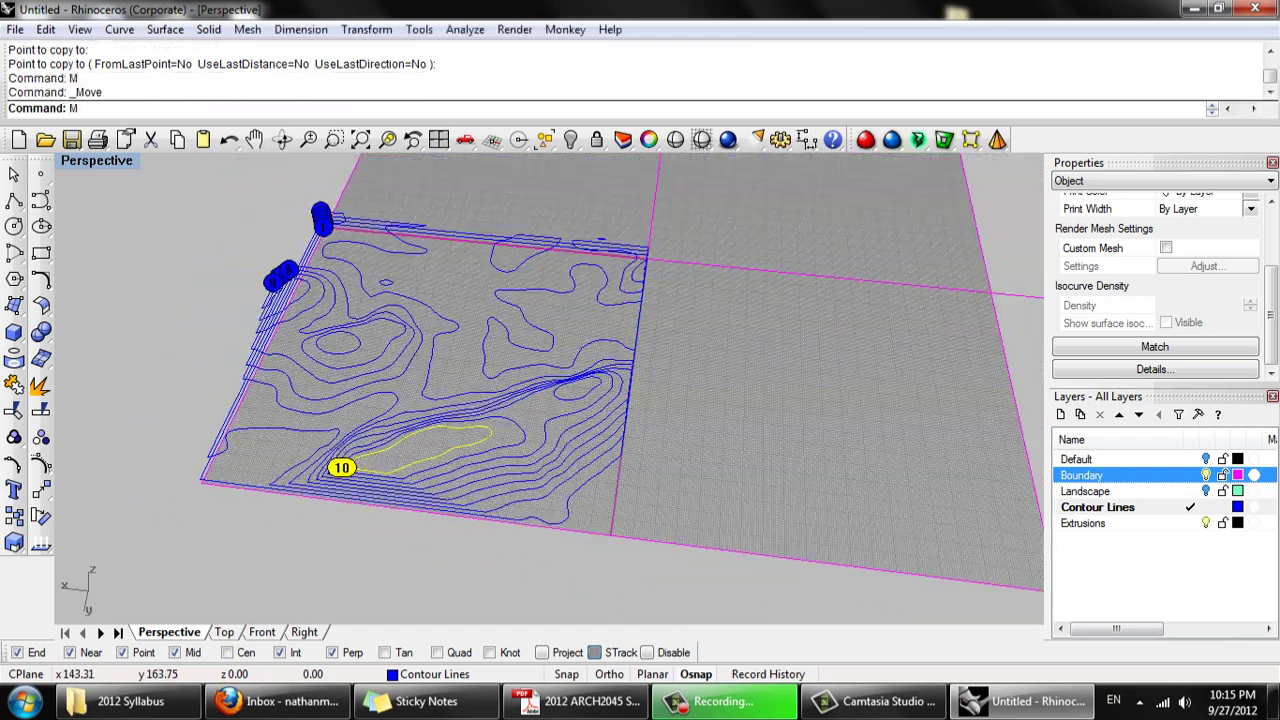
left_click(615, 548)
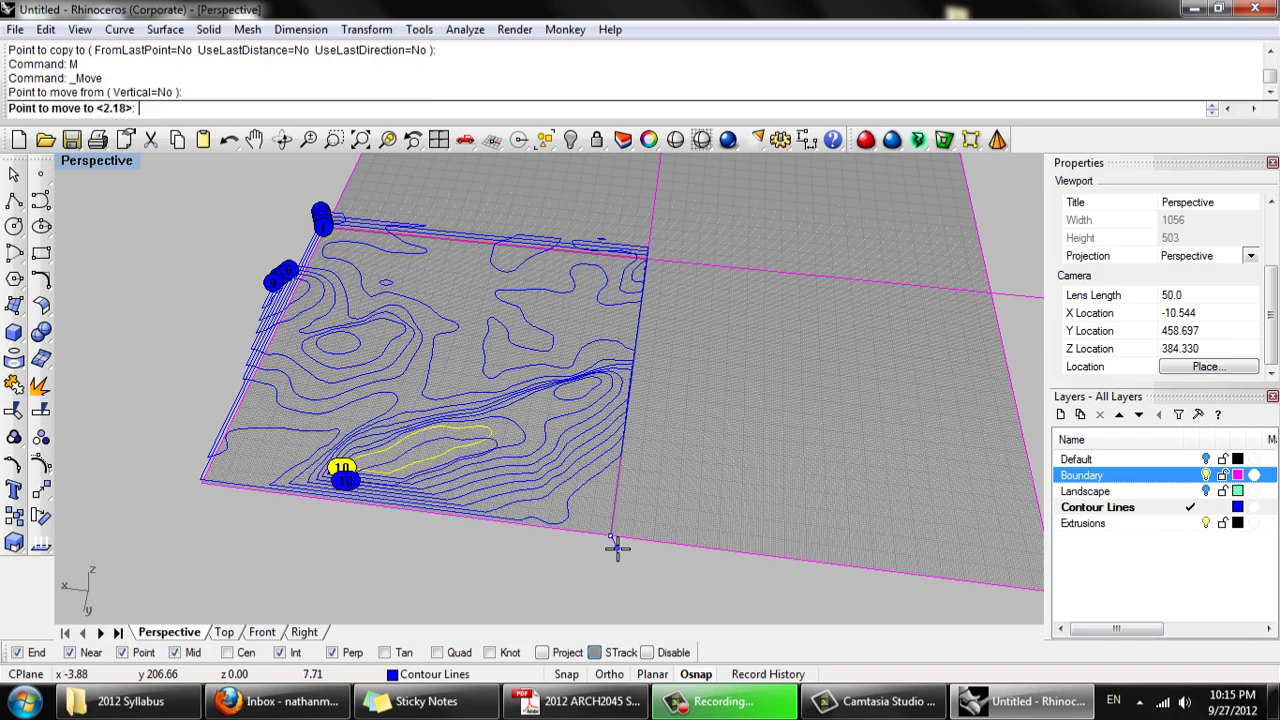
scroll(357, 530, "down", 3)
right_click_drag(642, 420, 372, 368, "shift")
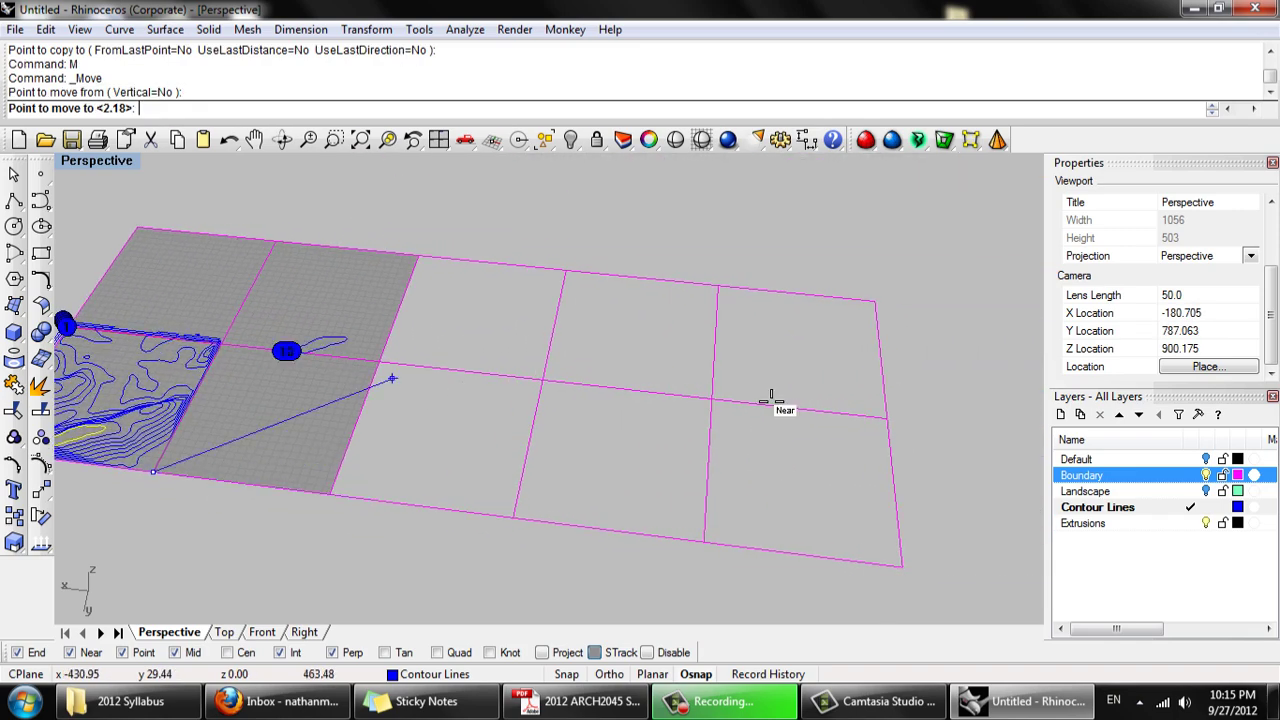
left_click(884, 417)
Move the level 9 contour group by the terrain square's corner into the second-row square next to level 10
right_click_drag(539, 474, 711, 451, "shift")
scroll(490, 517, "up", 1)
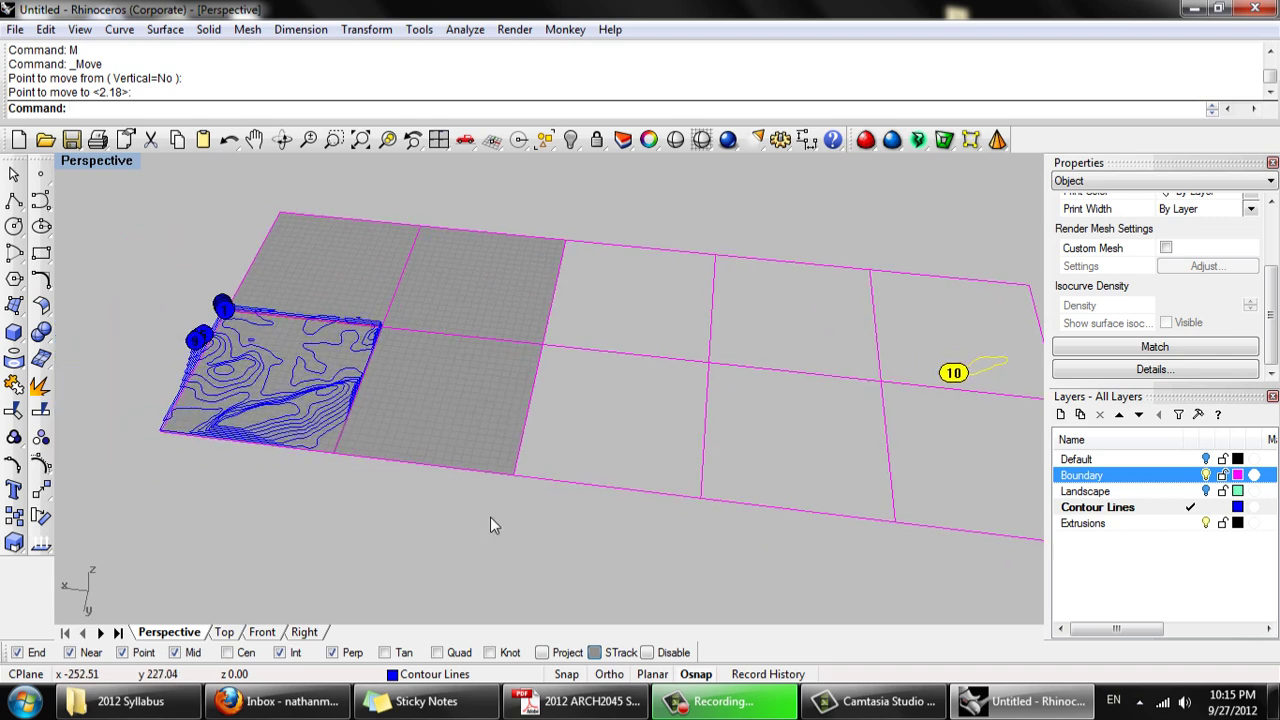
right_click_drag(556, 420, 472, 410, "shift")
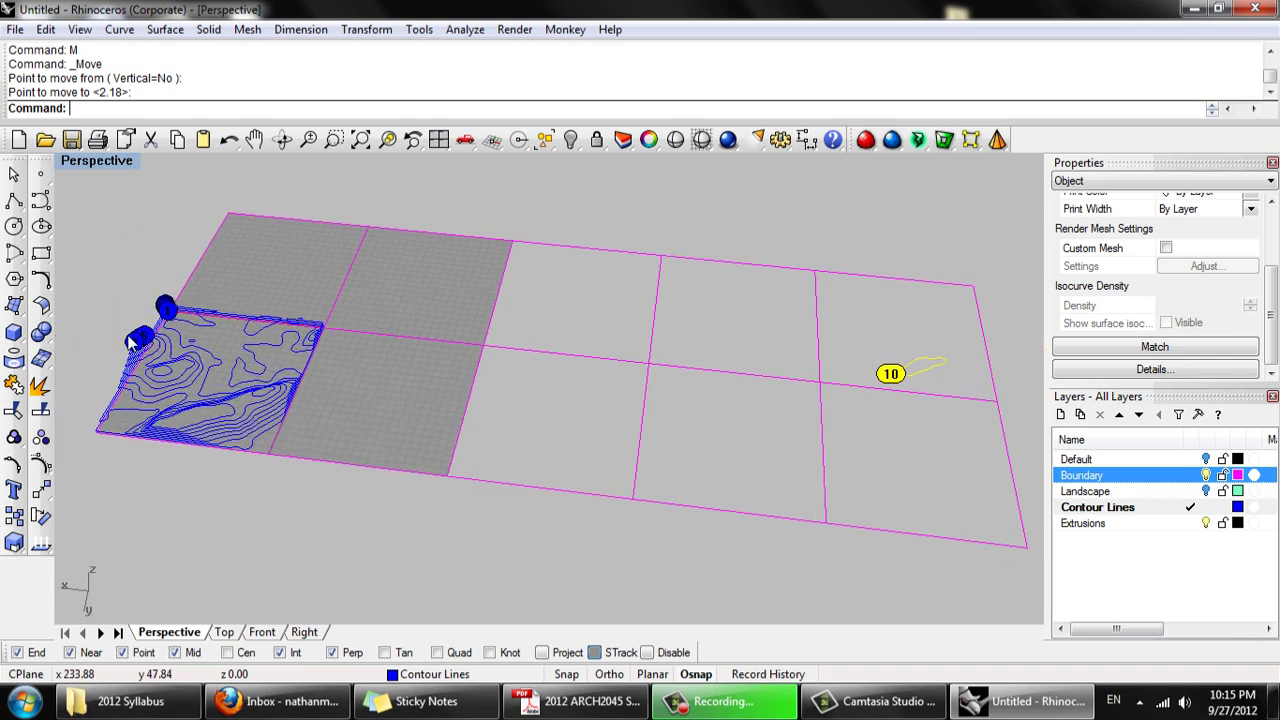
type("m")
key("Return")
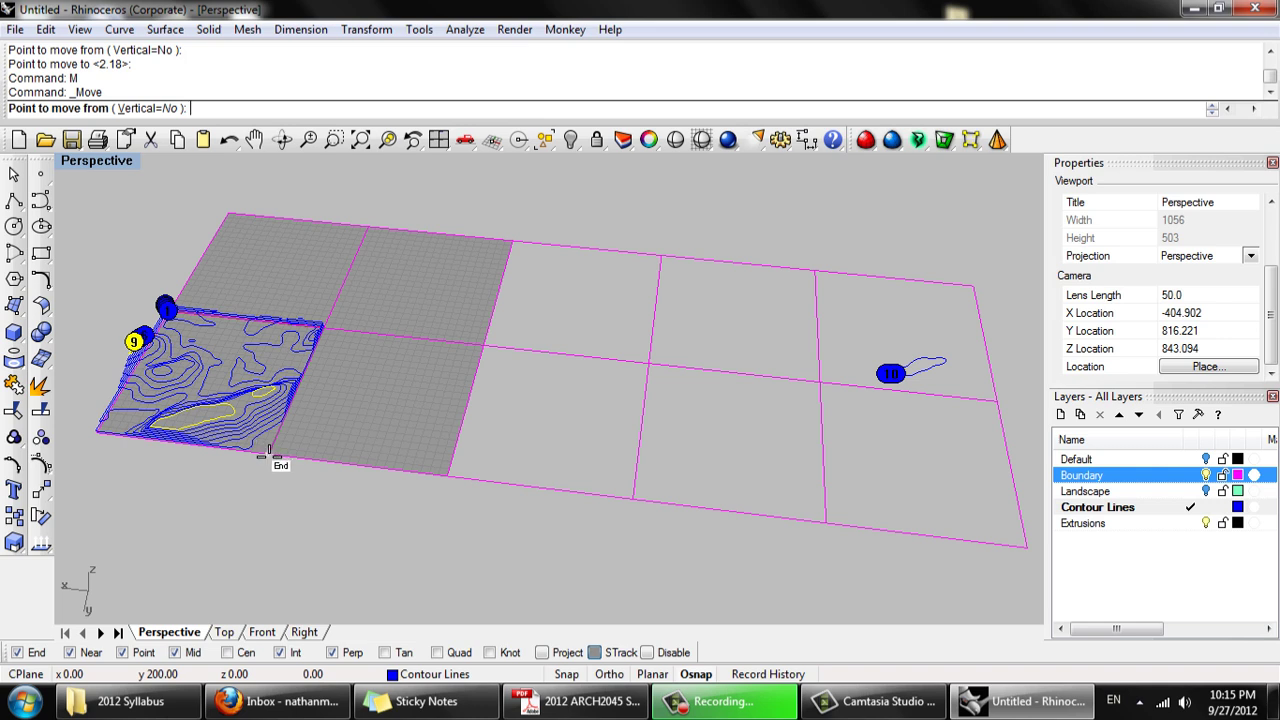
left_click(268, 455)
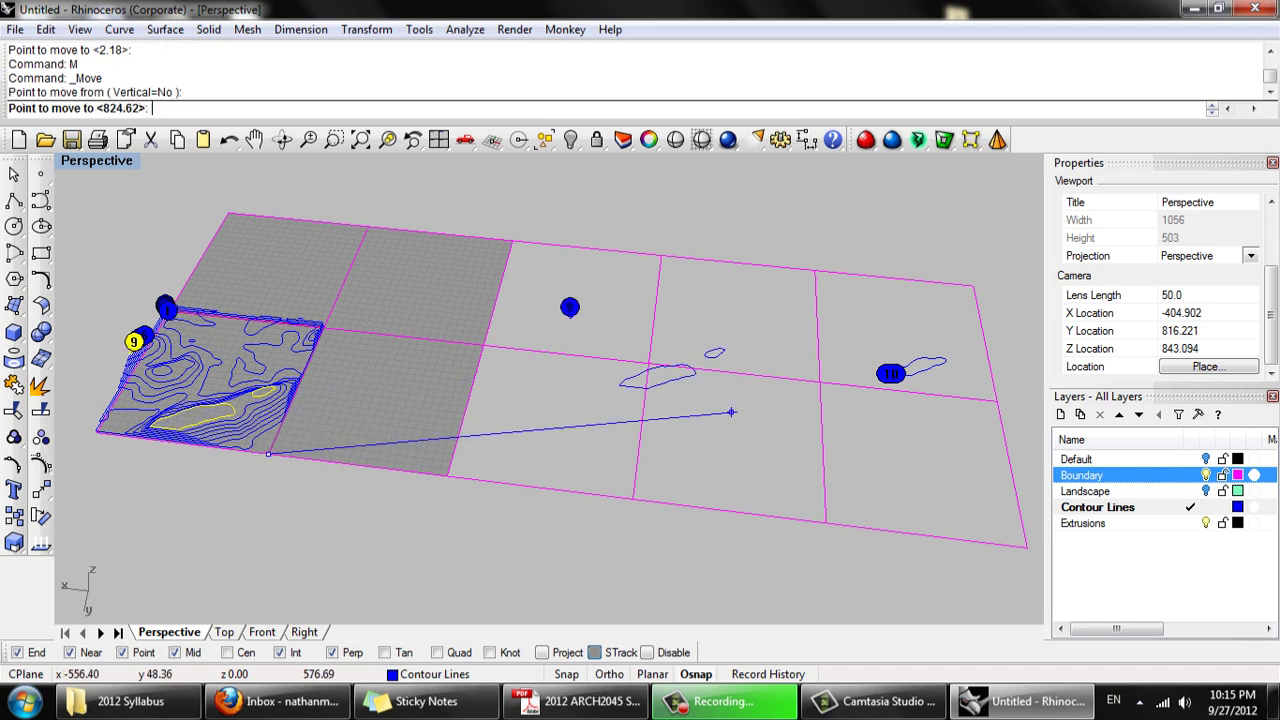
left_click(820, 380)
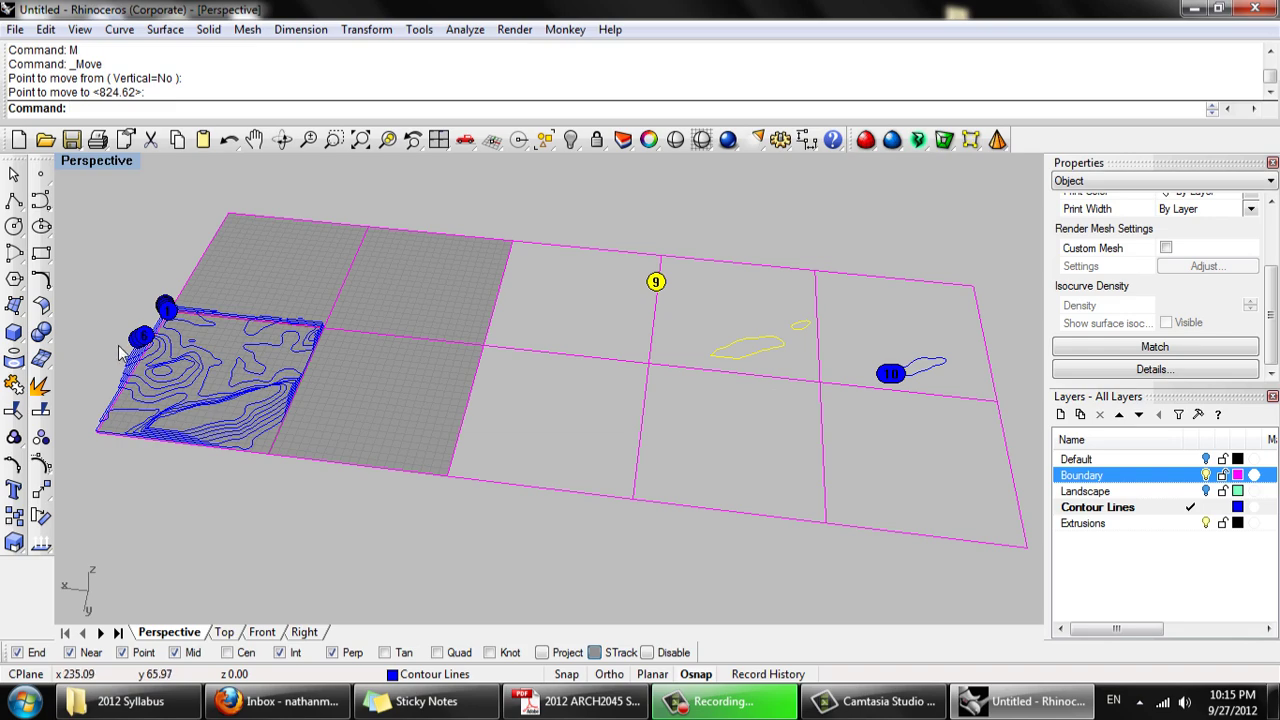
Move the level 8 contour group by the same corner into the second-row square next to level 9
right_click_drag(118, 345, 826, 535)
left_click(484, 448)
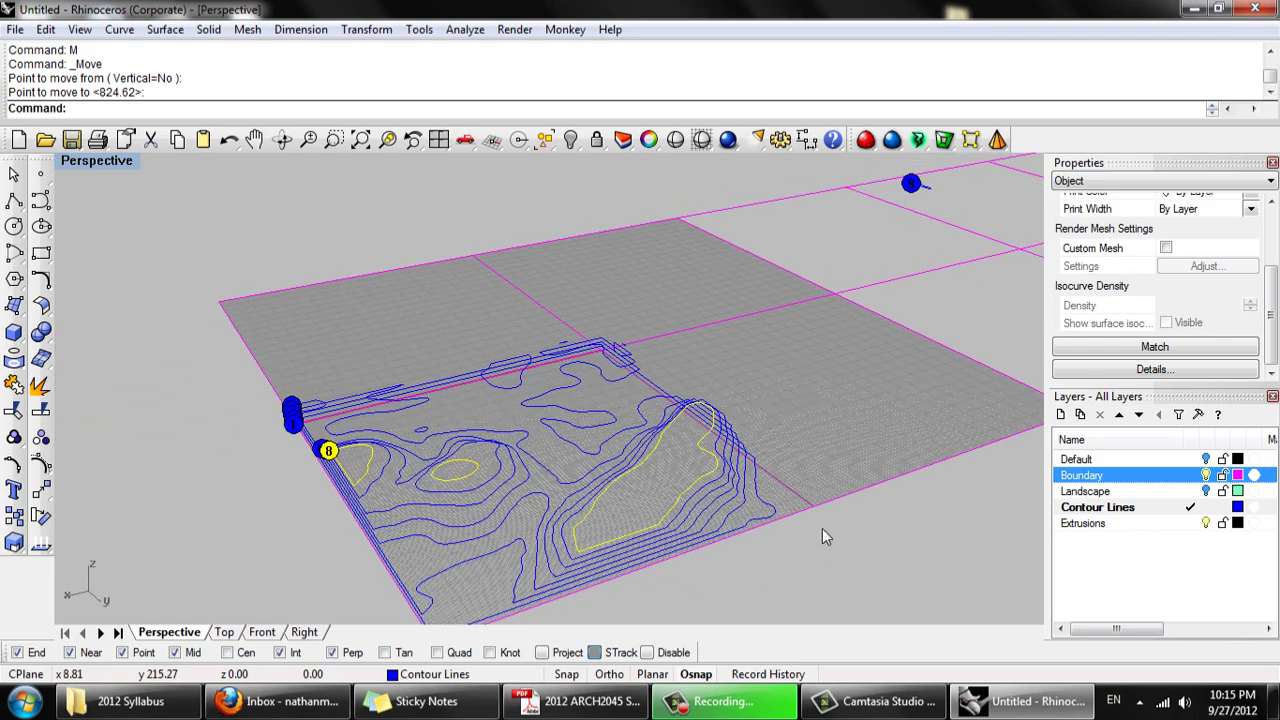
type("m")
key("Return")
left_click(812, 510)
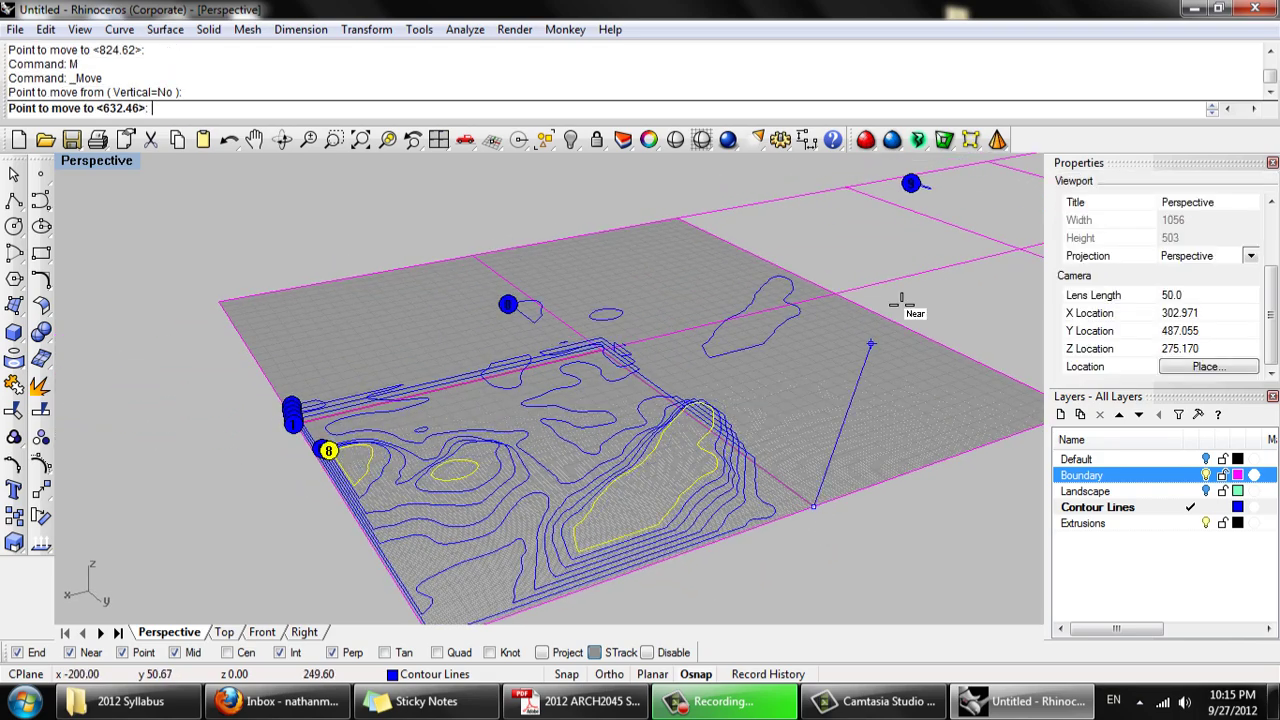
left_click(1030, 255)
Move the level 7 contour group by the same corner into the second-row square next to level 8
right_click_drag(325, 465, 782, 491)
left_click(401, 362)
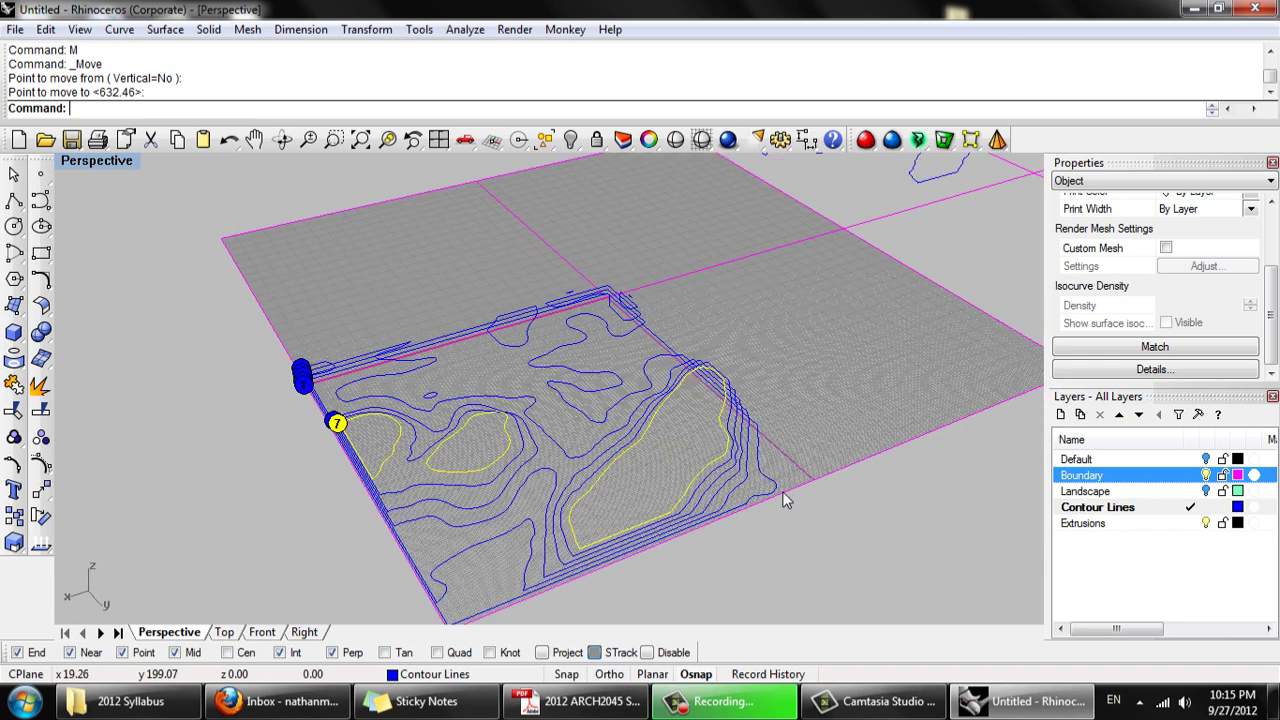
type("M")
key("Return")
right_click_drag(629, 580, 686, 449)
left_click(743, 517)
left_click(783, 333)
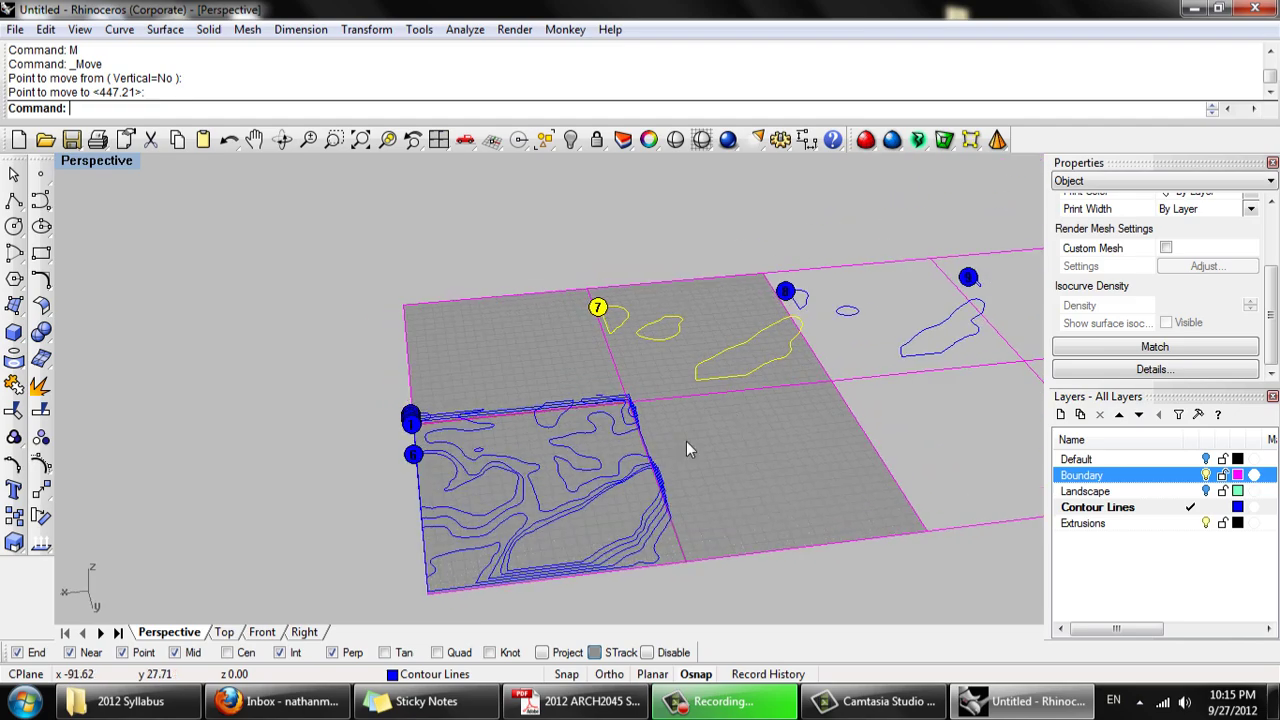
Move the level 6 contour group by the terrain square's corner into the second-row square next to level 7
left_click(418, 483)
type("M")
key("Return")
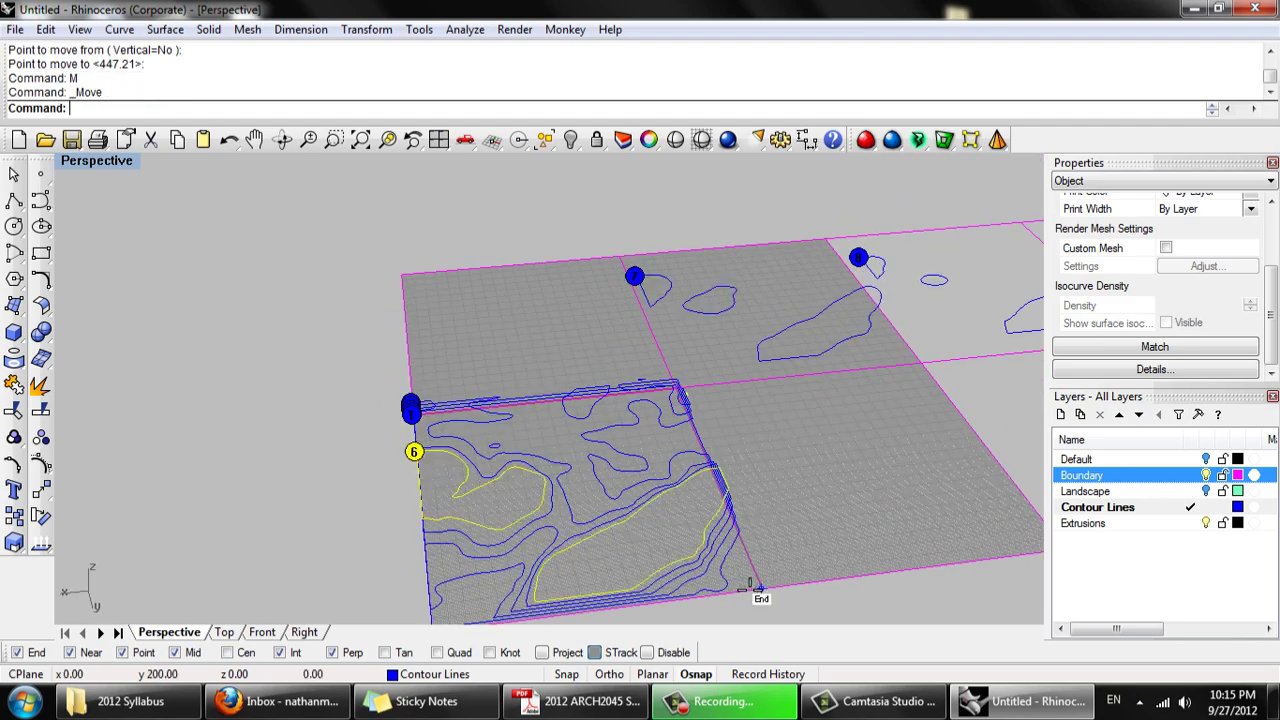
left_click(760, 588)
right_click_drag(684, 402, 480, 480)
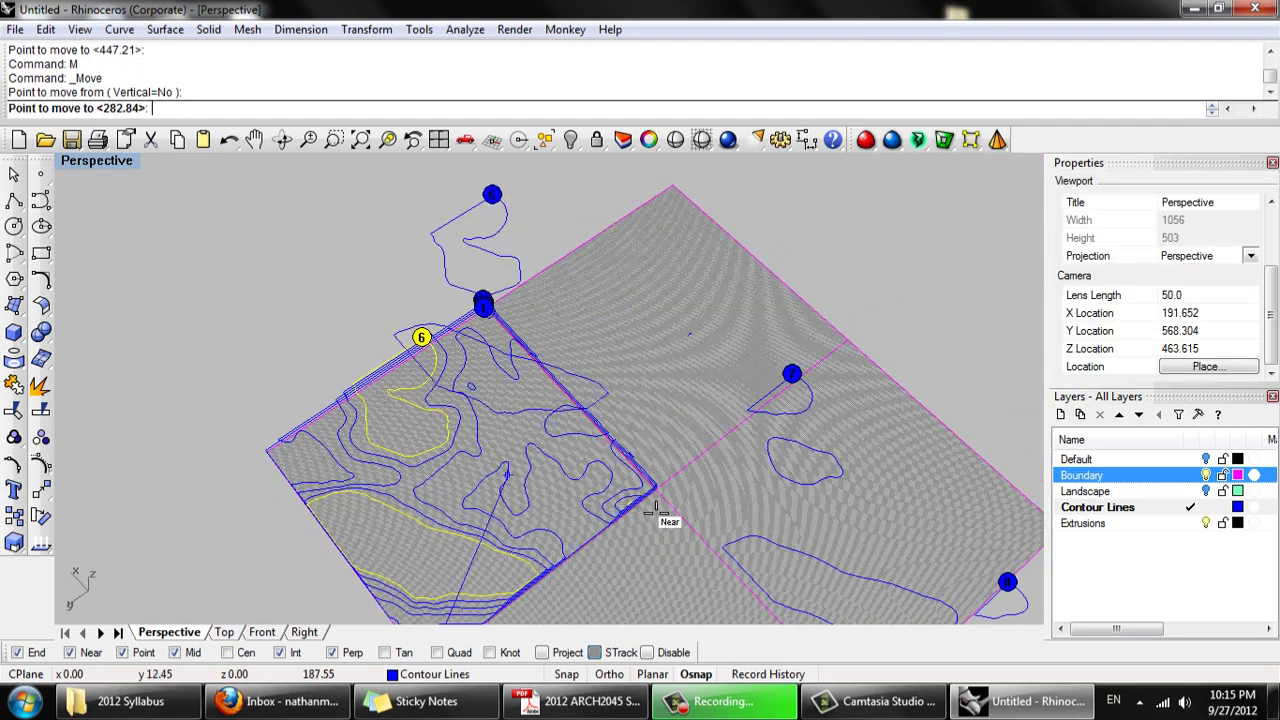
scroll(662, 488, "up", 7)
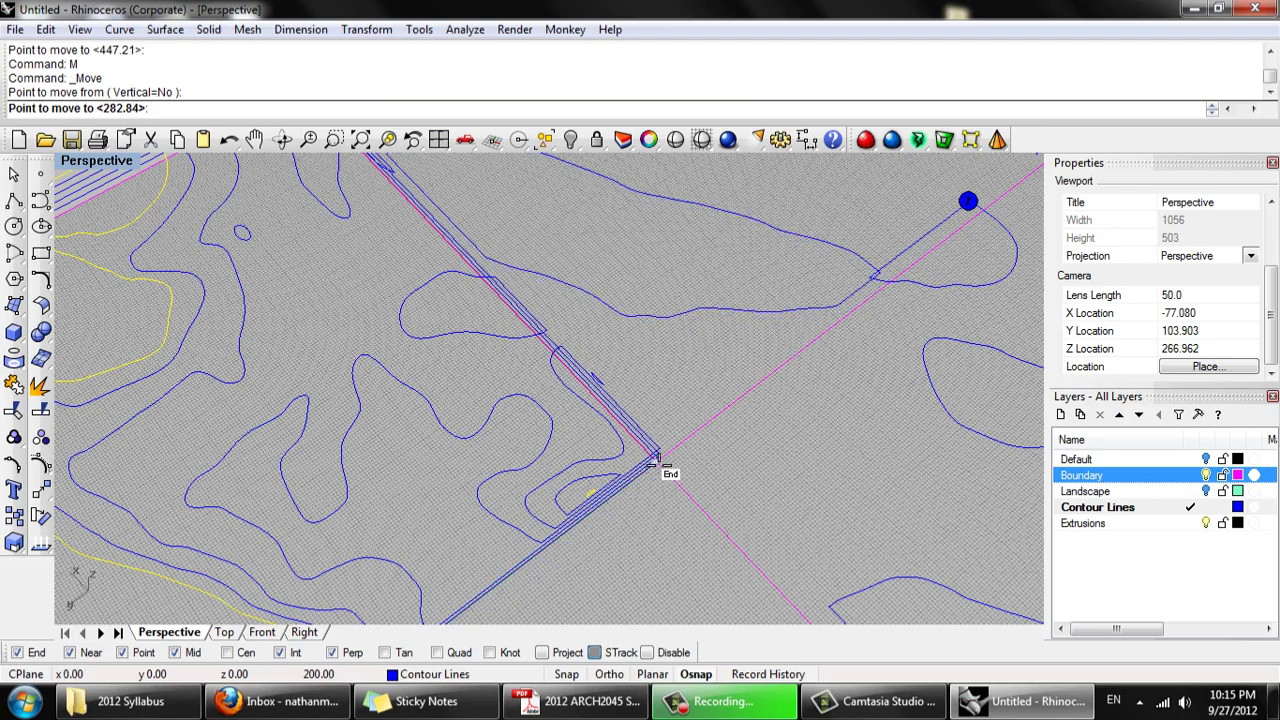
scroll(657, 461, "up", 3)
left_click(658, 460)
Move the level 5 contour group from the terrain square's outer corner to the matching corner of the farthest first-row square
scroll(660, 472, "down", 6)
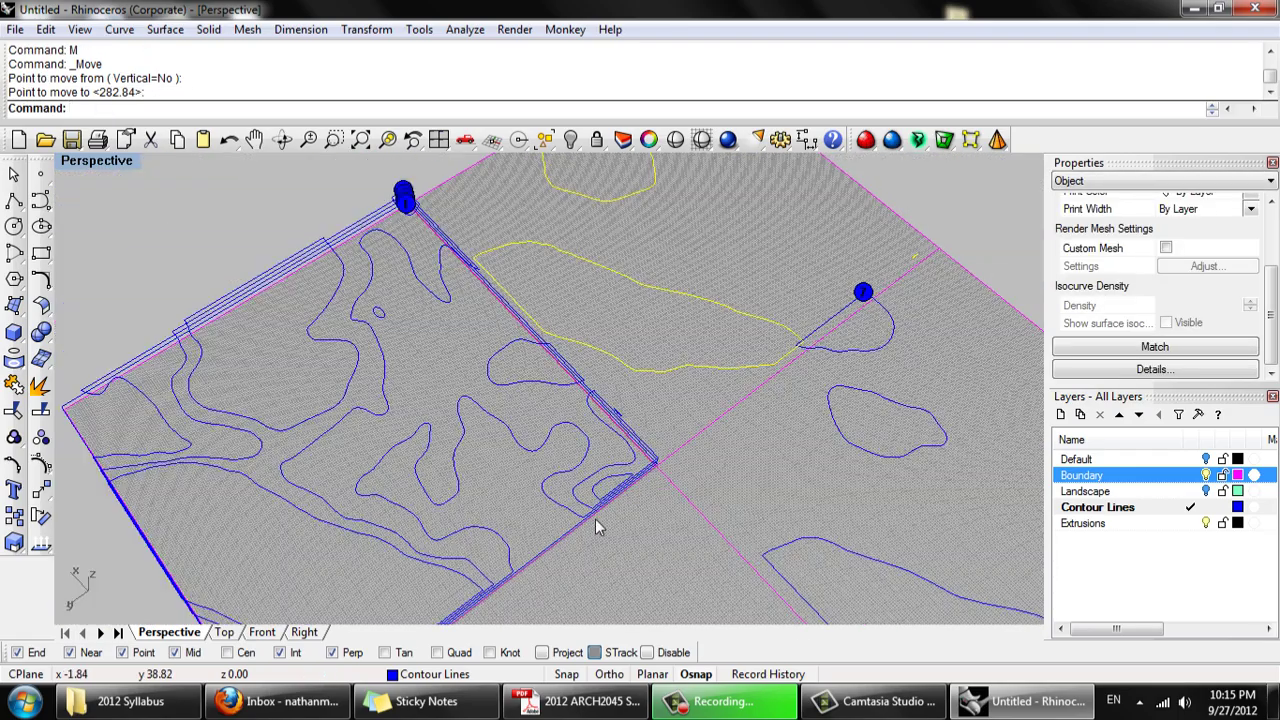
scroll(739, 445, "down", 6)
right_click_drag(737, 459, 565, 432)
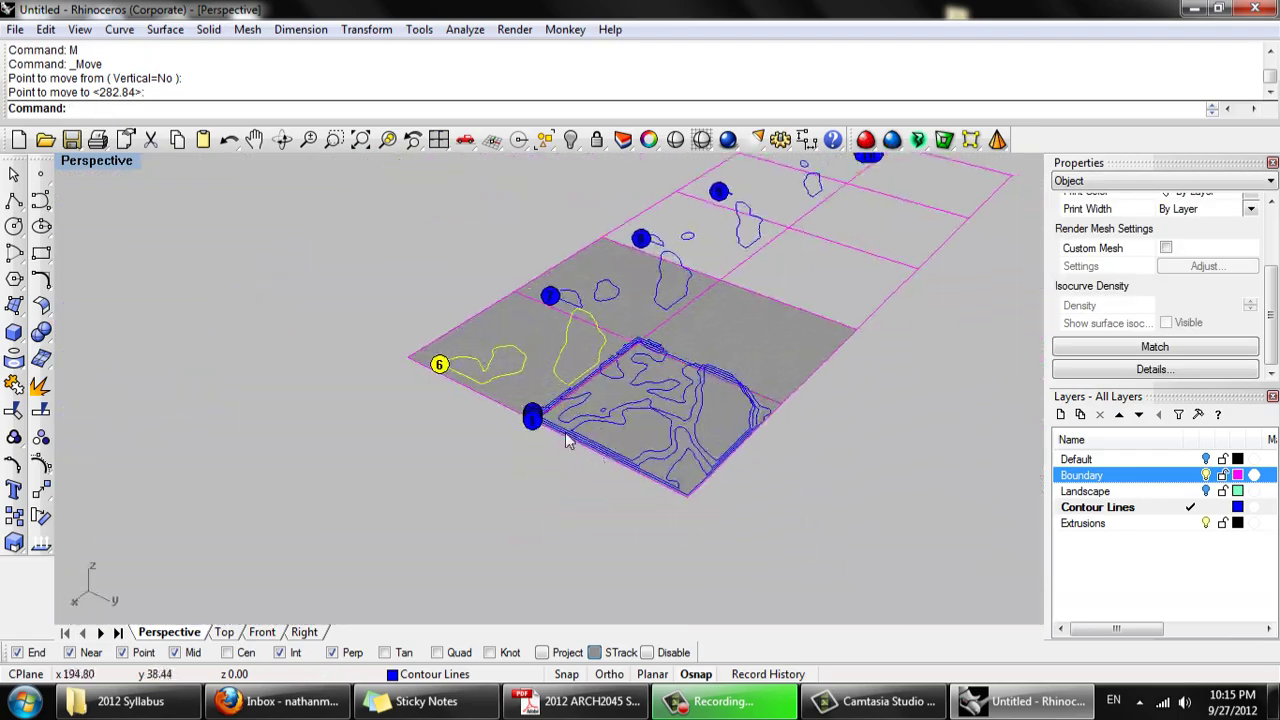
scroll(479, 392, "up", 8)
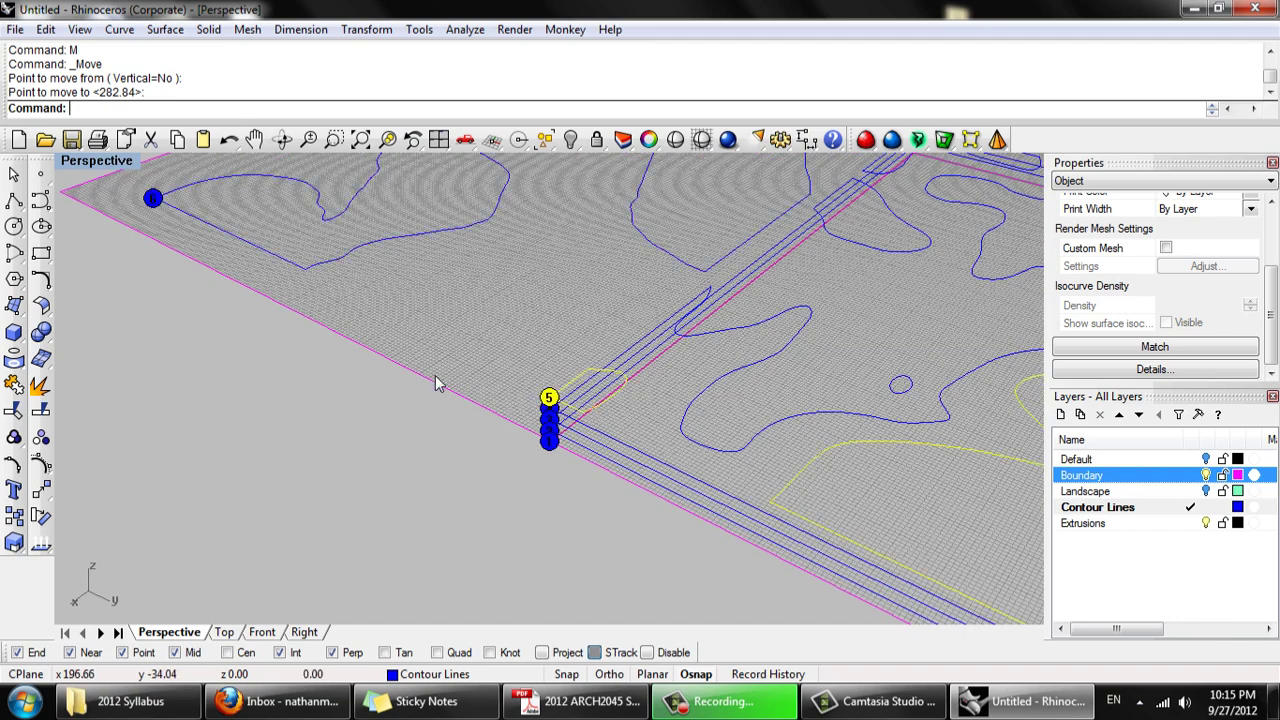
scroll(435, 385, "down", 8)
type("m")
key("Return")
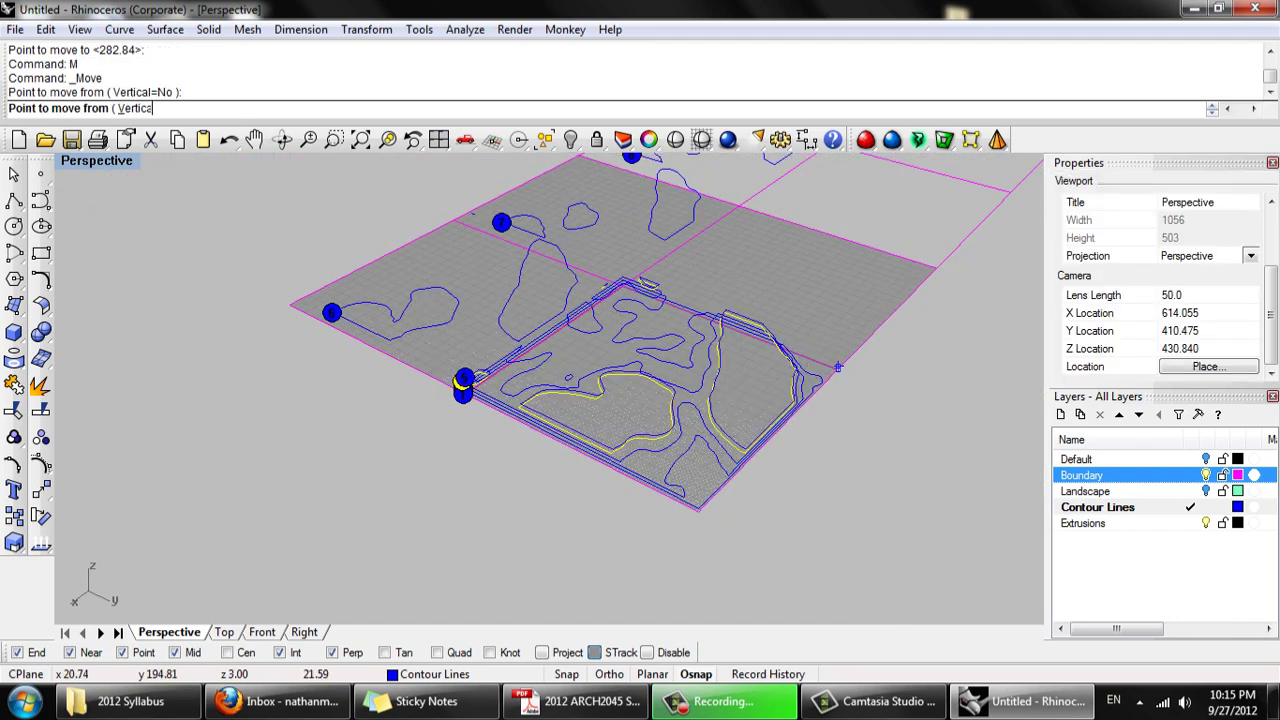
left_click(838, 367)
scroll(373, 452, "down", 4)
left_click(946, 177)
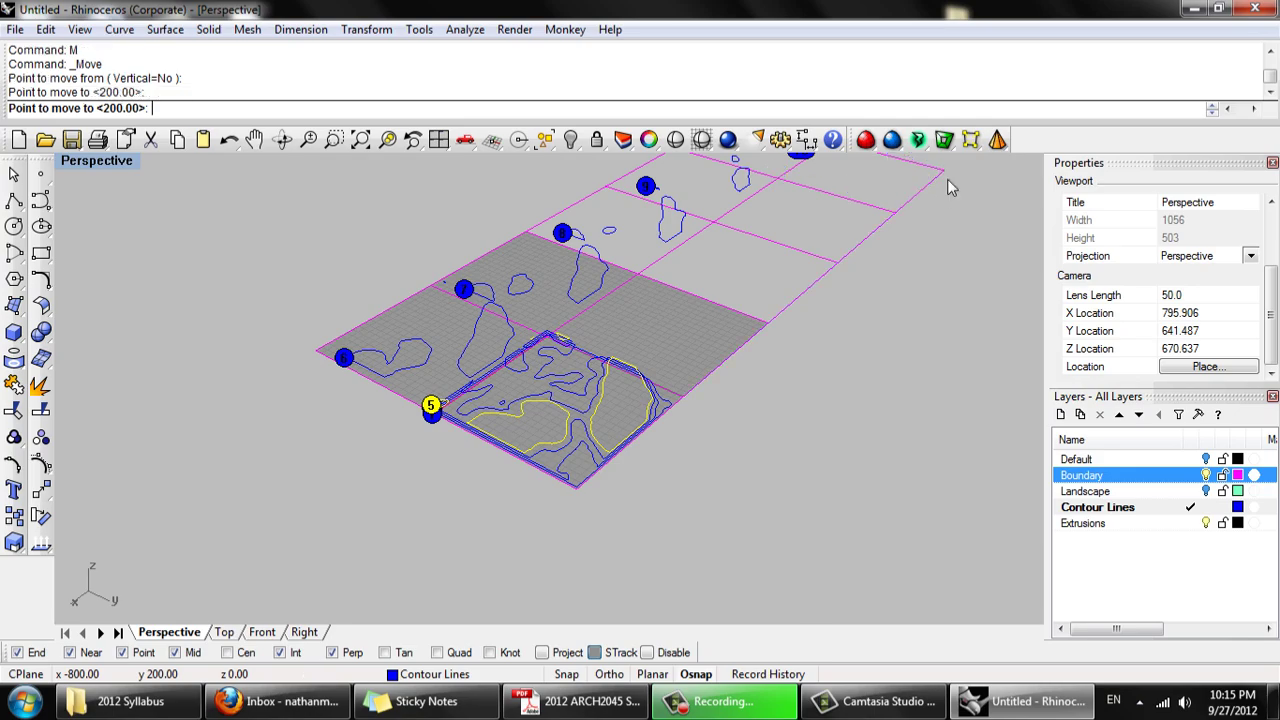
Move the level 4 contour group by the same corner into the first-row square next to level 5
scroll(395, 413, "up", 10)
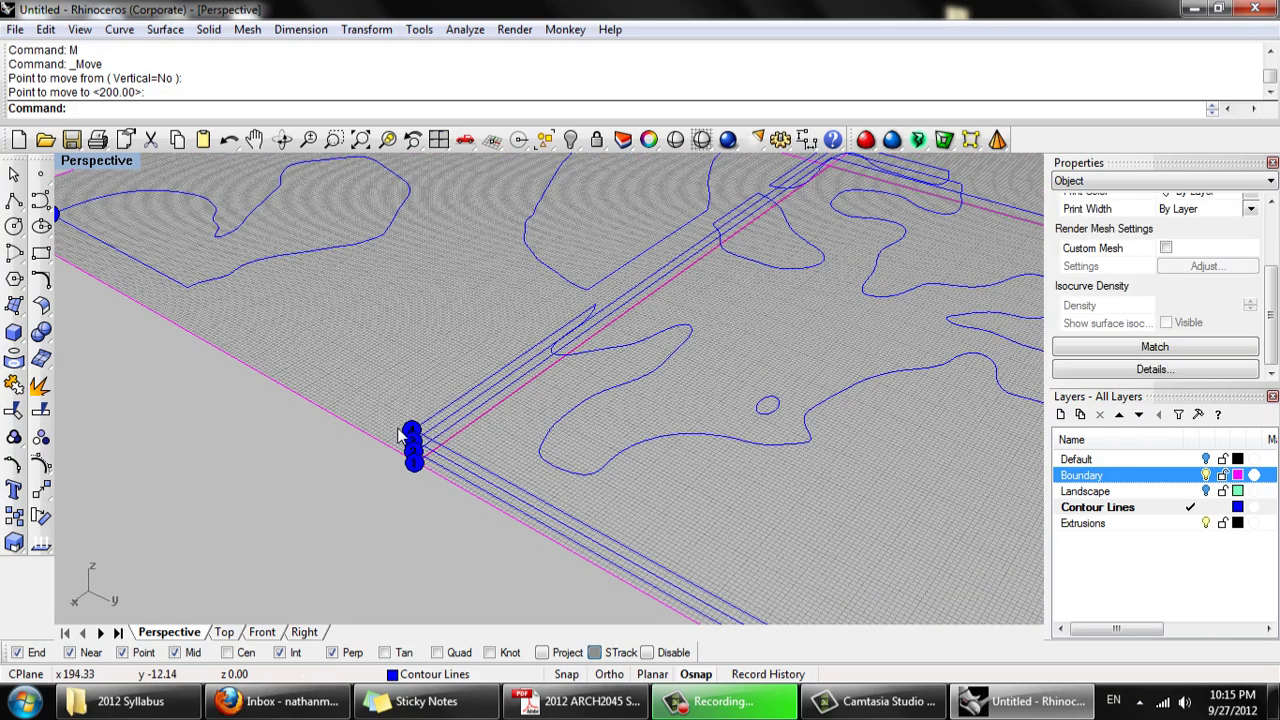
scroll(381, 430, "down", 2)
left_click(393, 428)
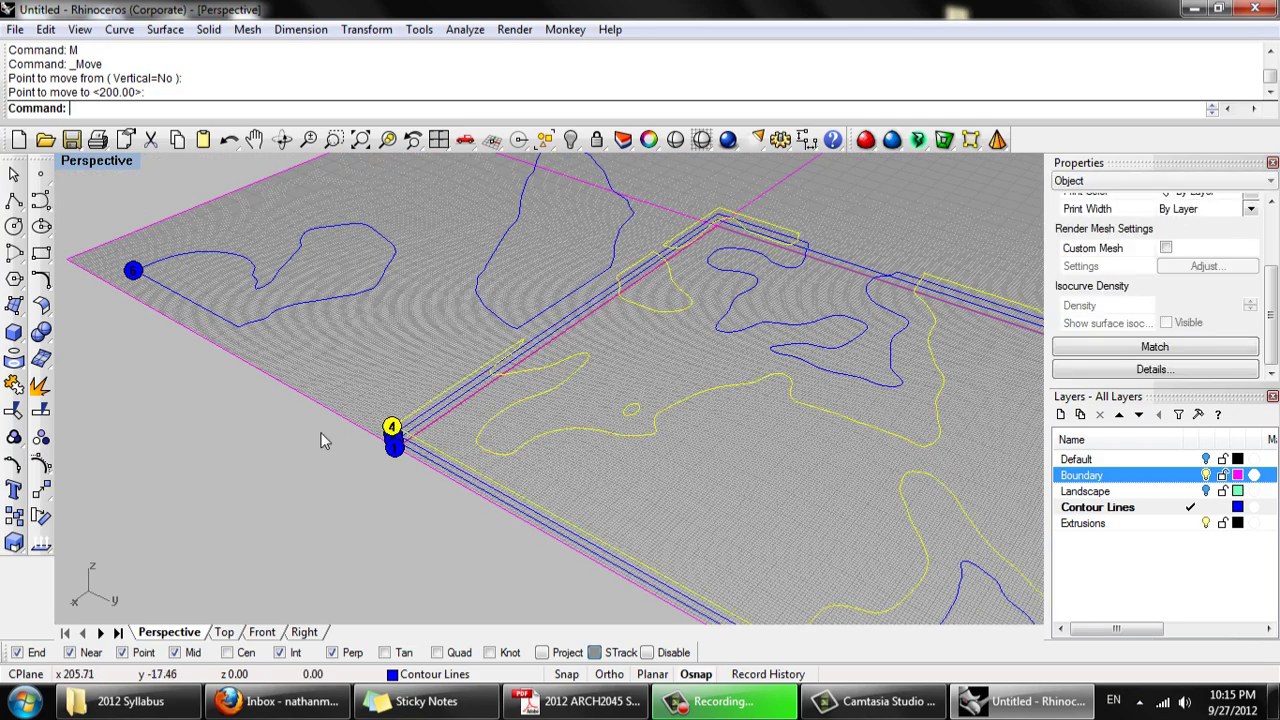
scroll(393, 430, "down", 3)
type("M")
key("Return")
left_click(770, 418)
scroll(365, 478, "down", 3)
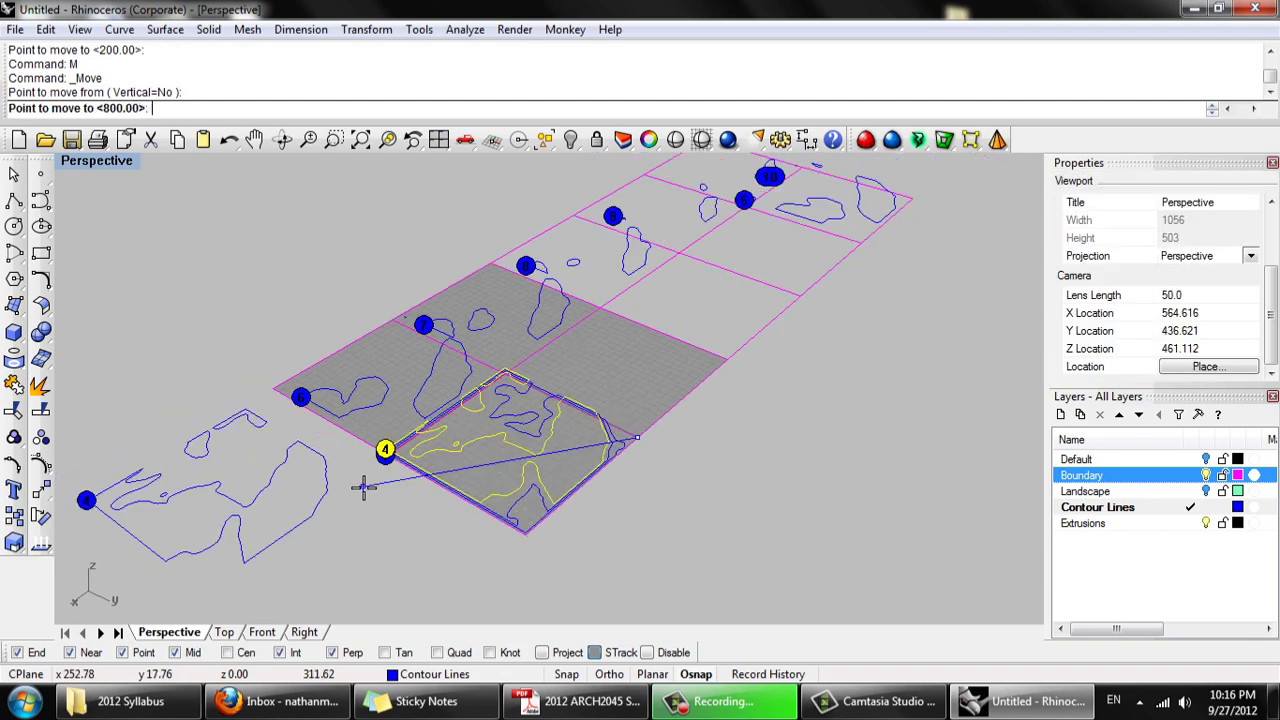
key("Escape")
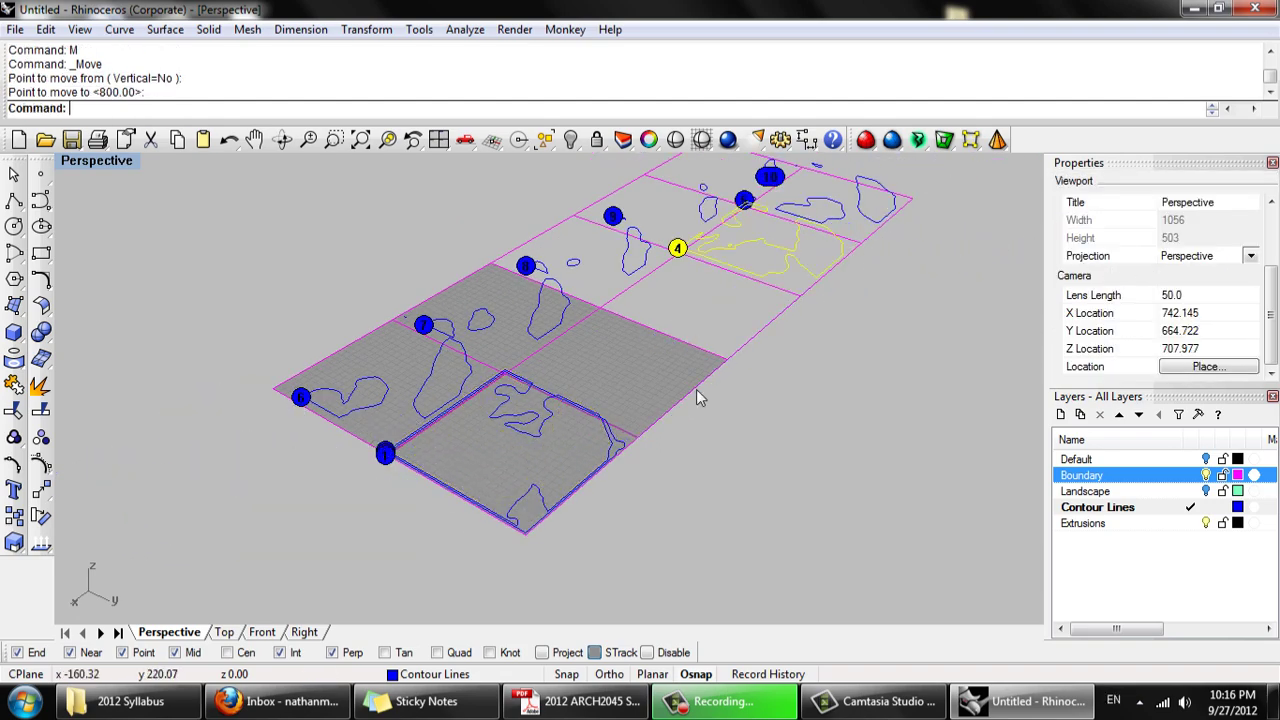
Move the level 3 contour group by the same corner into the first-row square next to level 4
scroll(388, 449, "up", 4)
scroll(389, 445, "up", 3)
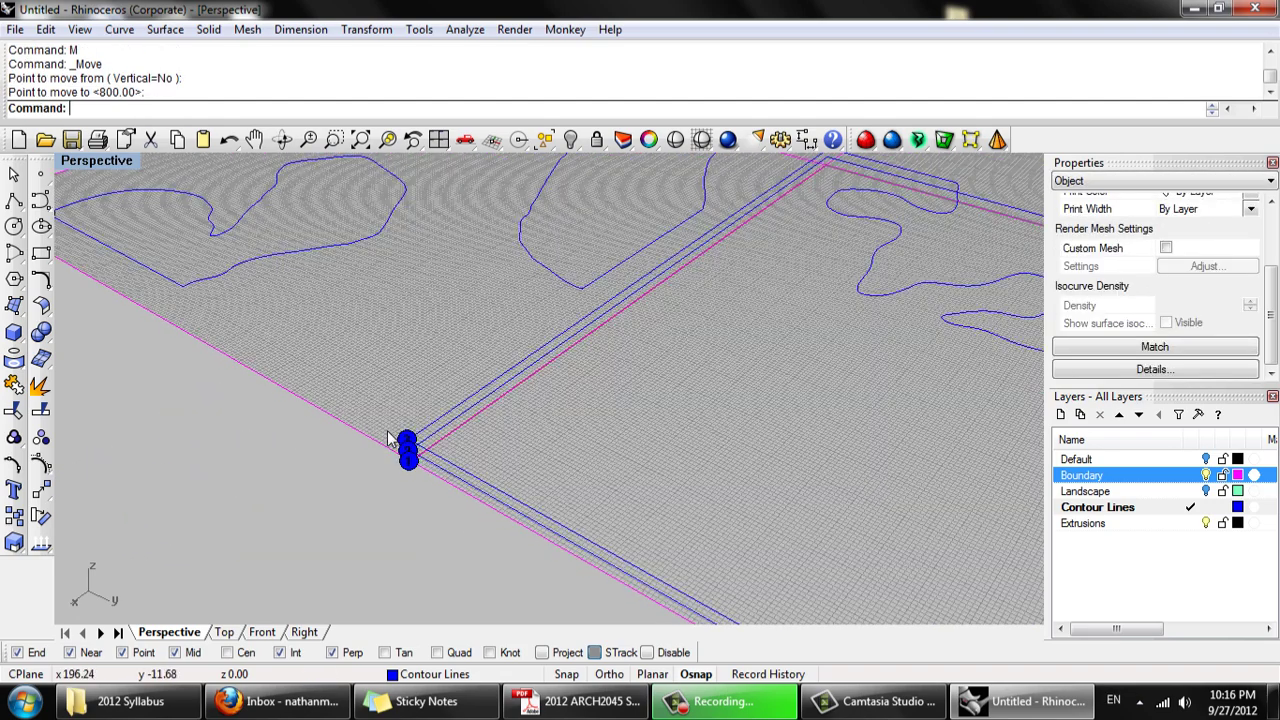
scroll(286, 423, "down", 5)
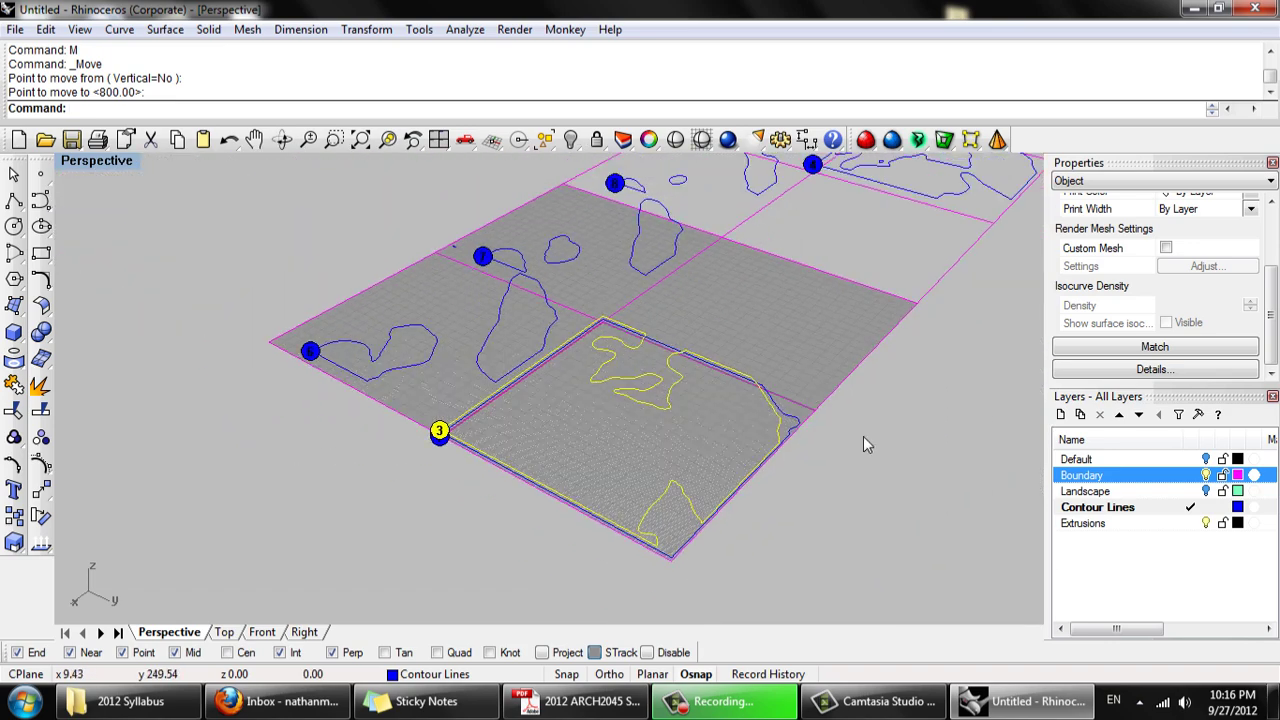
type("m")
key("Return")
left_click(814, 410)
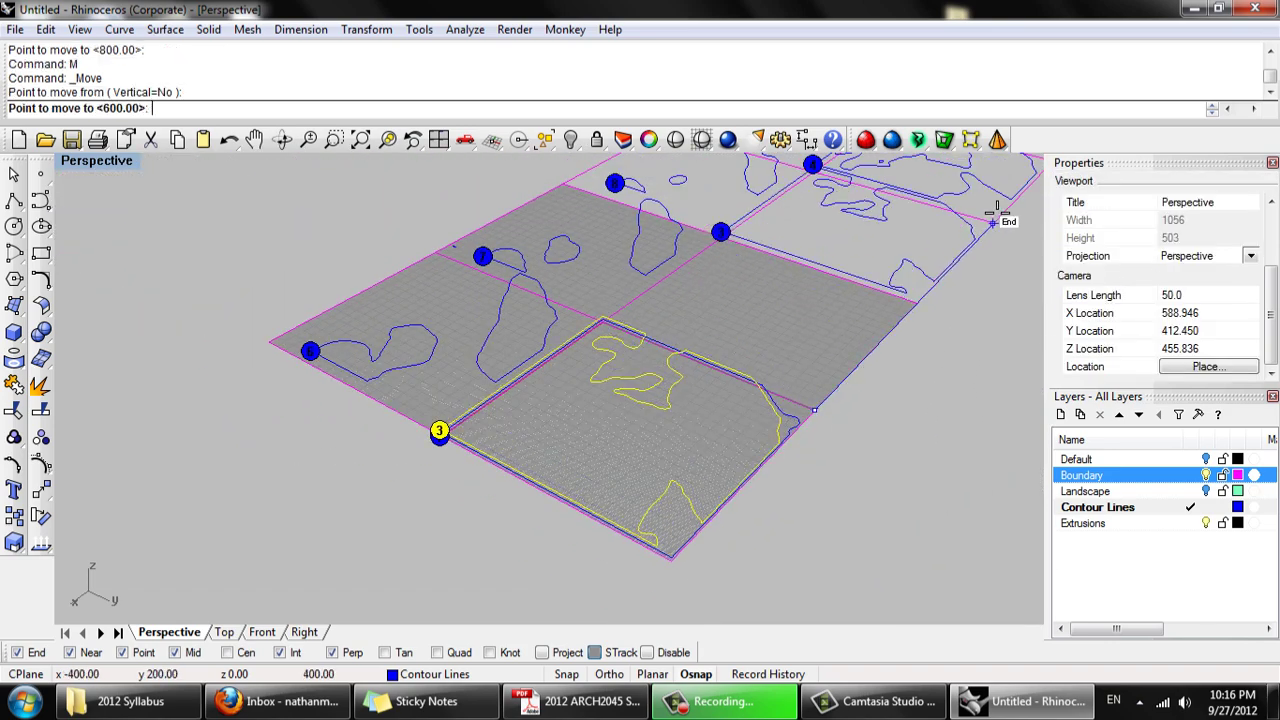
left_click(1002, 215)
Move the level 2 contour group by the same corner into the first-row square between levels 1 and 3
left_click(451, 433)
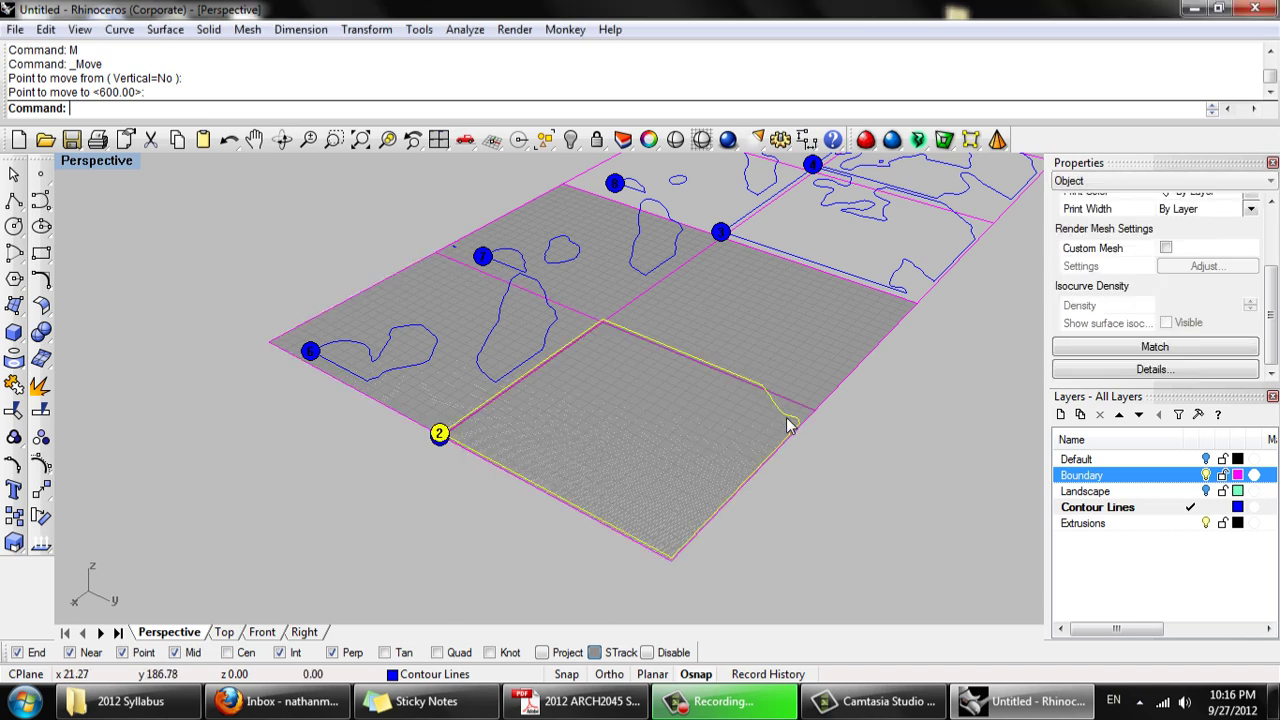
key("Return")
type("m")
key("Return")
left_click(816, 410)
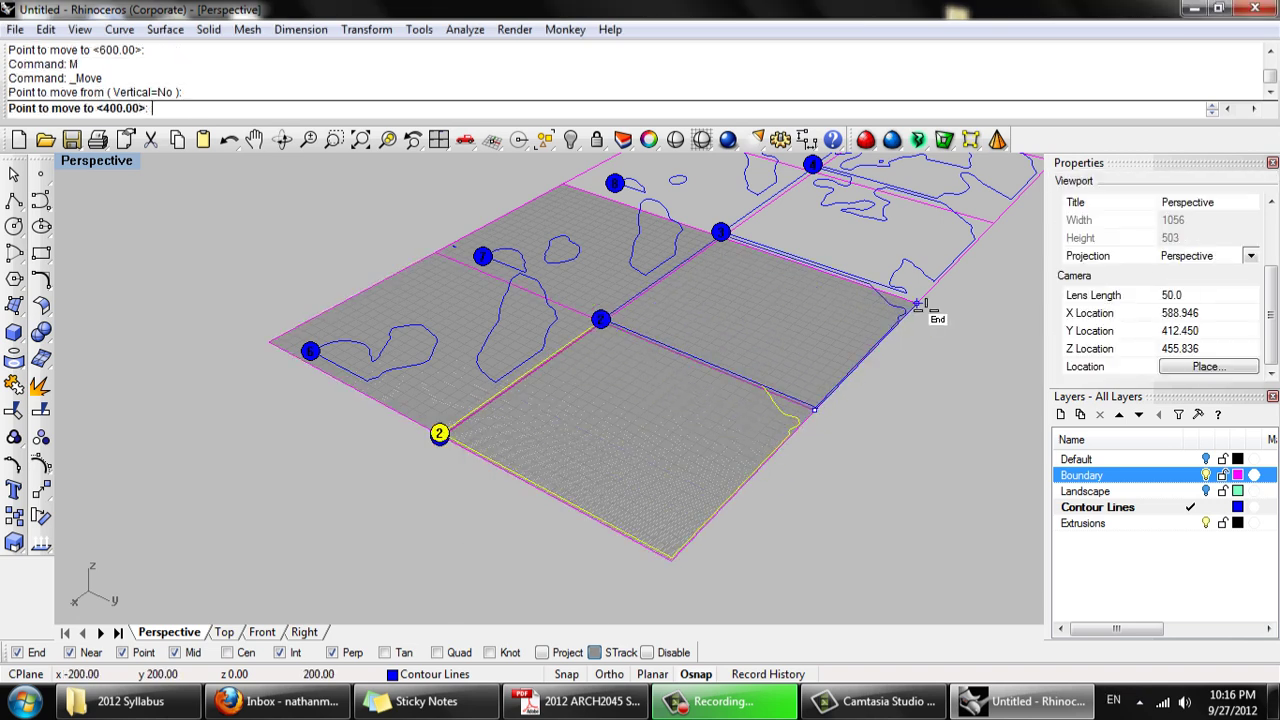
left_click(912, 302)
Inspect the level 1 outline and the whole ten-square layout from several angles, including a low side view of the contour heights
left_click(939, 408)
right_click_drag(891, 437, 317, 554)
scroll(235, 523, "up", 3)
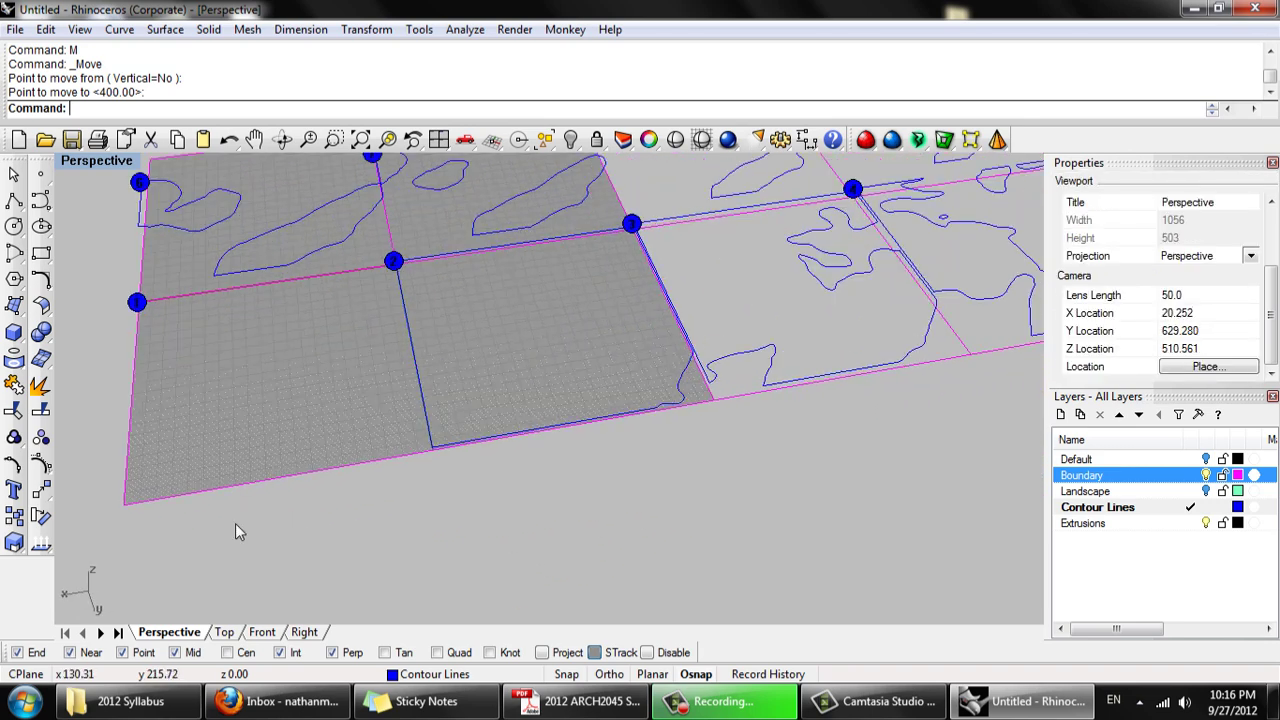
left_click(180, 482)
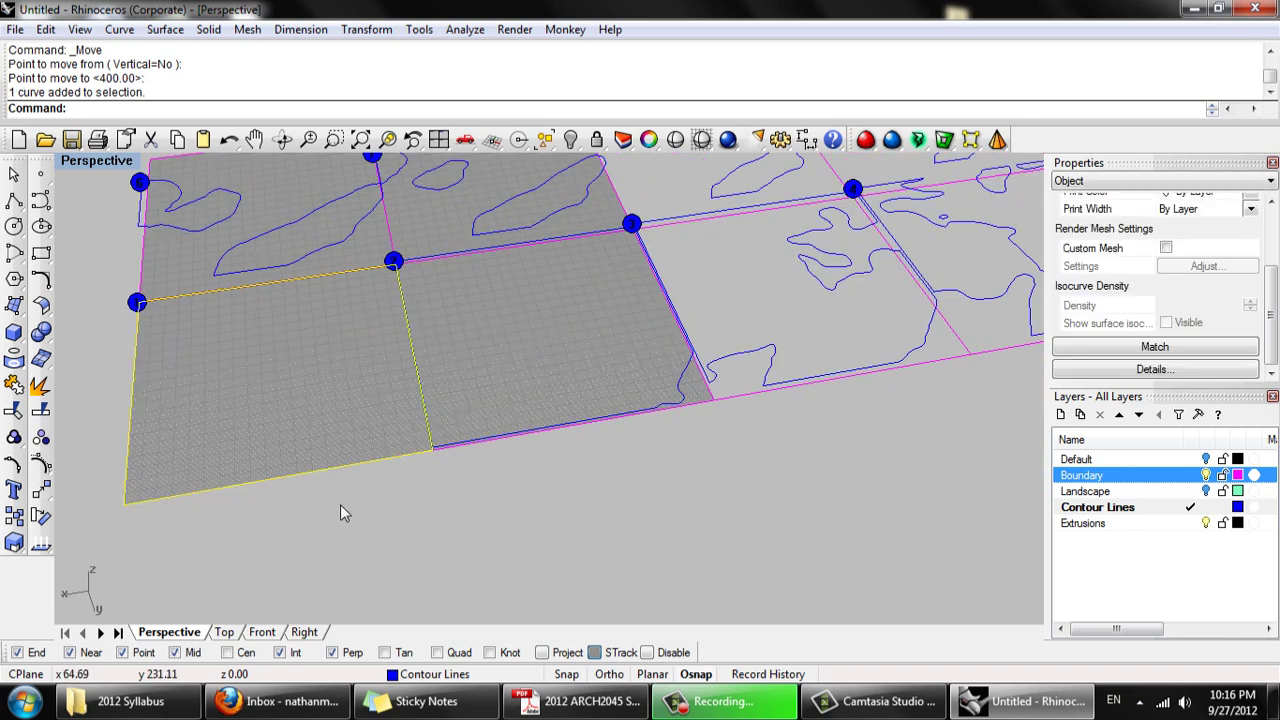
scroll(346, 505, "down", 3)
right_click_drag(360, 543, 295, 538)
scroll(295, 538, "down", 2)
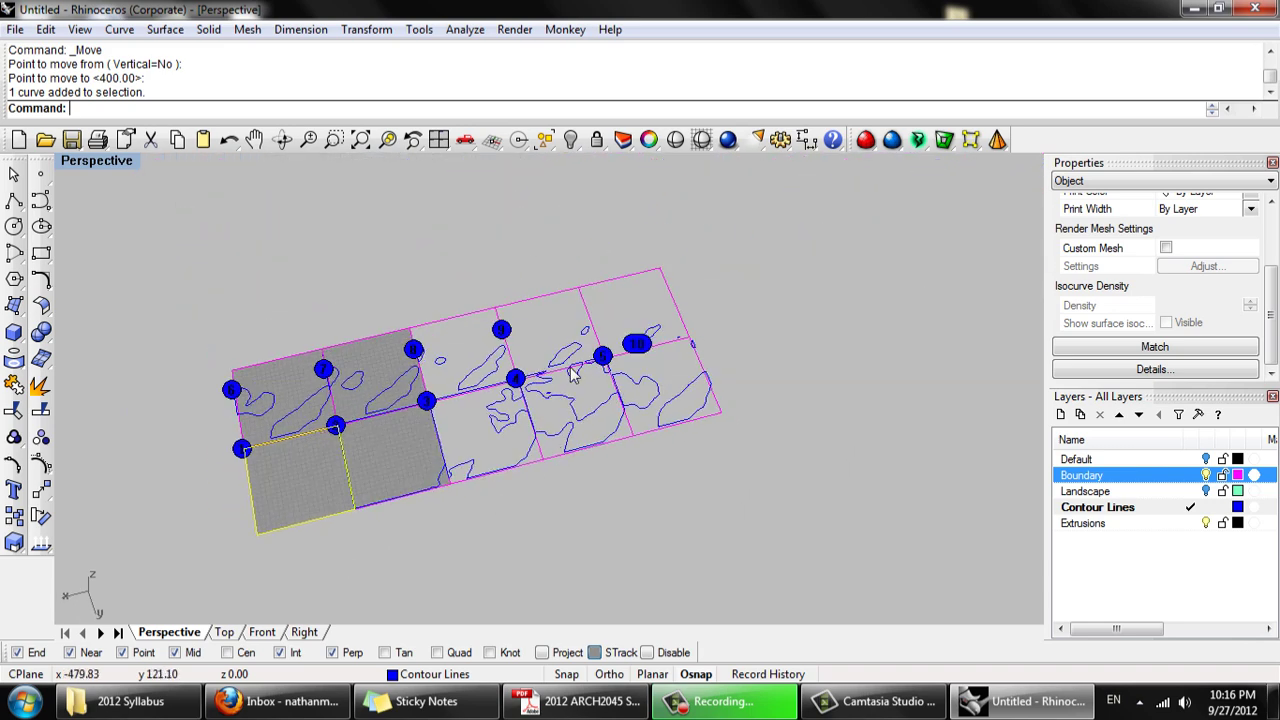
scroll(573, 376, "up", 4)
right_click_drag(609, 409, 549, 403)
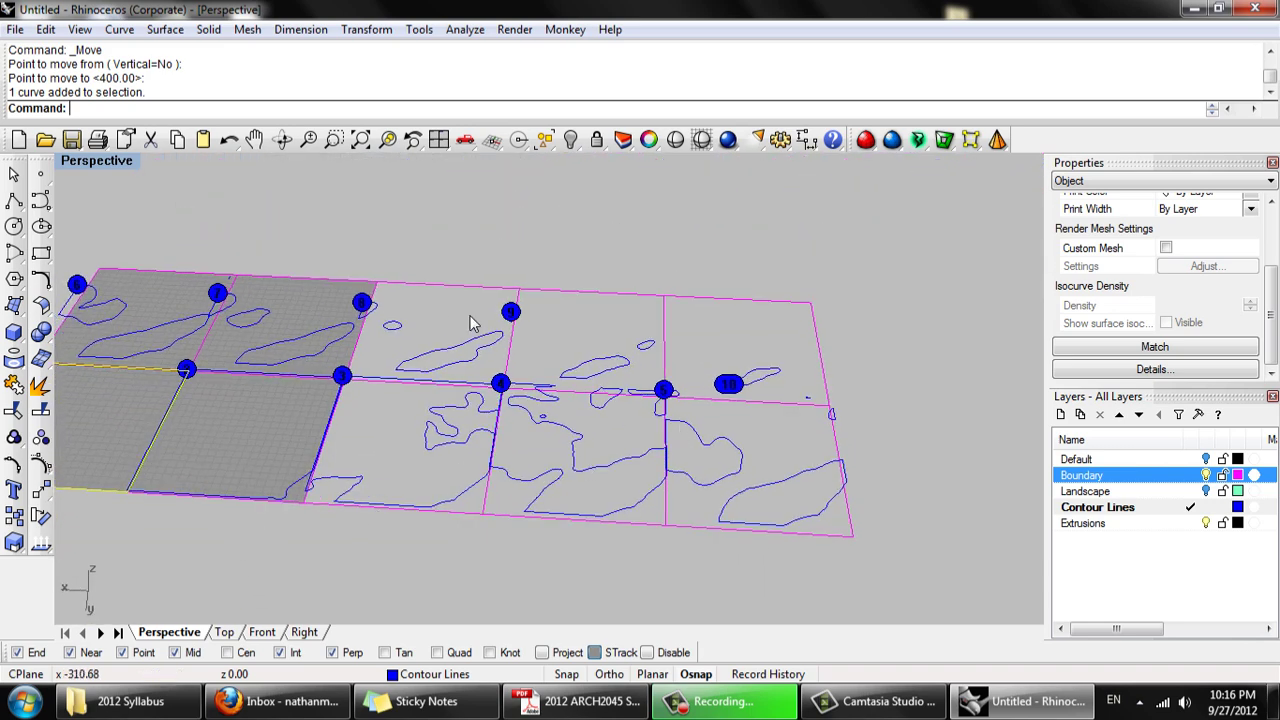
scroll(474, 323, "down", 2)
scroll(235, 380, "up", 1)
scroll(270, 418, "down", 1)
right_click_drag(276, 408, 247, 500)
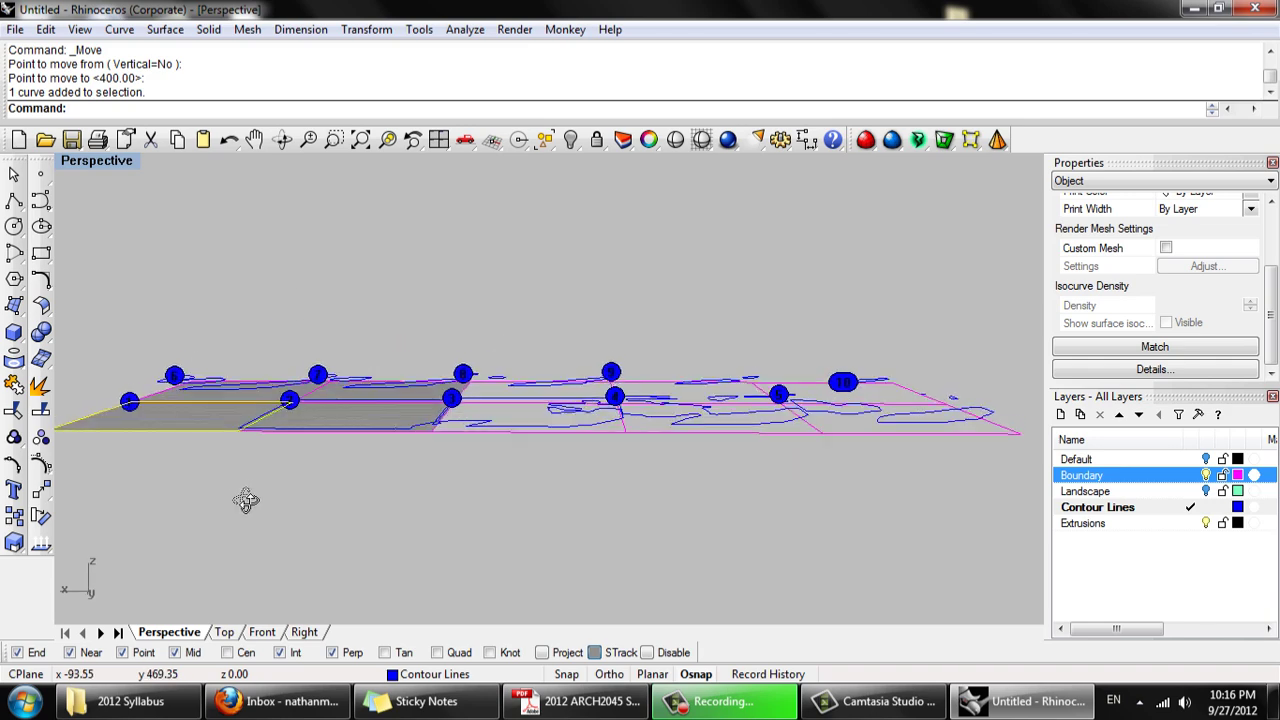
scroll(255, 502, "down", 3)
Flatten all contours, number dots and boundary squares with SetPt, setting only world Z to the level 1 square's outer corner
left_click_drag(270, 350, 92, 318)
right_click_drag(151, 356, 193, 425)
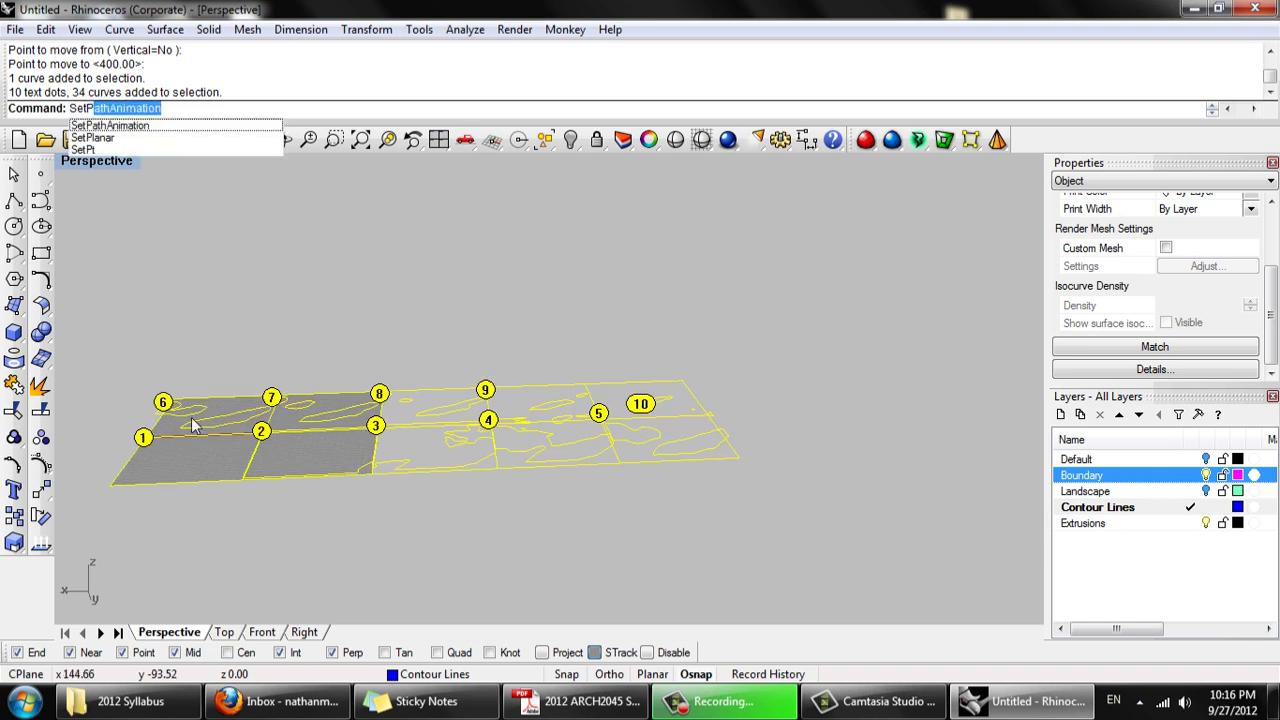
type("t")
key("Return")
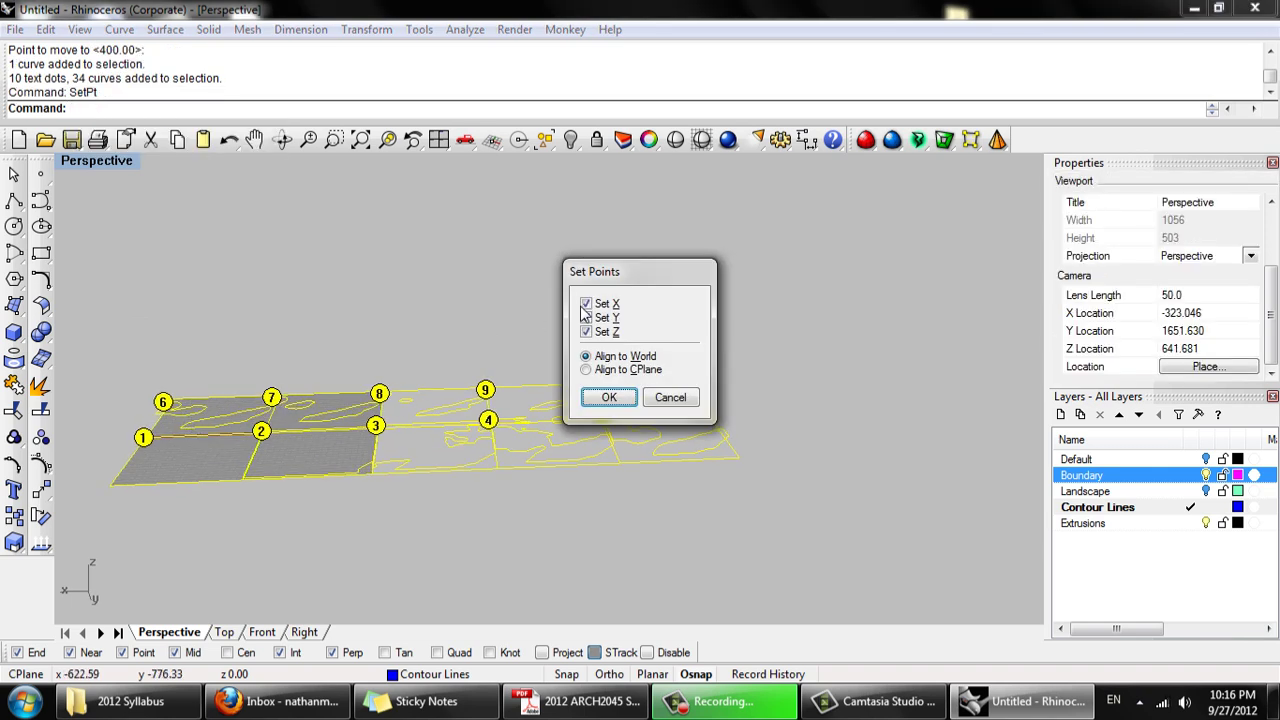
left_click(610, 398)
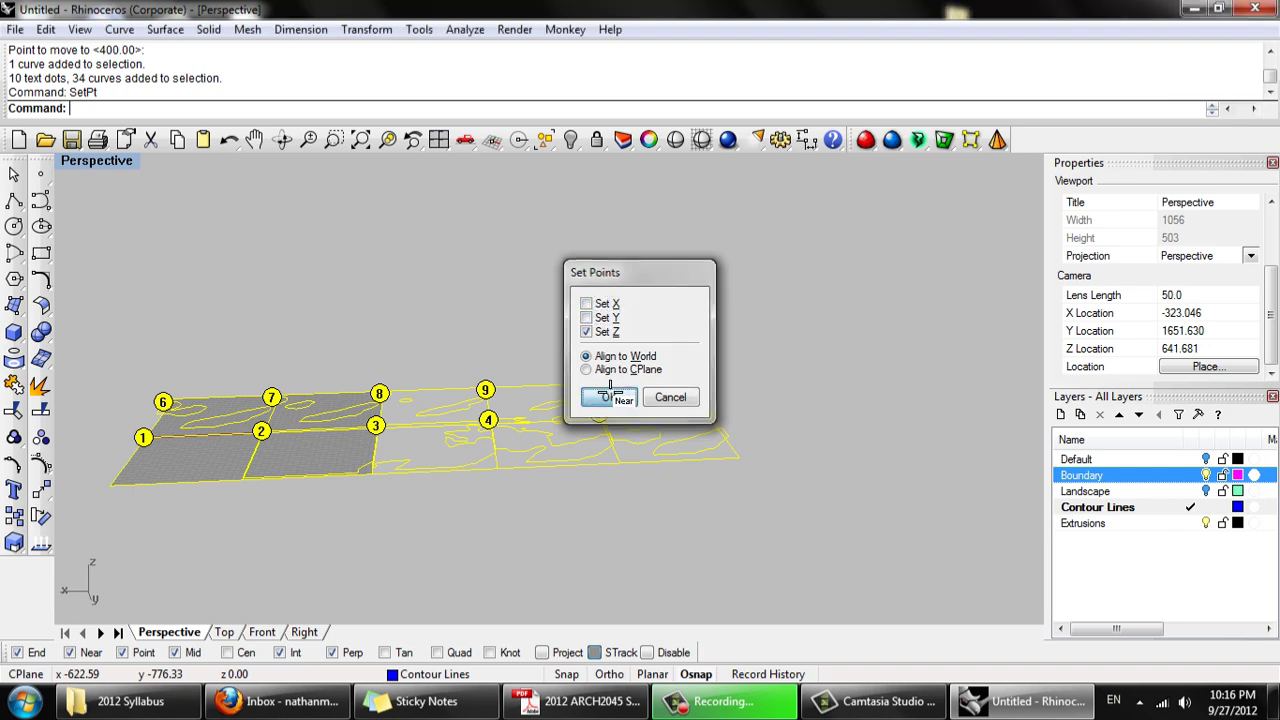
left_click(110, 487)
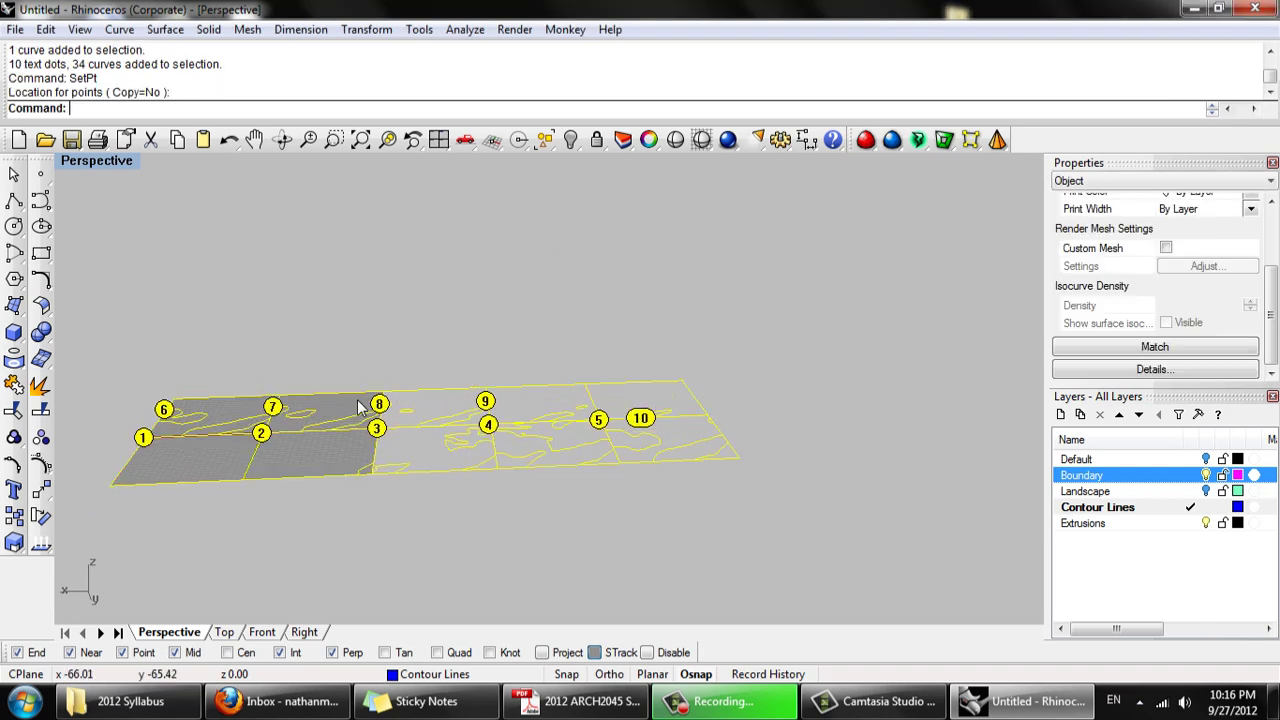
left_click(462, 330)
right_click_drag(620, 432, 515, 460)
left_click(730, 701)
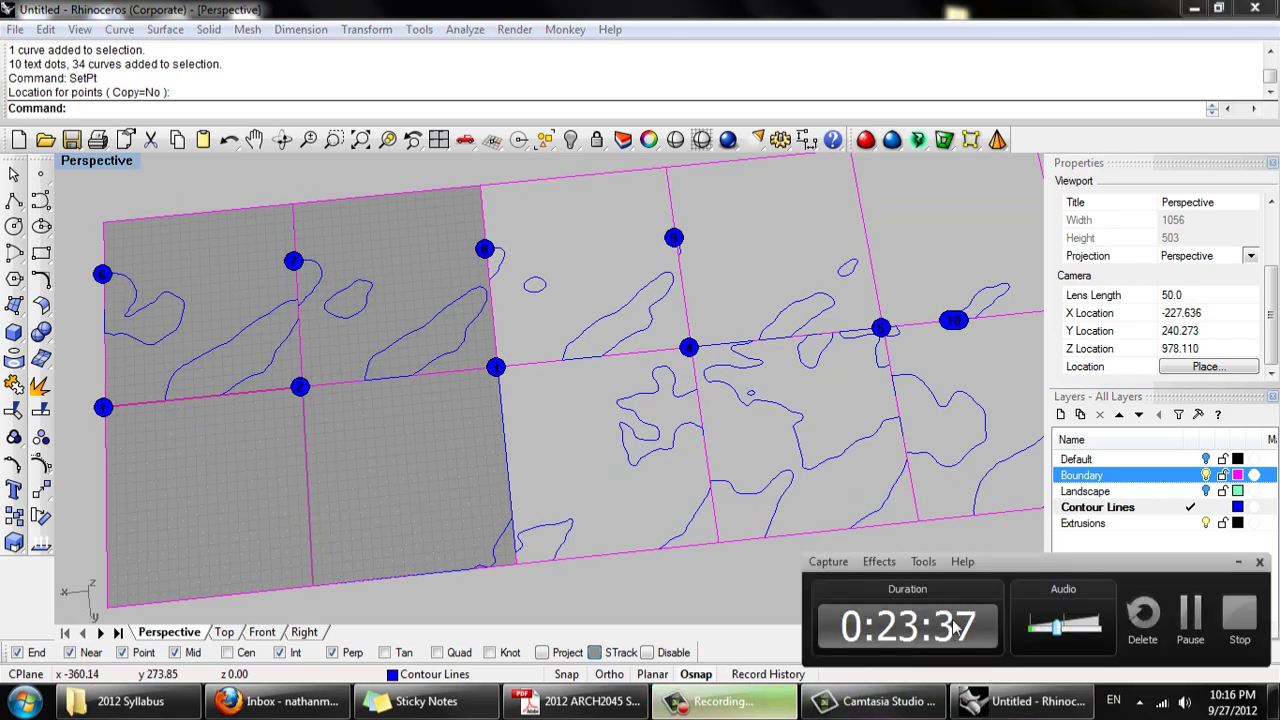
left_click(1184, 620)
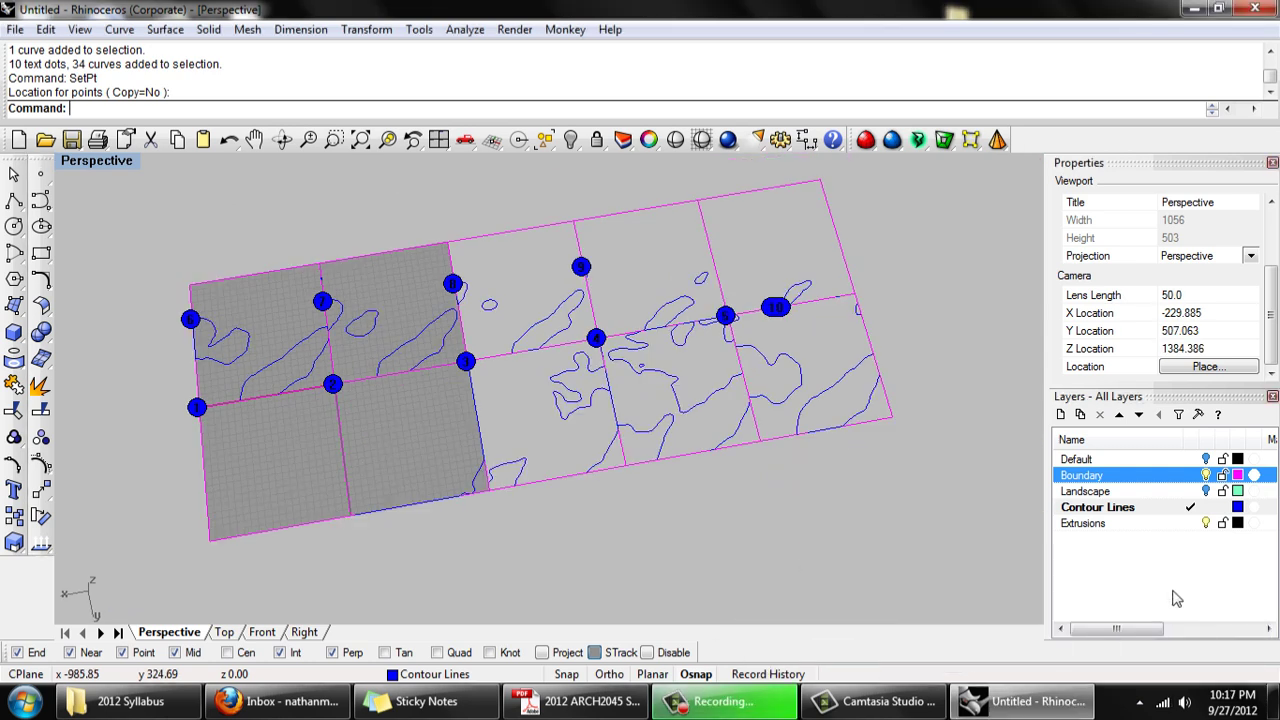
Hide the Boundary layer and select all closed curves with SelClosedCrv
left_click(1206, 476)
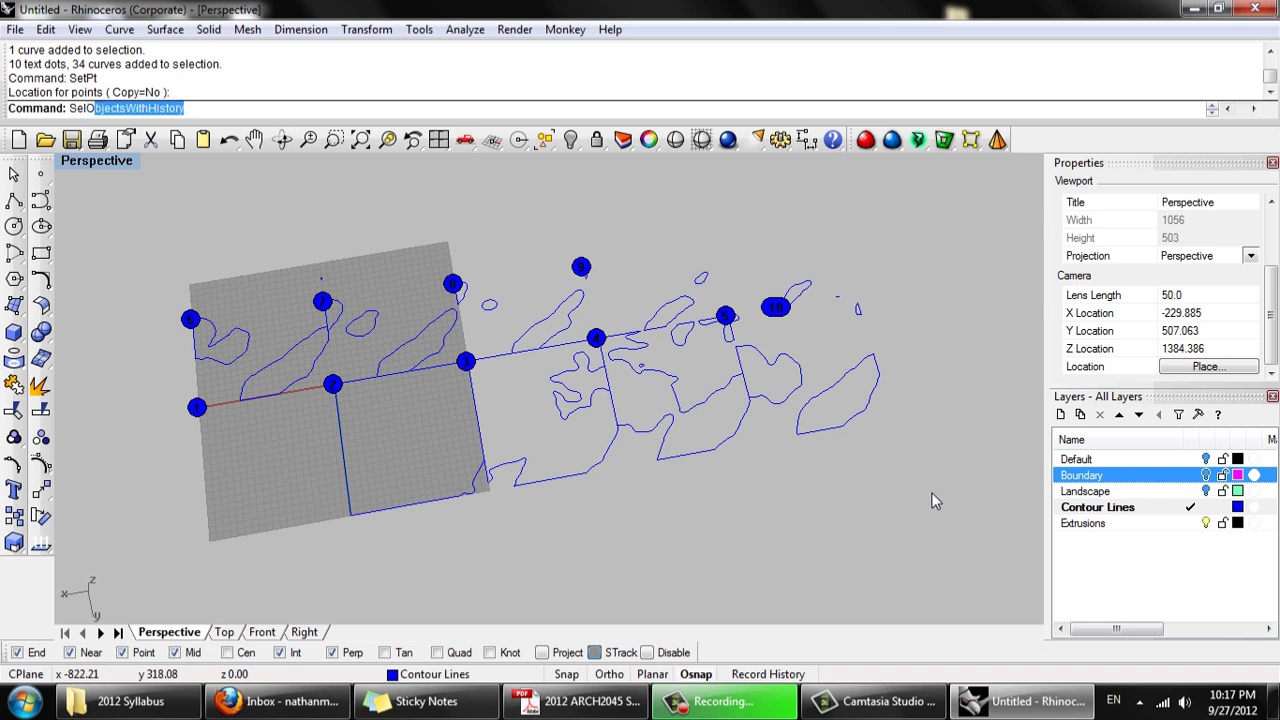
key("BackSpace")
key("BackSpace")
type("Cl")
key("Return")
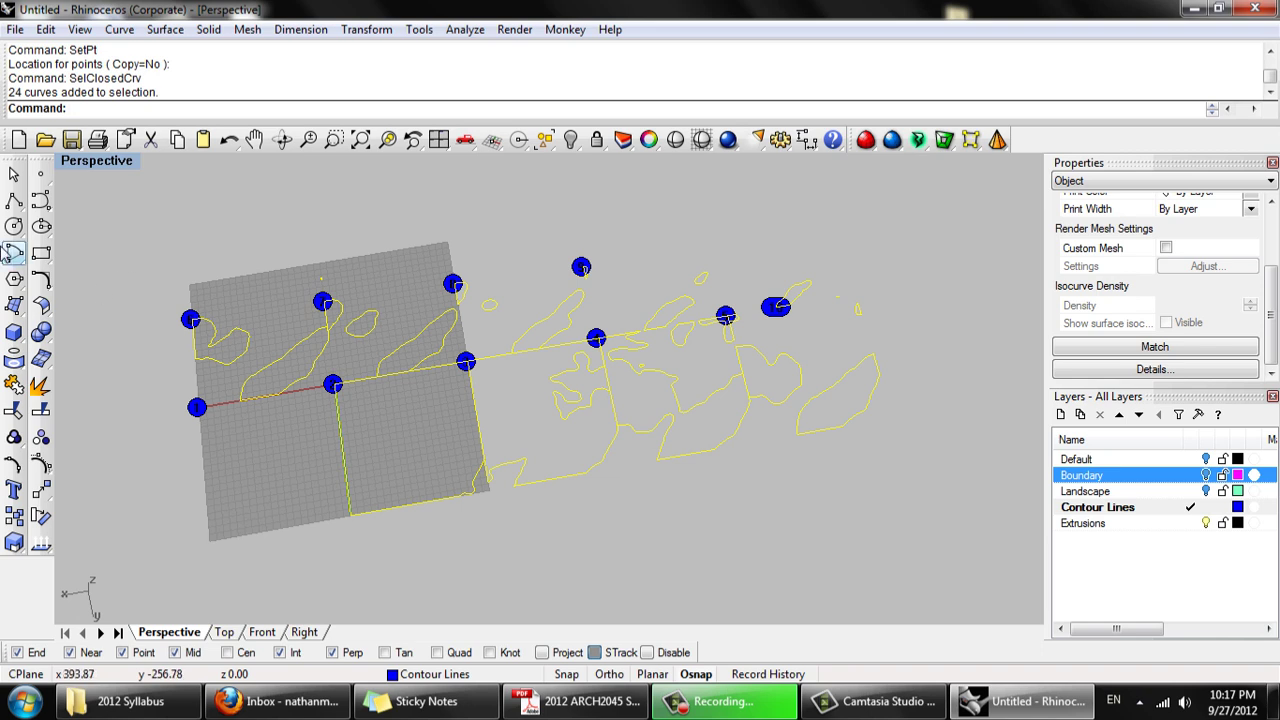
left_click(19, 310)
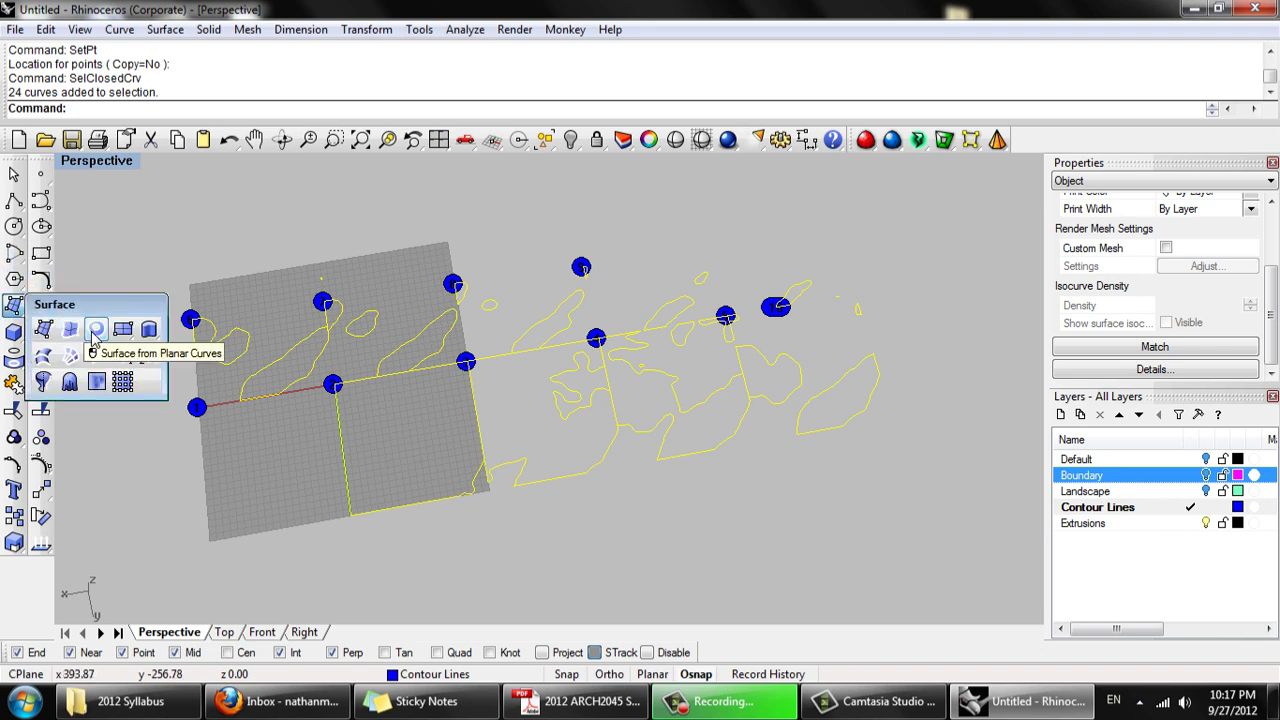
type("Pla")
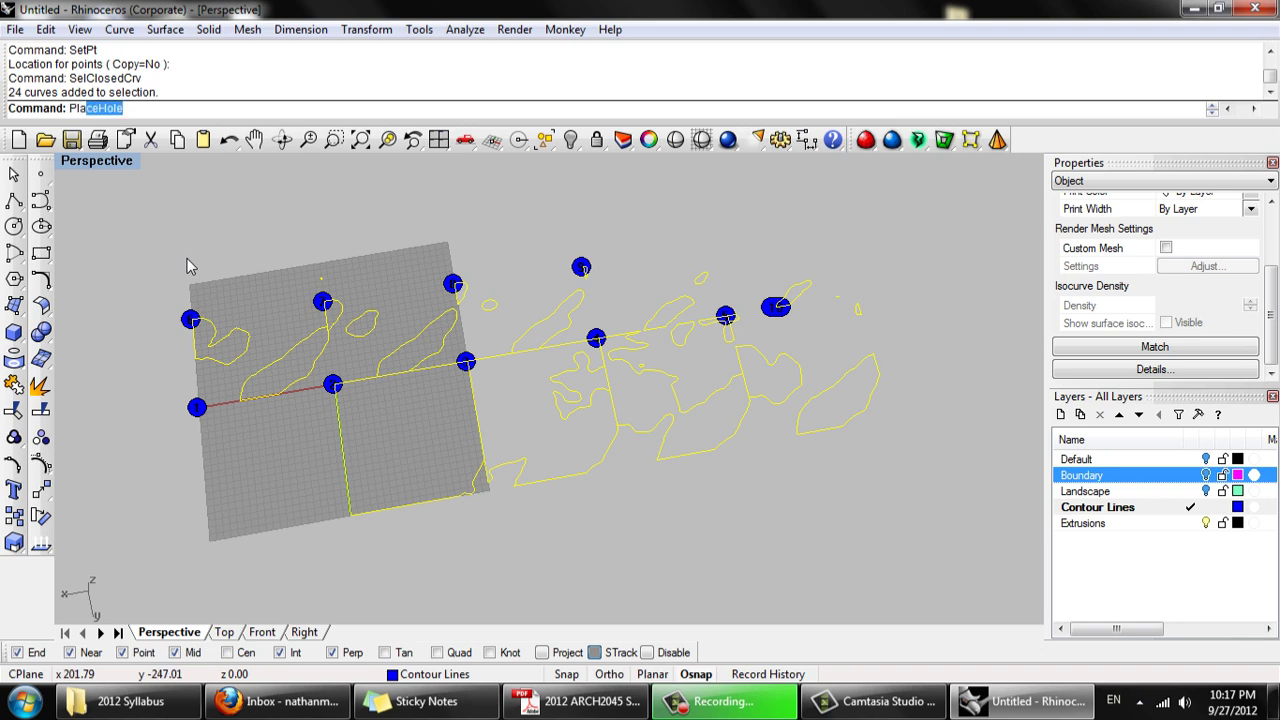
type("nar")
key("Return")
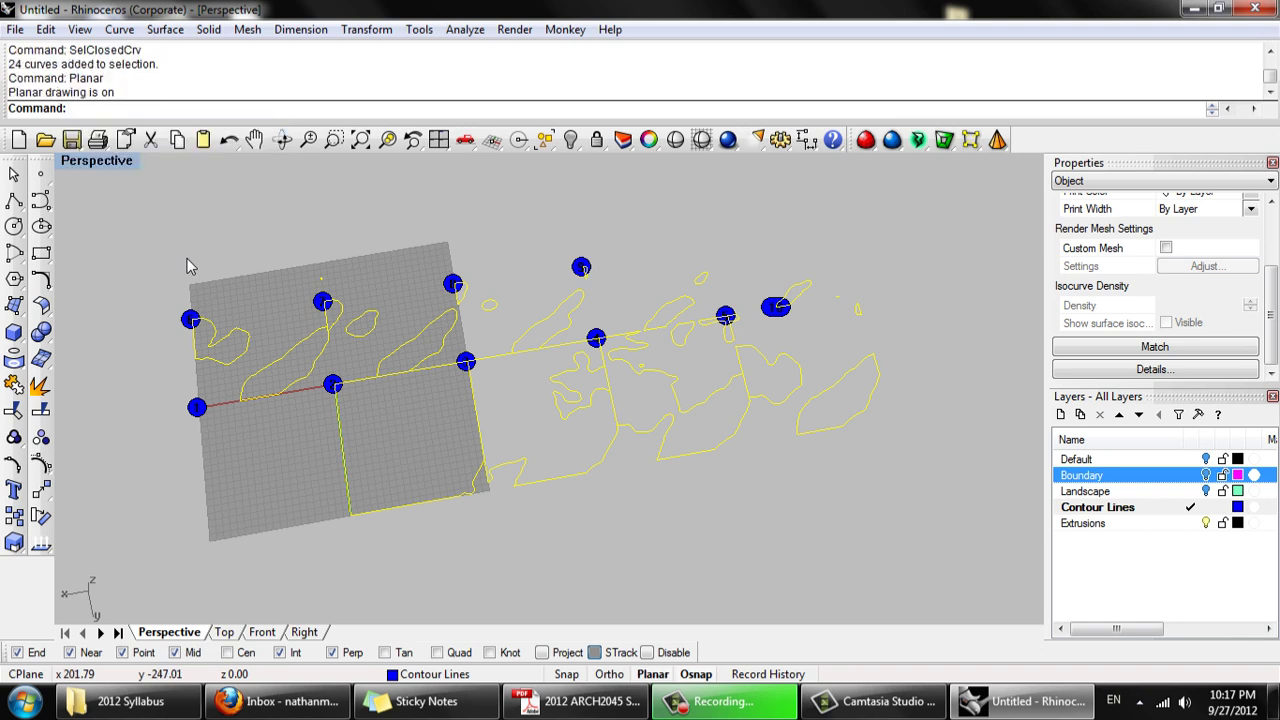
Create planar surfaces from the selected closed contour curves with PlanarSrf
type("Plan")
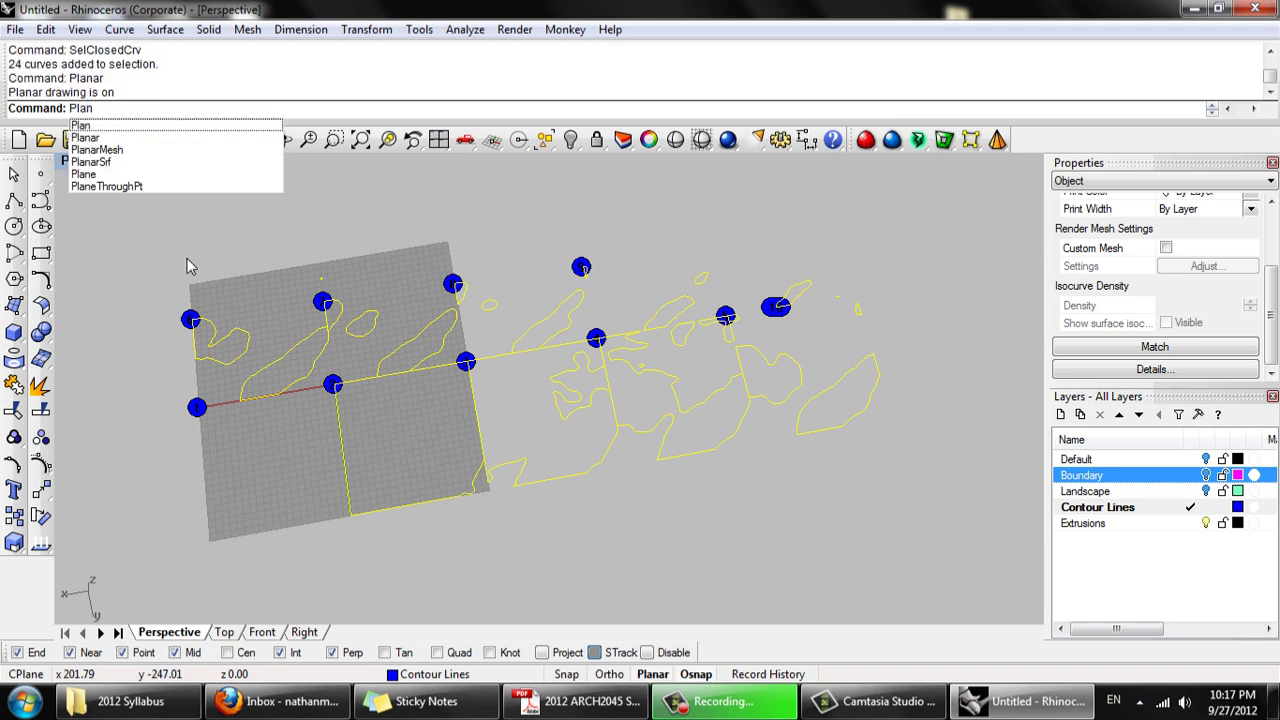
key("Down")
key("Down")
key("Down")
key("Return")
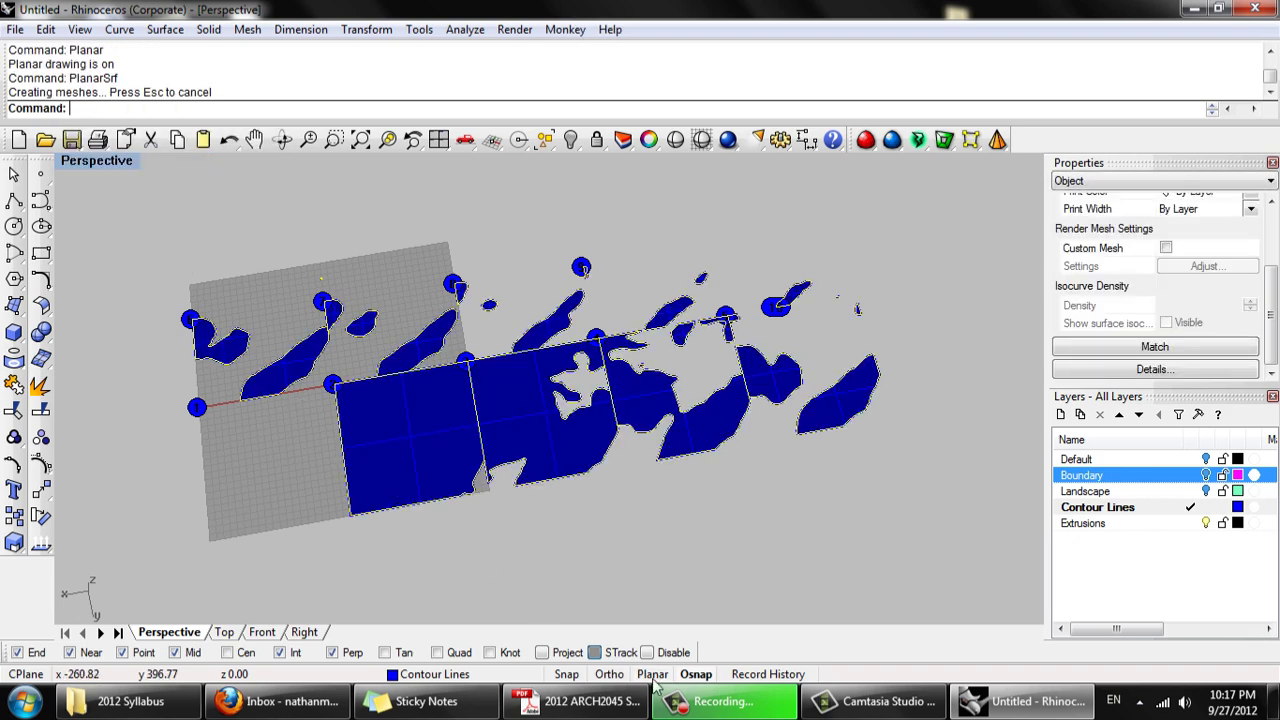
Clear the selection and turn the Boundary layer back on over the new planar surfaces
key("Escape")
right_click_drag(457, 523, 548, 449)
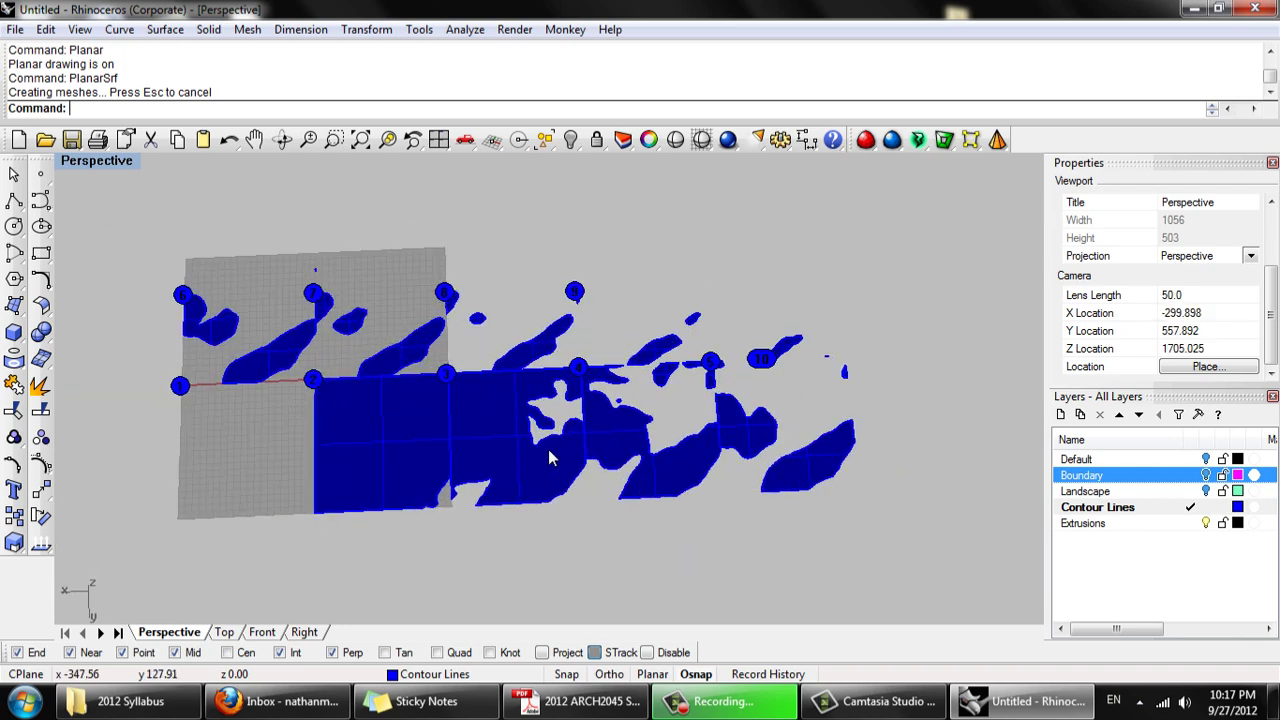
scroll(548, 449, "up", 3)
scroll(540, 440, "down", 3)
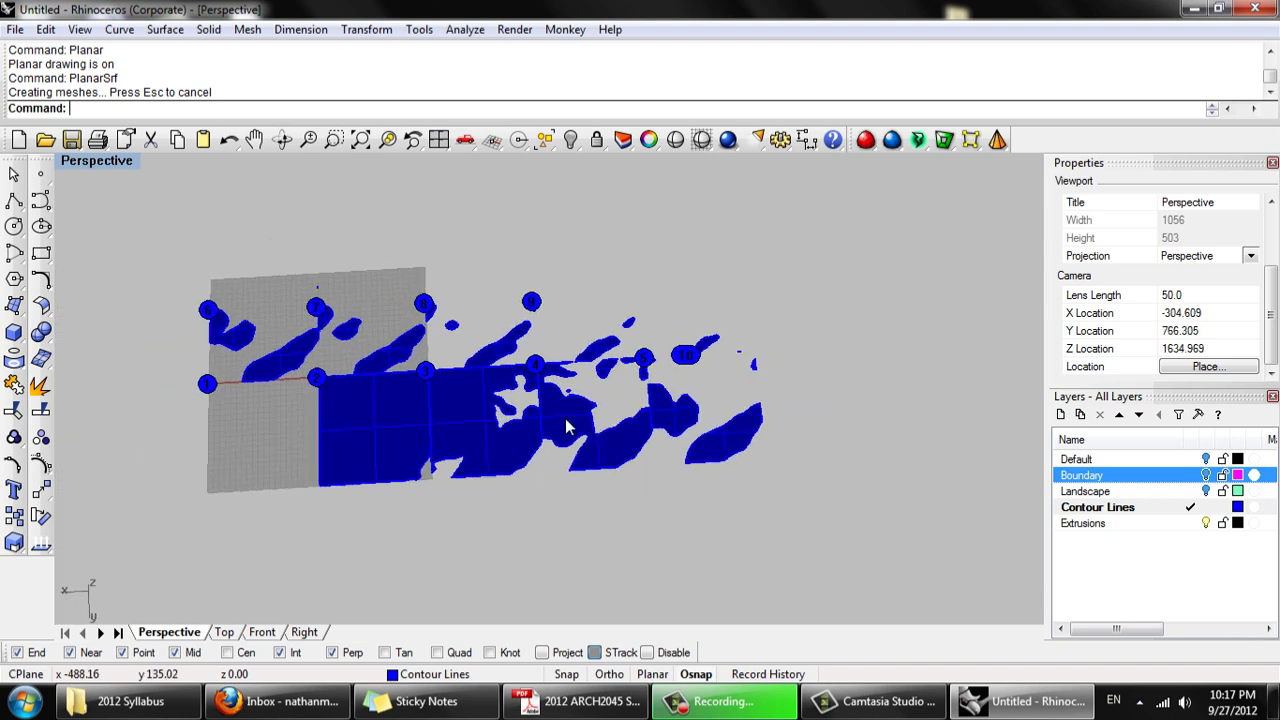
scroll(362, 334, "up", 1)
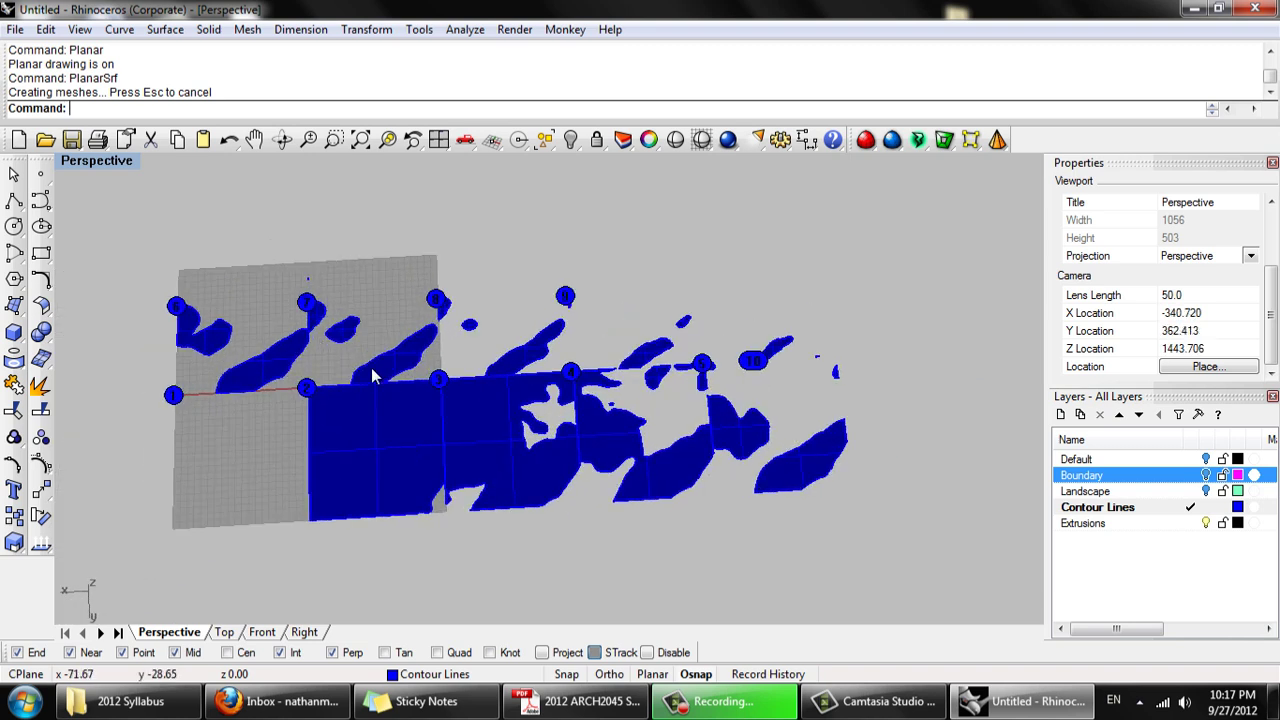
left_click(1206, 476)
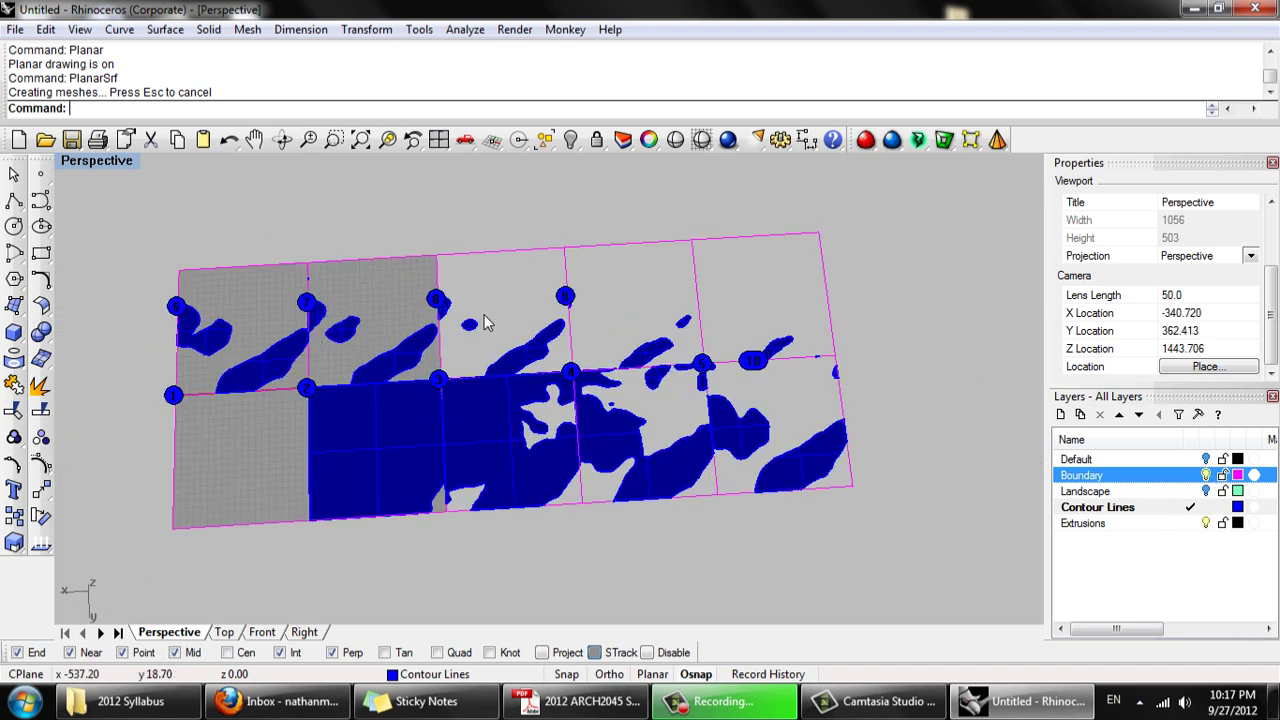
Examine the planar surfaces inside their boundary squares for any level that is still unfilled
scroll(752, 450, "up", 5)
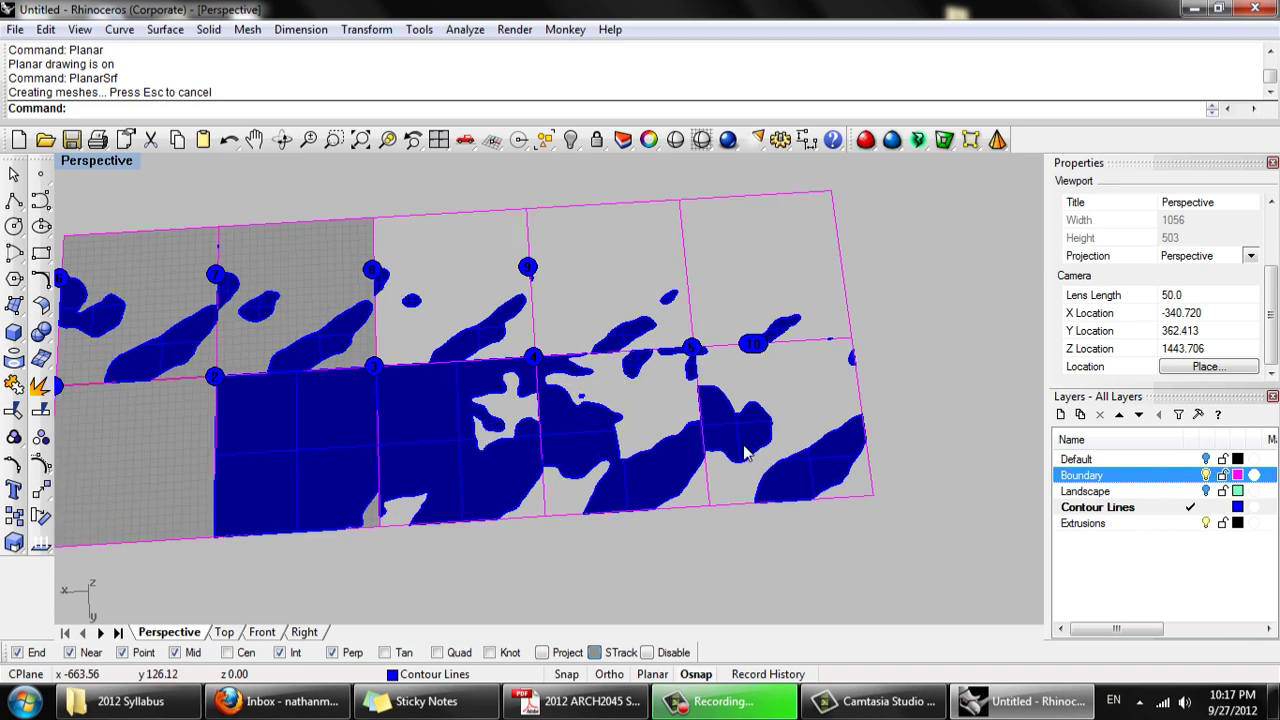
right_click_drag(665, 449, 634, 397)
scroll(640, 412, "down", 3)
scroll(297, 451, "up", 2)
scroll(295, 451, "up", 3)
right_click_drag(297, 450, 371, 425)
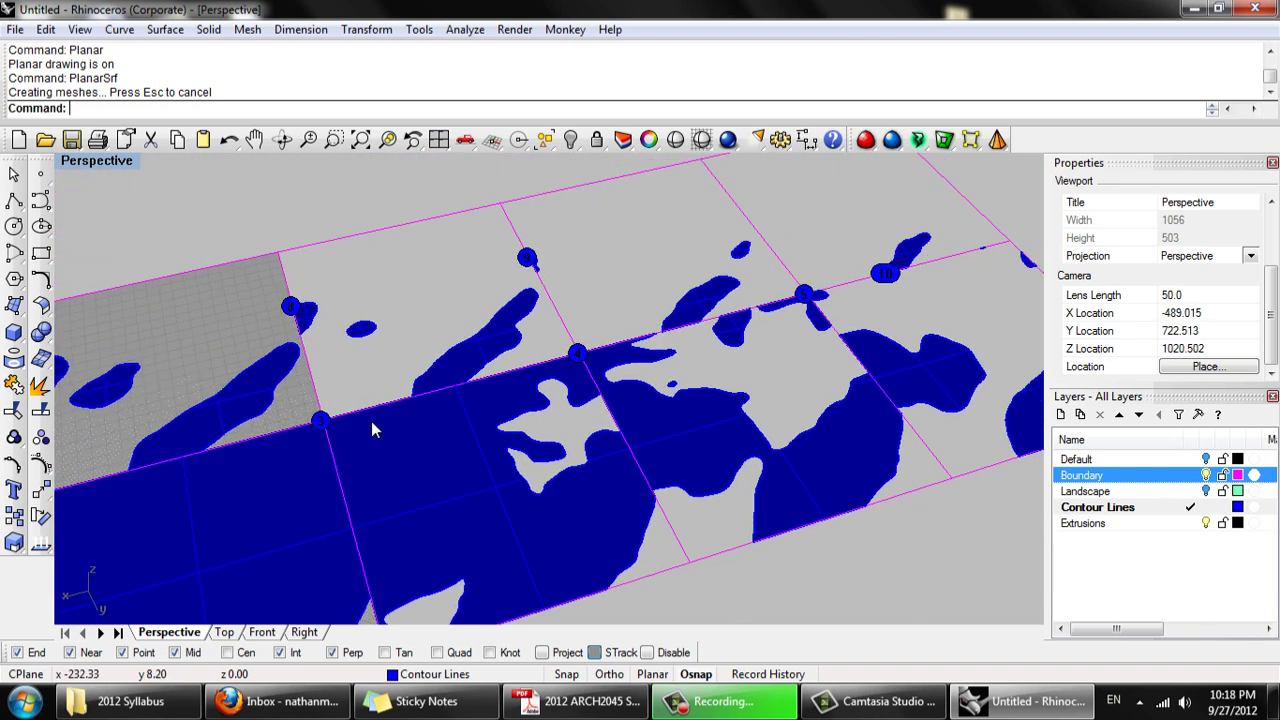
scroll(590, 432, "down", 3)
right_click_drag(602, 430, 562, 446)
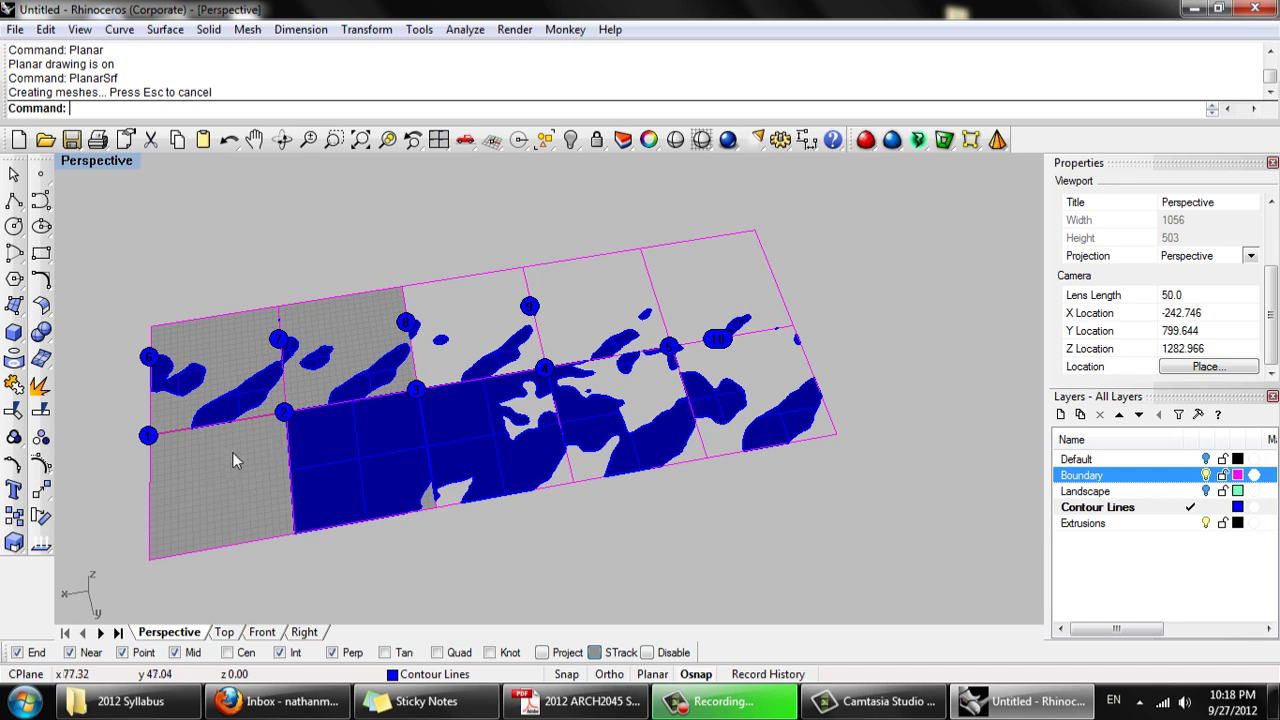
Create a planar surface from the level 1 boundary square with PlanarSrf
right_click_drag(232, 452, 236, 513)
left_click(238, 518)
right_click(270, 513)
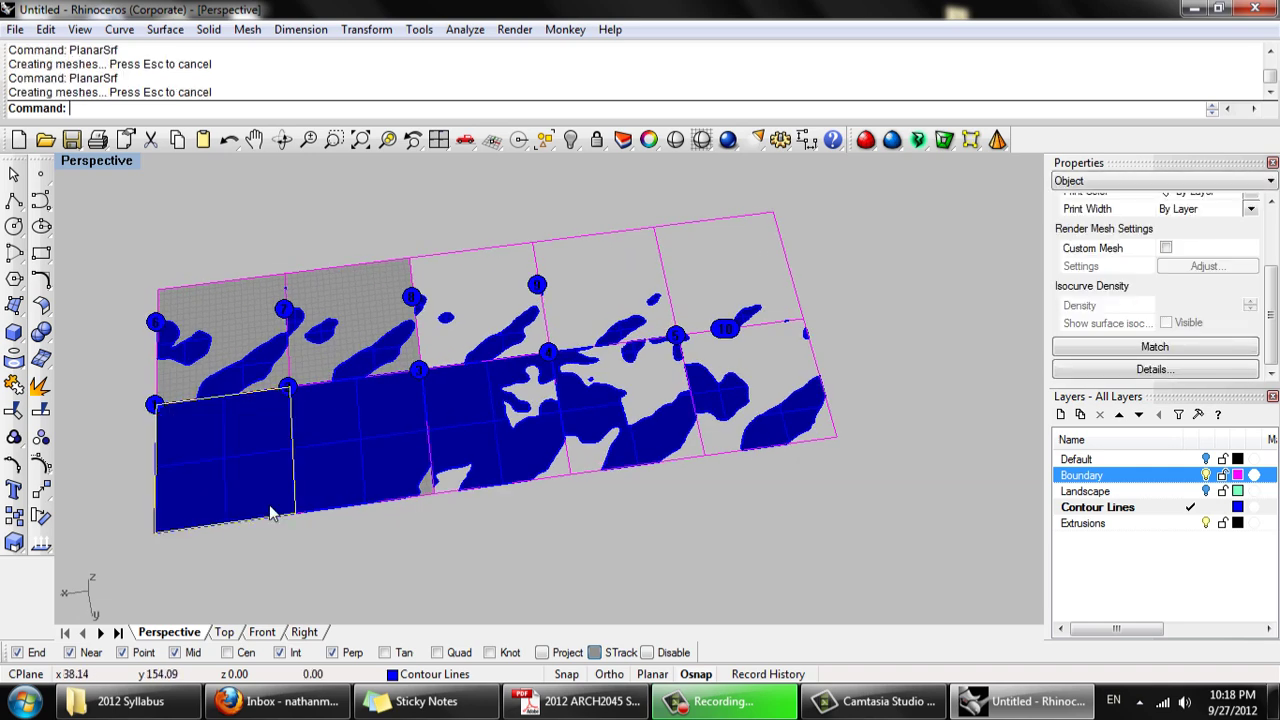
left_click(328, 532)
right_click_drag(328, 532, 301, 464)
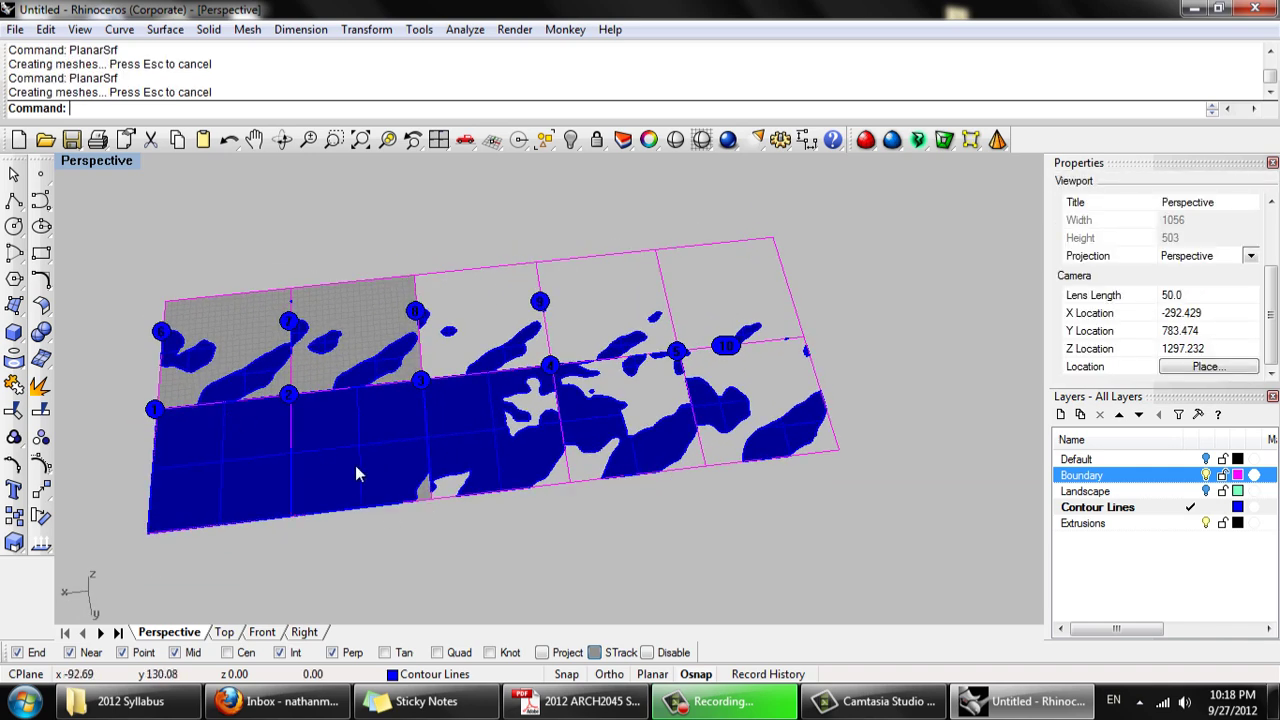
Switch to the Top view and frame the full ten-square layout
scroll(303, 471, "up", 4)
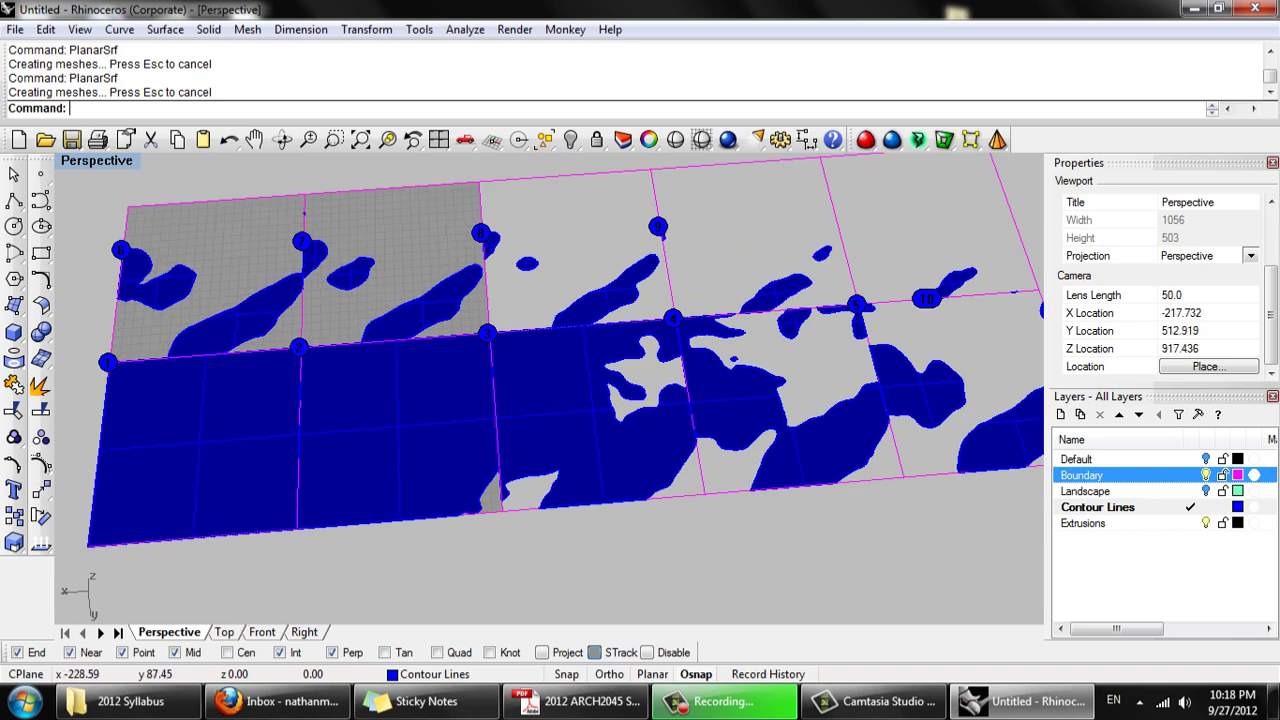
scroll(480, 425, "down", 3)
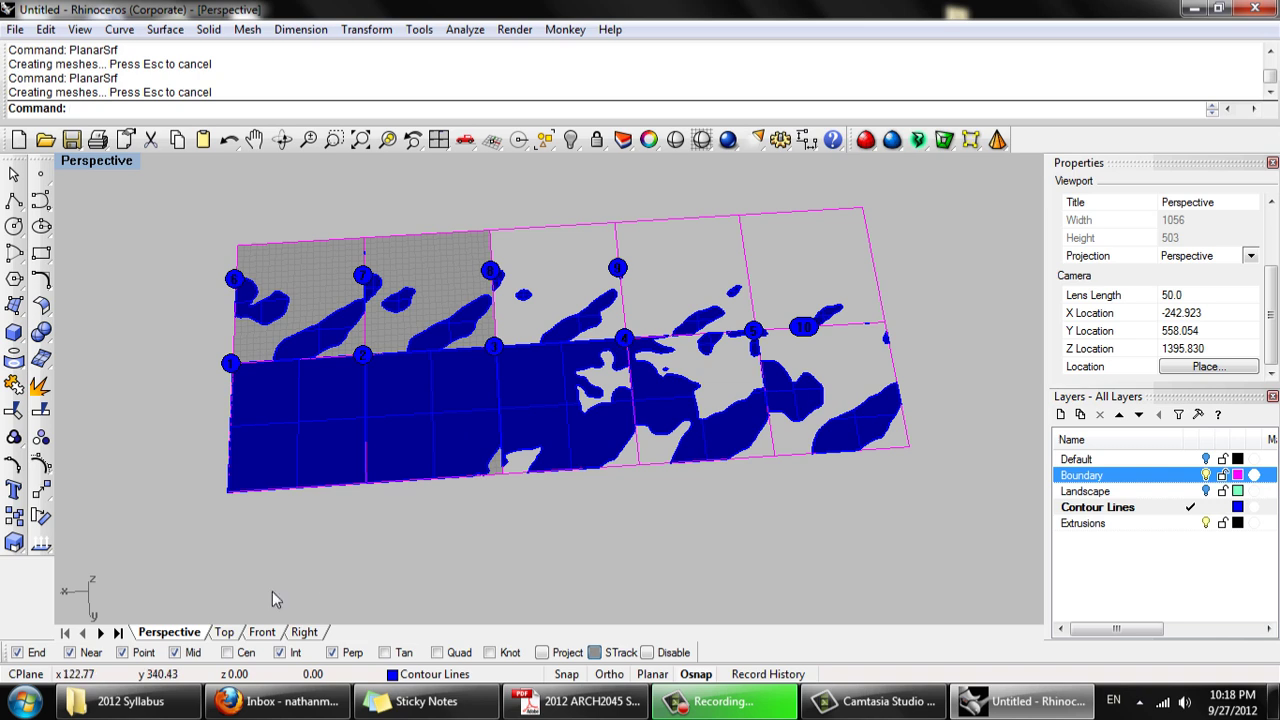
left_click(226, 636)
scroll(571, 409, "down", 3)
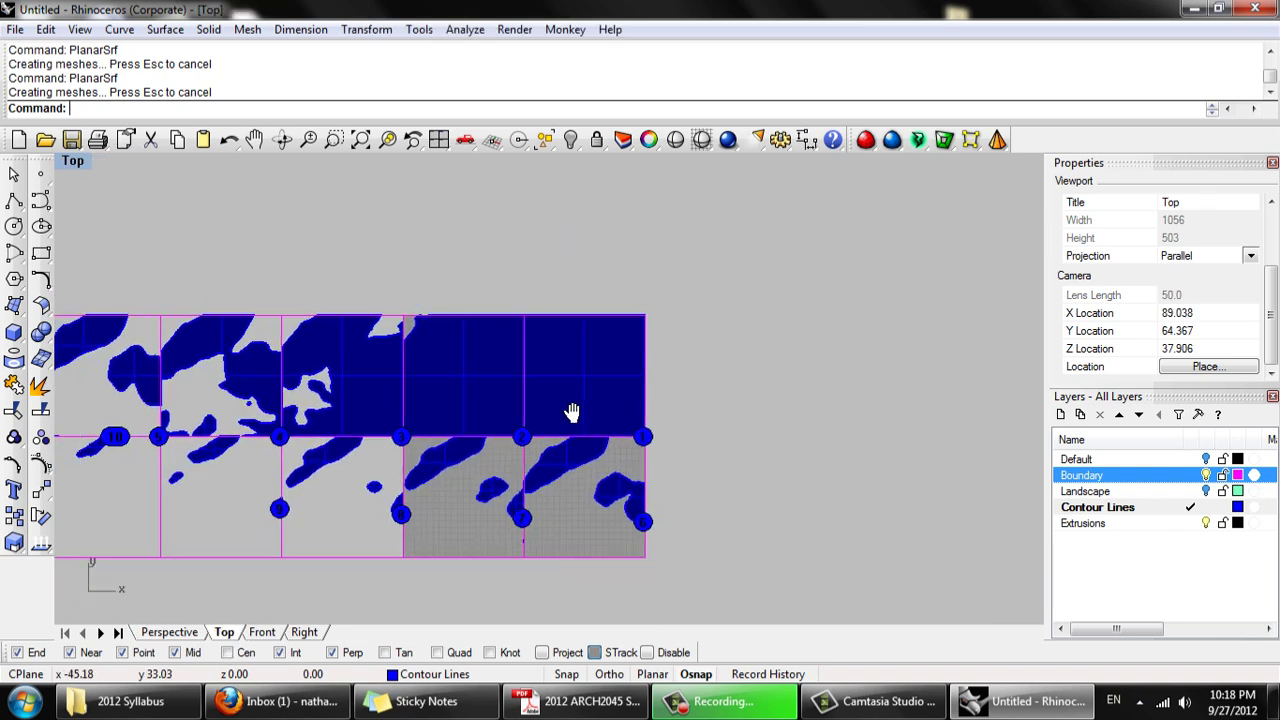
scroll(540, 457, "up", 1)
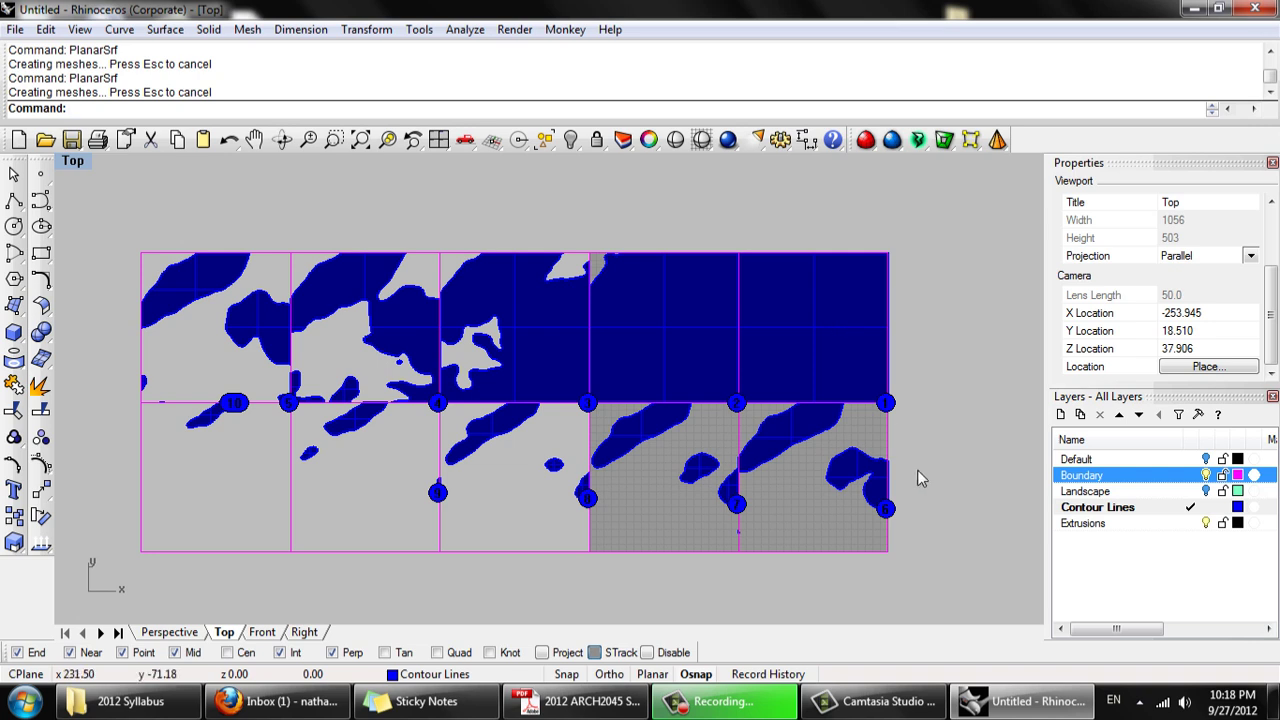
Add a new layer named Text below the Extrusions layer
left_click(1120, 523)
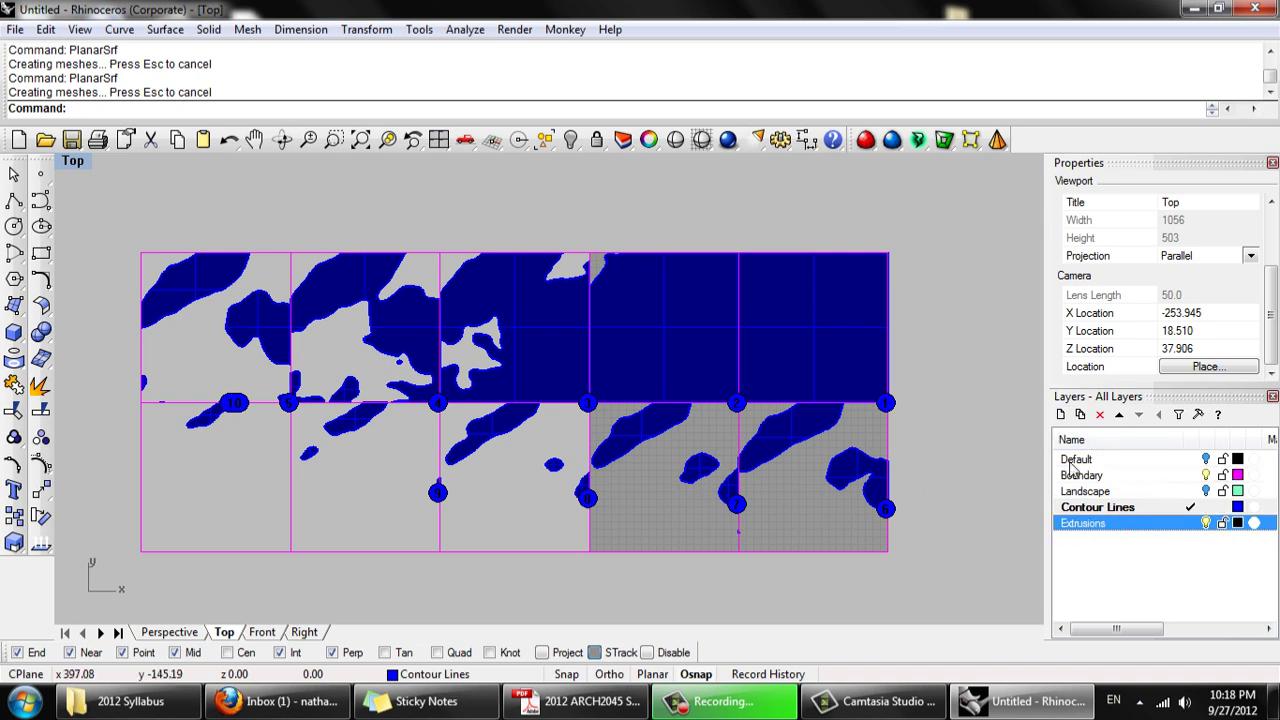
left_click(1061, 415)
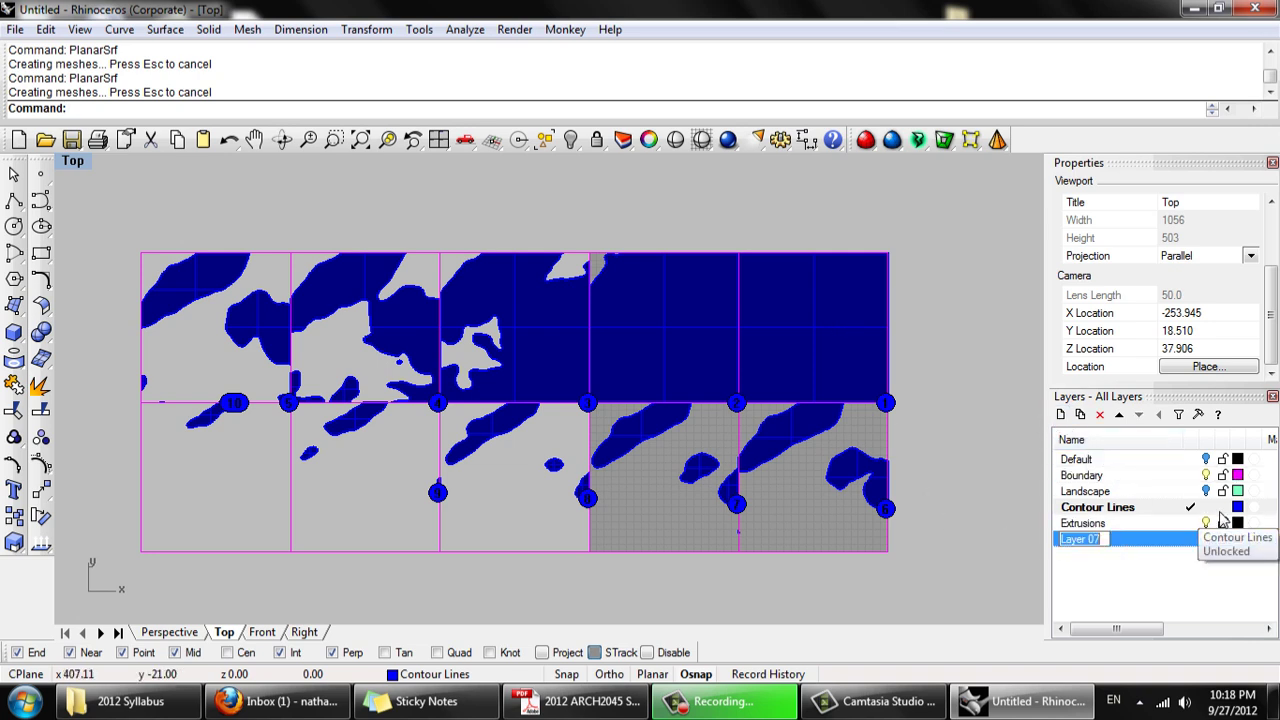
type("Text")
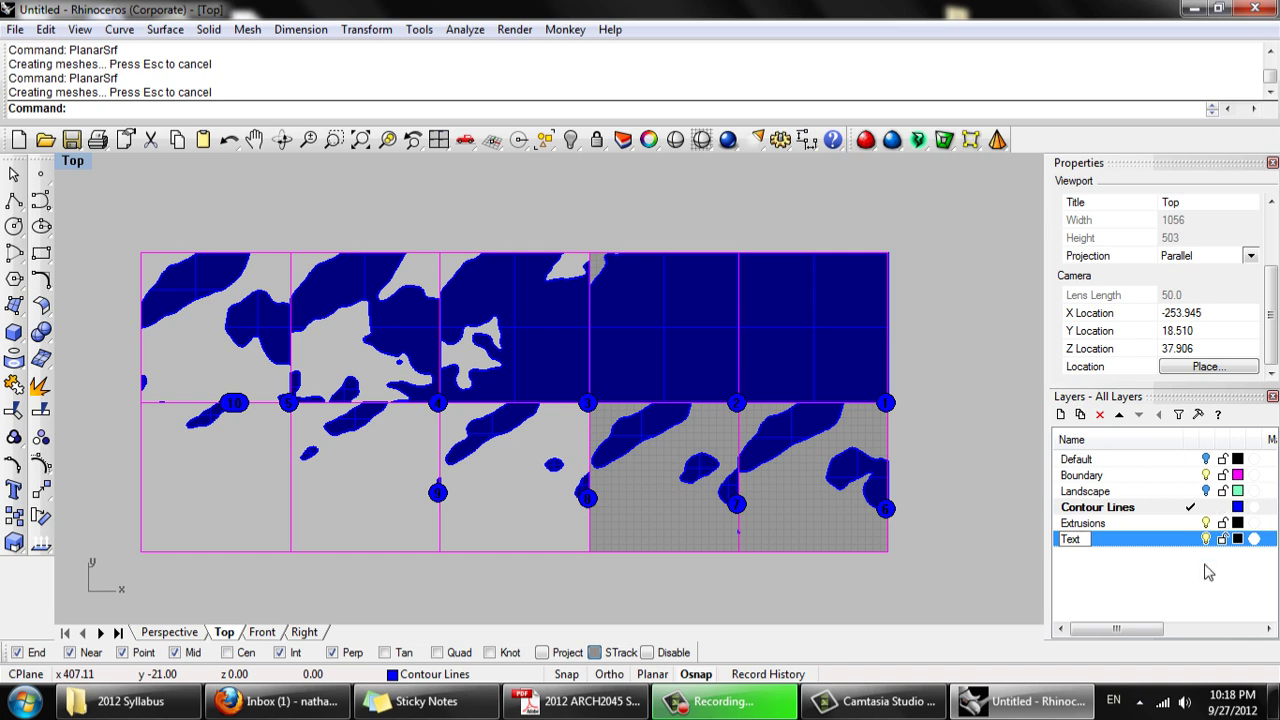
left_click(1208, 571)
Make the Text layer current and place the text "1" in Arial, 4.0 mm high, inside the level 1 square
scroll(920, 415, "up", 2)
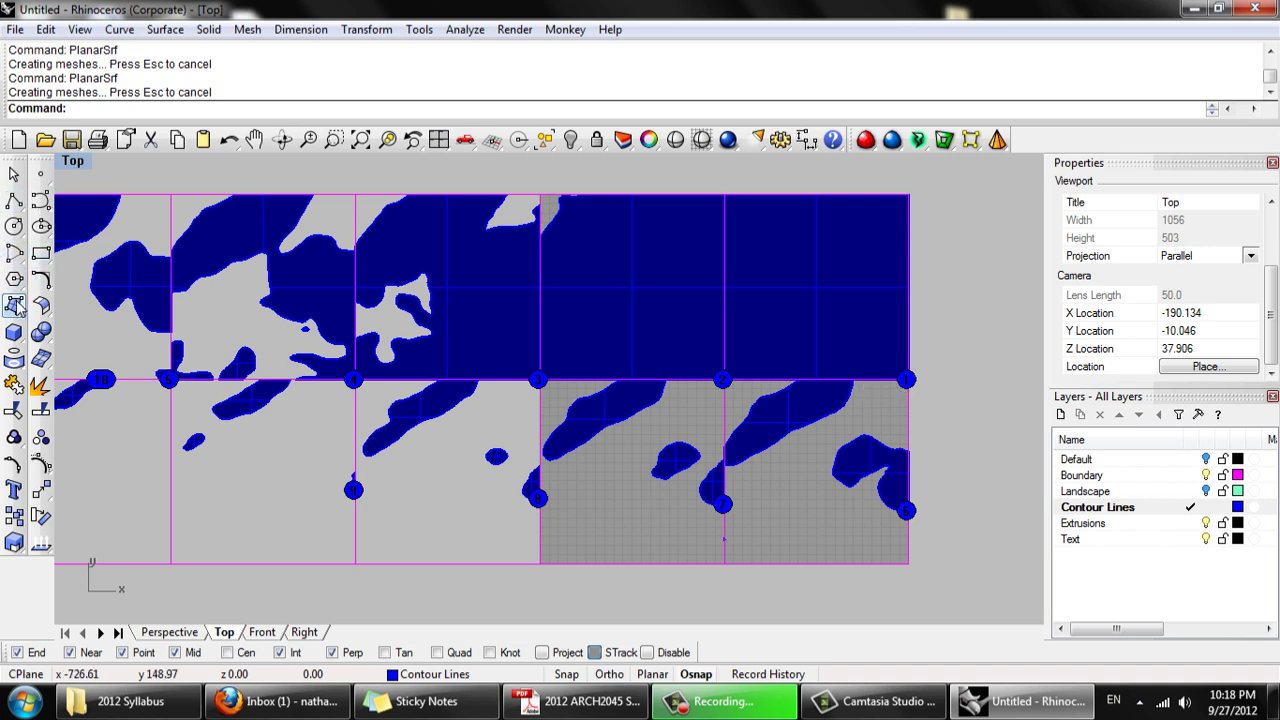
type("Ter")
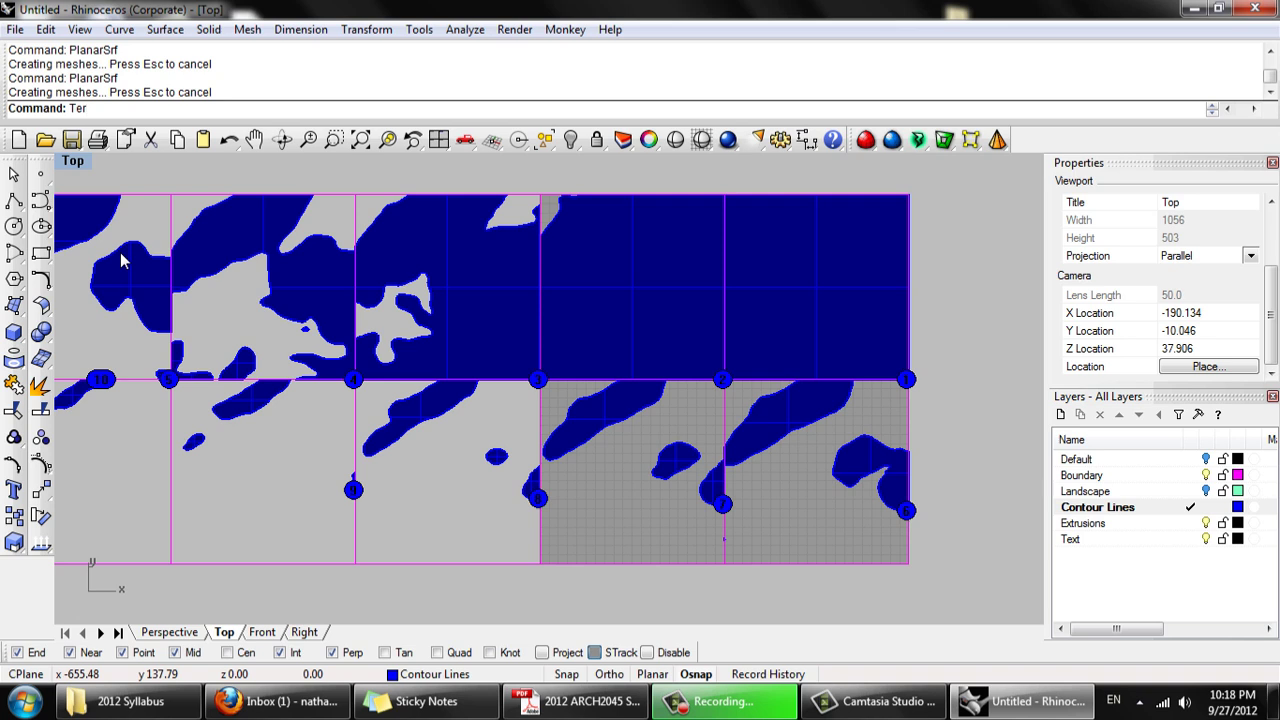
left_click(1188, 542)
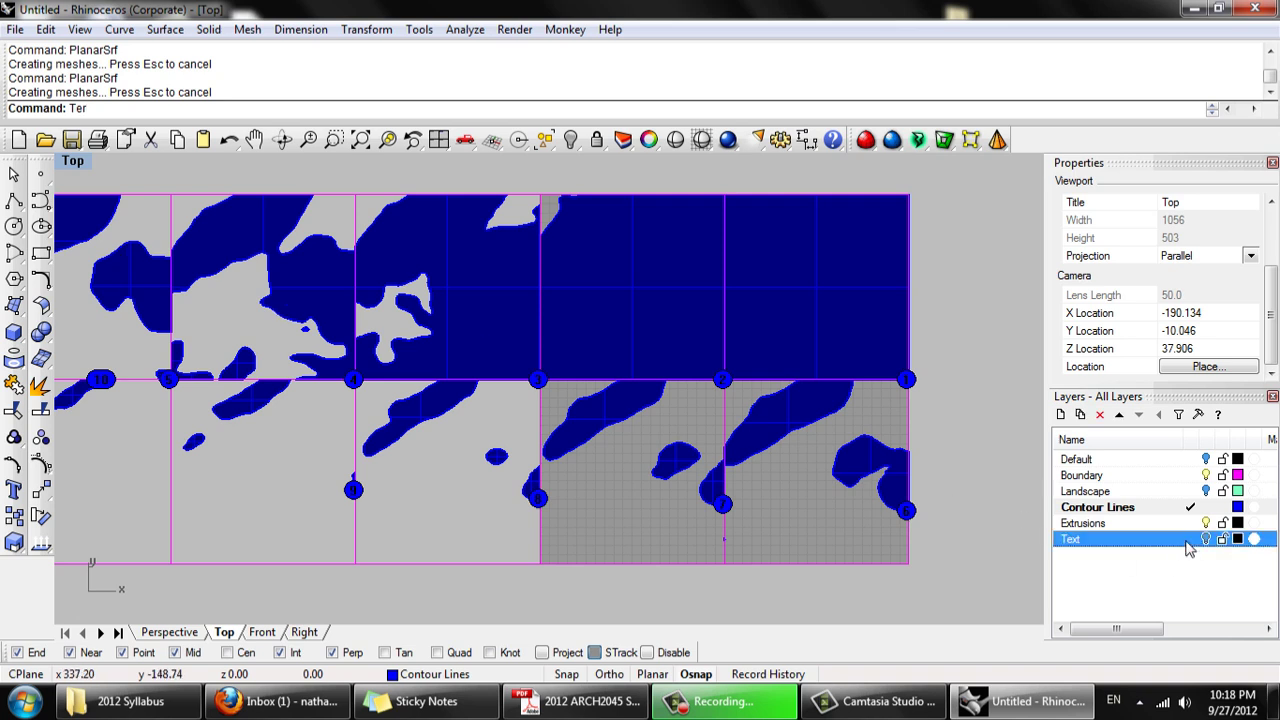
left_click(1189, 541)
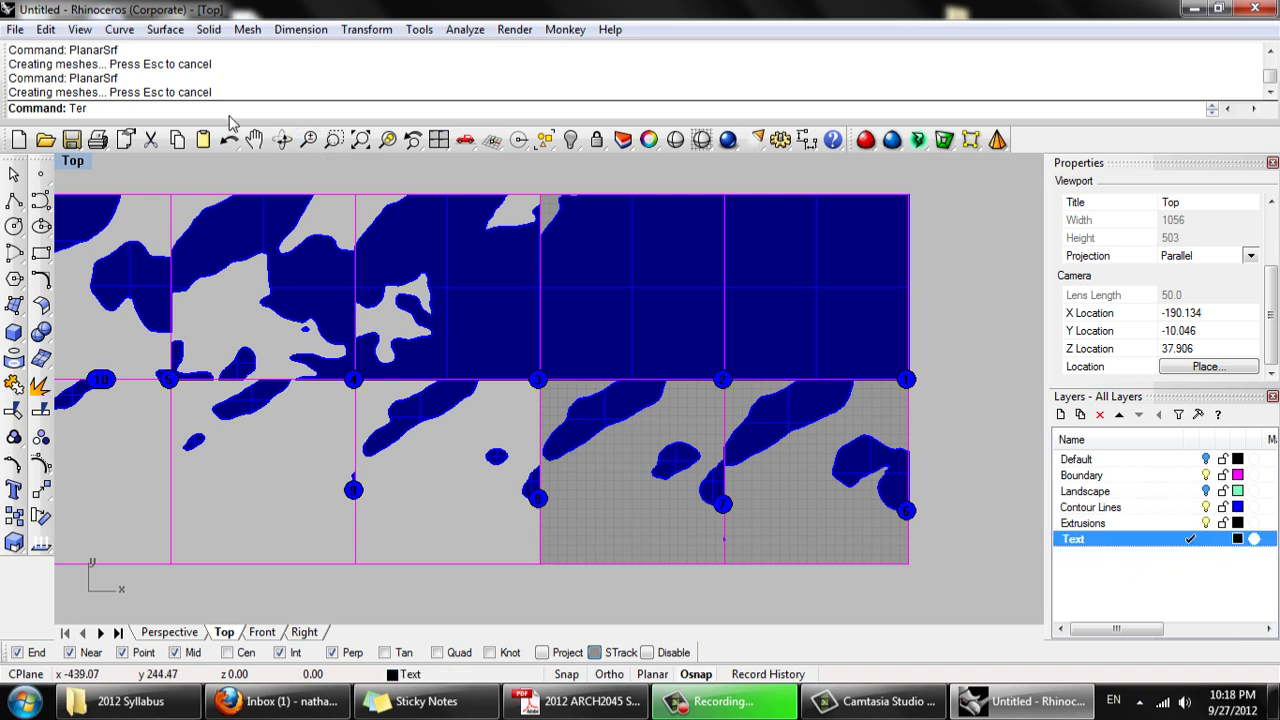
key("Return")
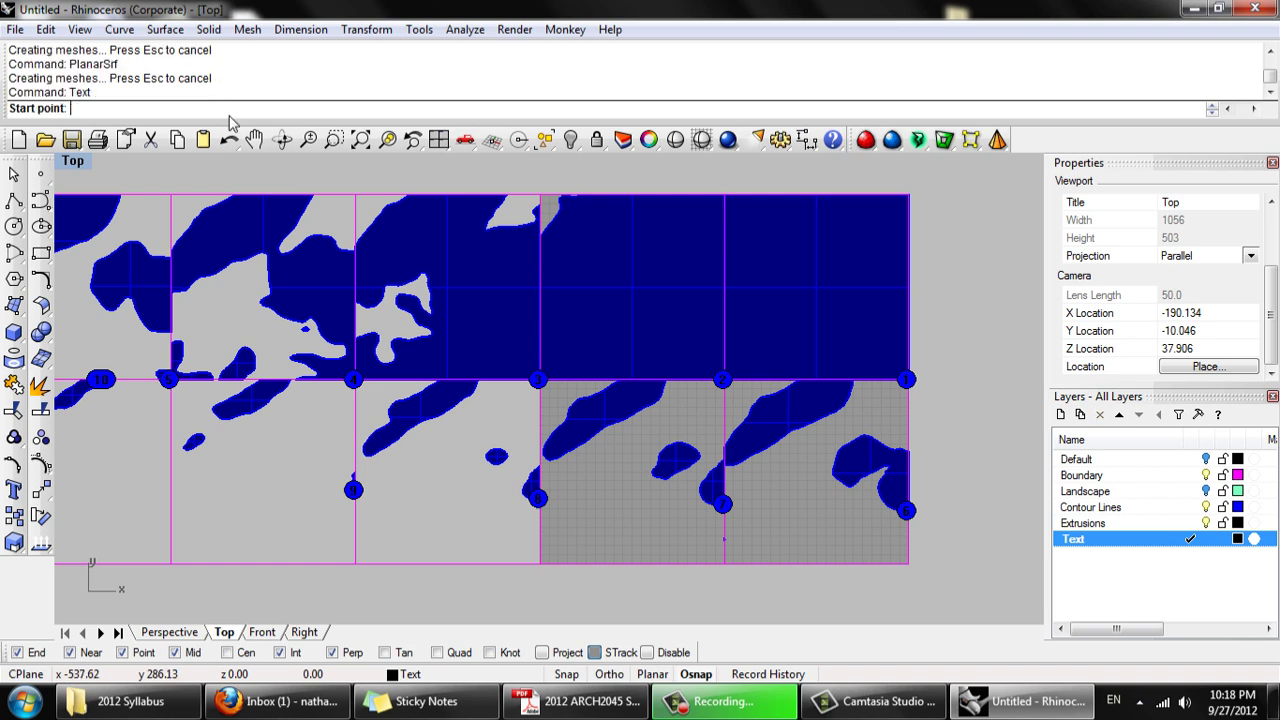
scroll(816, 316, "up", 1)
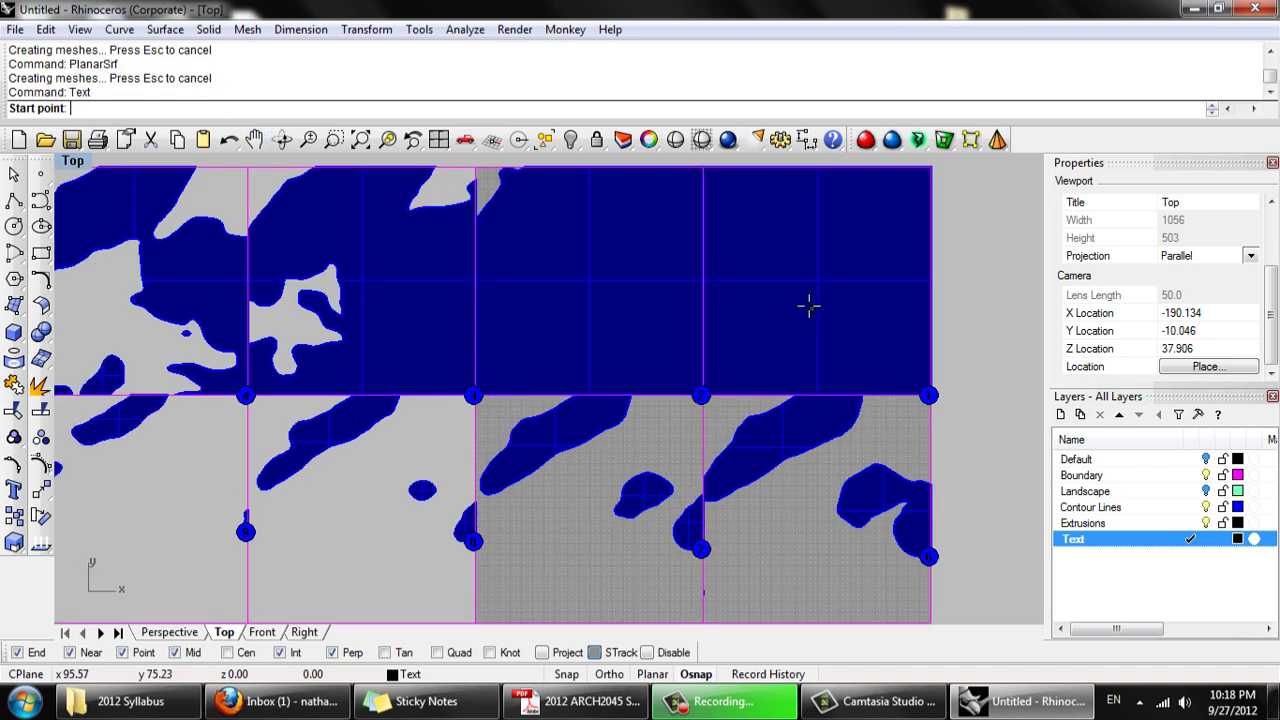
left_click(814, 319)
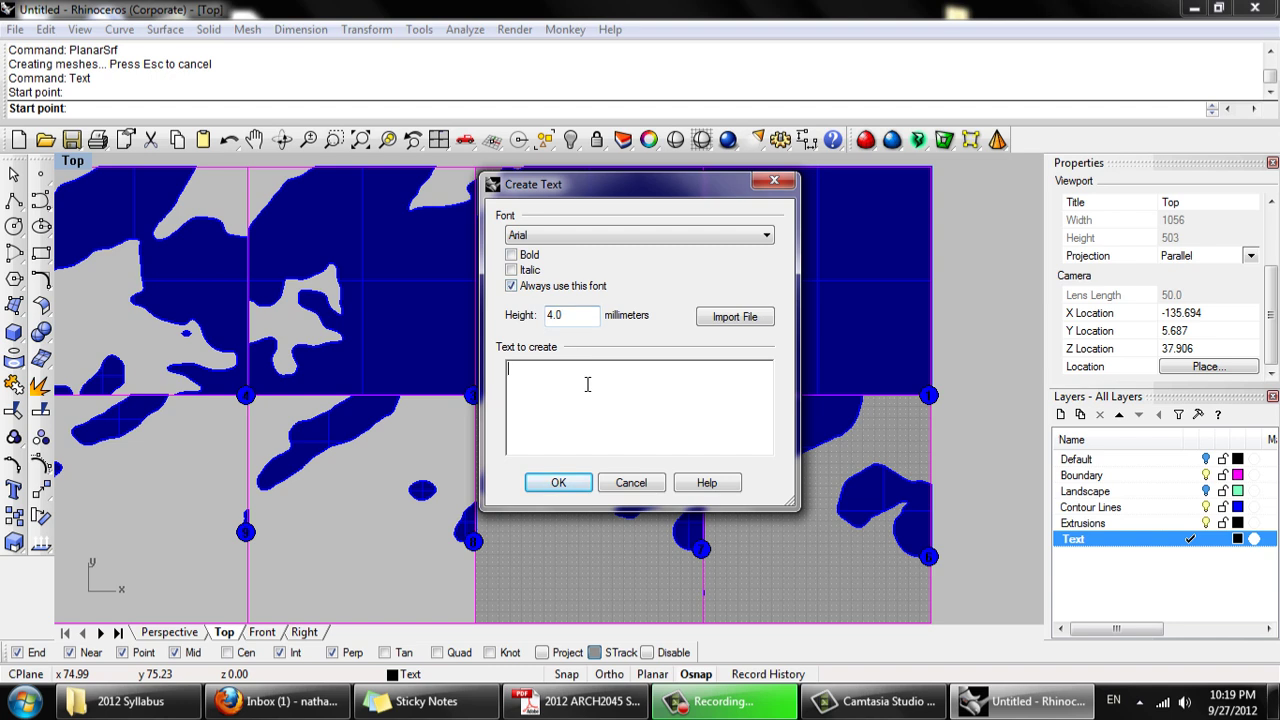
left_click(585, 485)
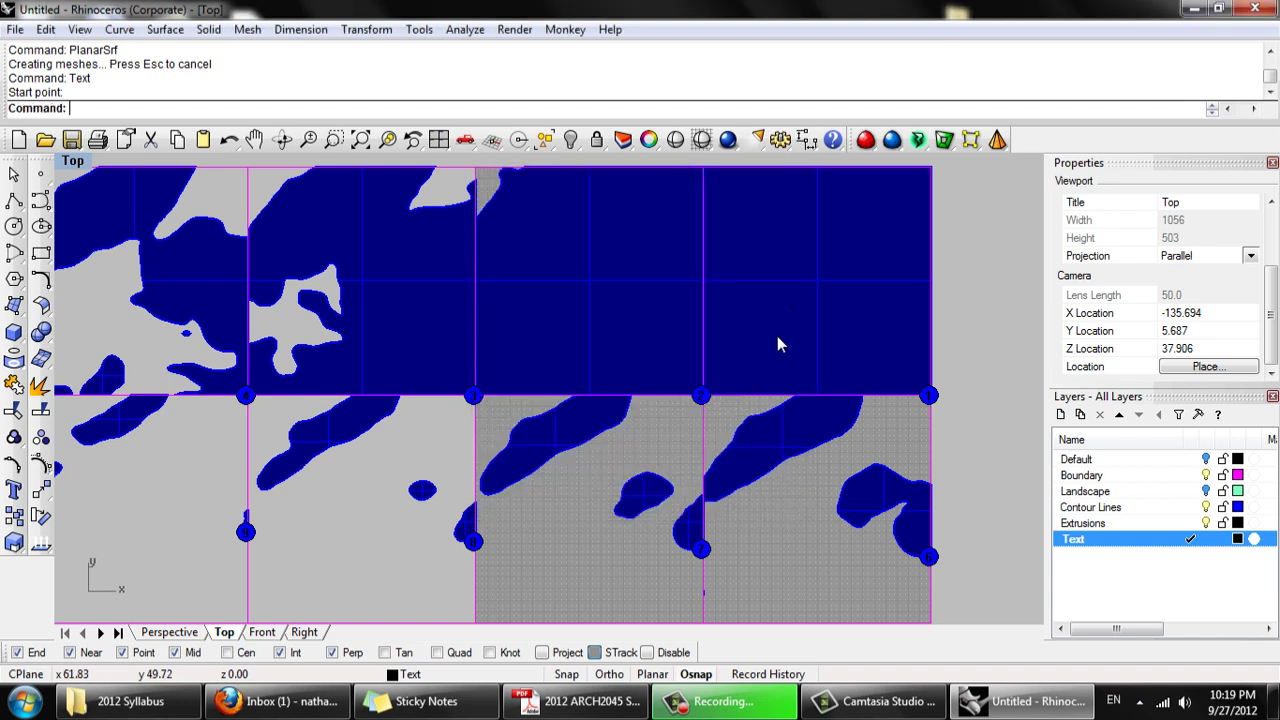
Scale the level 1 text by a factor of 2 from its own position
left_click(793, 307)
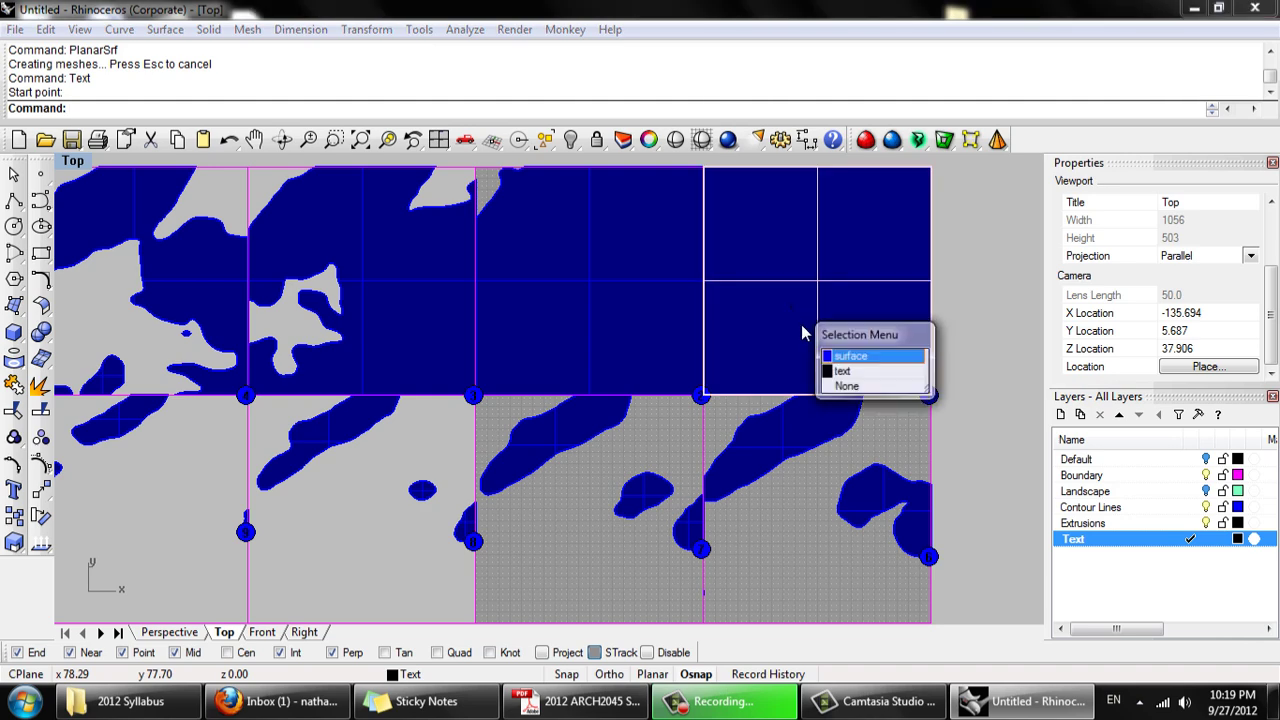
left_click(868, 372)
scroll(776, 351, "up", 5)
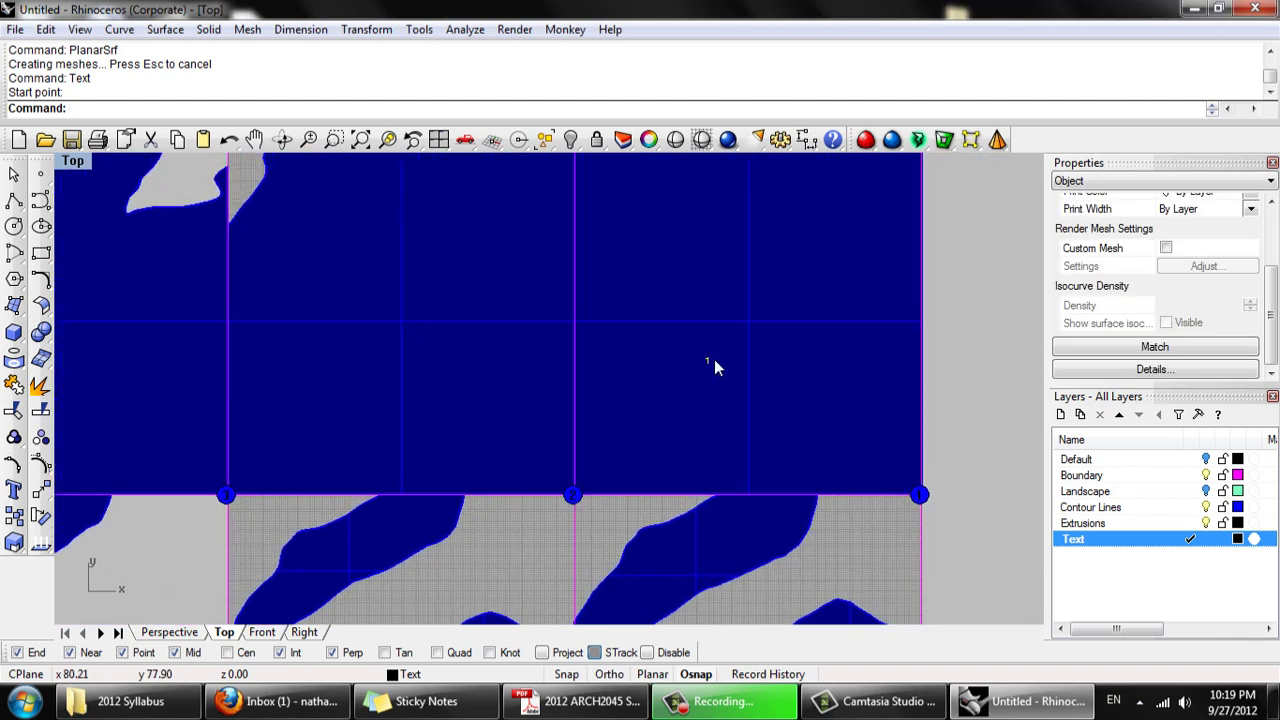
type("Sca")
key("Return")
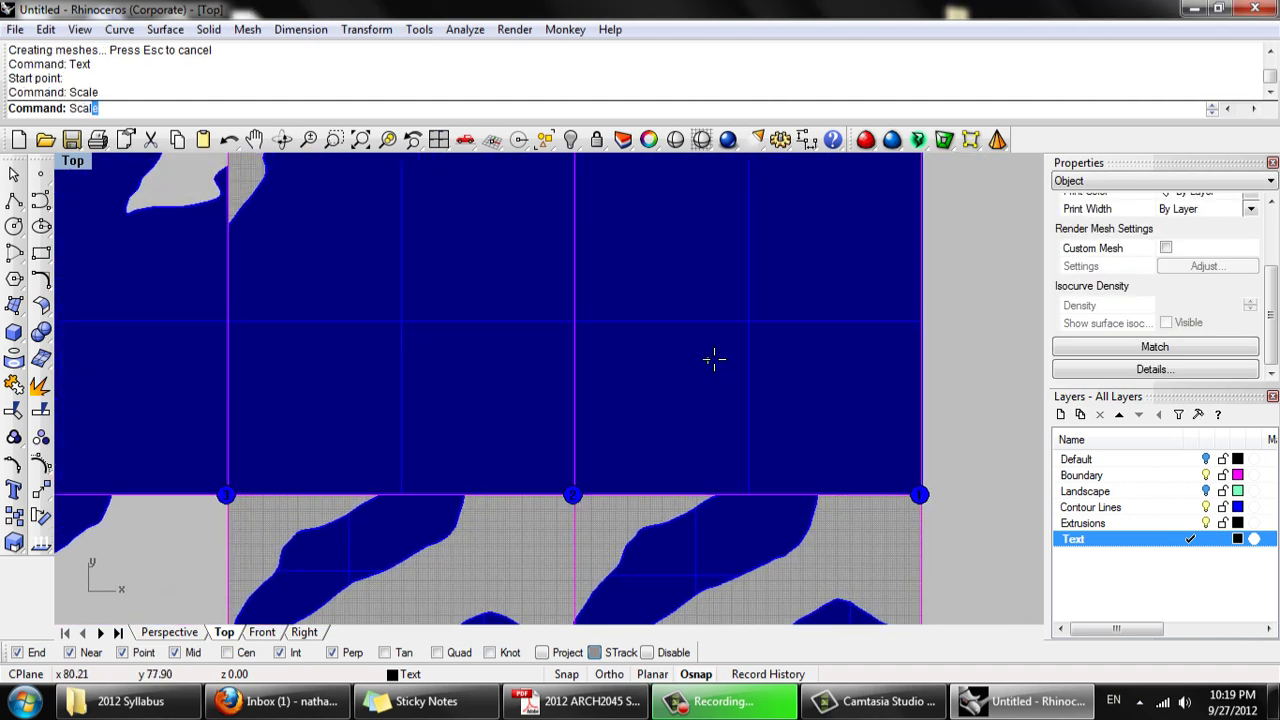
left_click(708, 359)
type("2")
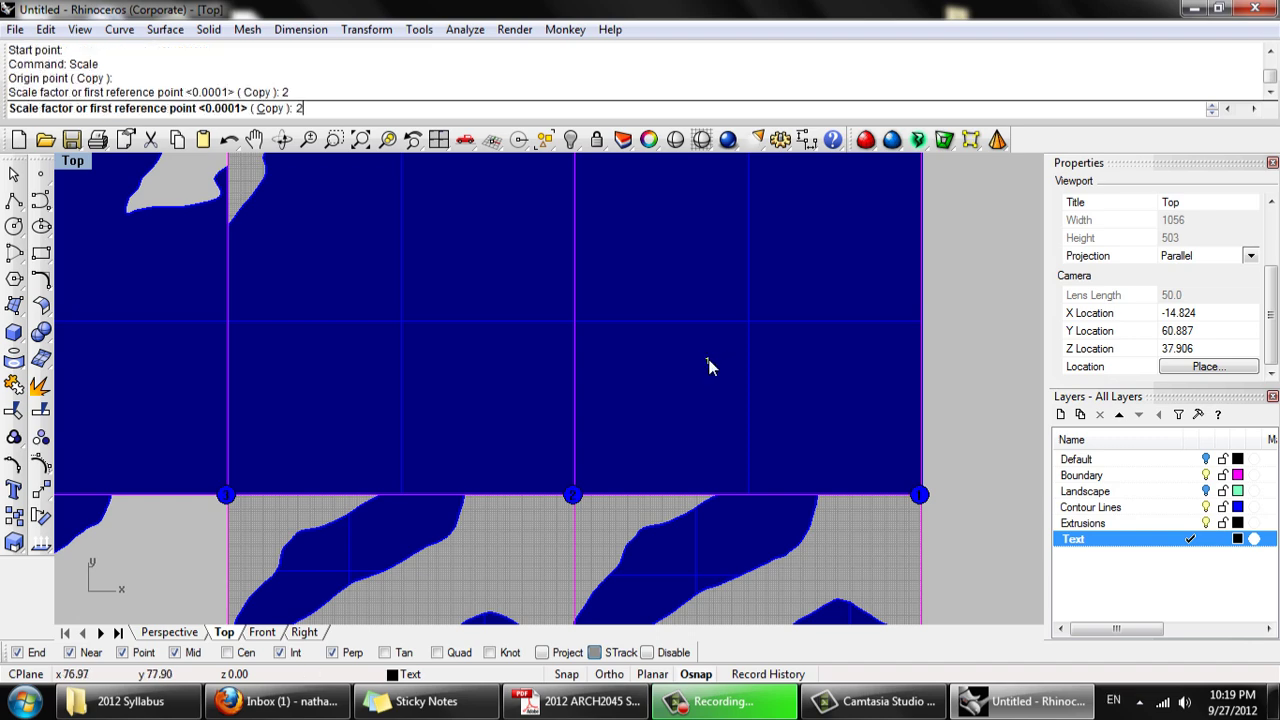
key("Return")
scroll(808, 331, "down", 4)
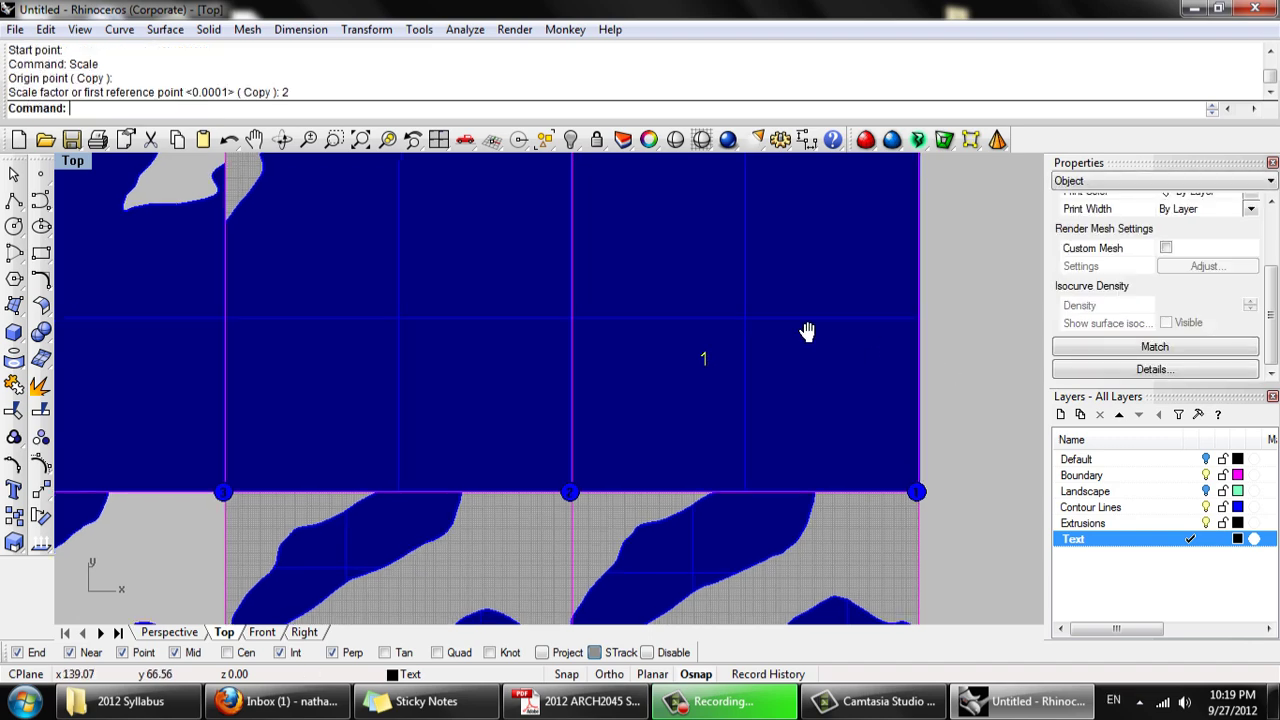
Copy the level 1 text into the level 2 square, using the matching square corners as reference points
scroll(786, 390, "up", 2)
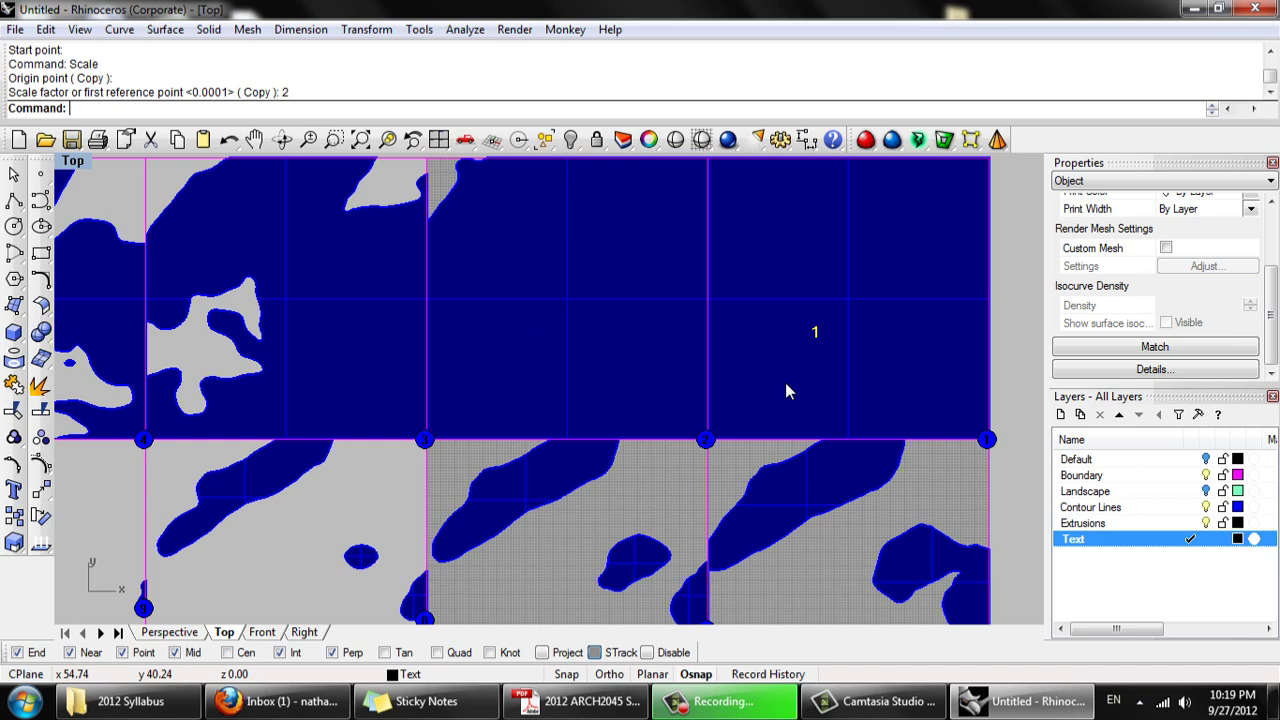
scroll(785, 390, "down", 2)
type("c")
key("Return")
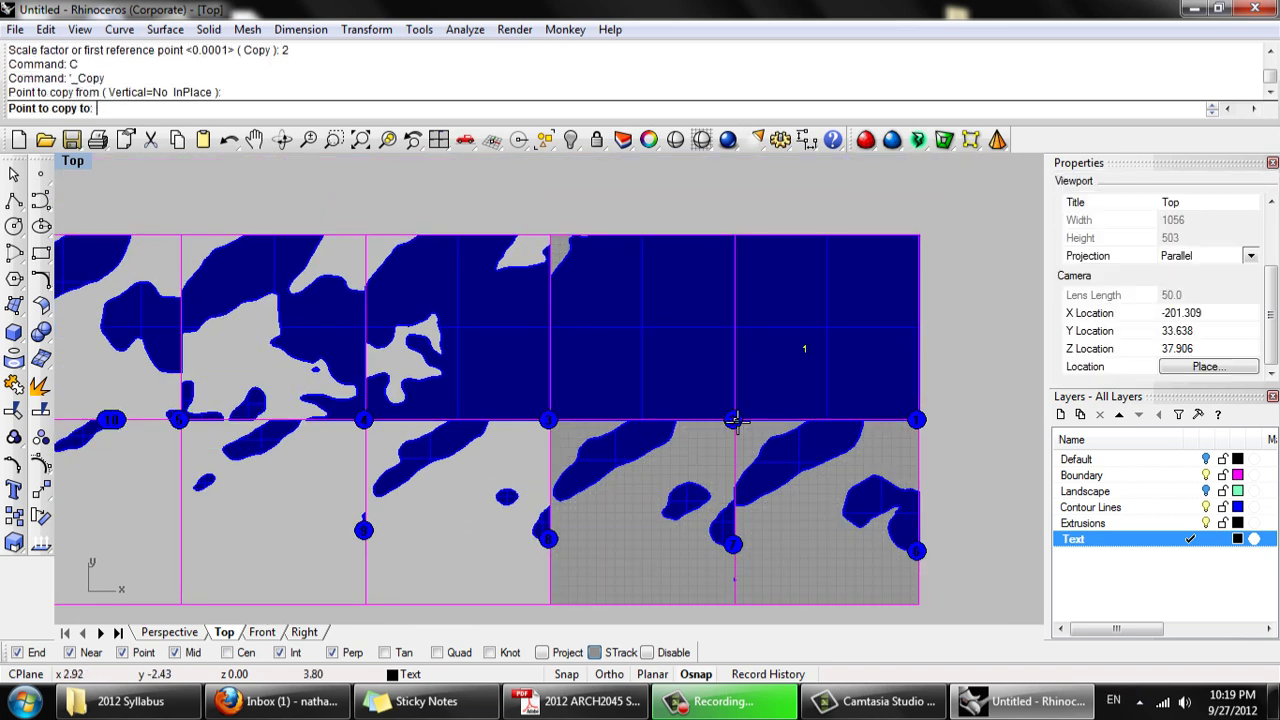
left_click(548, 420)
key("Return")
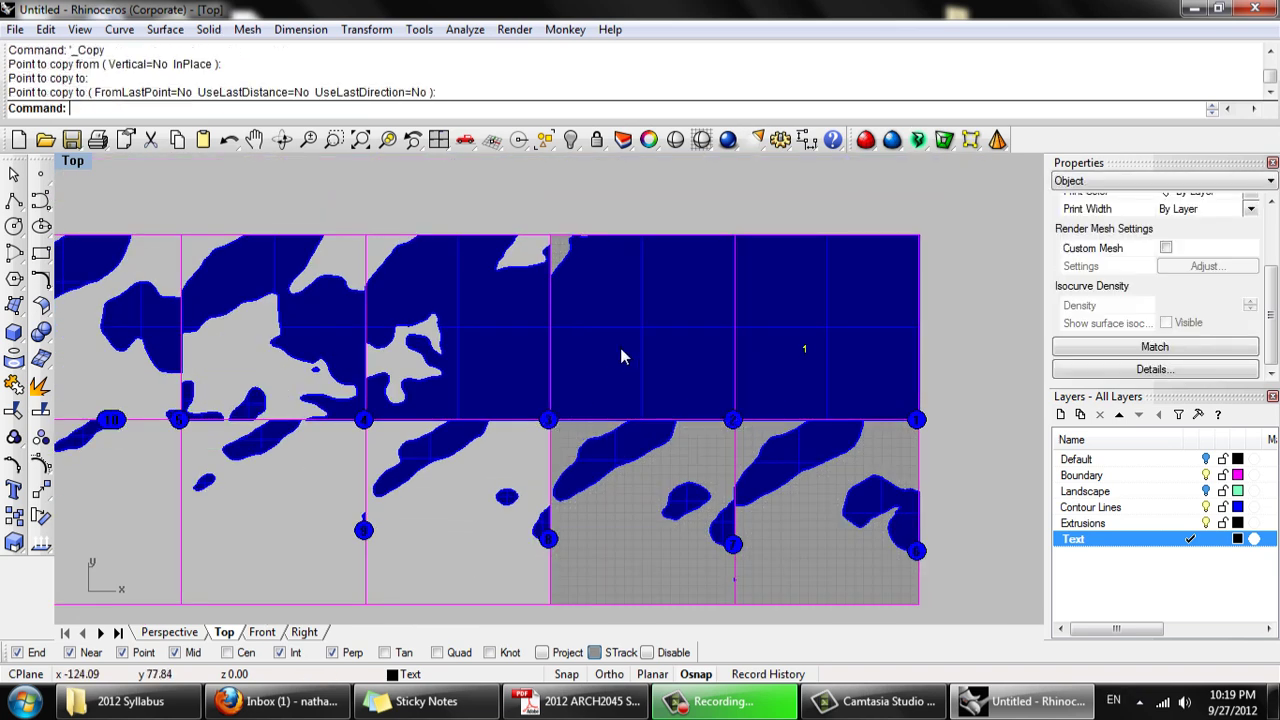
Lock the Contour Lines layer and change the copied text in the level 2 square to "2"
left_click(622, 353)
left_click(673, 413)
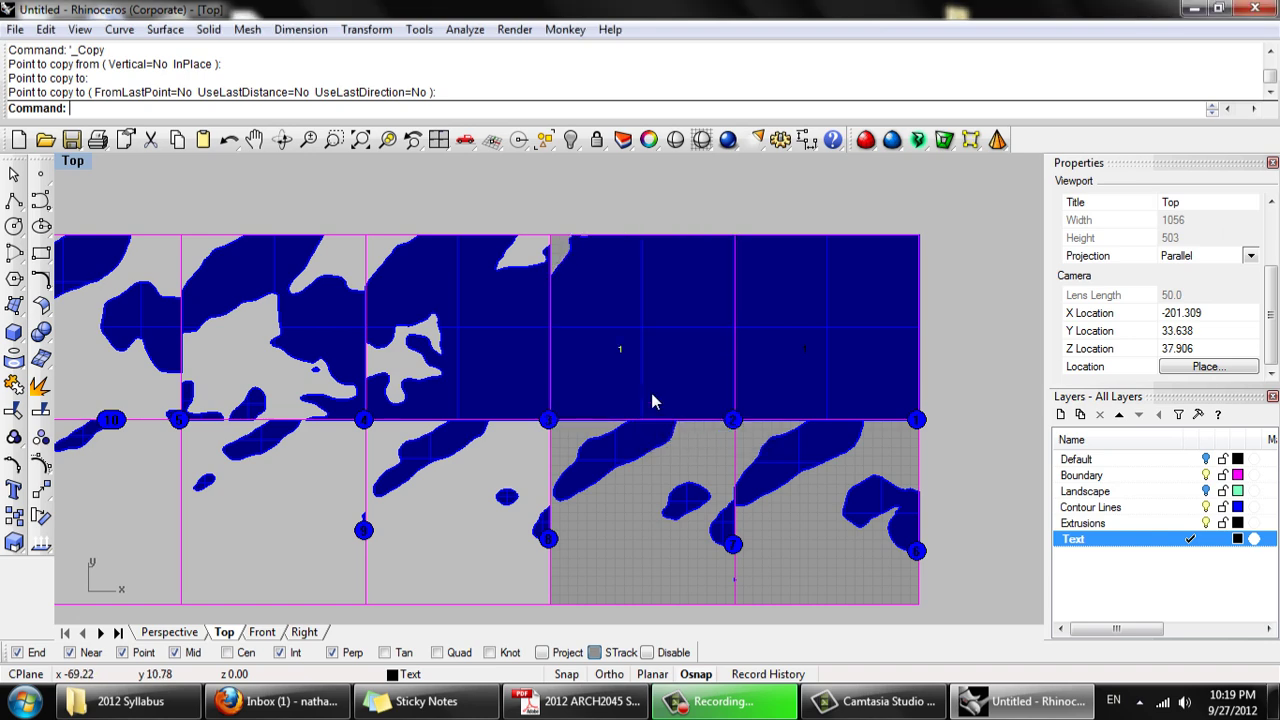
scroll(622, 353, "up", 3)
left_click(617, 351)
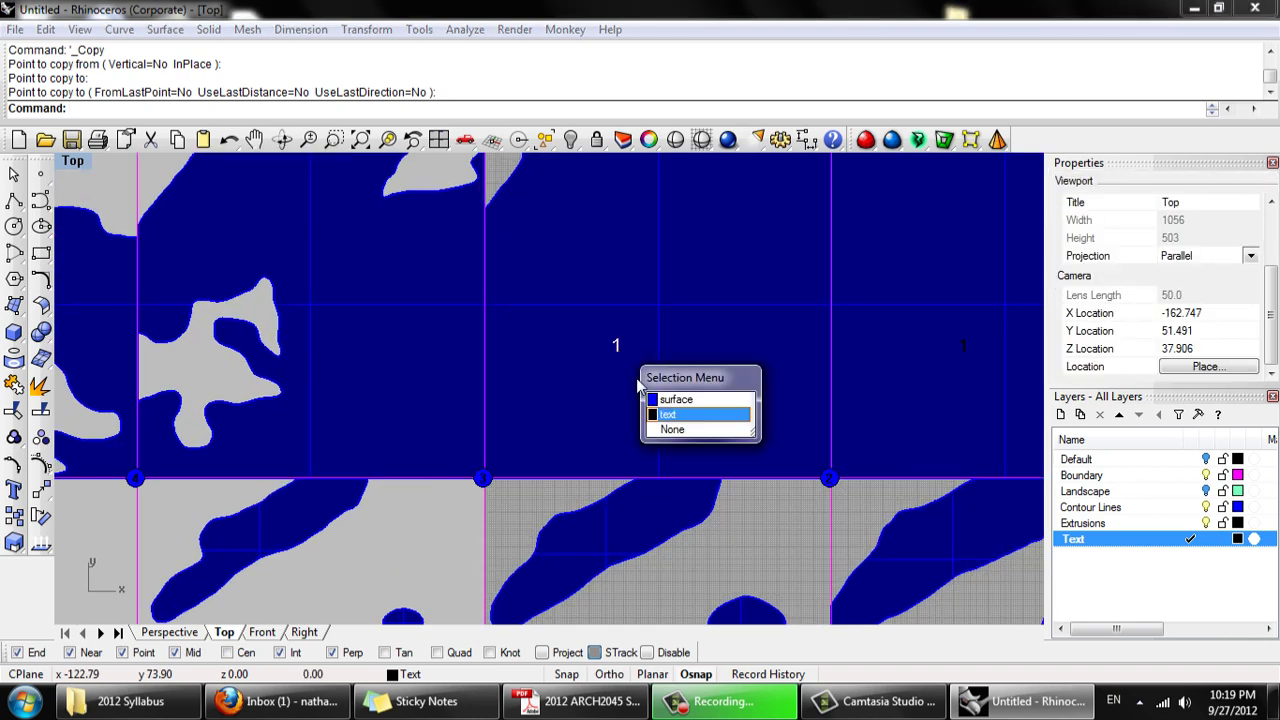
left_click(673, 415)
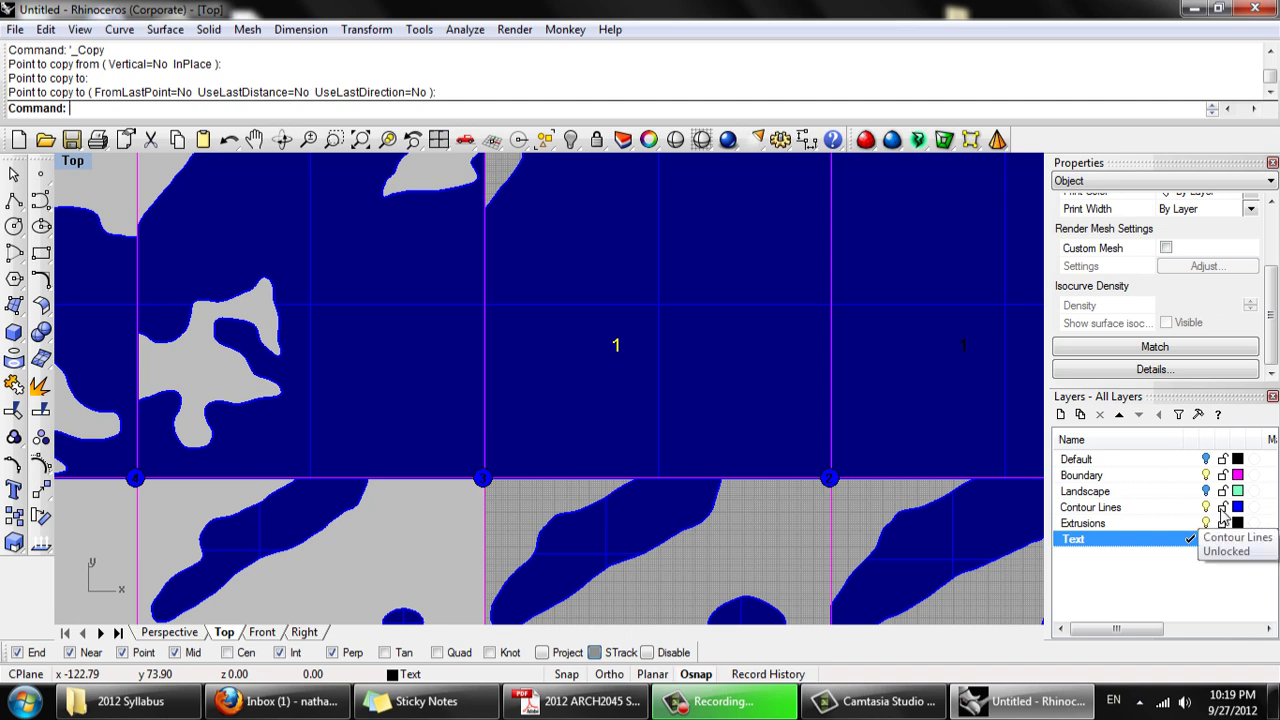
left_click(1222, 508)
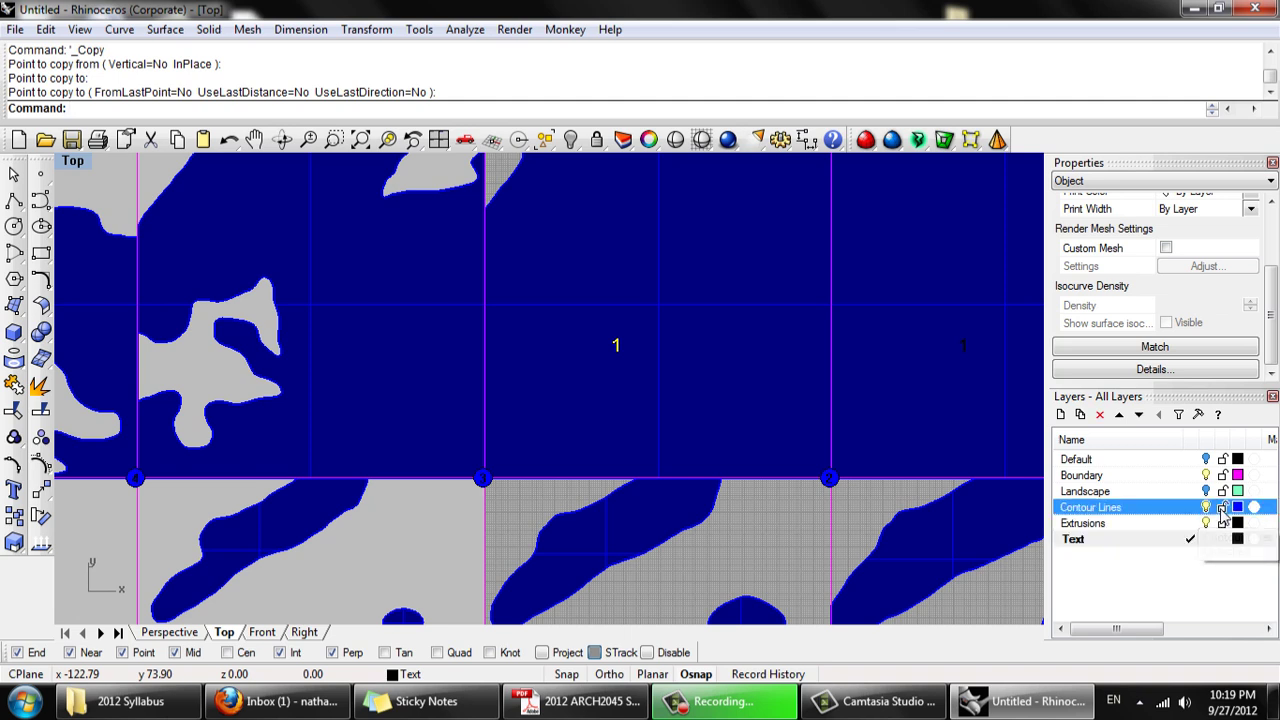
double_click(617, 346)
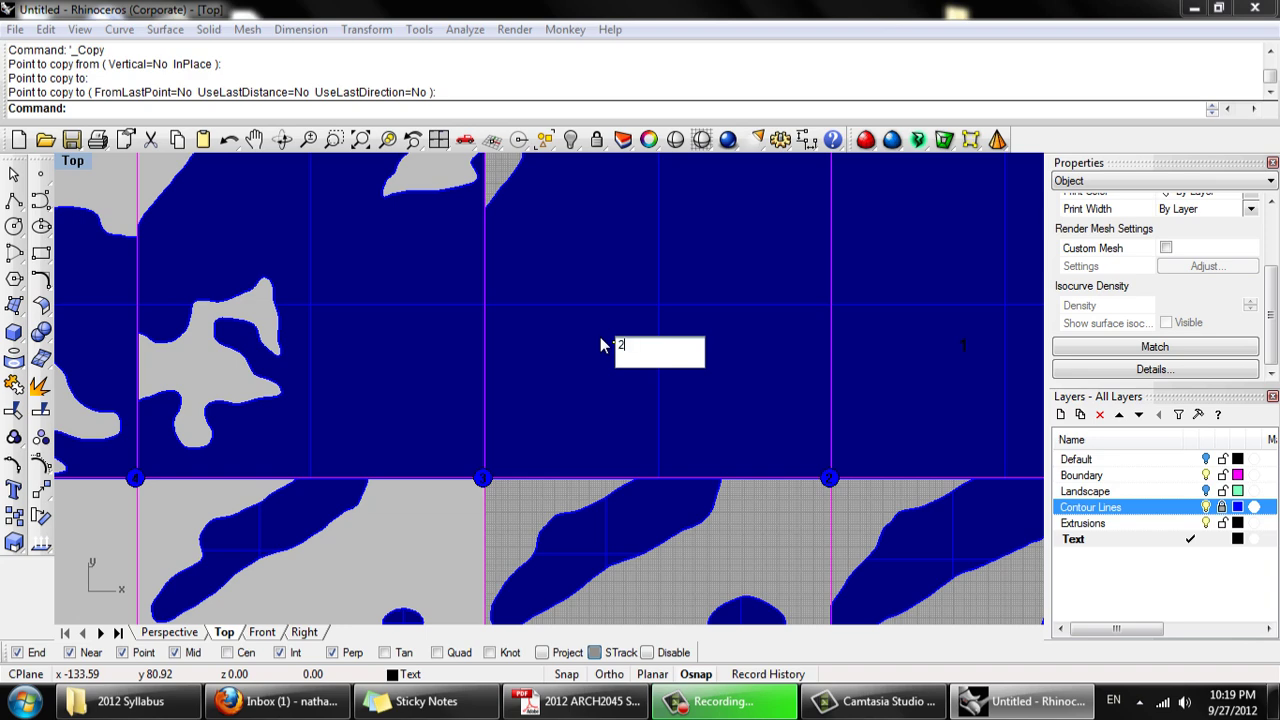
left_click(592, 302)
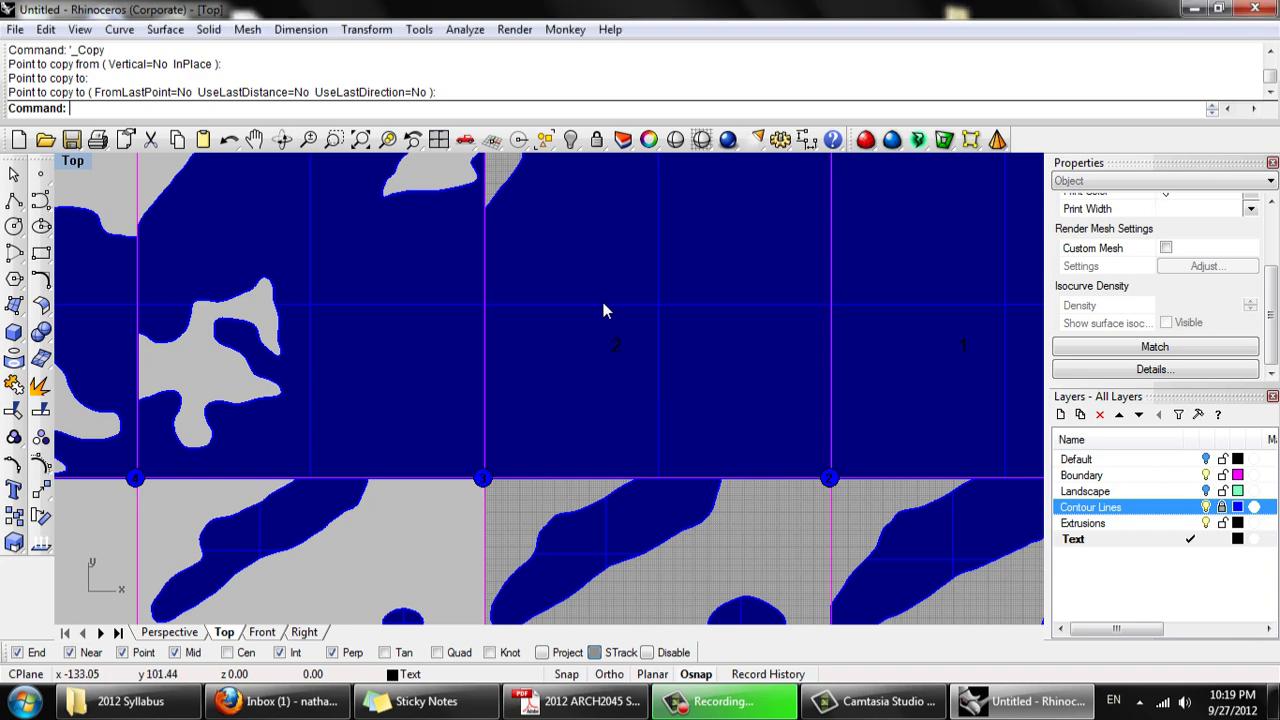
Copy the "2" text into the level 3 square, using the matching lower corners of the squares as reference points
scroll(620, 300, "down", 4)
right_click_drag(640, 374, 725, 340)
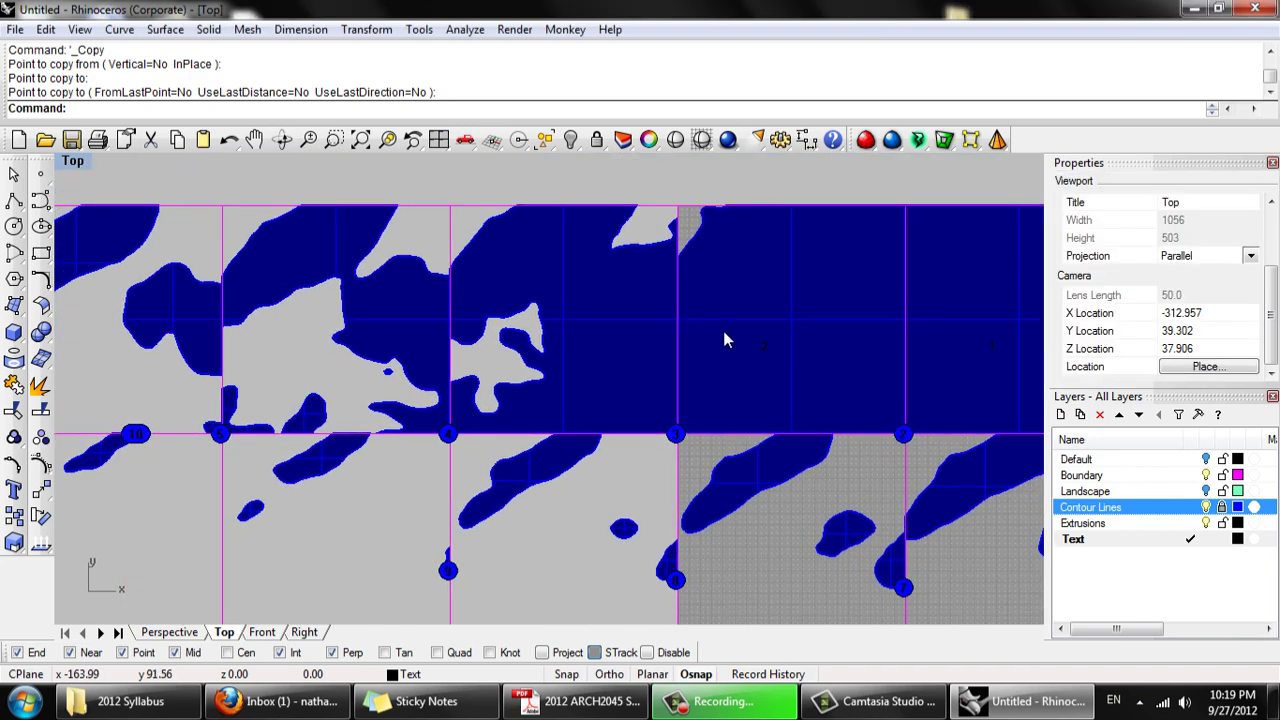
scroll(757, 354, "up", 1)
left_click(764, 350)
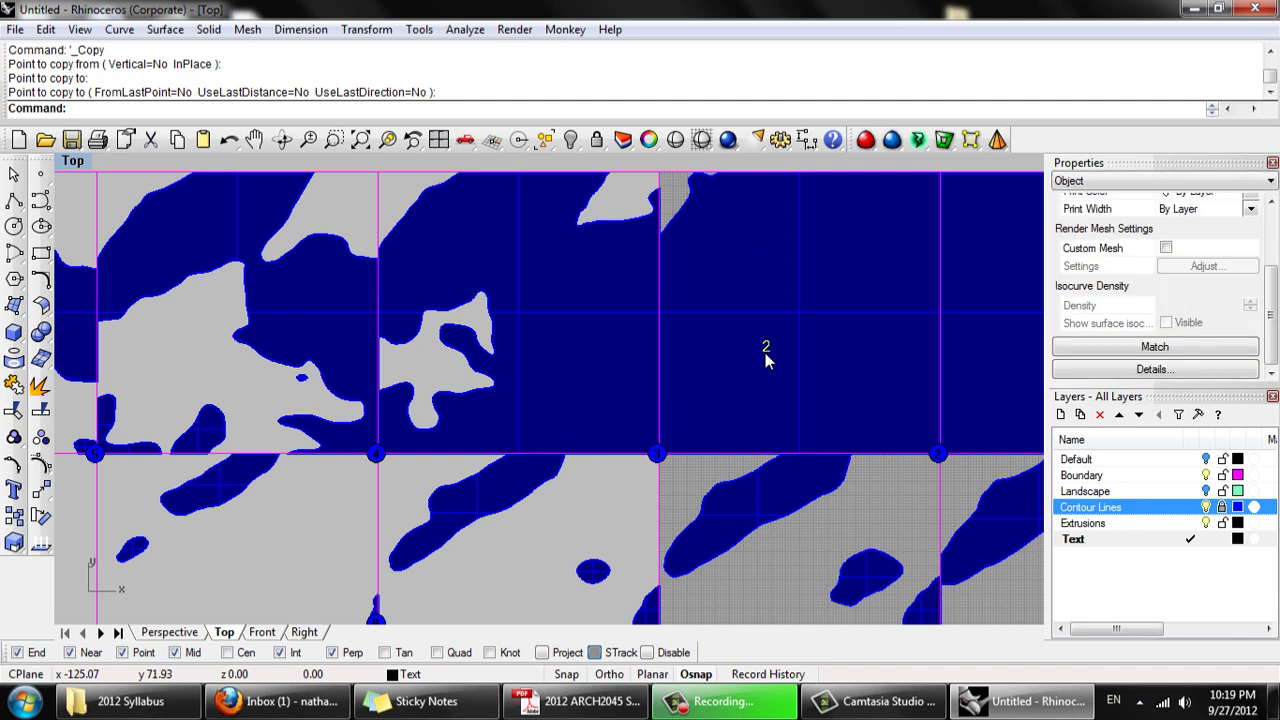
type("C")
key("Return")
left_click(656, 454)
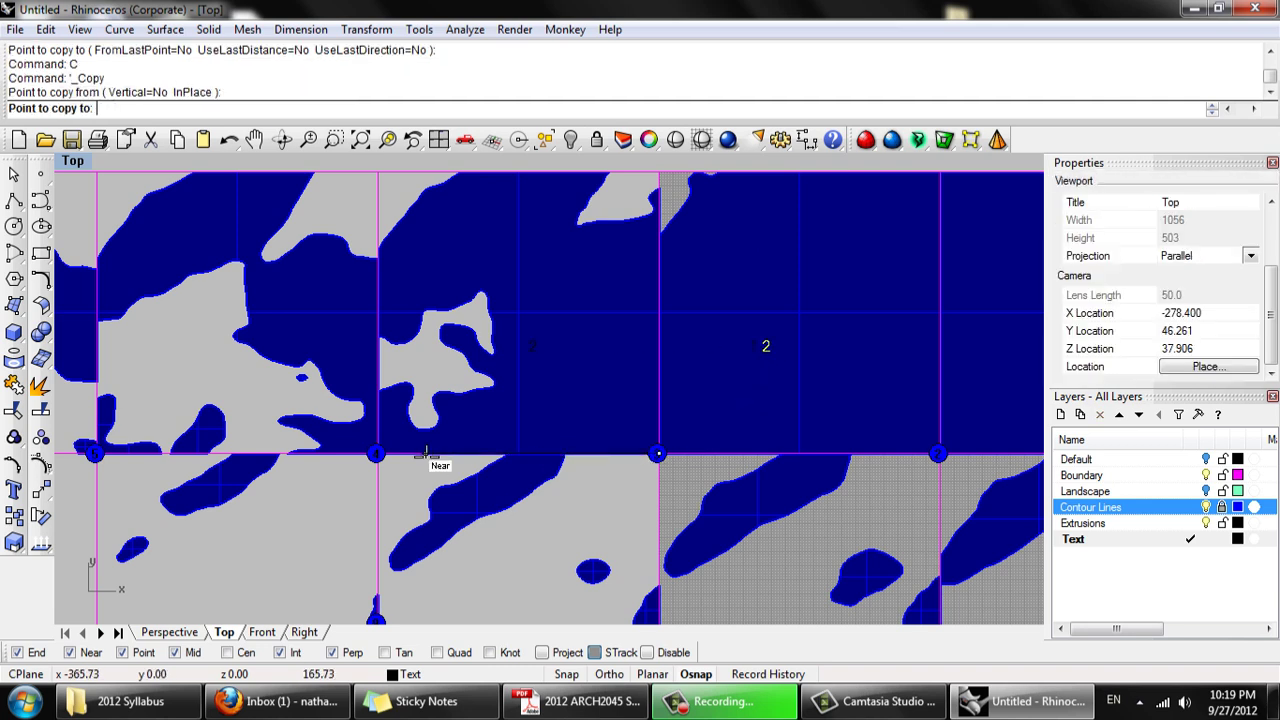
left_click(376, 454)
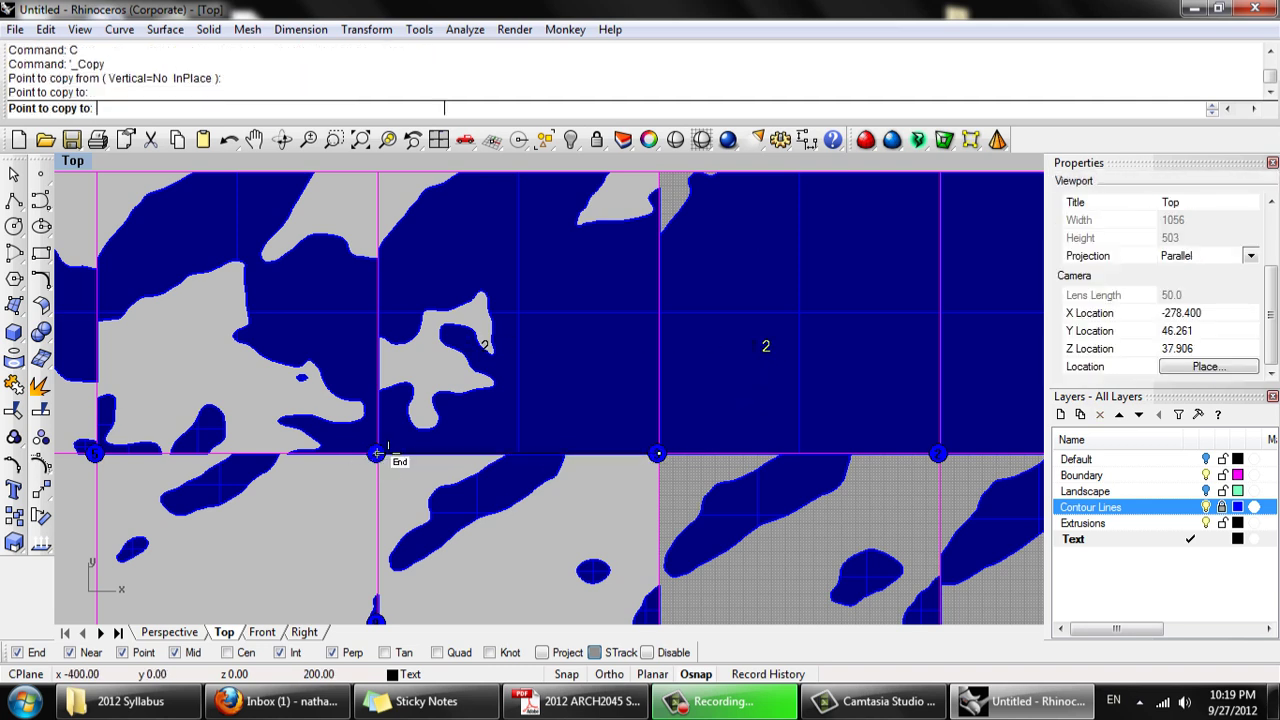
key("Return")
Move the copied text onto the solid surface area of the level 3 square and change it to "3"
left_click_drag(482, 340, 553, 338)
scroll(553, 338, "up", 1)
double_click(553, 339)
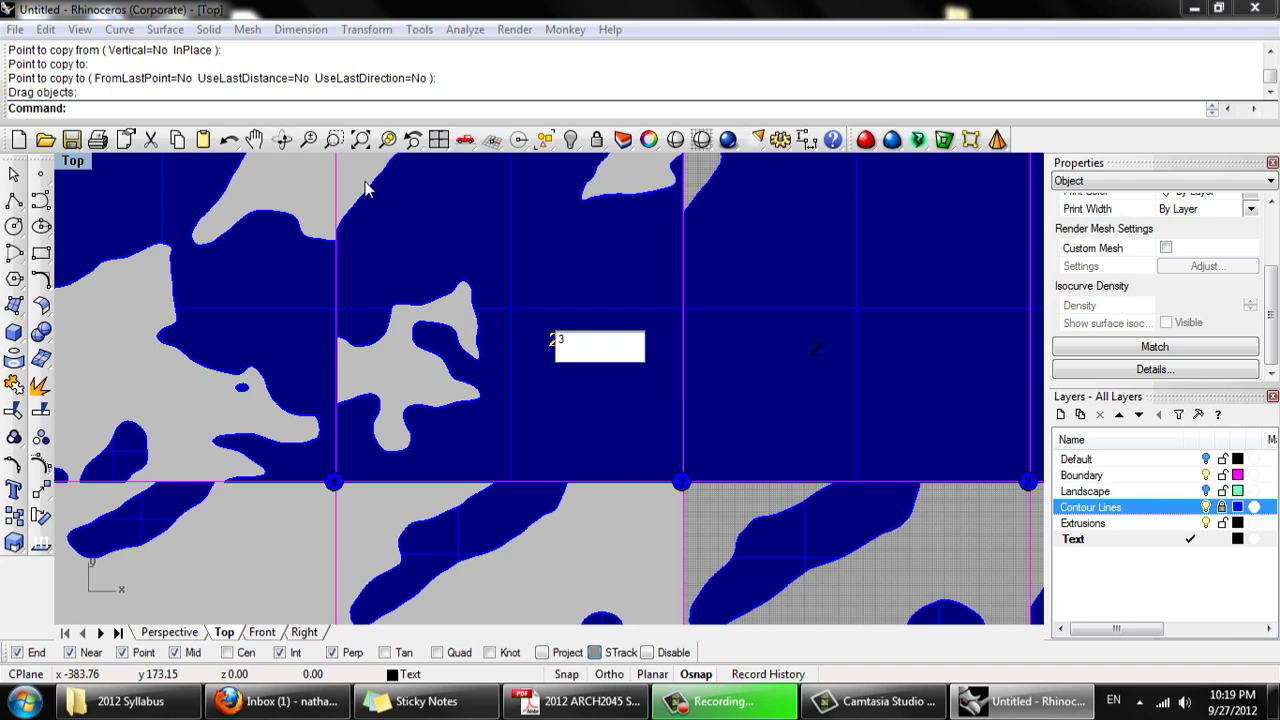
key("Escape")
Copy the "3" text onto the small island at the lower edge of the level 4 square
scroll(586, 314, "down", 2)
key("Left")
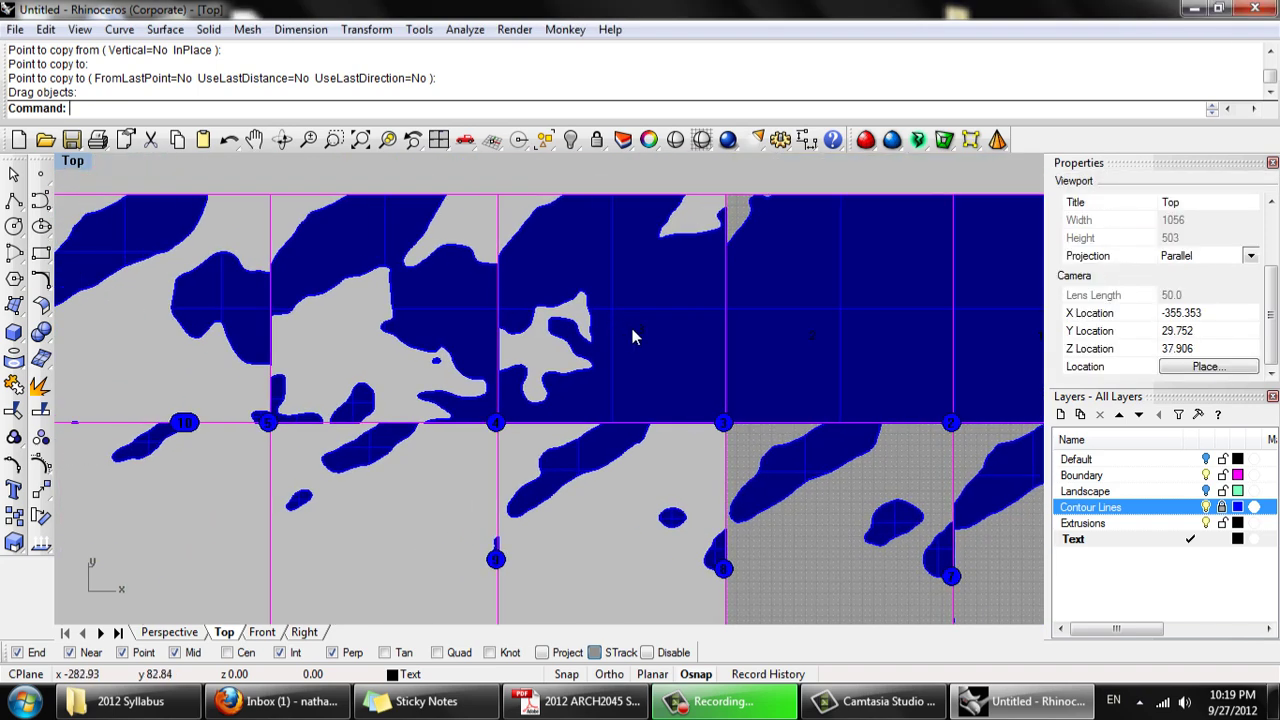
left_click(640, 338)
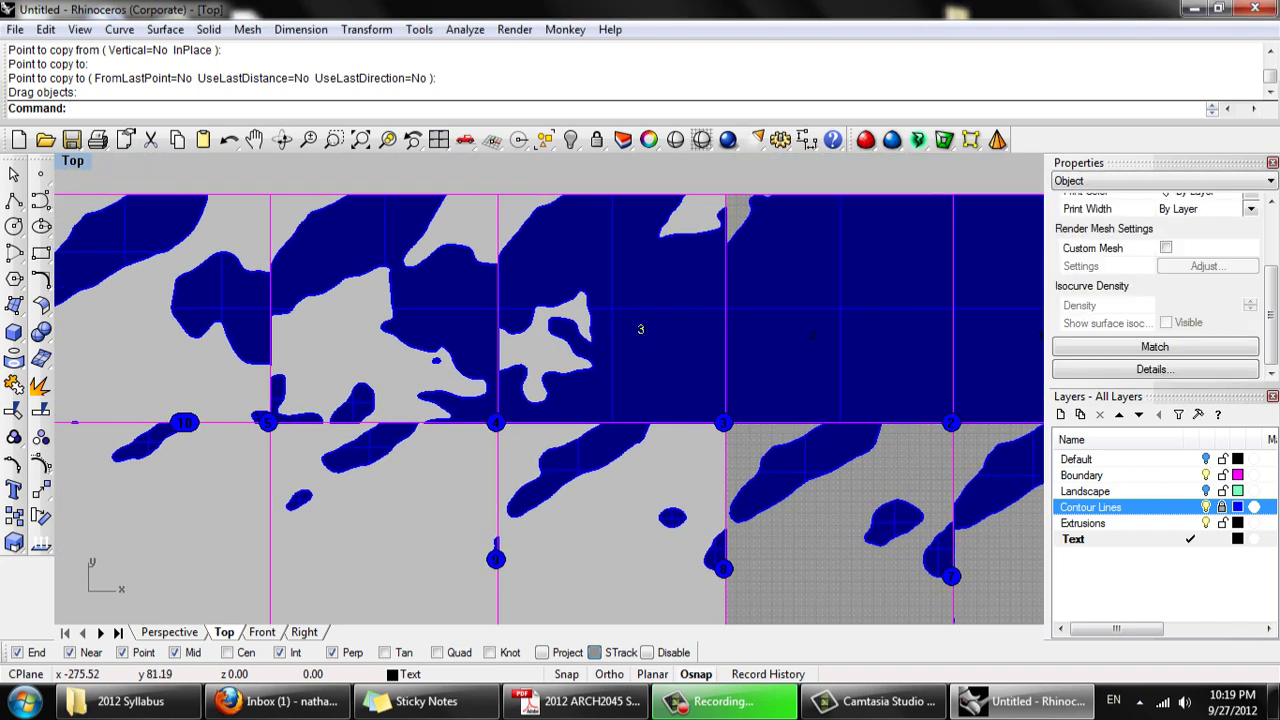
type("c")
key("Return")
left_click(640, 330)
scroll(349, 423, "up", 5)
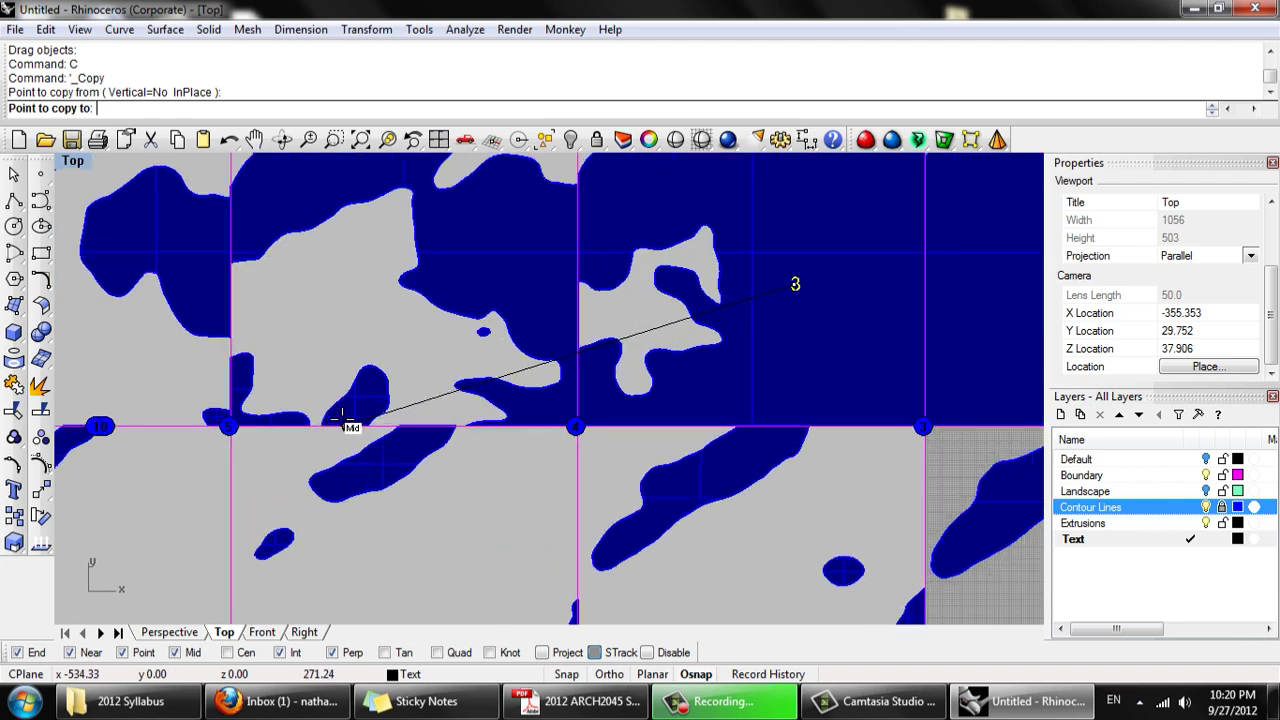
scroll(362, 405, "up", 3)
scroll(362, 405, "up", 2)
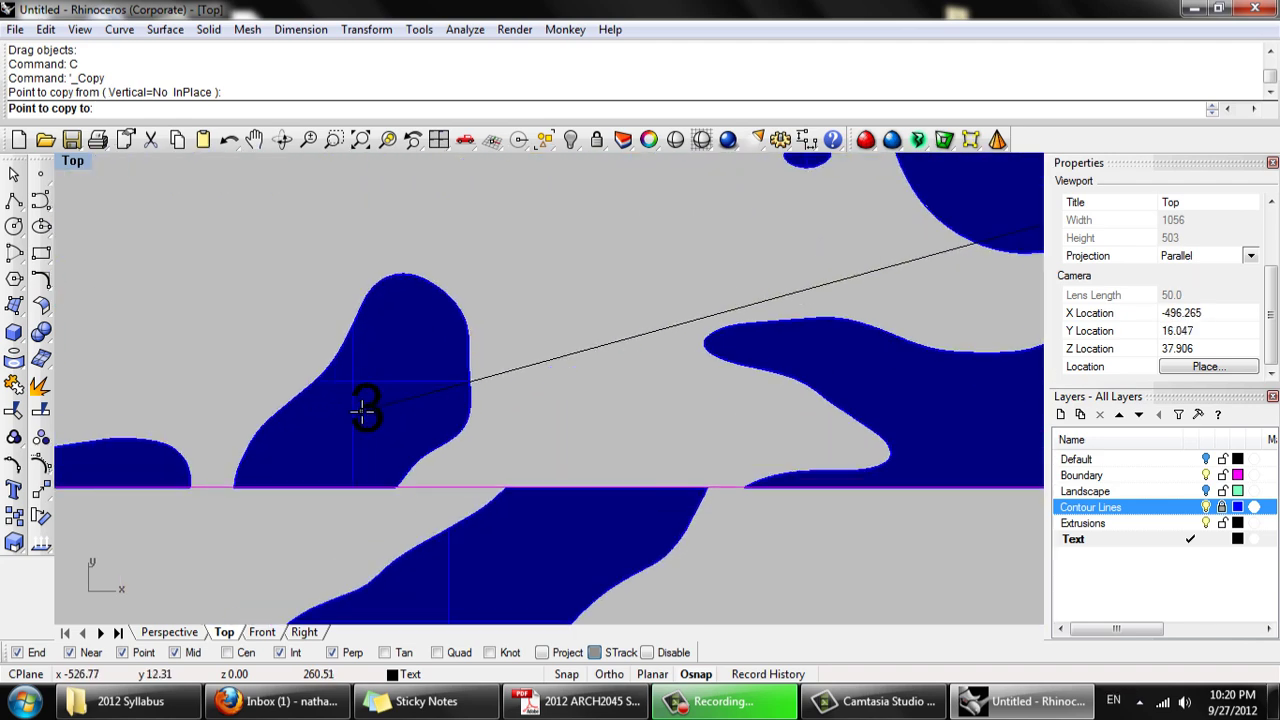
left_click(365, 416)
key("Return")
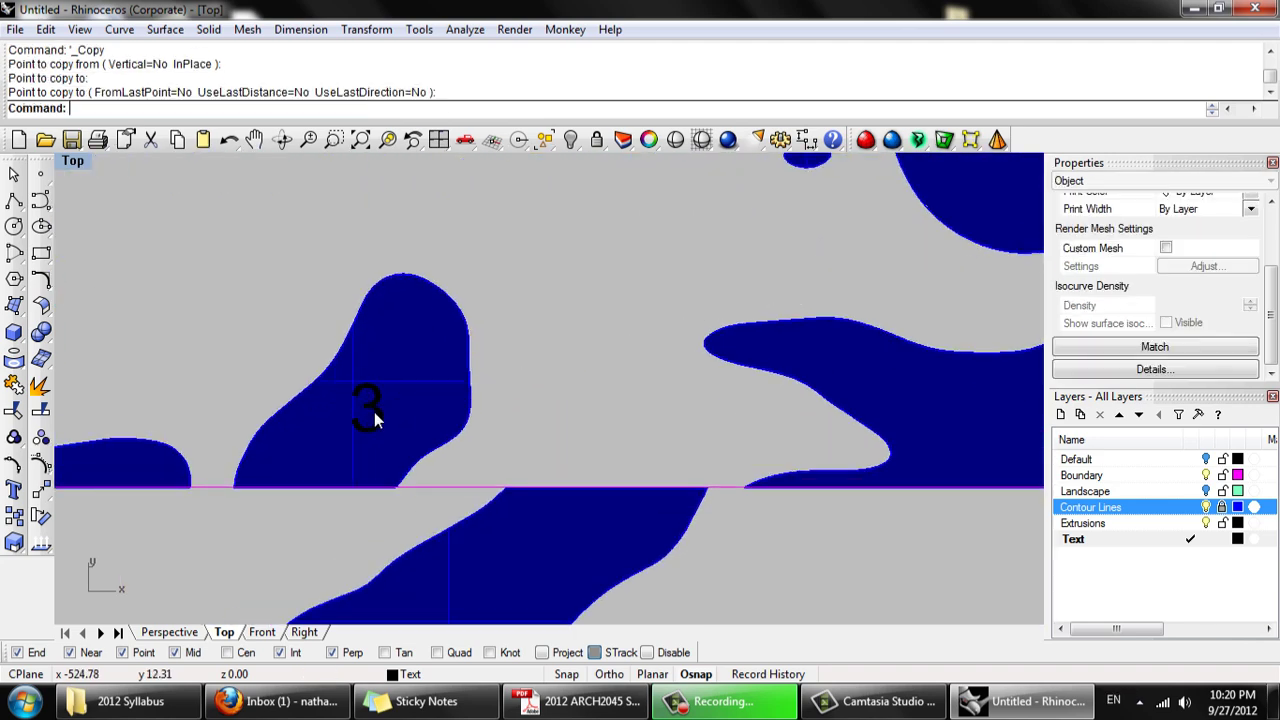
Change the copied text on the level 4 island to "4"
double_click(400, 413)
type("4")
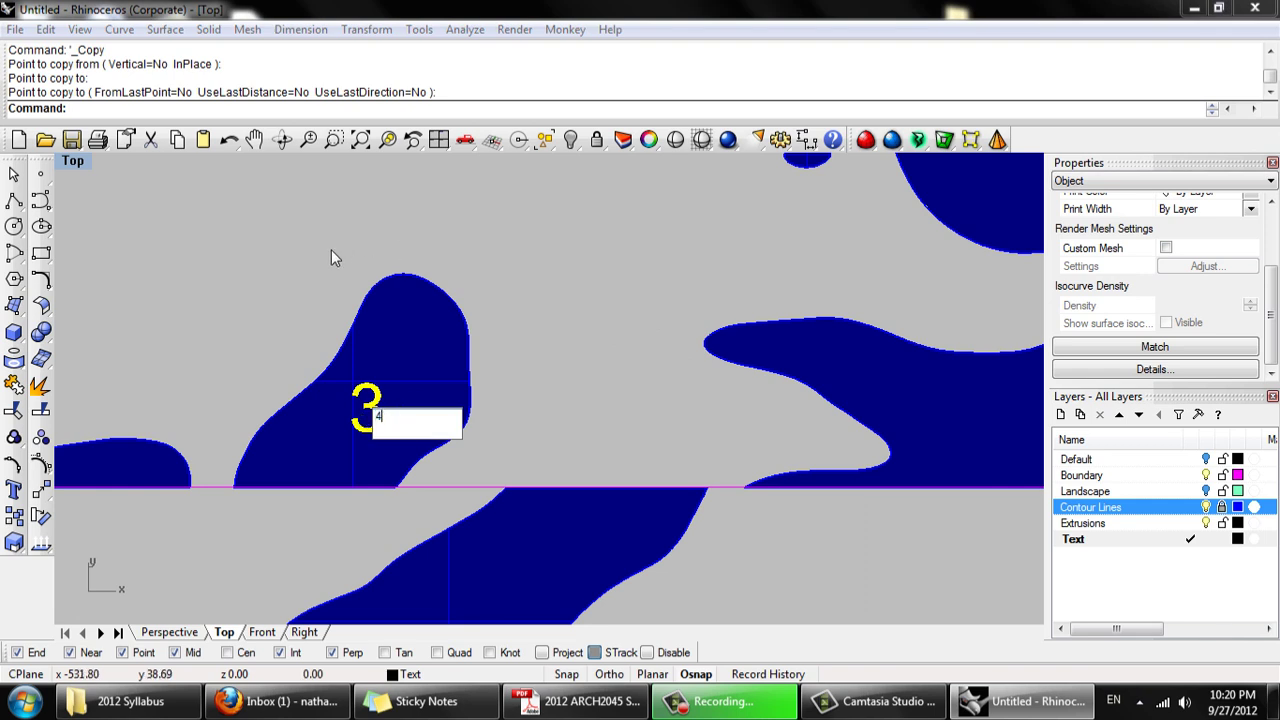
left_click(331, 258)
Copy the "4" text onto the large surface and the corner piece on the left edge of the level 4 square
left_click(368, 390)
type("C")
key("Return")
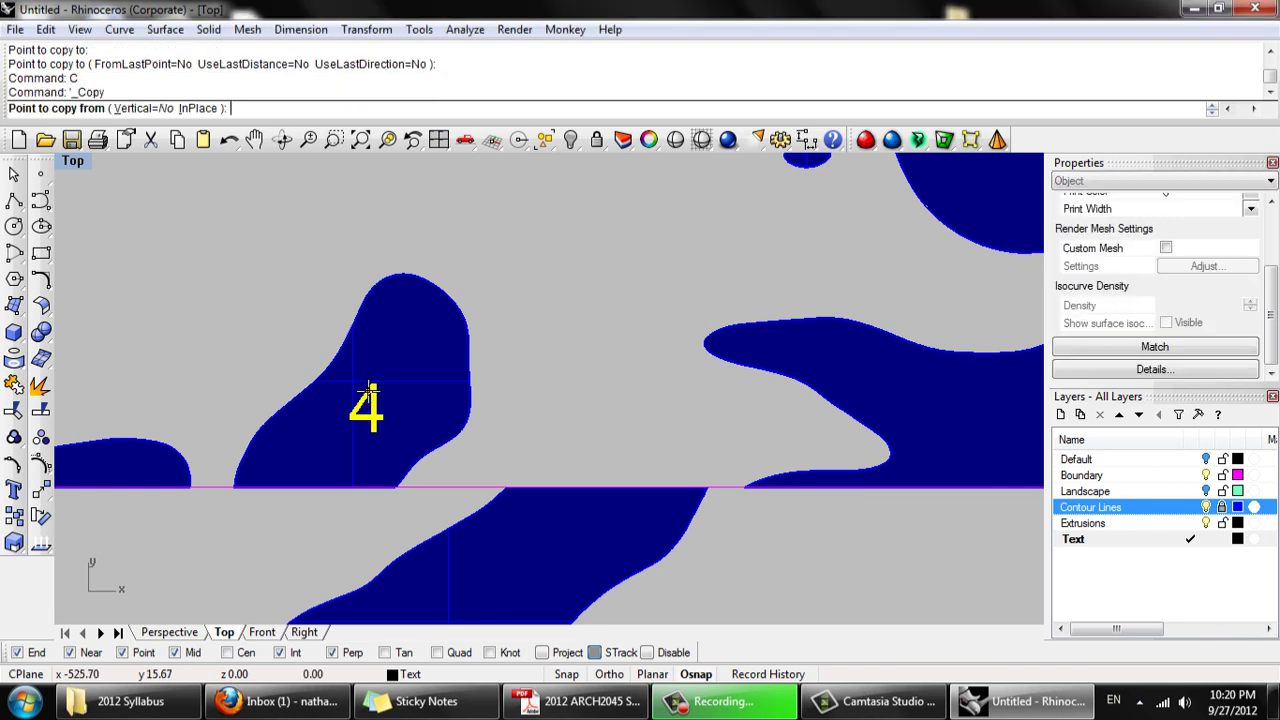
left_click(368, 390)
scroll(370, 390, "down", 4)
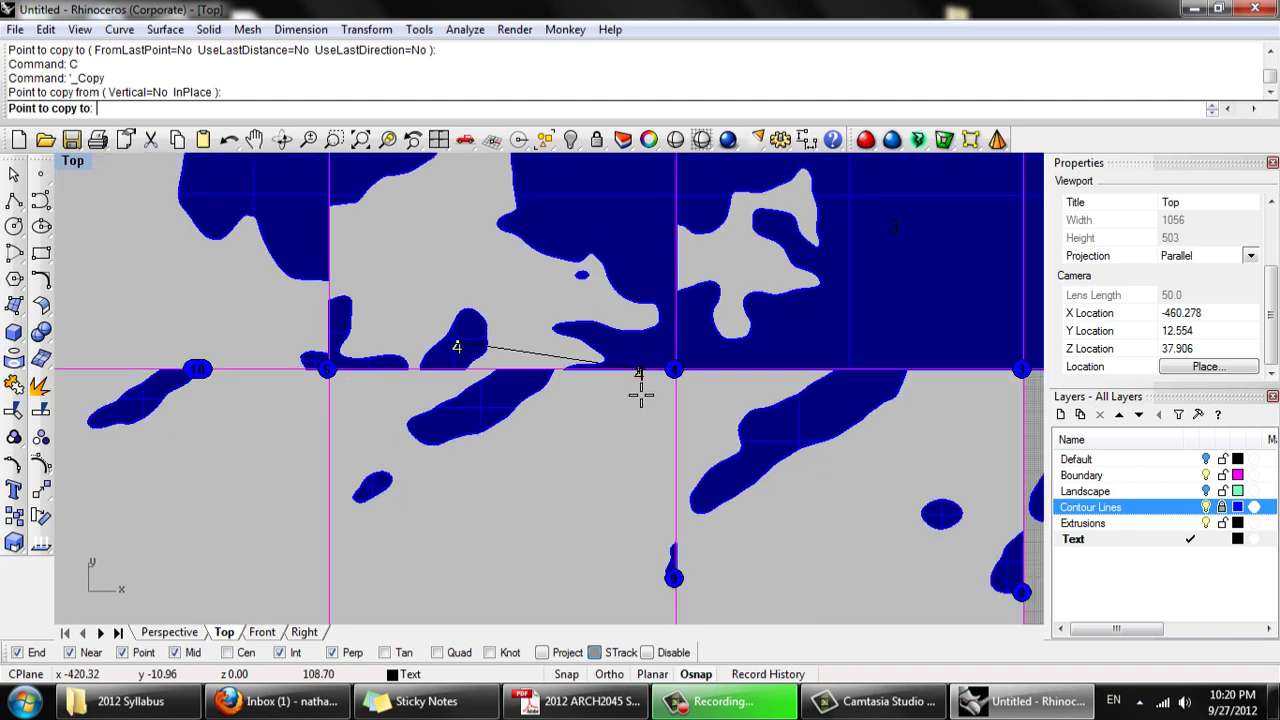
scroll(634, 246, "up", 3)
scroll(646, 334, "down", 4)
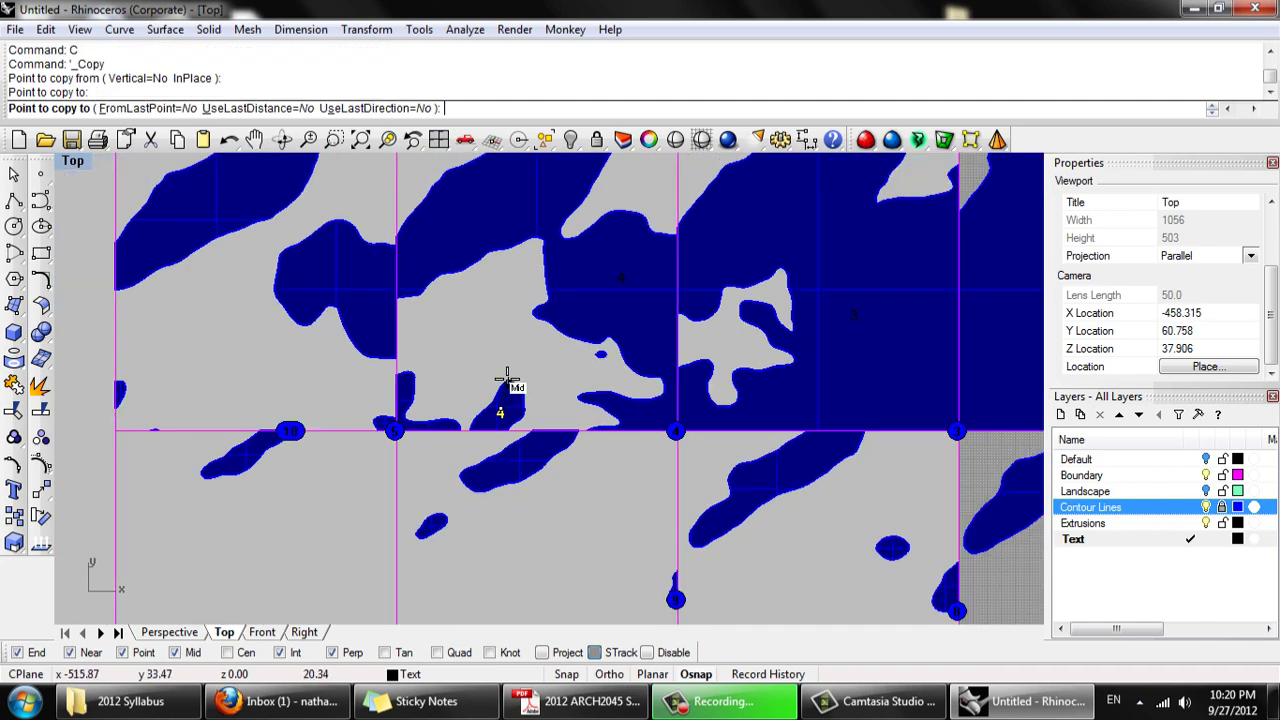
scroll(507, 378, "up", 3)
scroll(700, 375, "down", 3)
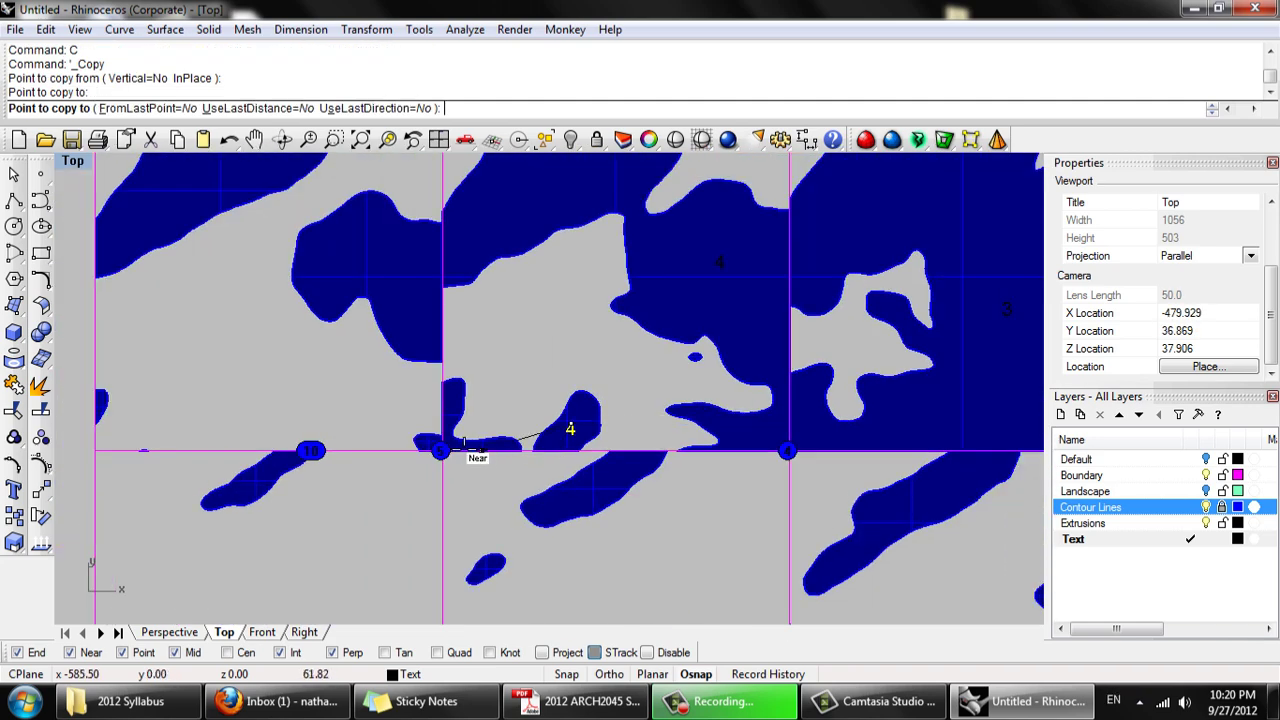
scroll(463, 443, "up", 5)
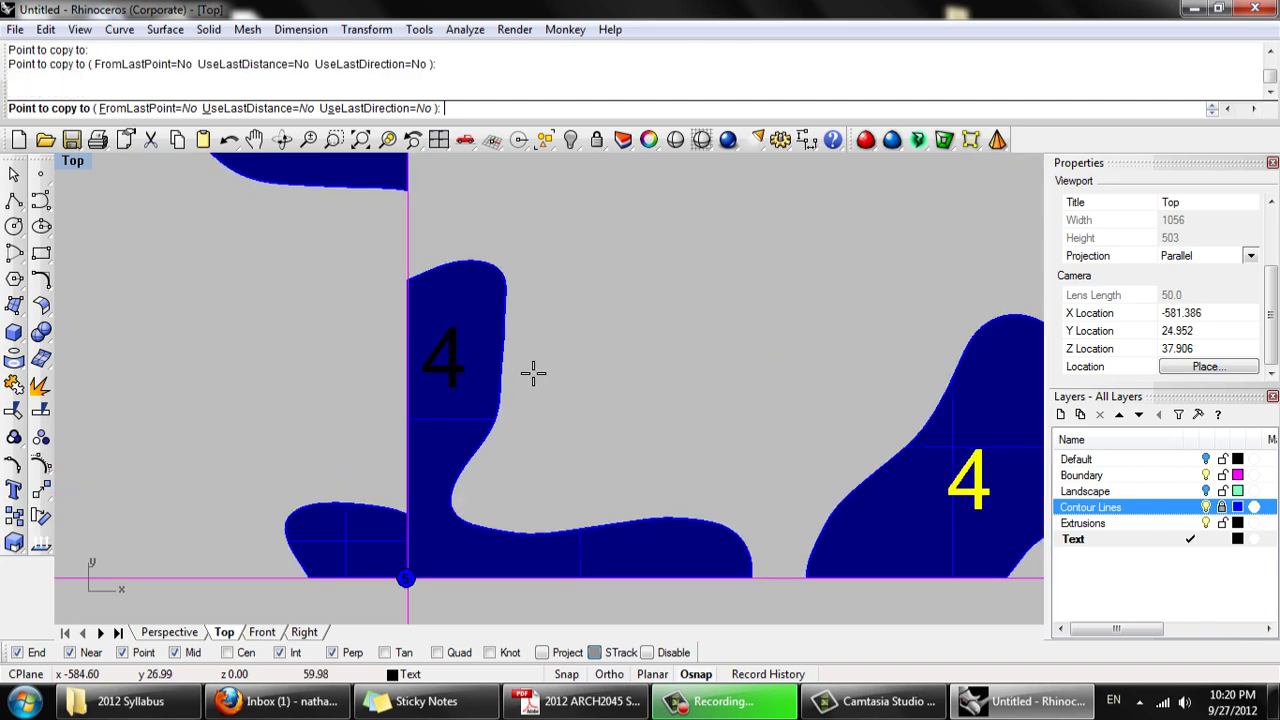
scroll(533, 374, "down", 5)
key("Return")
Copy a "4" text onto the surface along the right edge of the level 5 square
scroll(446, 349, "down", 3)
right_click_drag(446, 349, 558, 472)
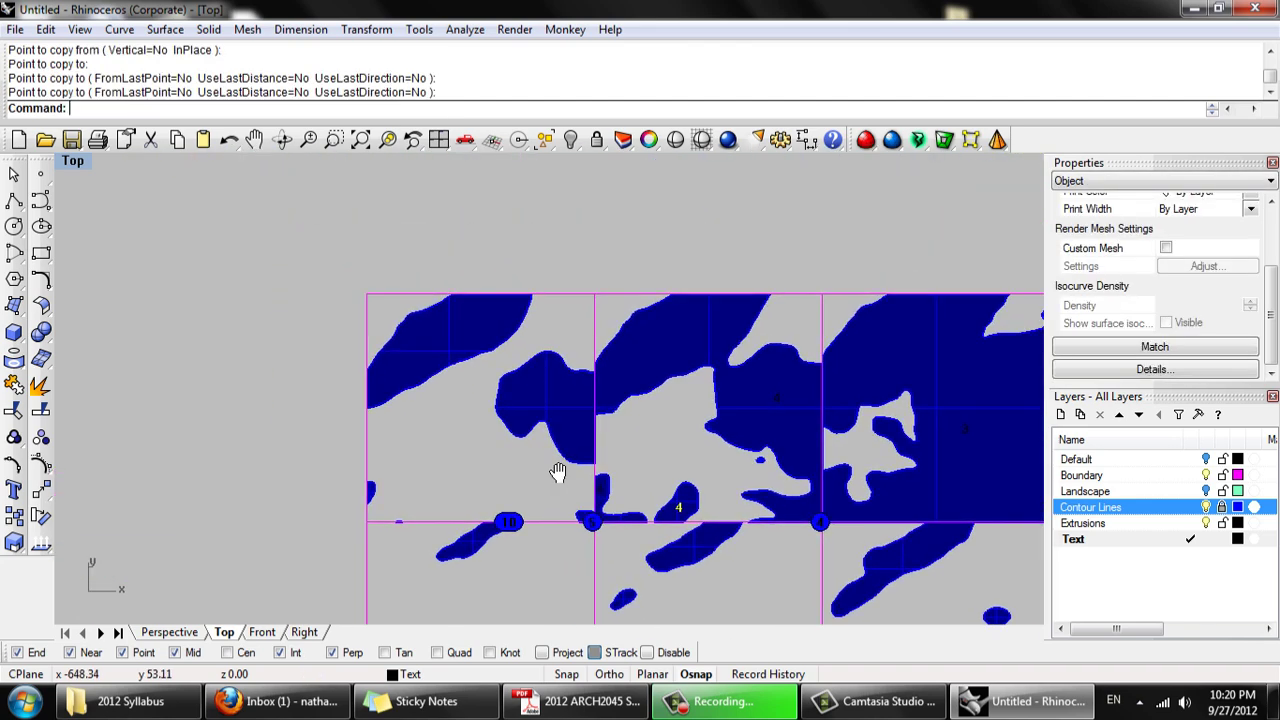
scroll(562, 464, "up", 2)
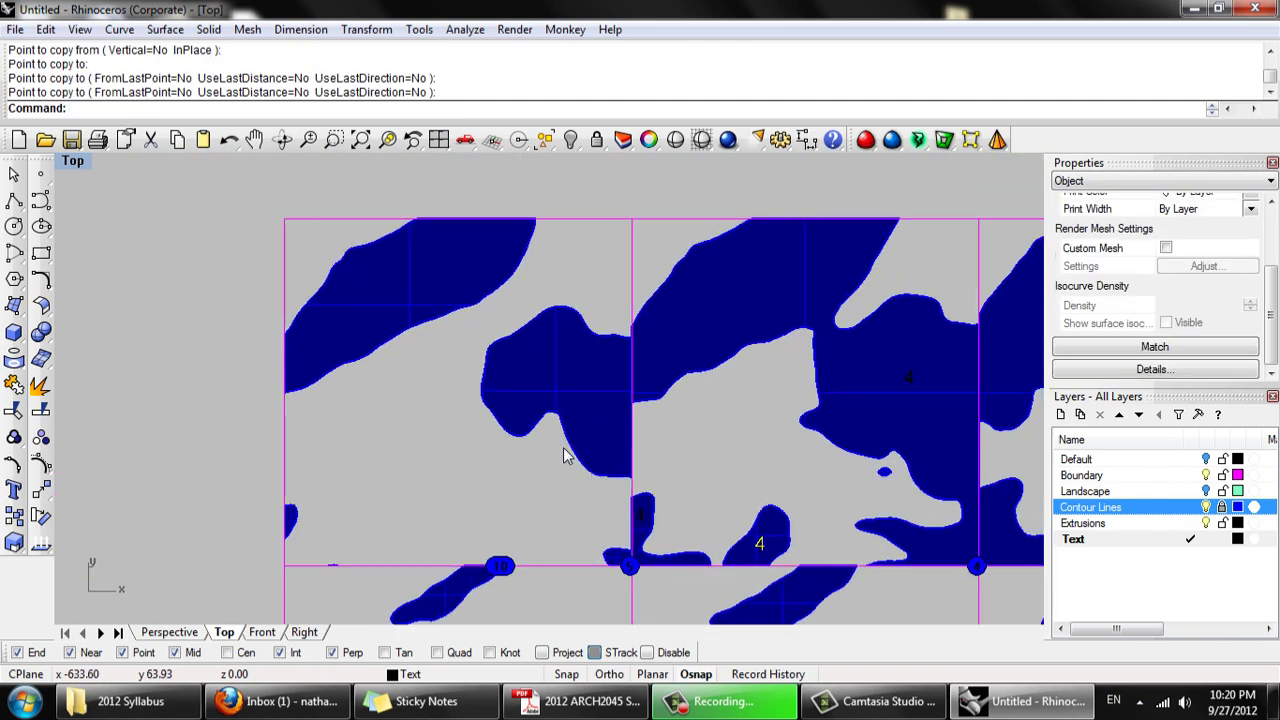
type("c")
key("Return")
left_click(640, 518)
left_click(580, 397)
key("Return")
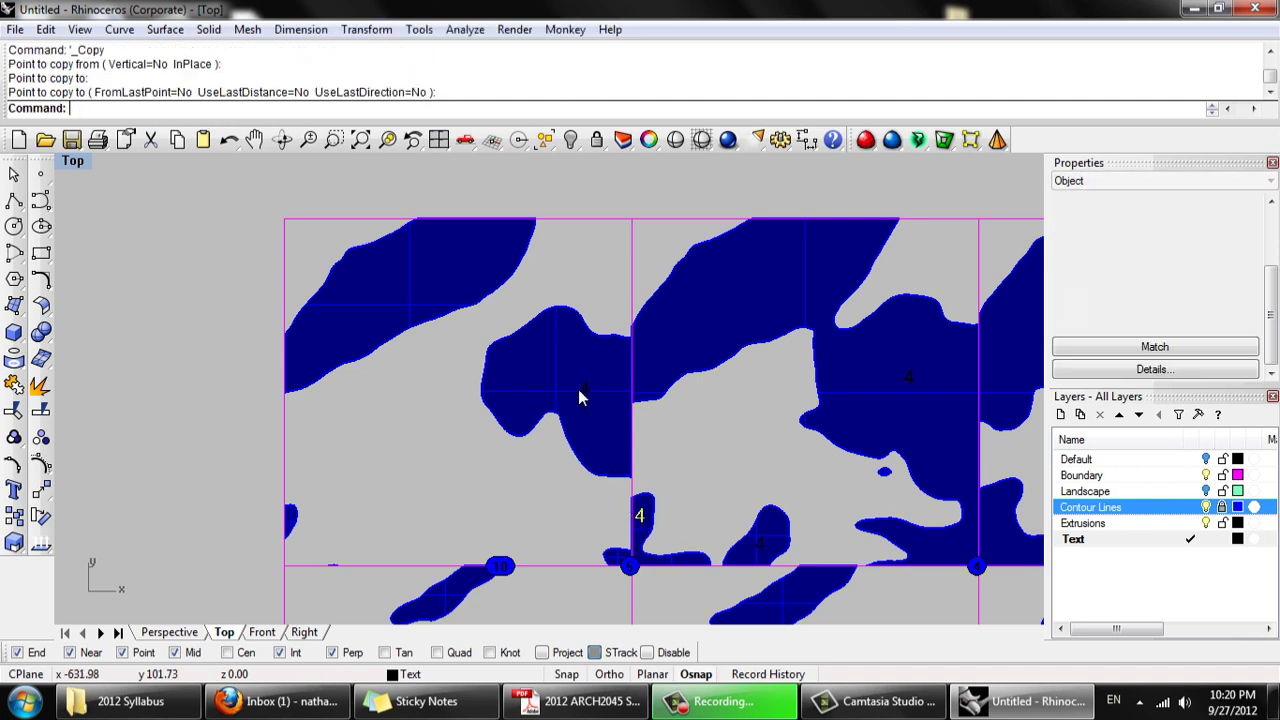
Change the copied text in the level 5 square to "5"
scroll(580, 397, "up", 2)
double_click(589, 391)
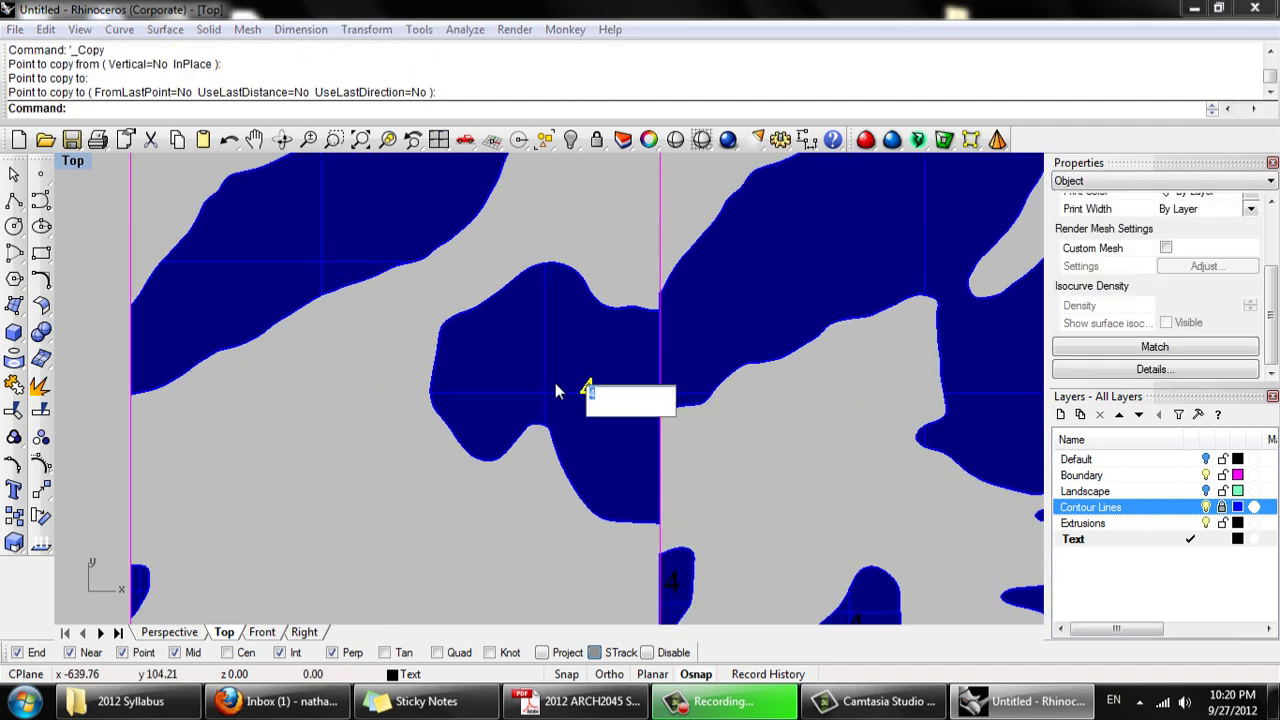
type("5")
left_click(443, 428)
Scale the level 5 text by a factor of 0.5 from its own position with the Copy option on
scroll(608, 397, "down", 3)
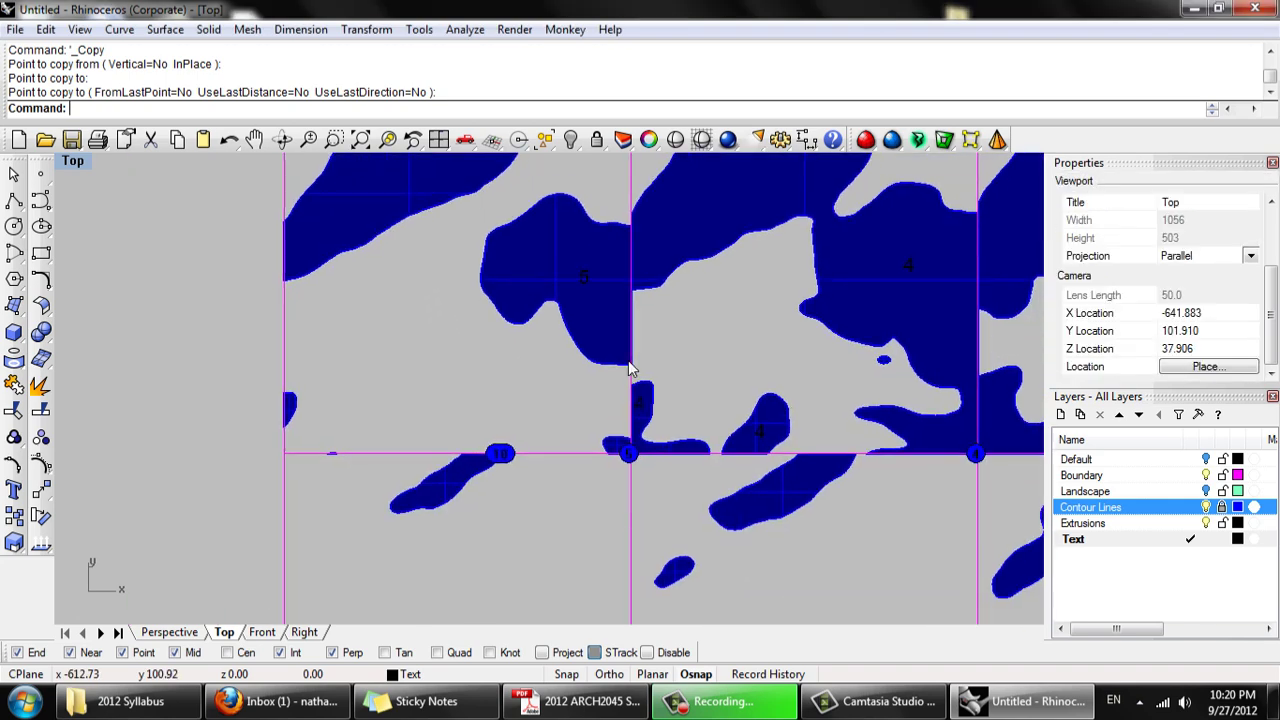
scroll(567, 341, "up", 3)
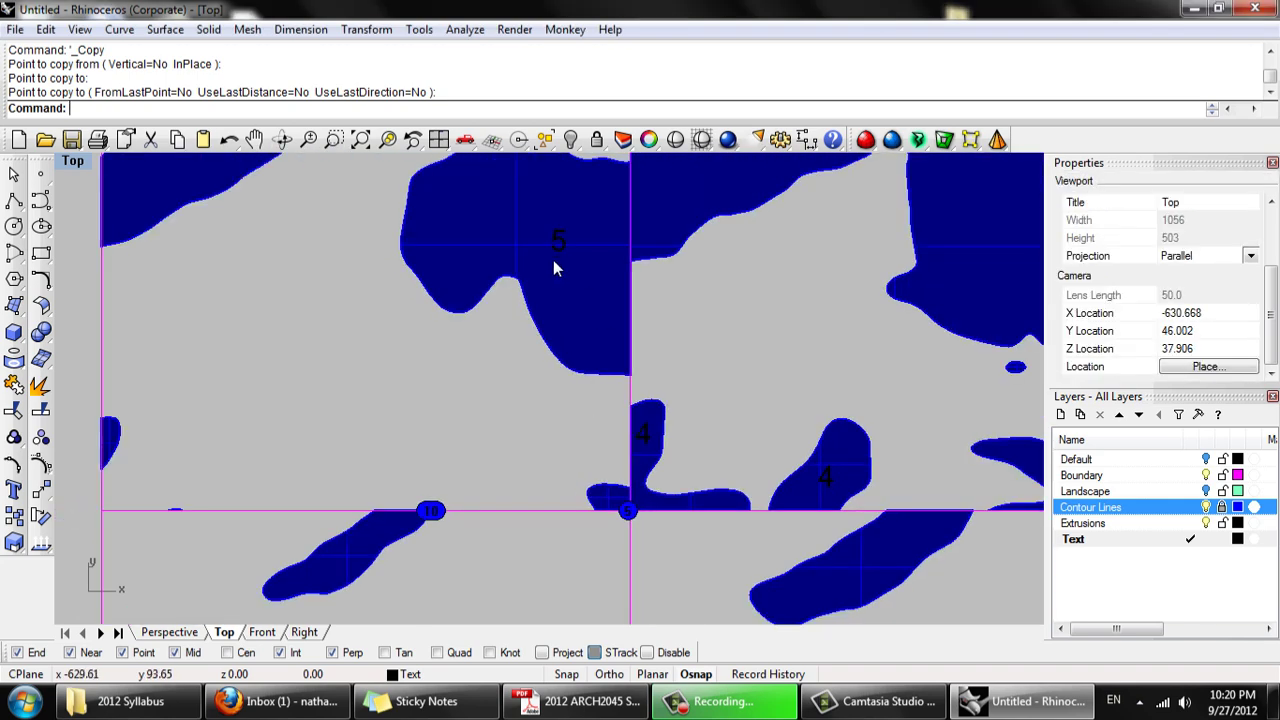
left_click(558, 245)
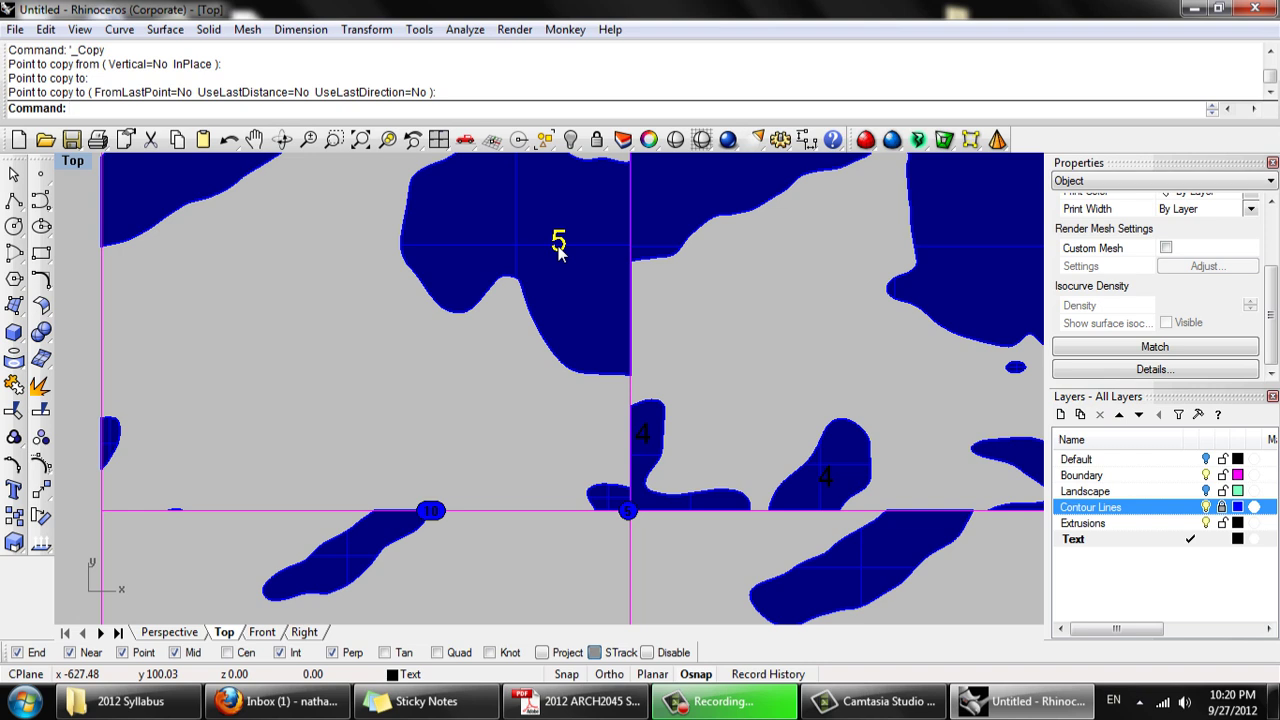
type("scale")
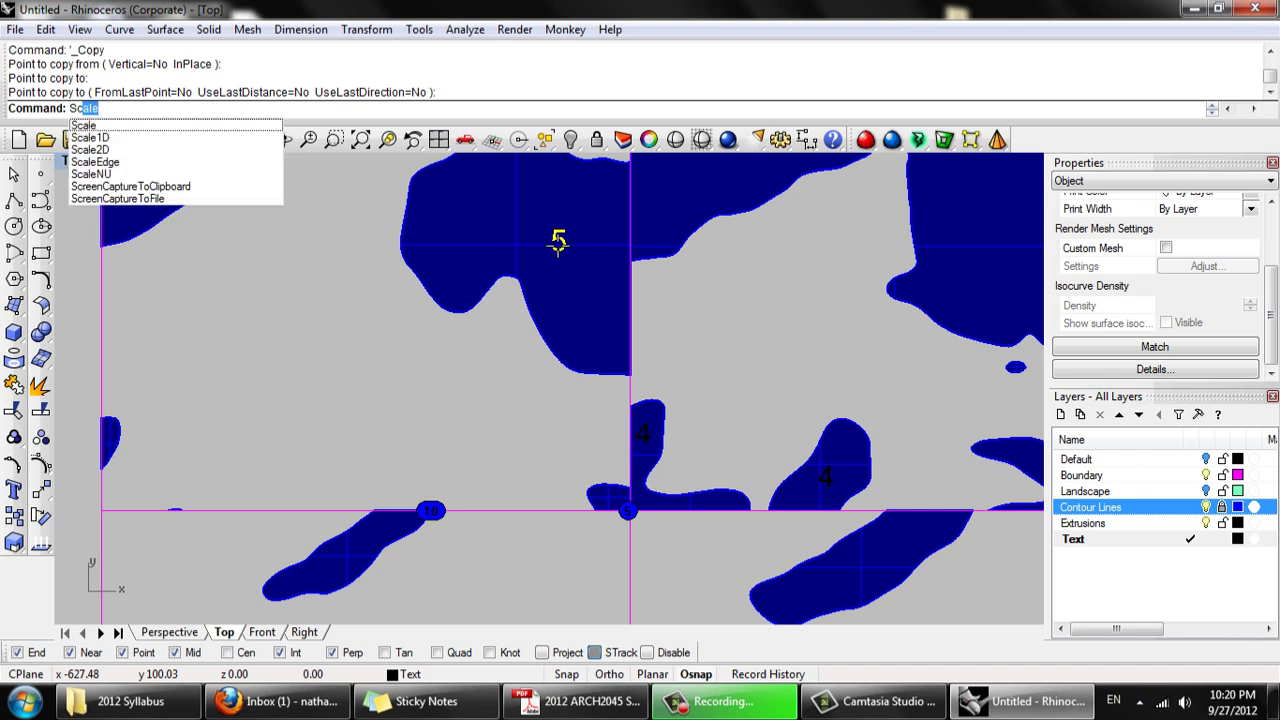
key("Return")
type("c")
key("Return")
left_click(558, 245)
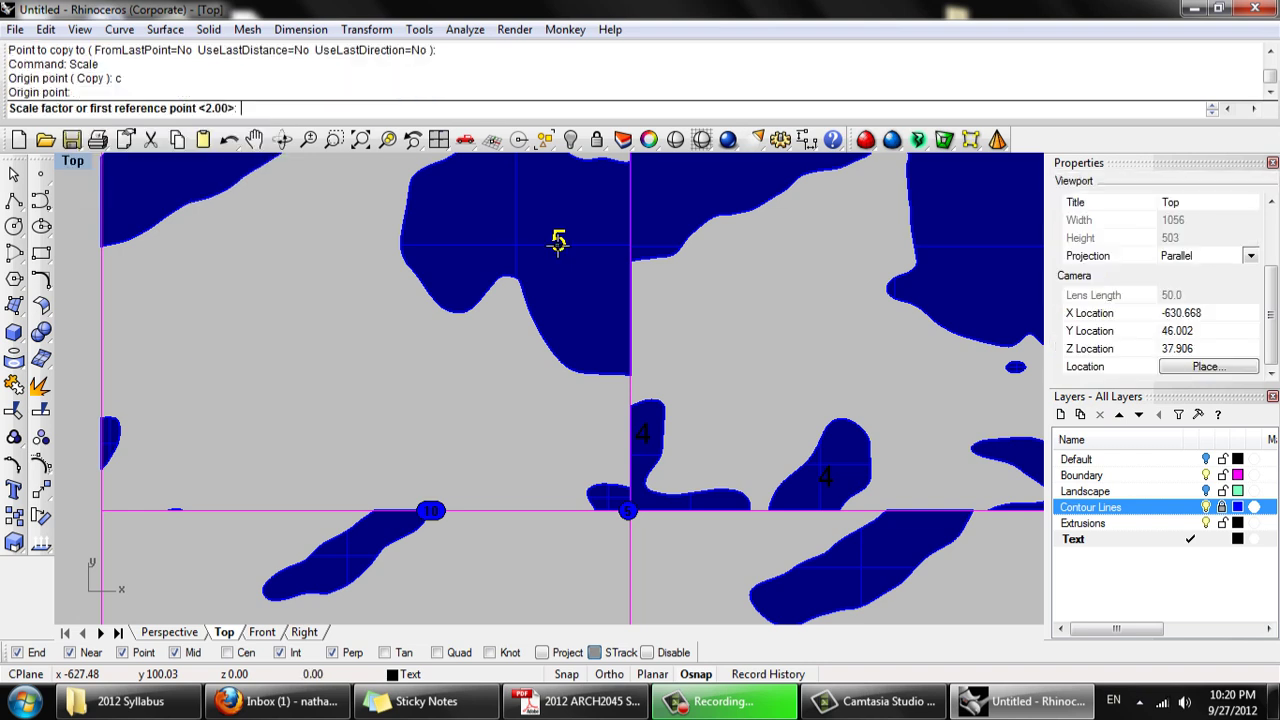
type(".5")
key("Return")
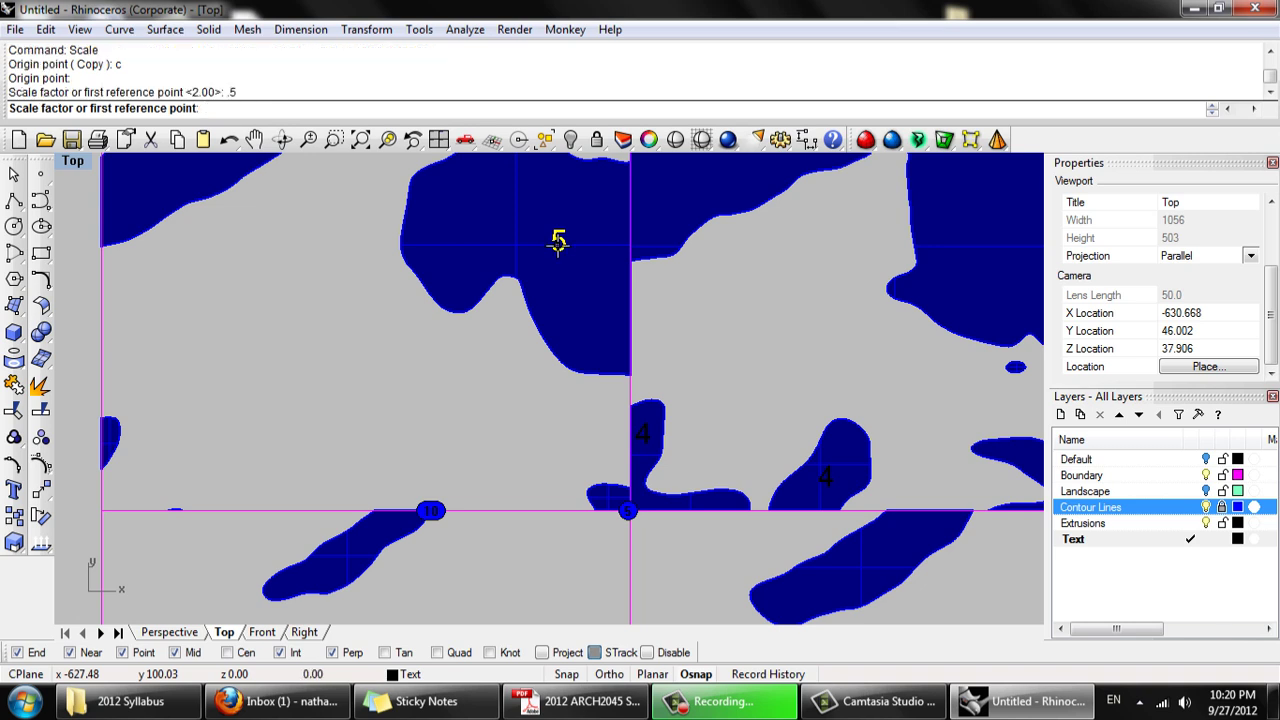
left_click(558, 244)
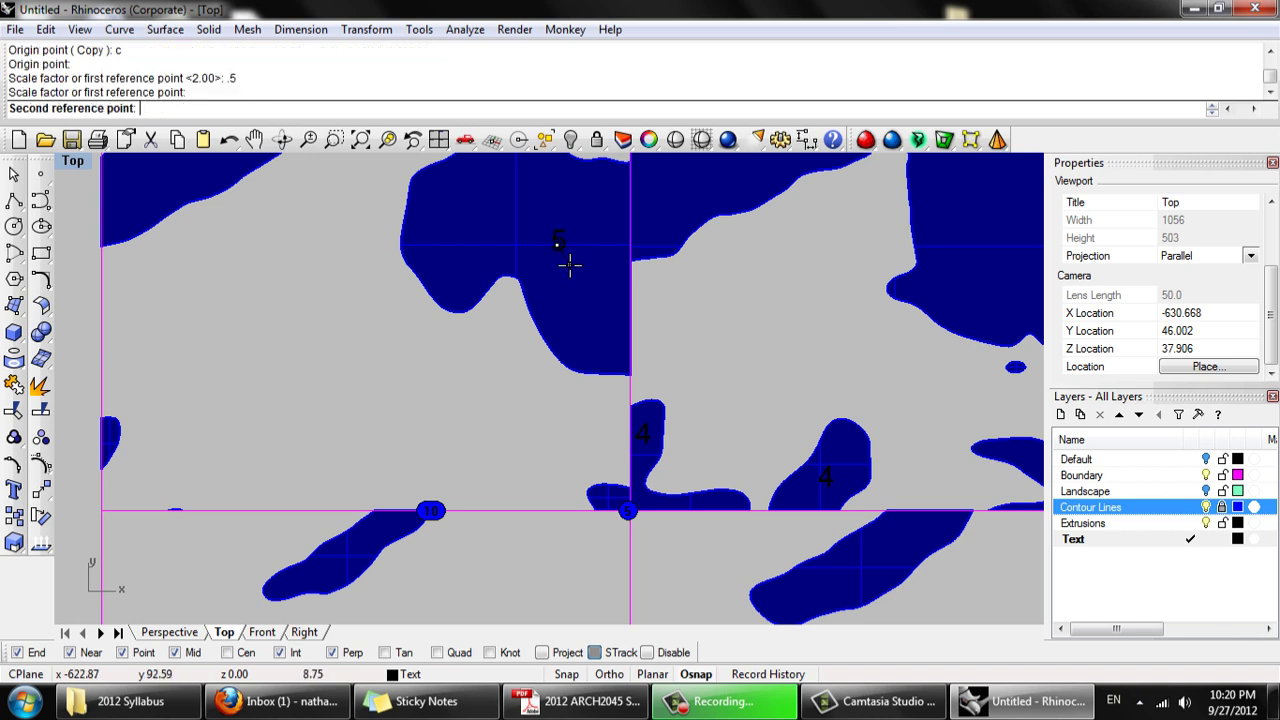
left_click(569, 264)
Move the half-size "5" text onto the small corner piece at the lower right of the level 5 square
scroll(565, 250, "up", 3)
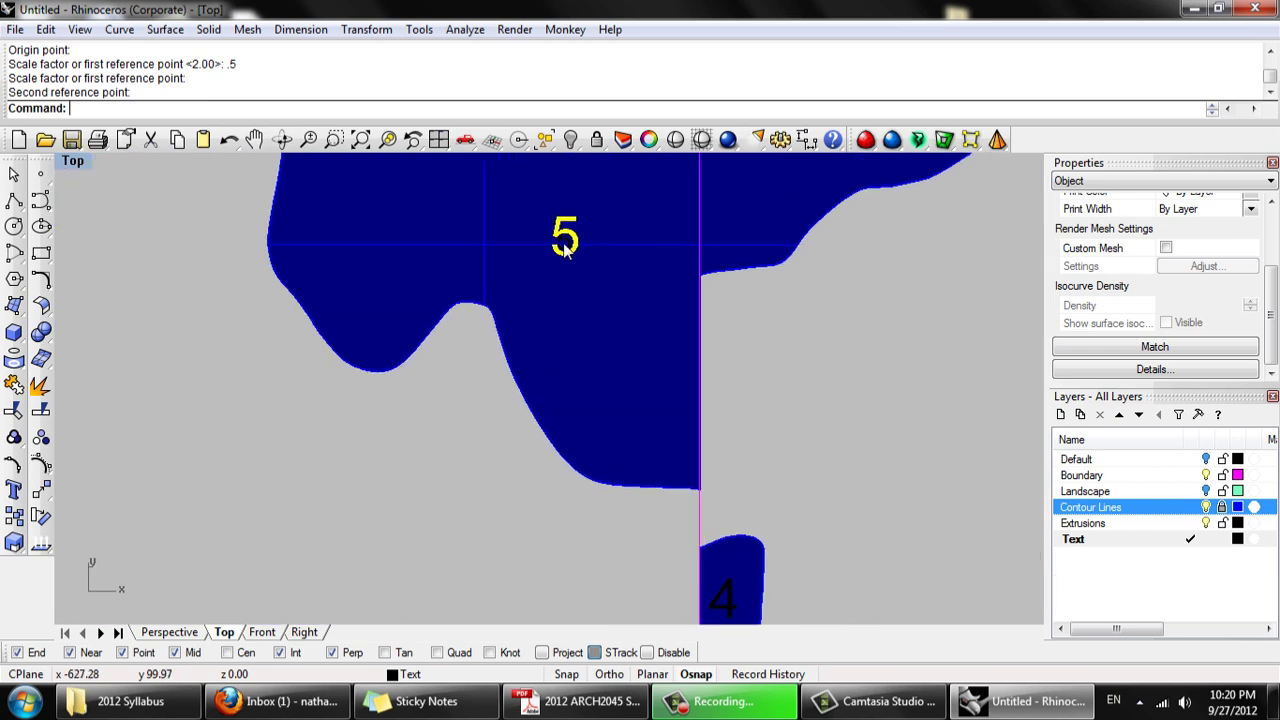
left_click(565, 250)
left_click(612, 304)
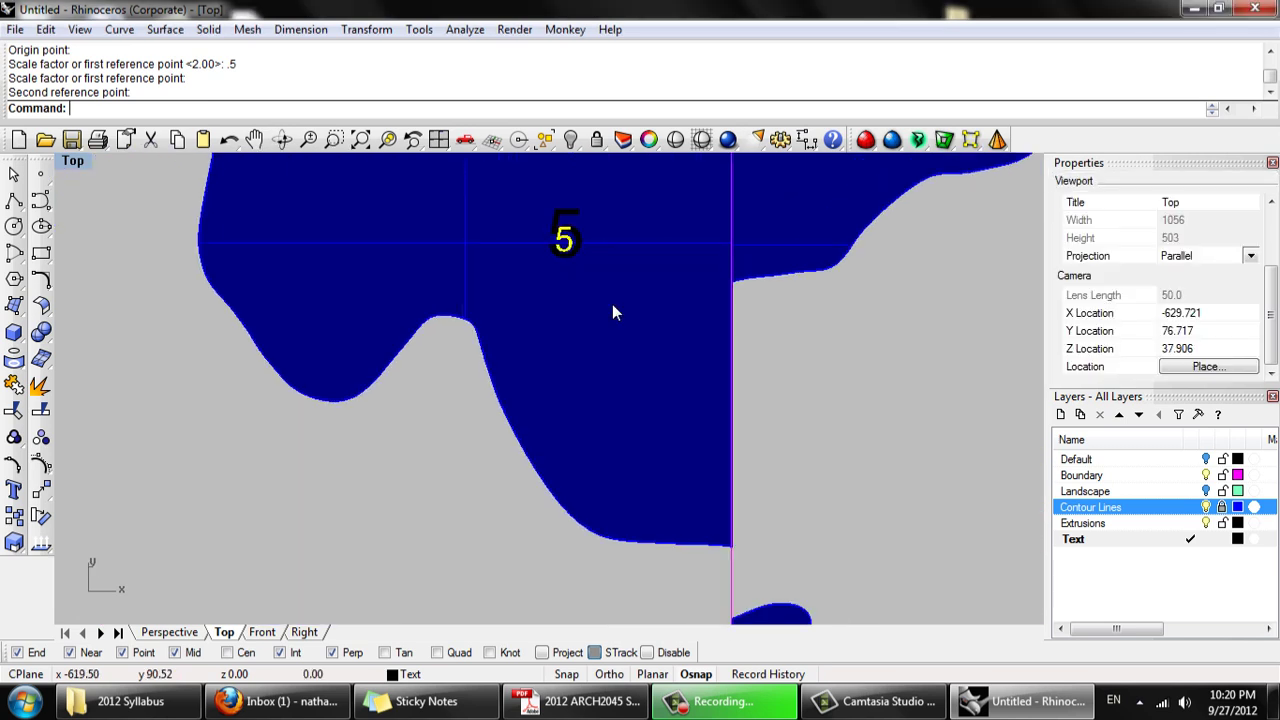
type("m")
key("Return")
type("m")
key("Return")
left_click(565, 245)
scroll(565, 245, "down", 3)
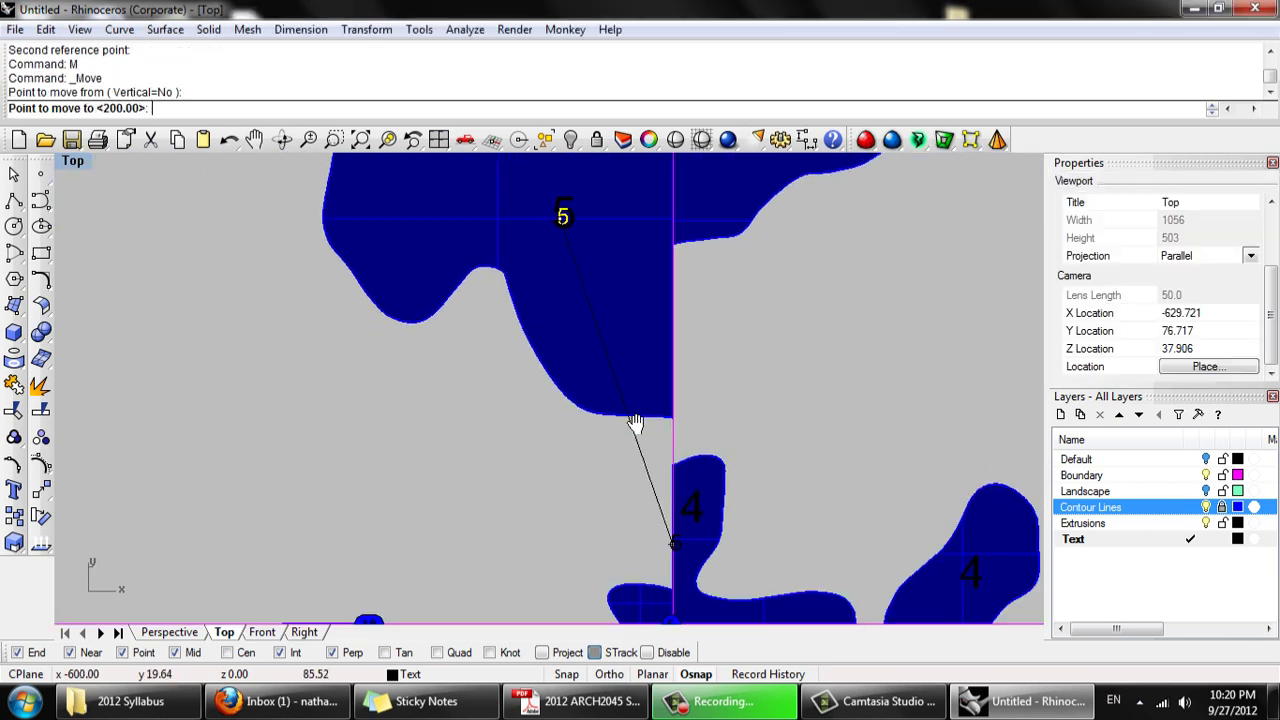
scroll(630, 390, "up", 2)
scroll(587, 400, "up", 2)
left_click(609, 399)
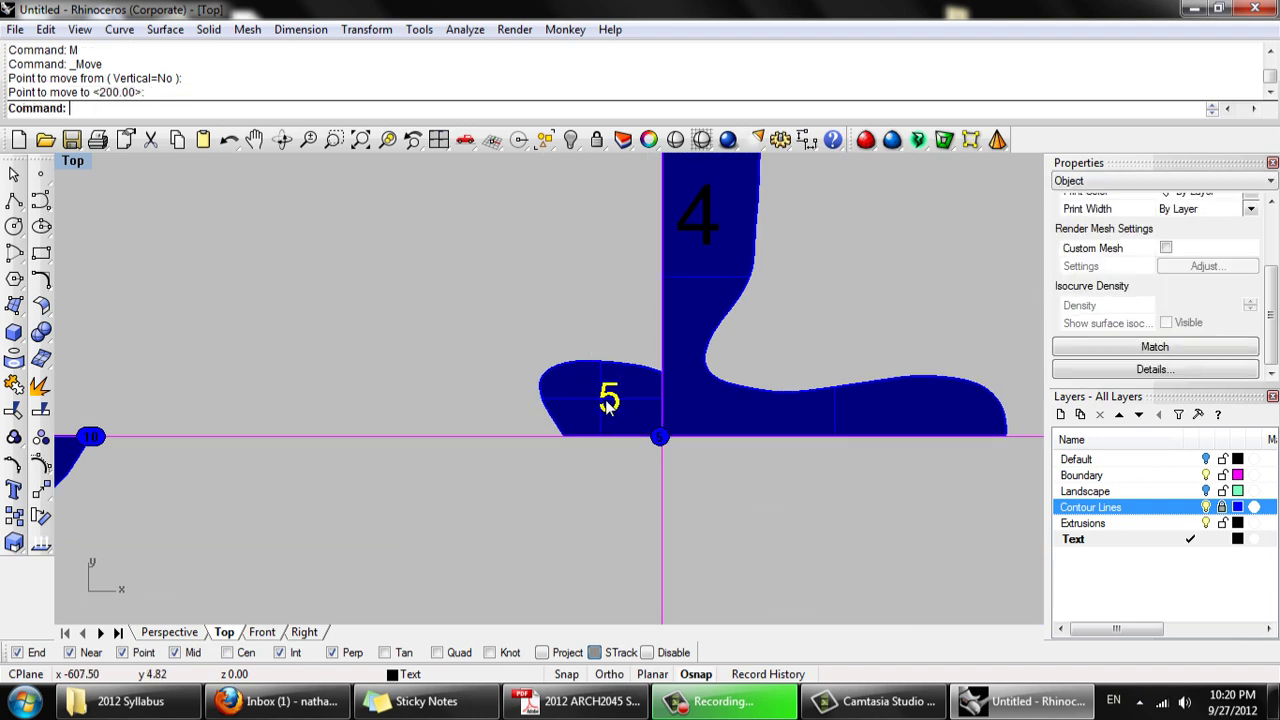
Copy the half-size "5" text onto the small piece along the left edge of the level 5 square
type("c")
key("Return")
left_click(609, 399)
scroll(766, 423, "down", 5)
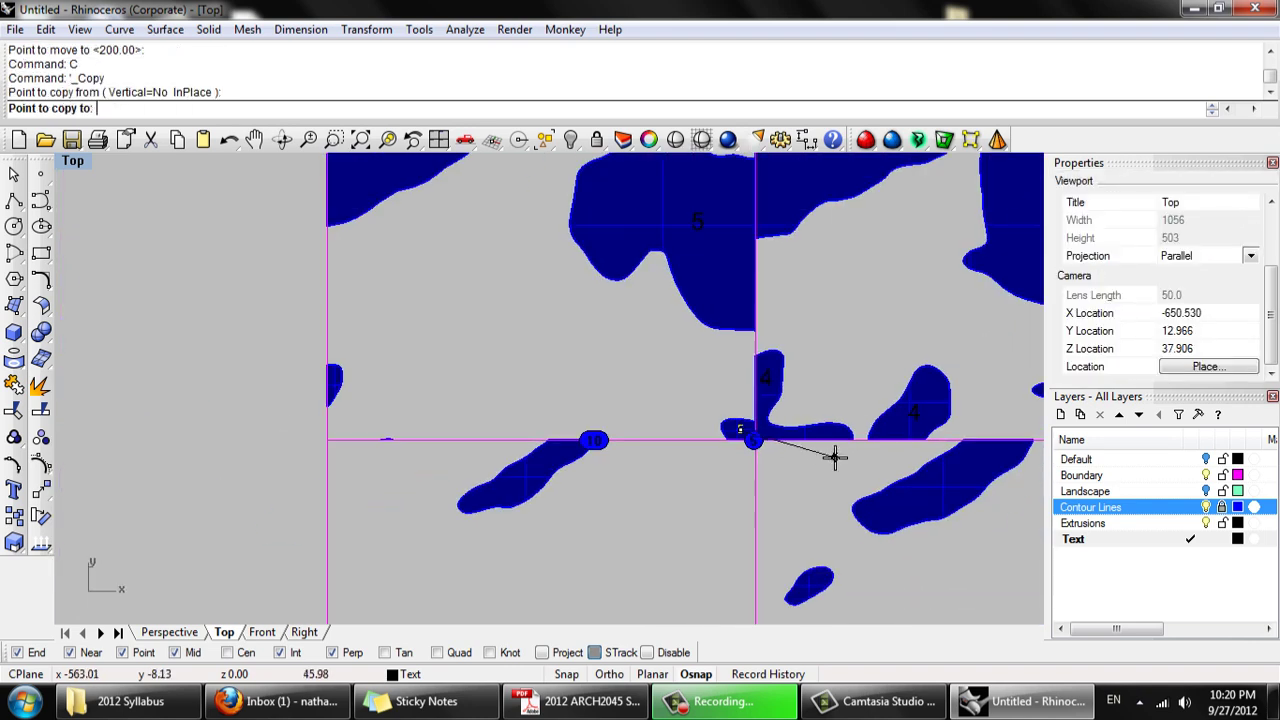
scroll(346, 380, "up", 4)
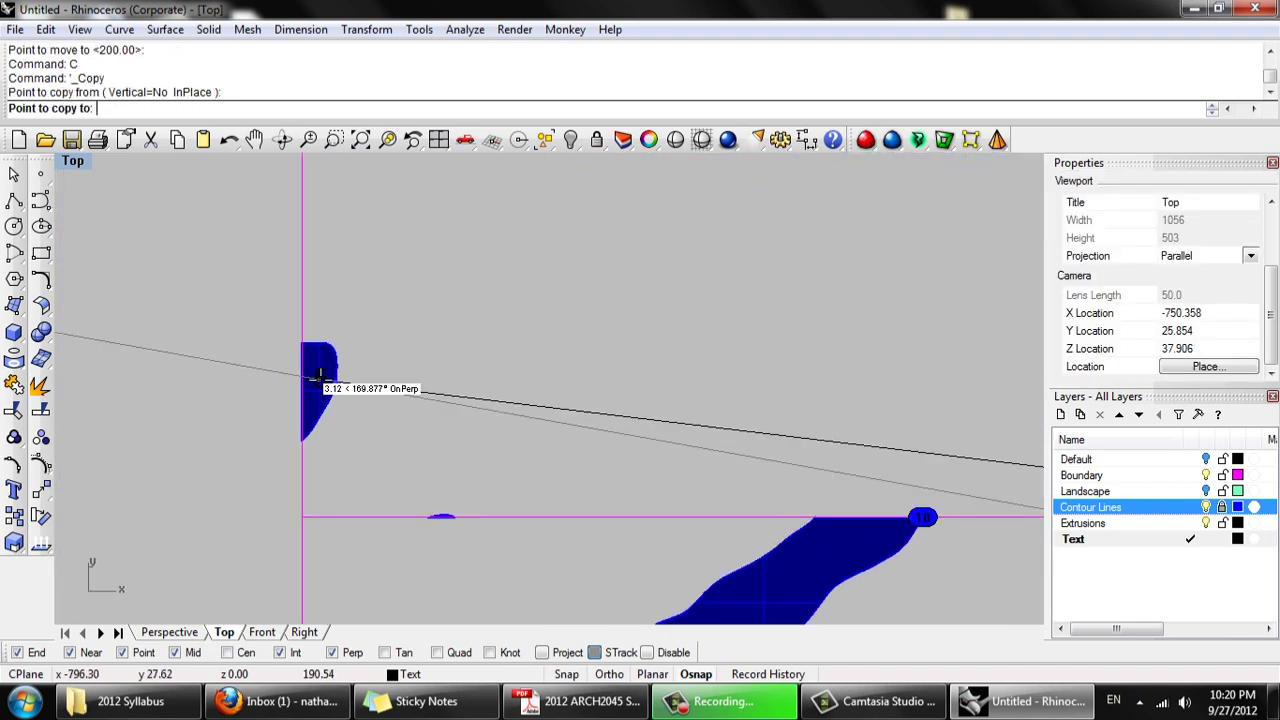
left_click(323, 377)
scroll(500, 457, "down", 5)
key("Return")
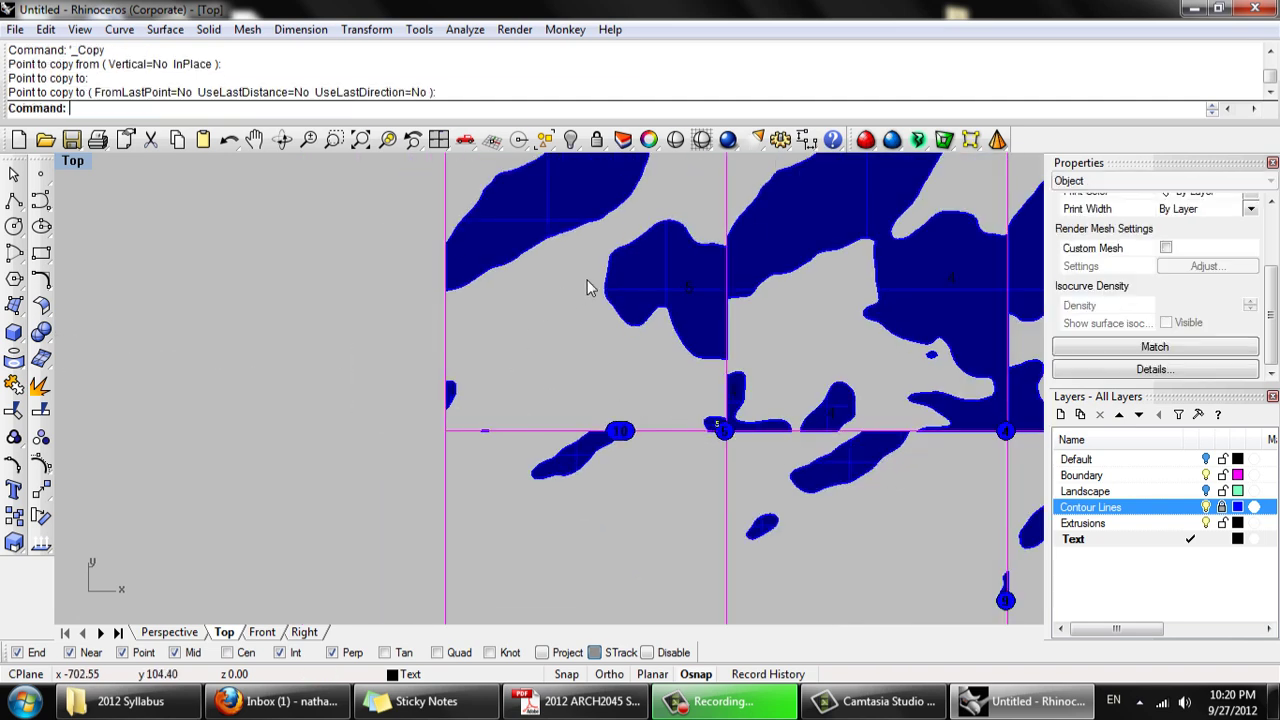
Copy the full-size "5" text onto the large surface in the upper-left part of the level 5 square
right_click_drag(587, 280, 512, 491)
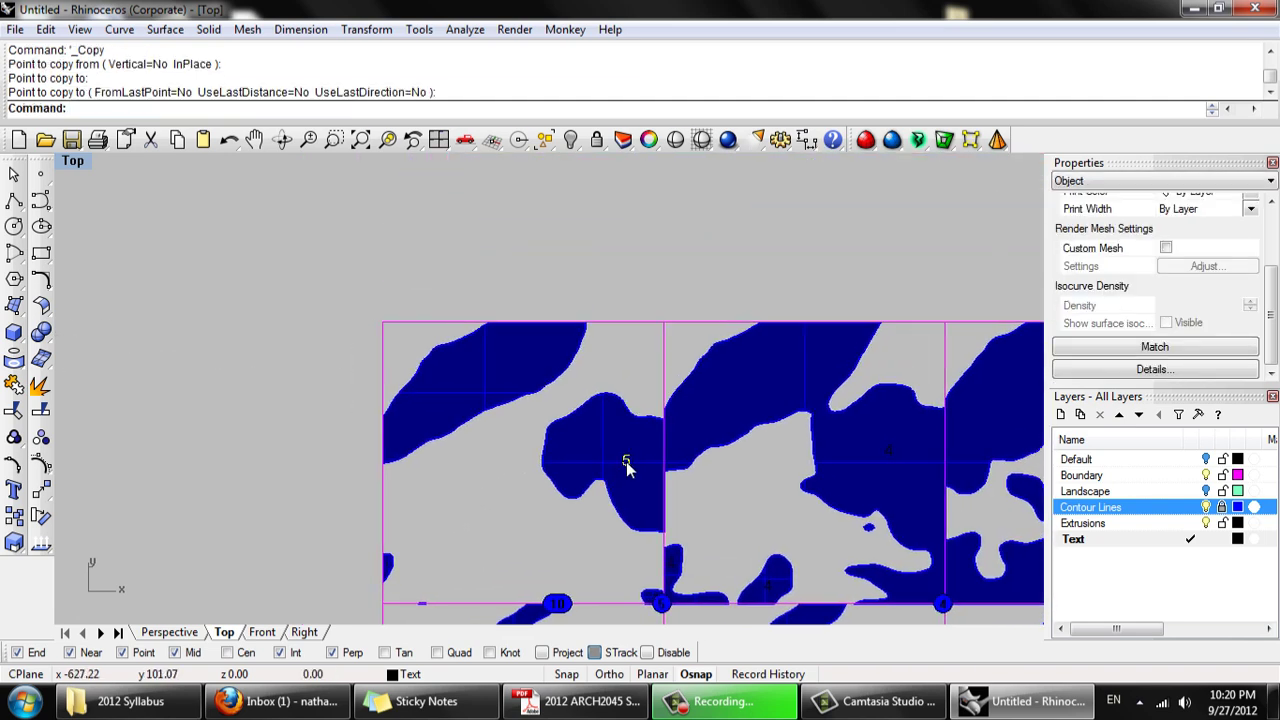
type("c")
key("Return")
left_click(626, 461)
left_click(470, 374)
key("Return")
Review all ten level squares to check the numbered labels and the remaining text dots
scroll(515, 455, "down", 4)
right_click_drag(489, 418, 421, 294)
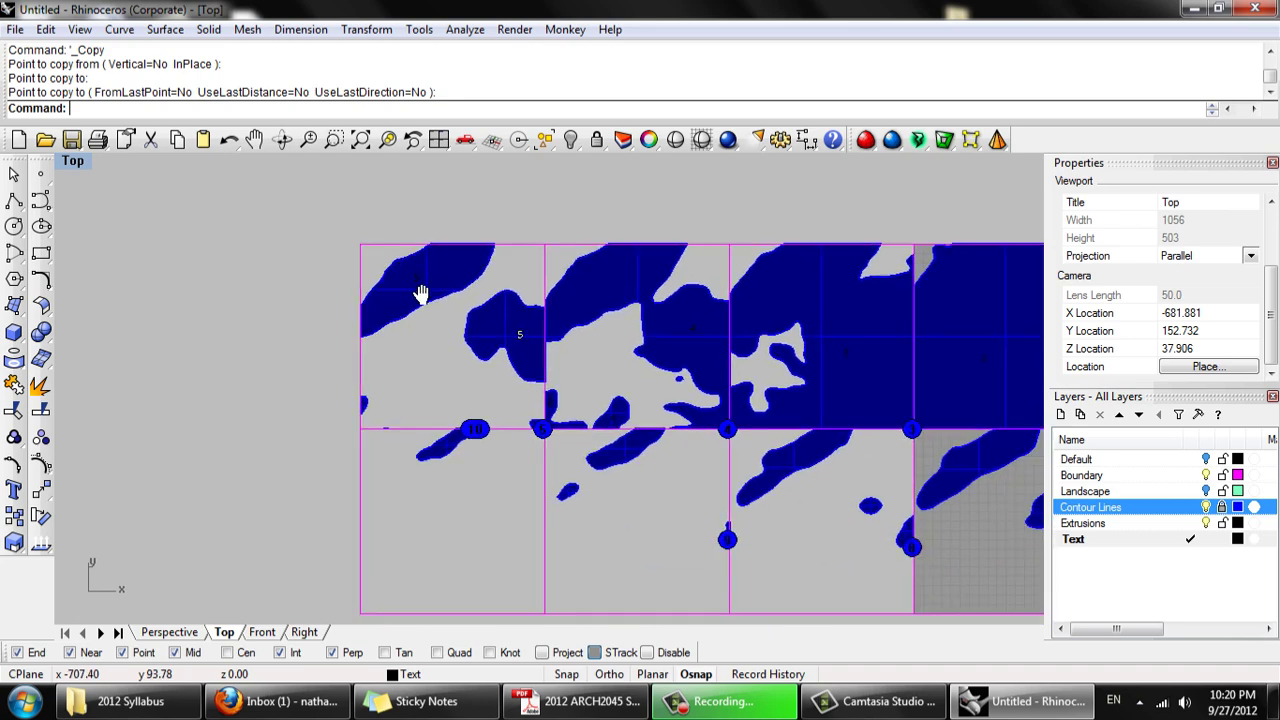
scroll(460, 389, "up", 3)
scroll(306, 371, "up", 2)
scroll(491, 423, "down", 1)
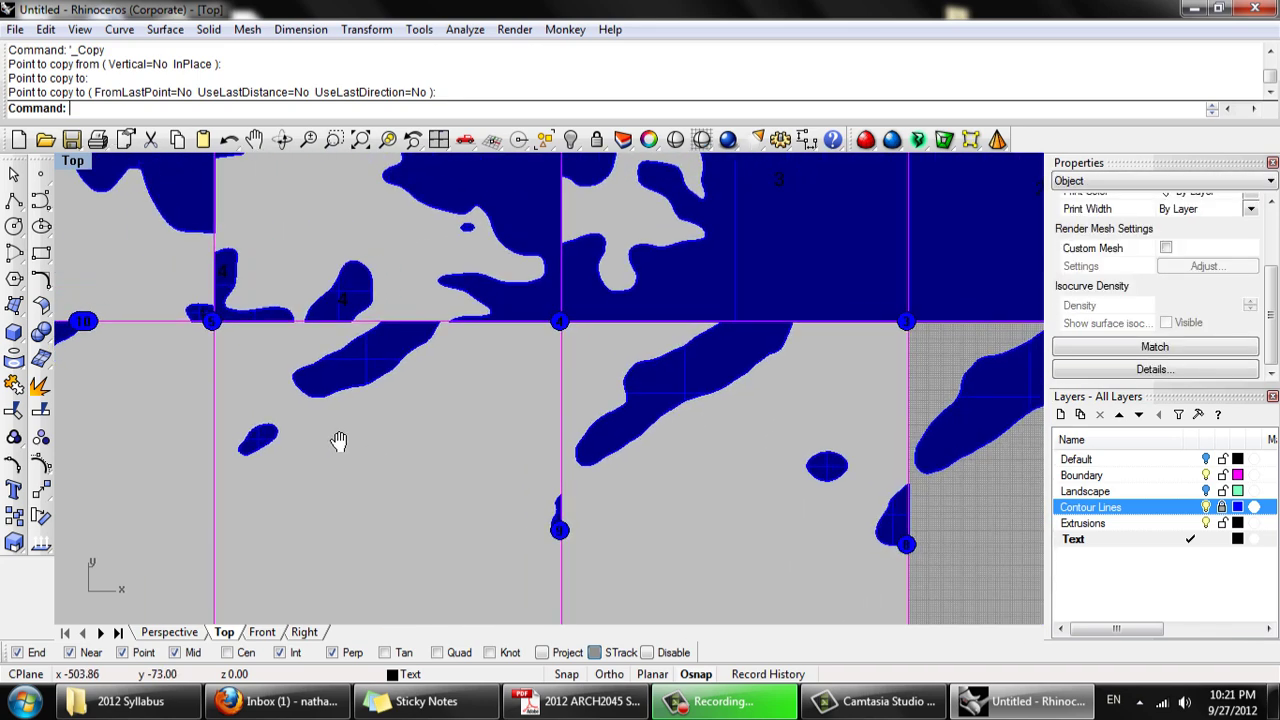
scroll(339, 441, "down", 3)
scroll(848, 468, "down", 3)
right_click_drag(941, 455, 911, 437)
scroll(871, 471, "up", 2)
left_click(851, 705)
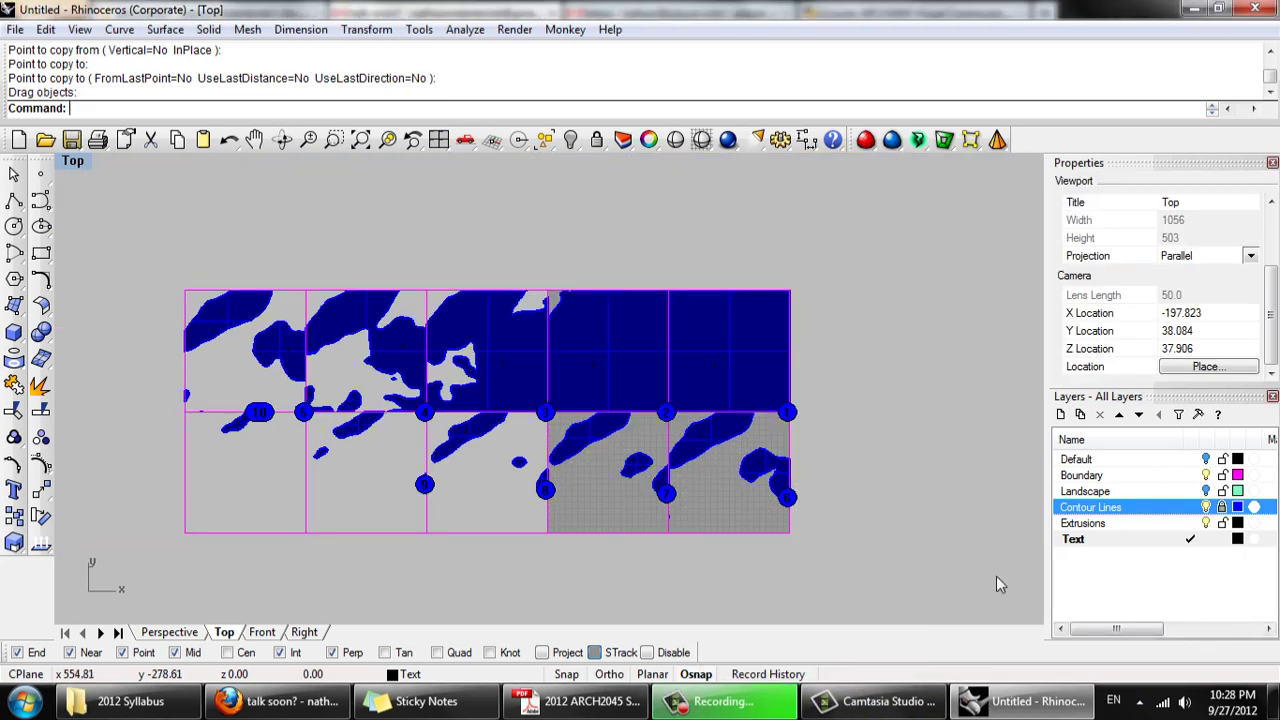
right_click_drag(894, 509, 932, 527)
scroll(810, 541, "up", 1)
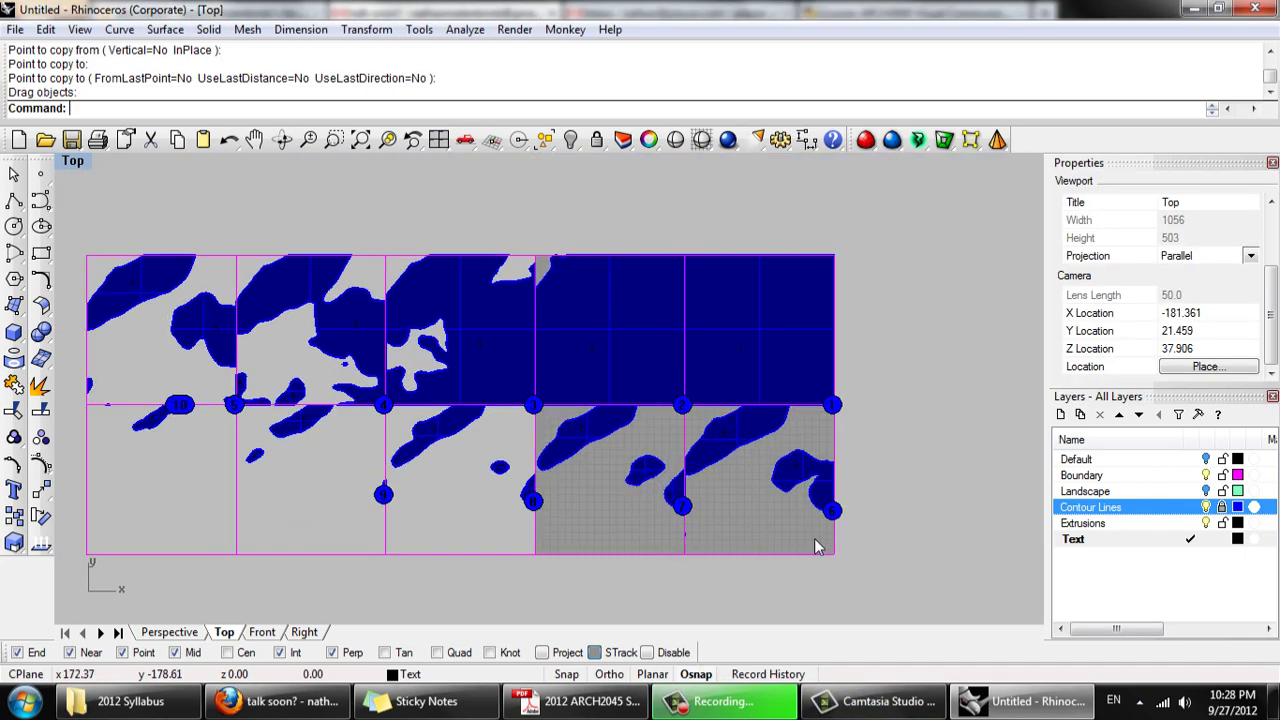
right_click_drag(816, 530, 854, 539)
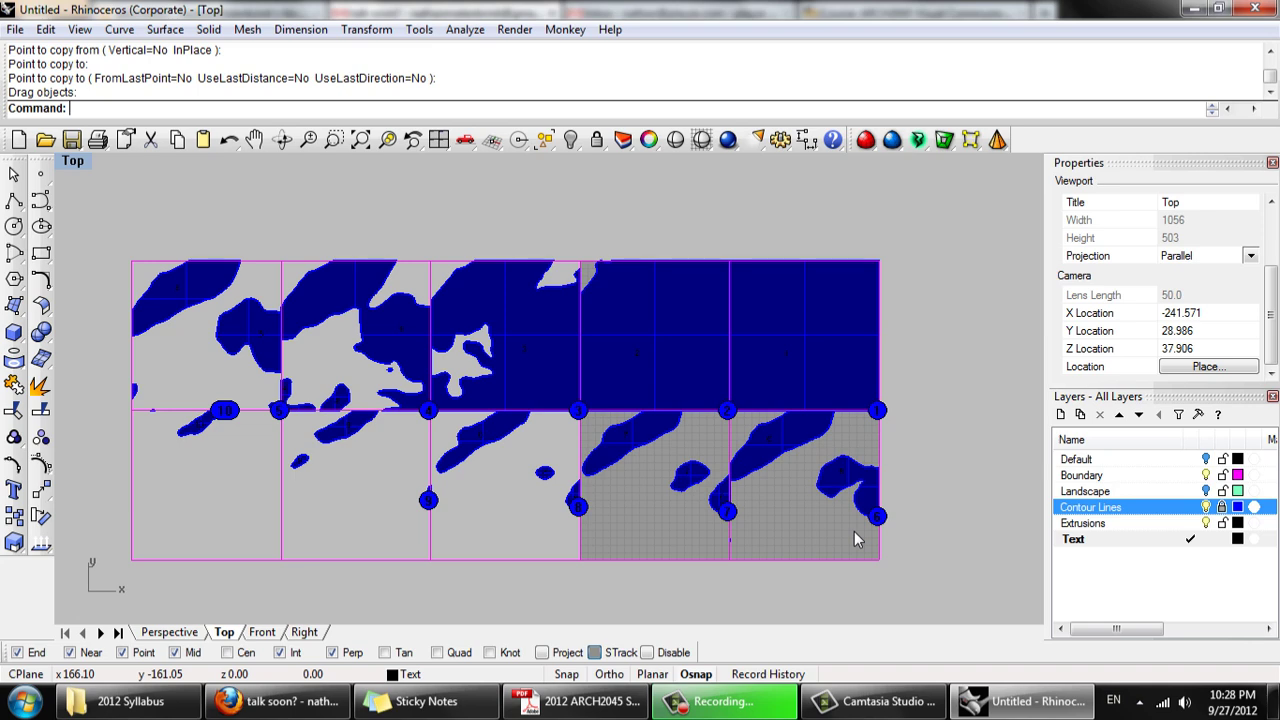
scroll(777, 449, "up", 2)
scroll(790, 465, "down", 1)
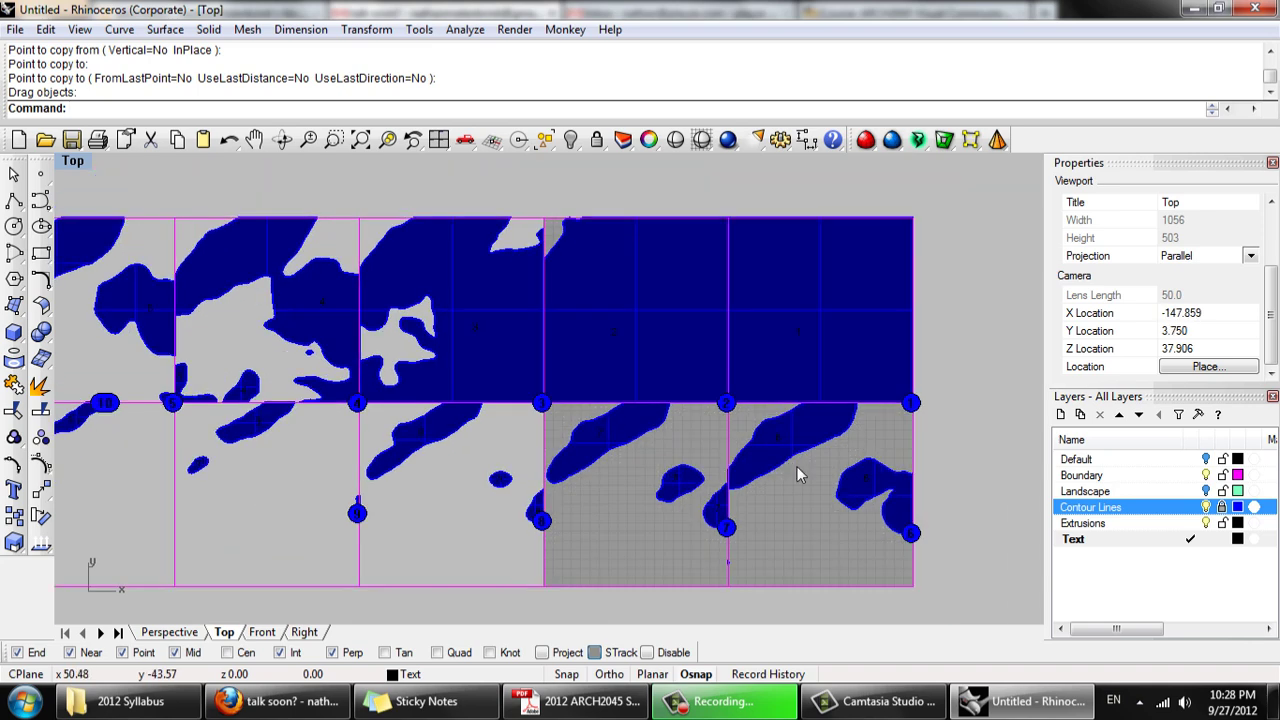
scroll(797, 466, "down", 1)
Try to select all text dots in the layout with SelDot
type("elDot")
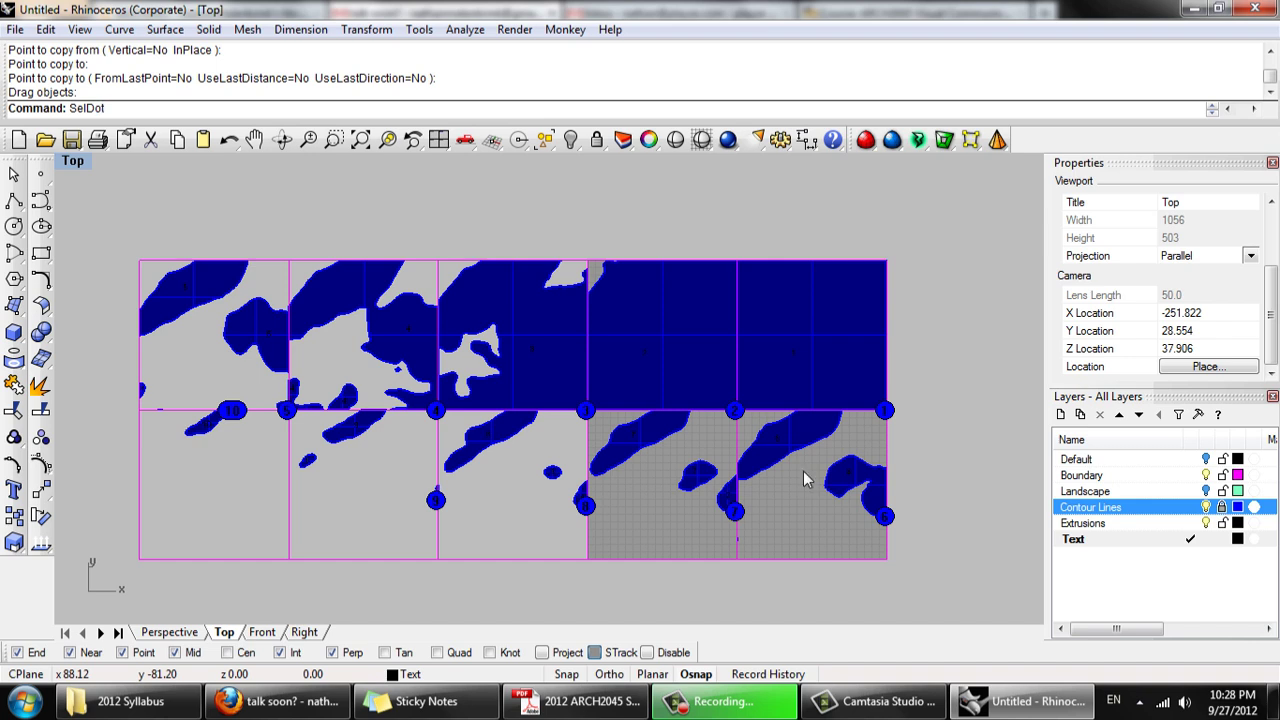
key("Return")
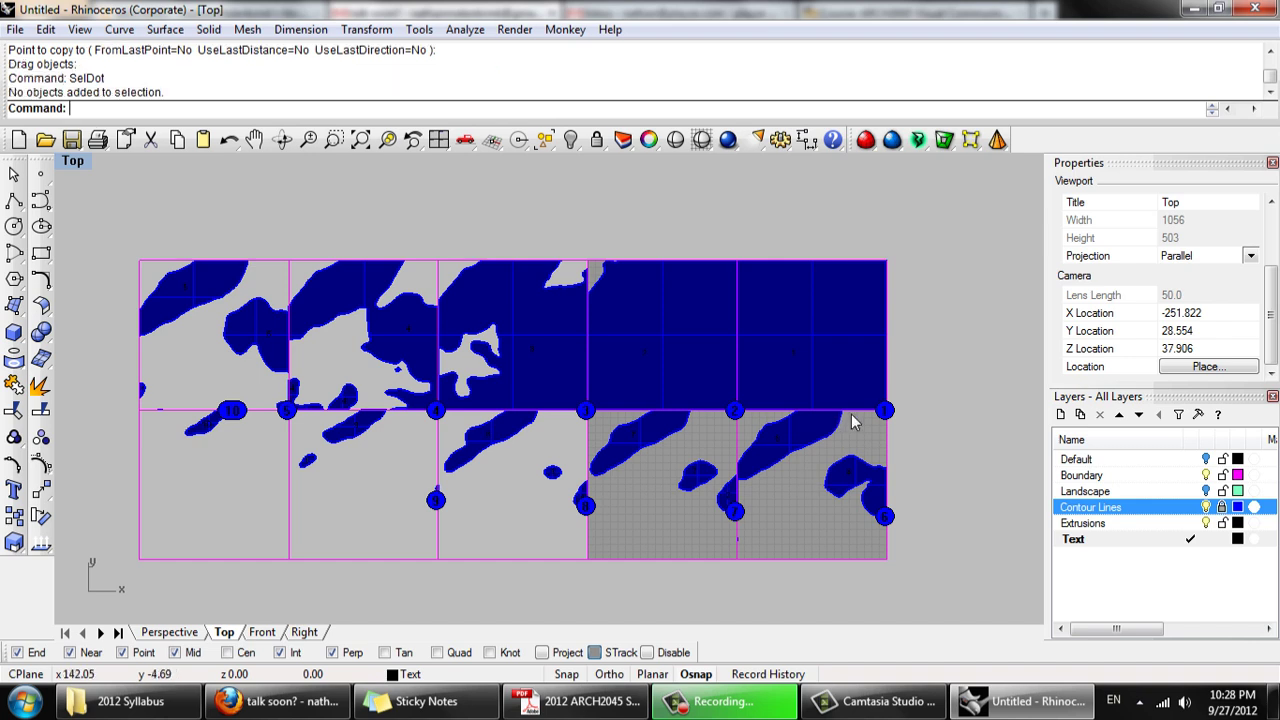
left_click(897, 425)
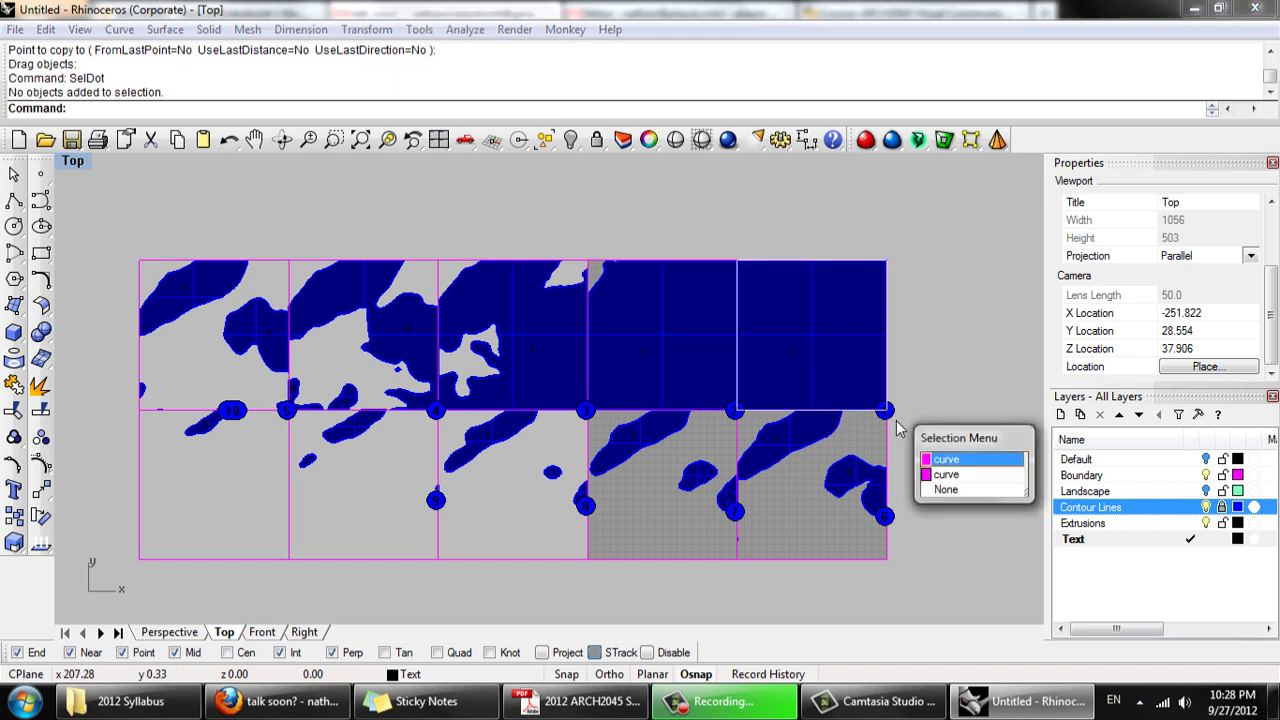
left_click(973, 457)
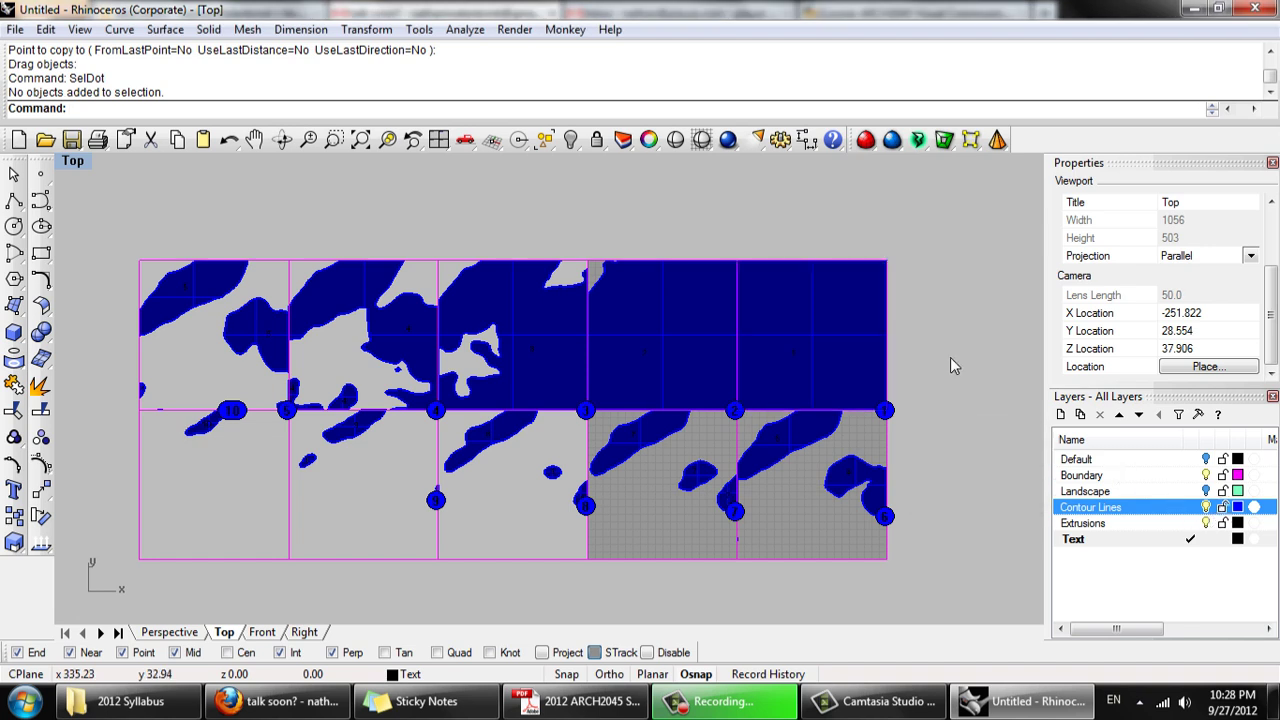
Unlock the Contour Lines layer, then select all text dots with SelDot and delete them
type("elDot")
key("Return")
key("Delete")
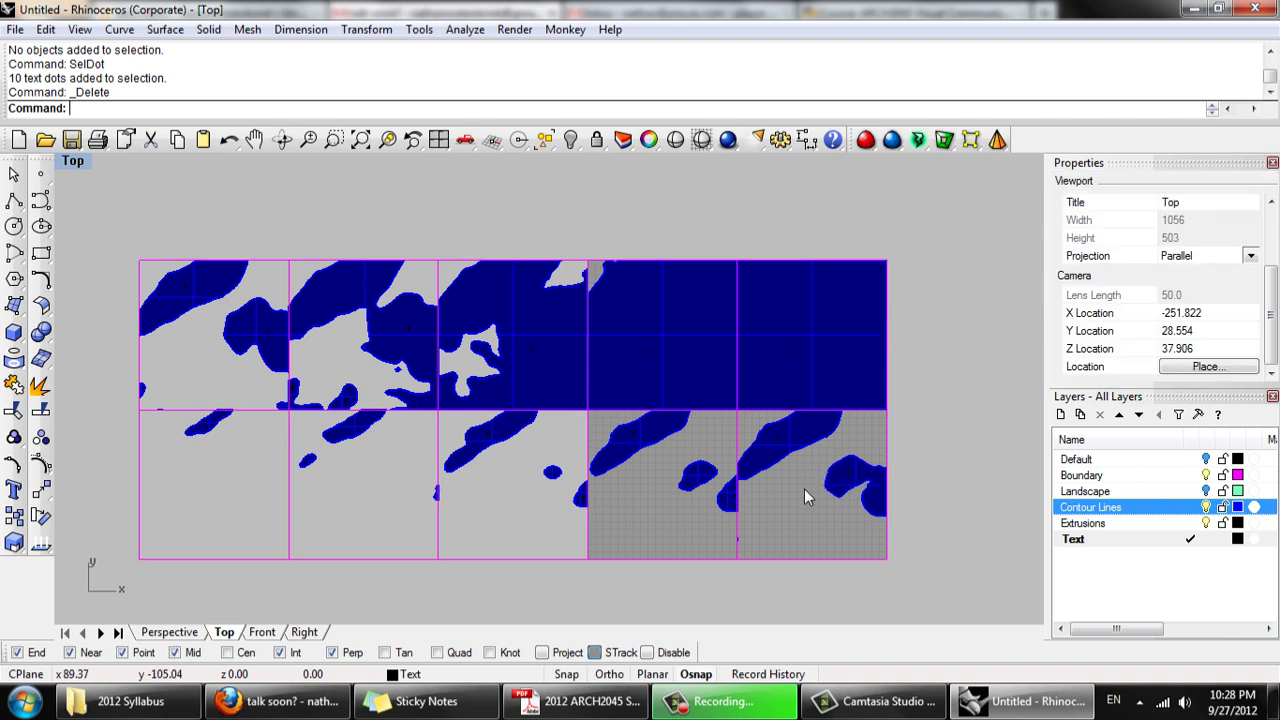
Select every text label with SelText and explode them into curves
type("SelTe")
key("Return")
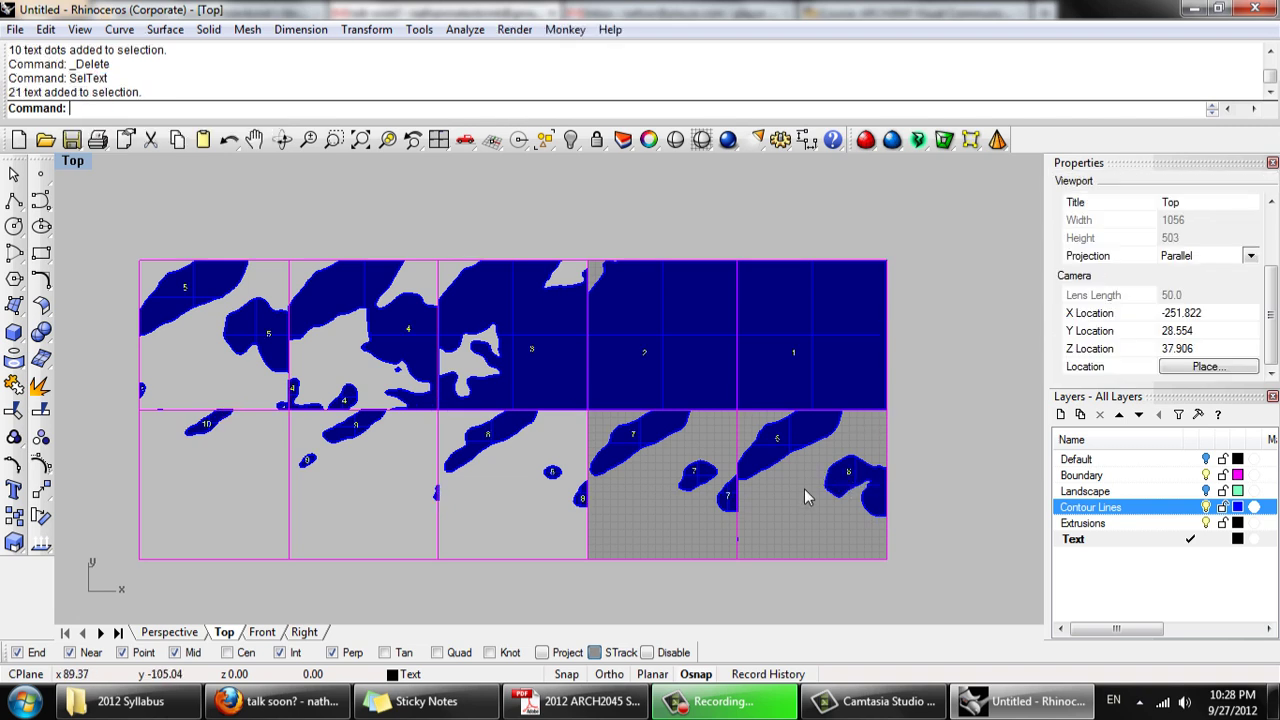
type("E")
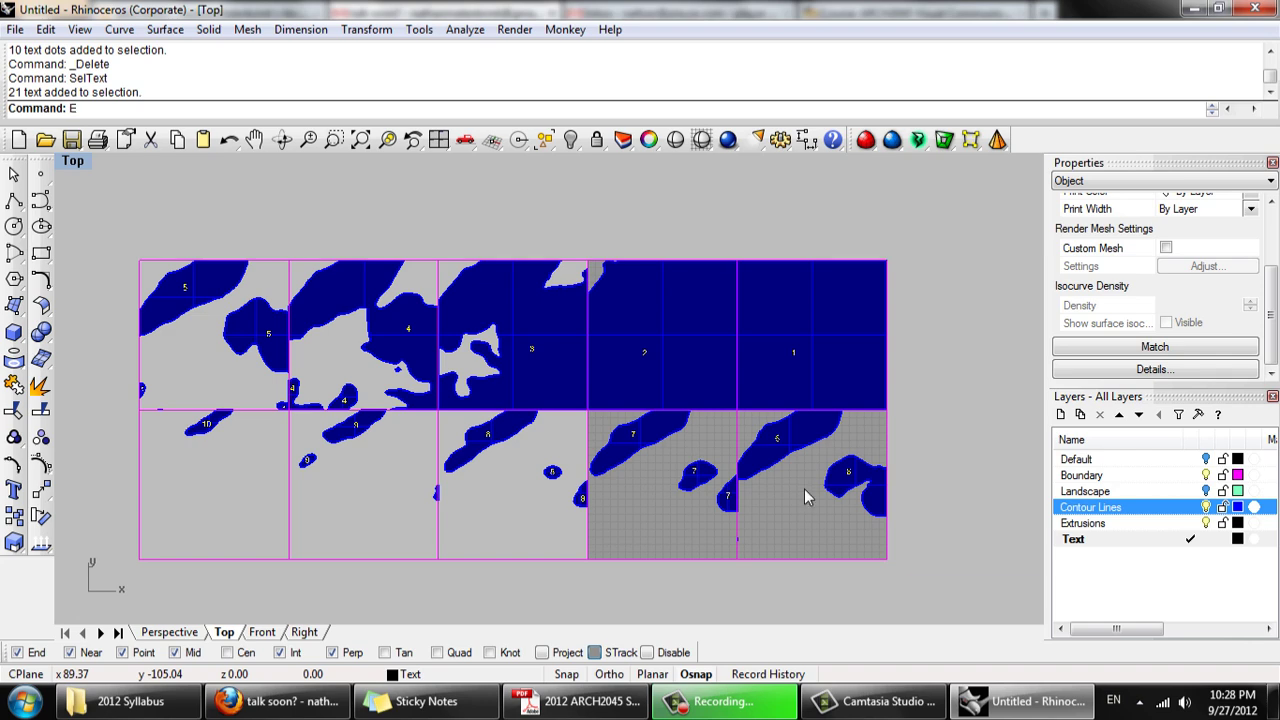
type("xplode")
key("Return")
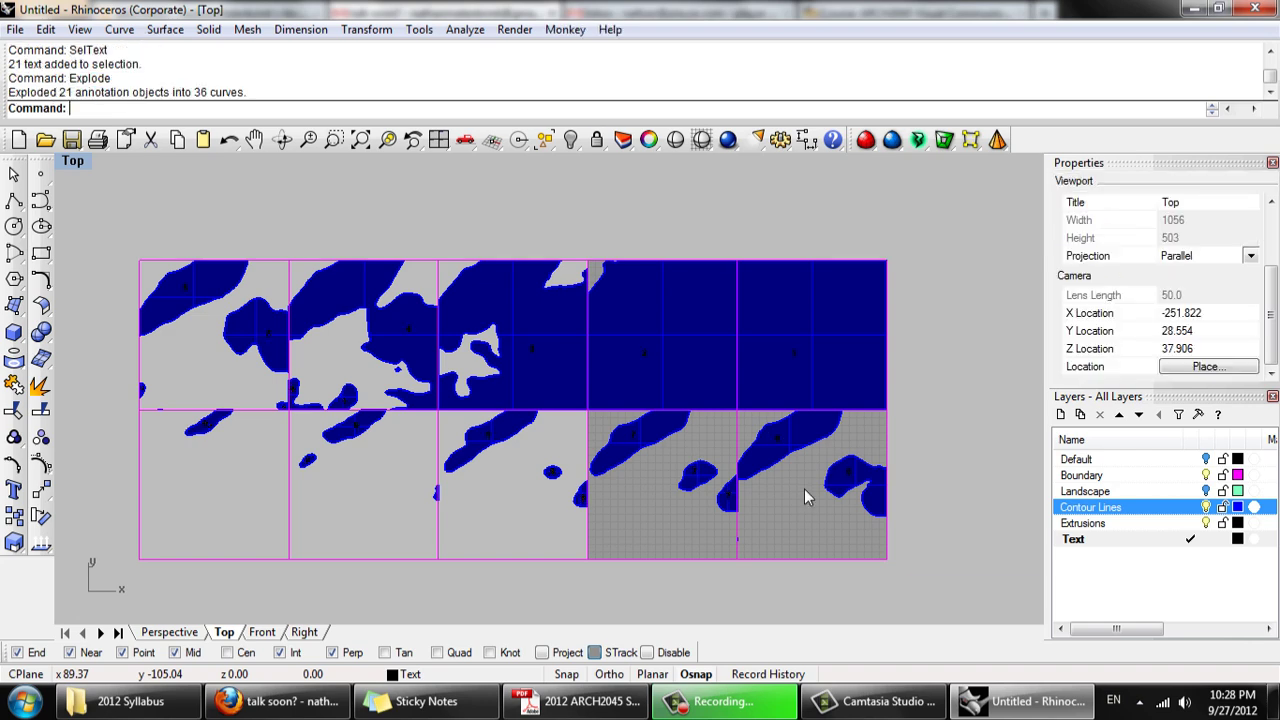
Deselect the exploded labels and inspect their number outlines up close across the level squares
scroll(903, 424, "up", 3)
scroll(903, 424, "up", 1)
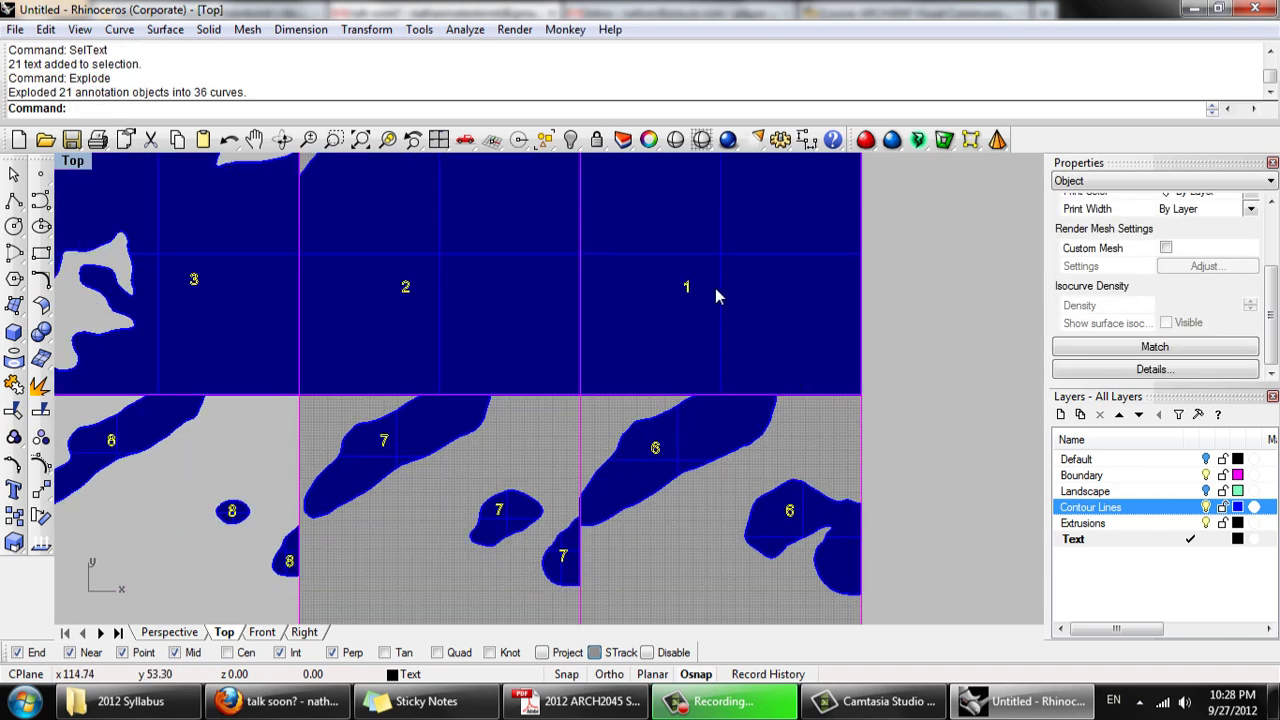
scroll(715, 289, "up", 3)
key("Escape")
scroll(649, 278, "up", 3)
scroll(660, 262, "up", 2)
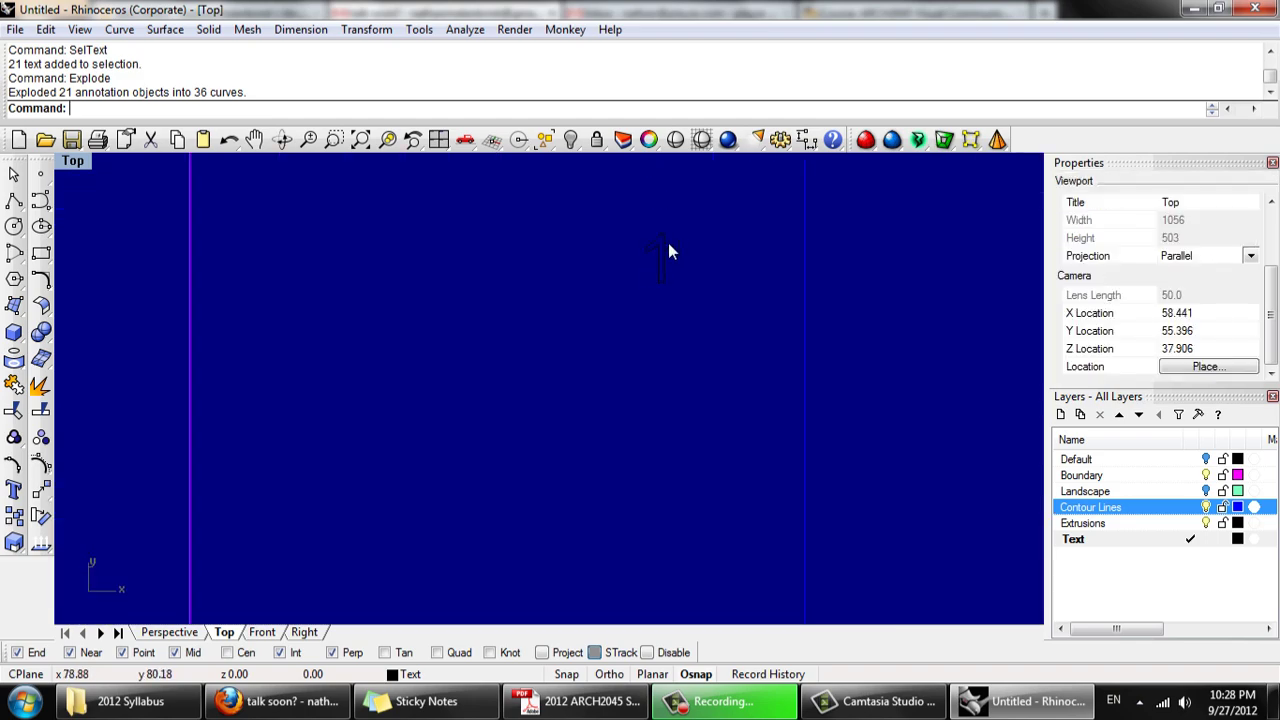
scroll(664, 258, "down", 8)
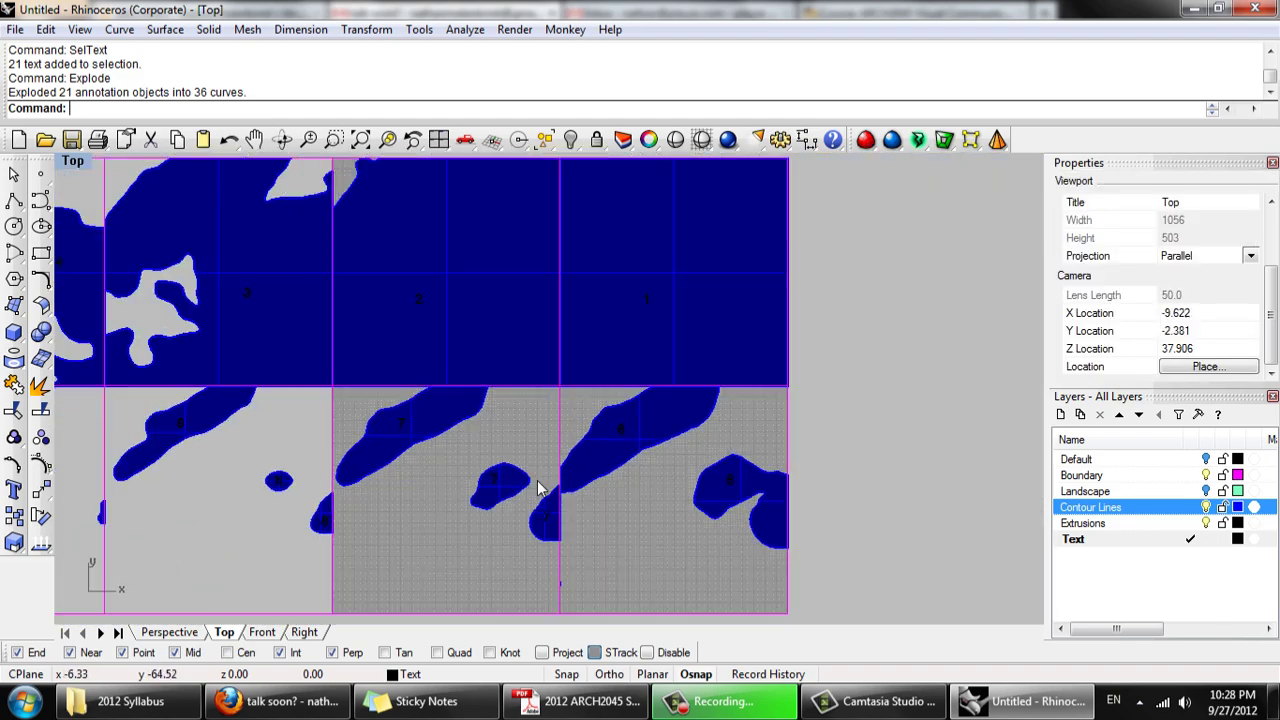
scroll(523, 330, "up", 5)
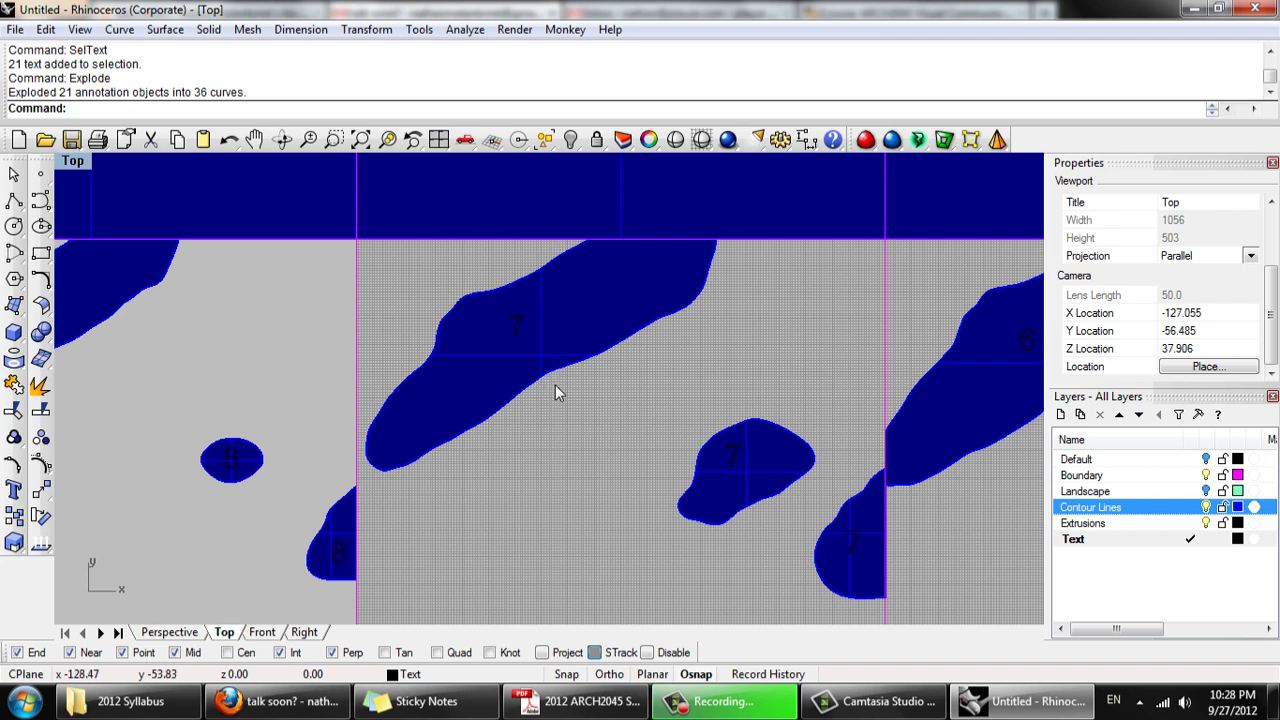
scroll(613, 440, "down", 7)
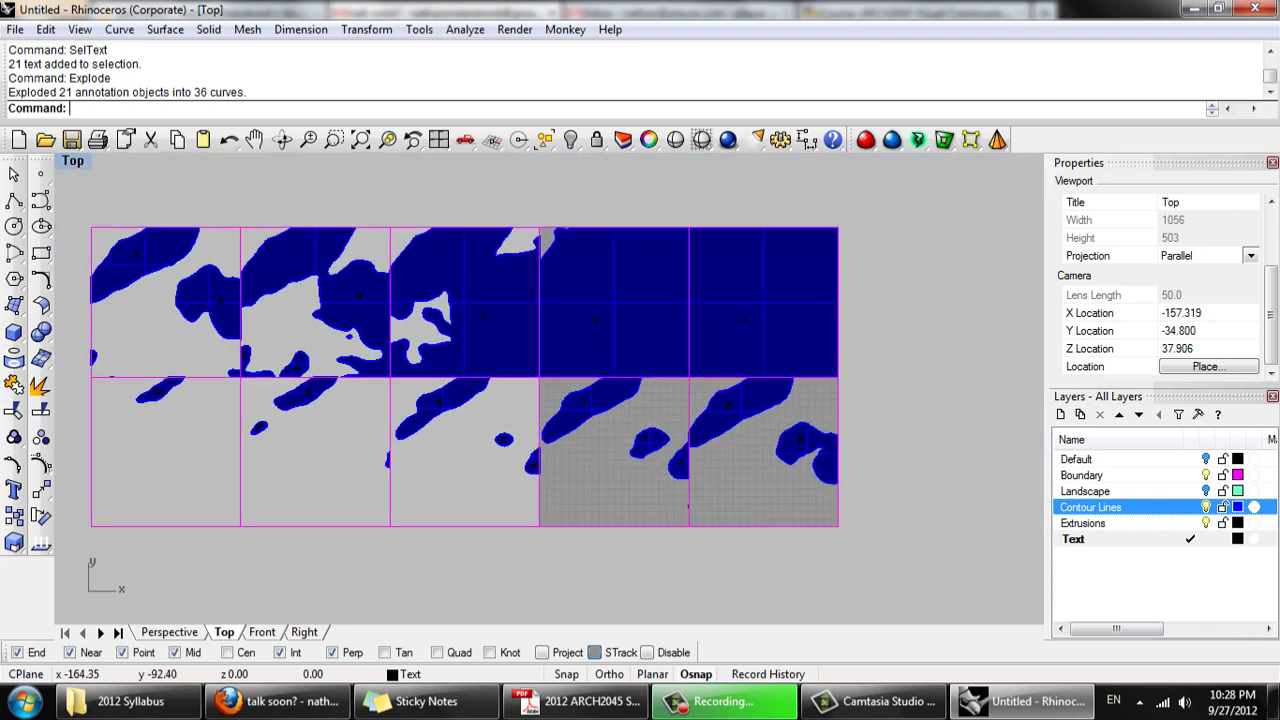
scroll(630, 445, "up", 5)
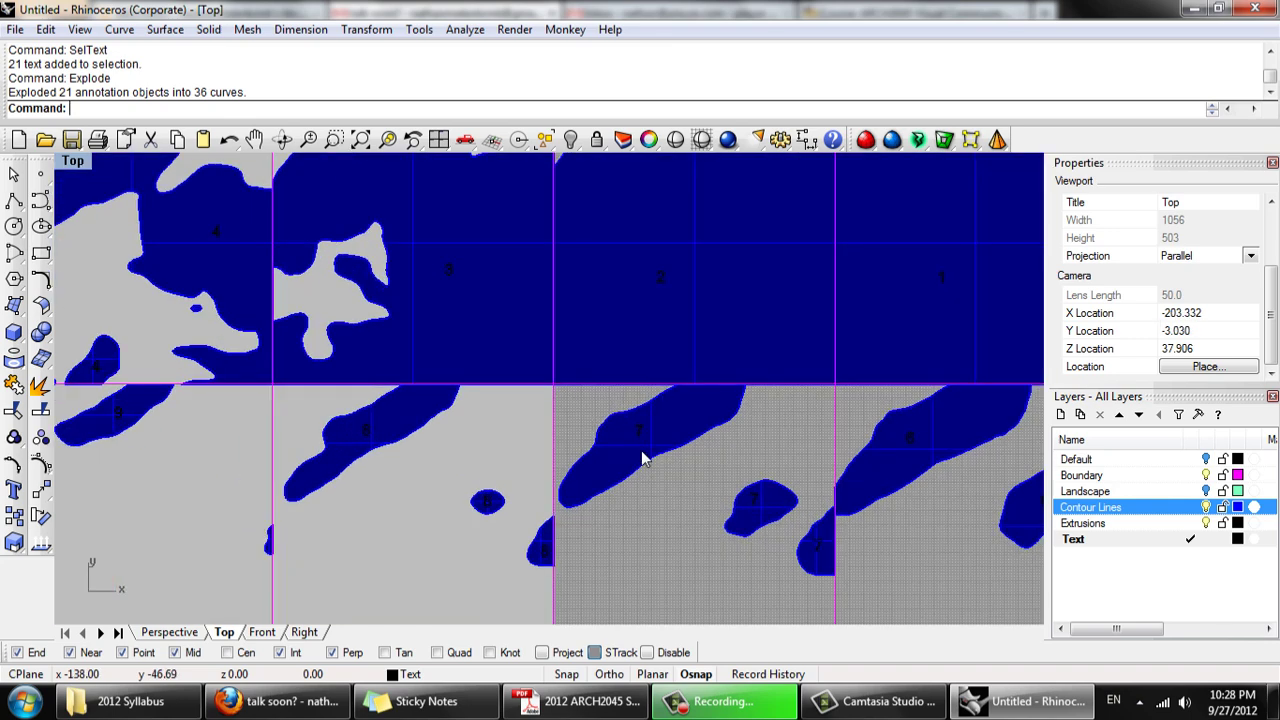
Check the grouping of the level 7 contour pieces by selecting their group, then clear the selection
left_click(636, 434)
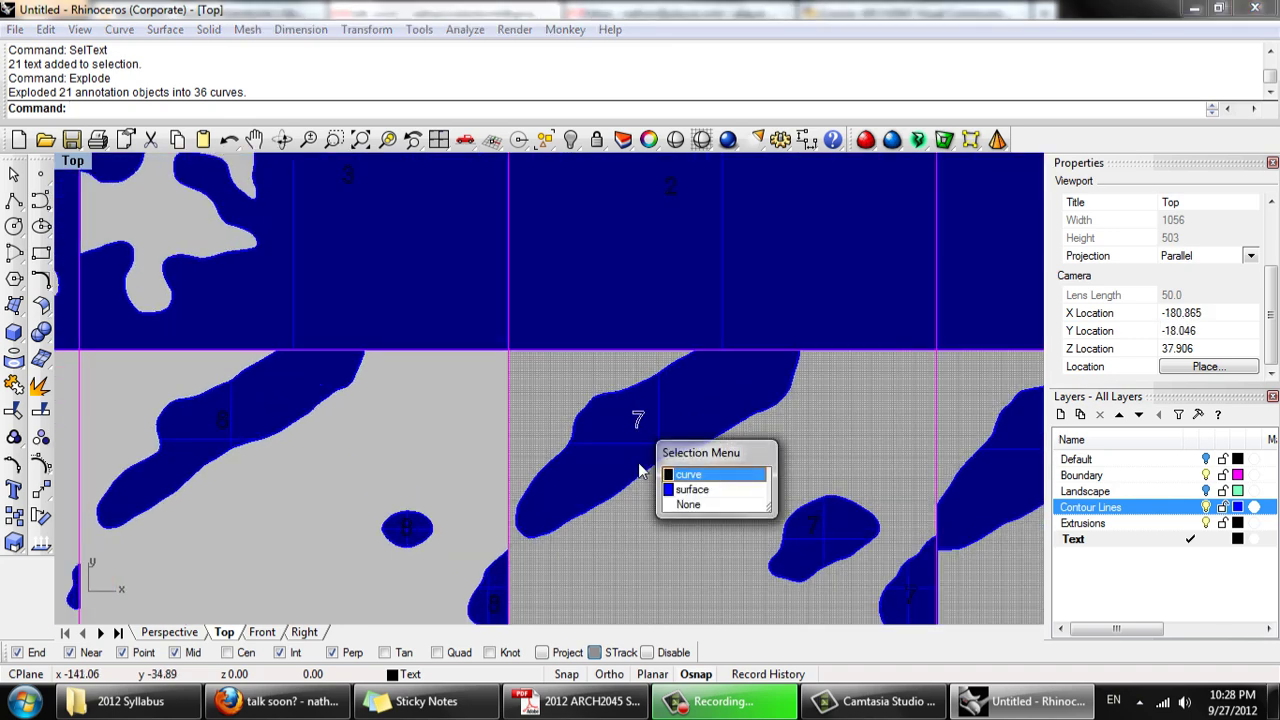
left_click(688, 489)
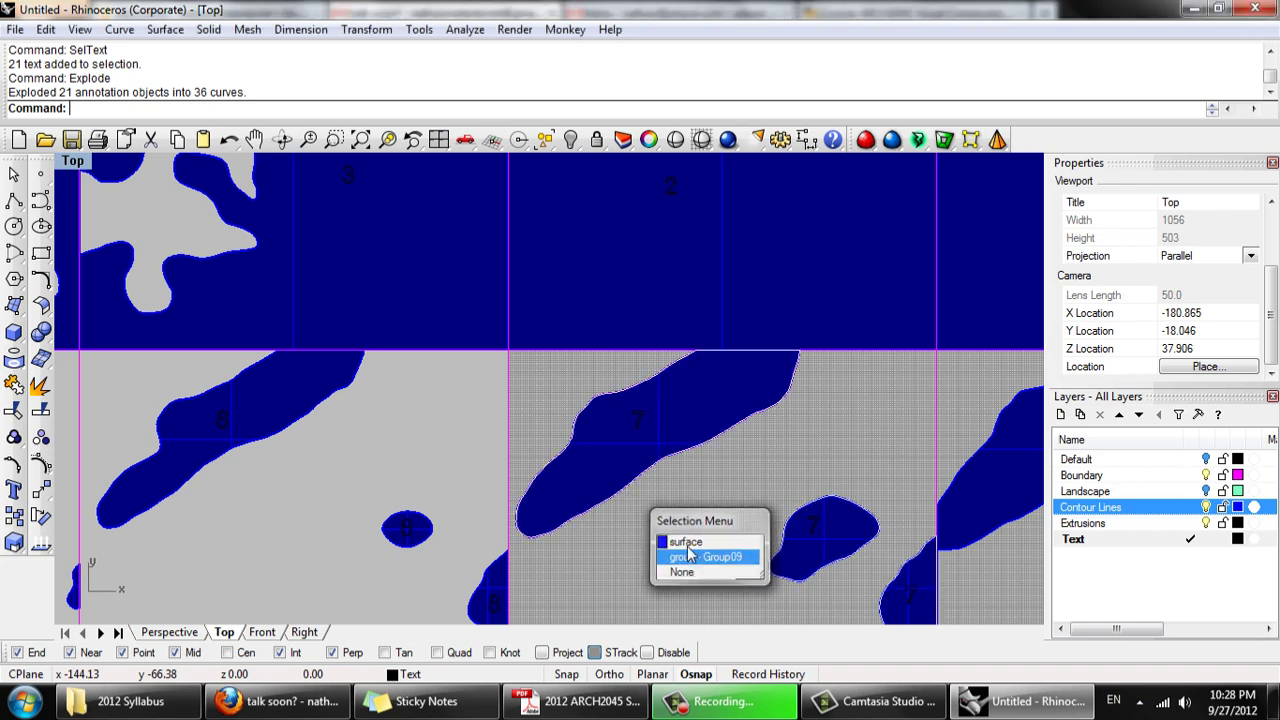
left_click(688, 556)
scroll(695, 500, "down", 5)
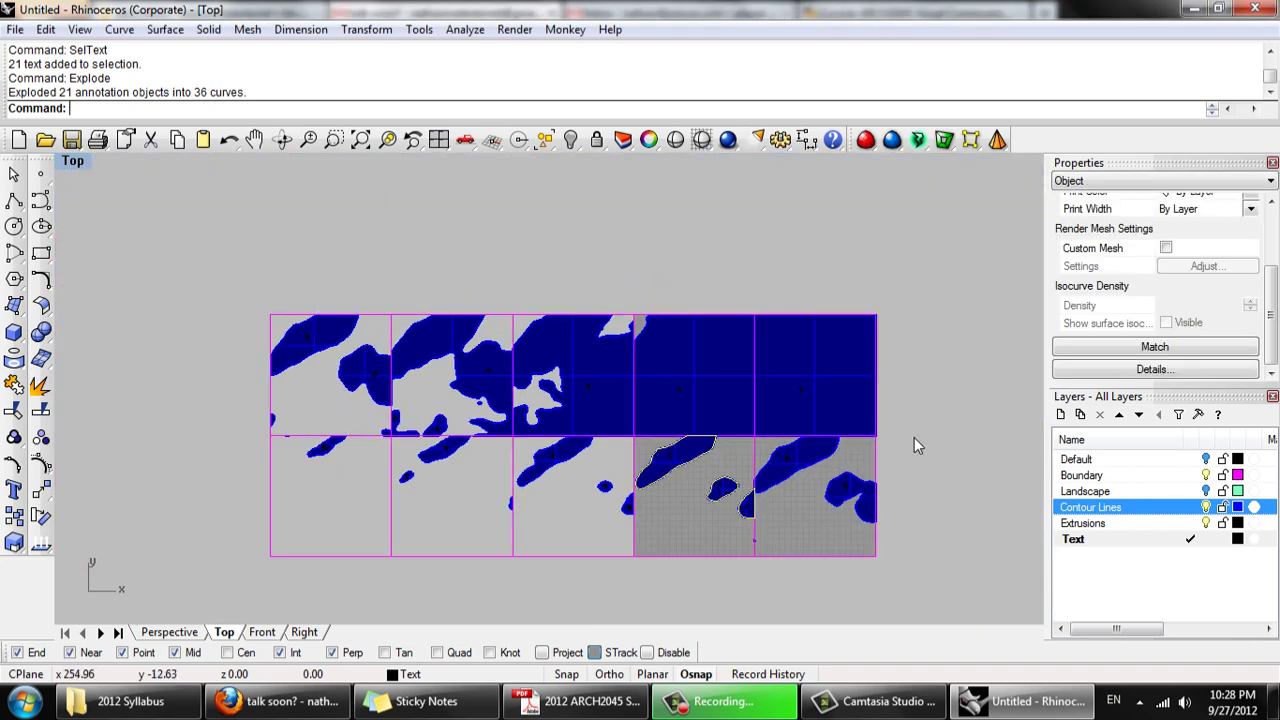
key("Escape")
Select all curves and surfaces in the layout and ungroup them
key("ctrl+a")
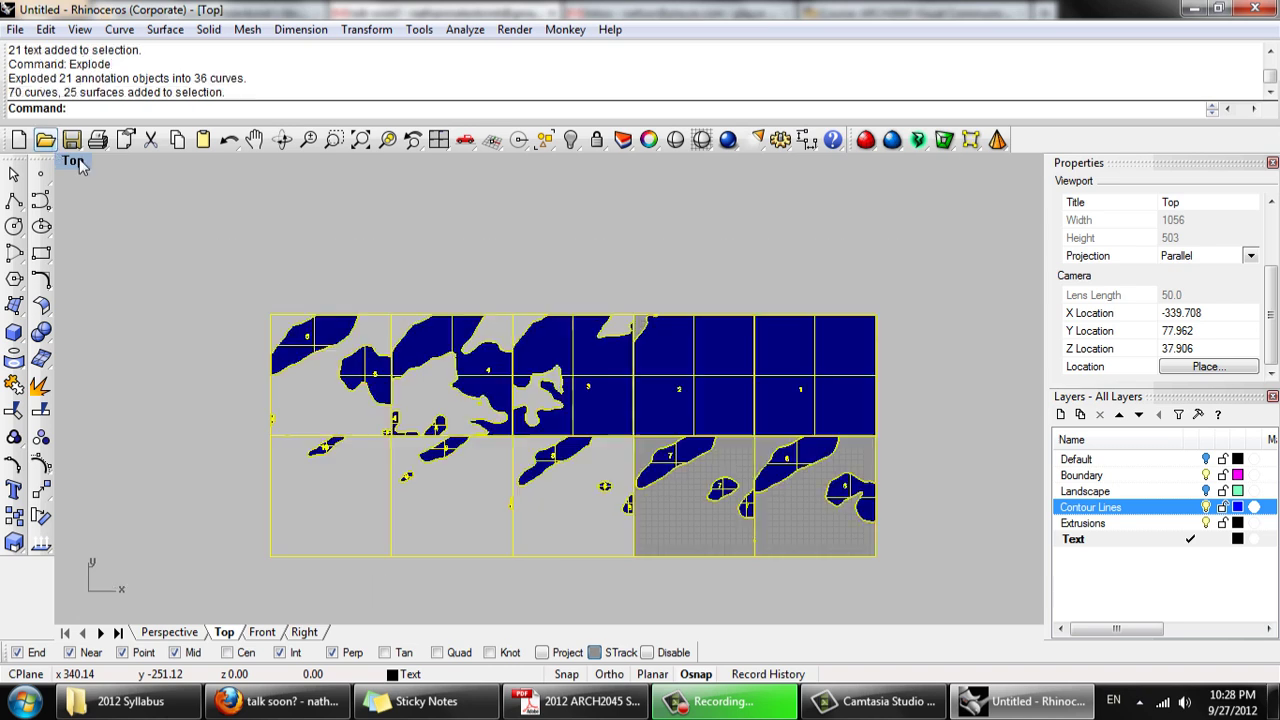
type("Ungroup")
key("Return")
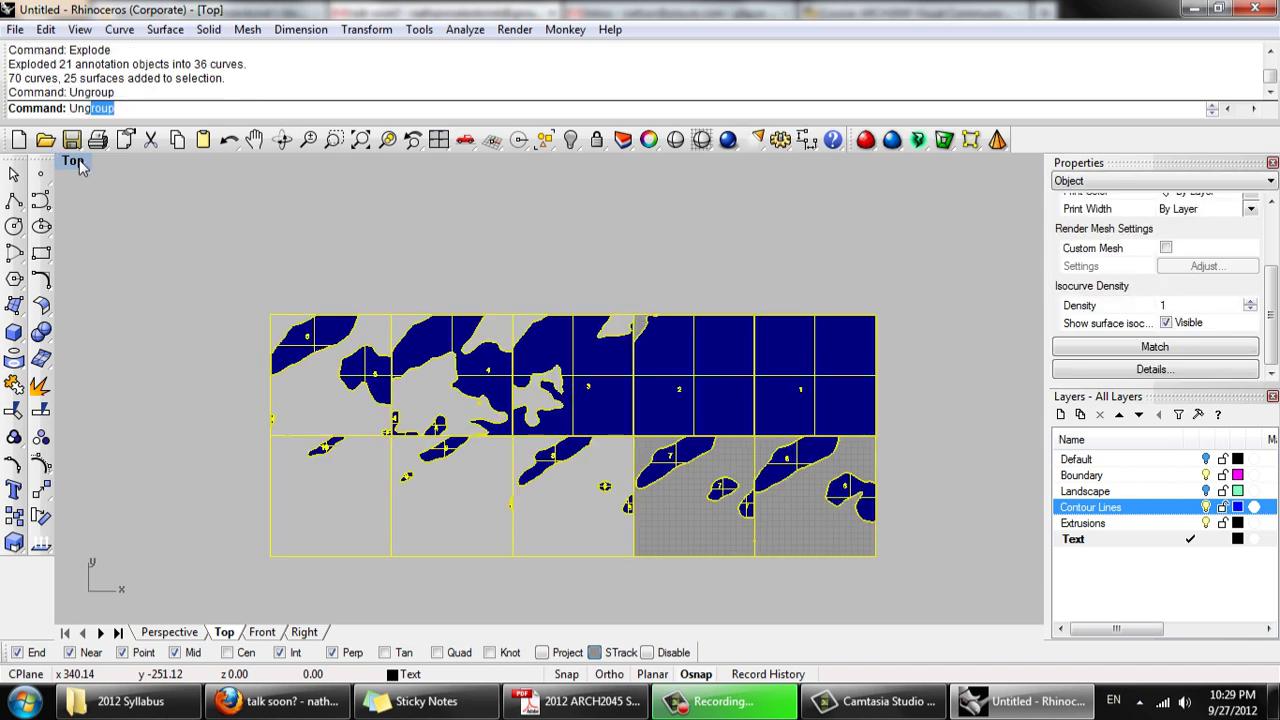
left_click(367, 205)
Delete the tiny unlabelled dot piece and its outline inside the level 4 square
scroll(515, 455, "up", 5)
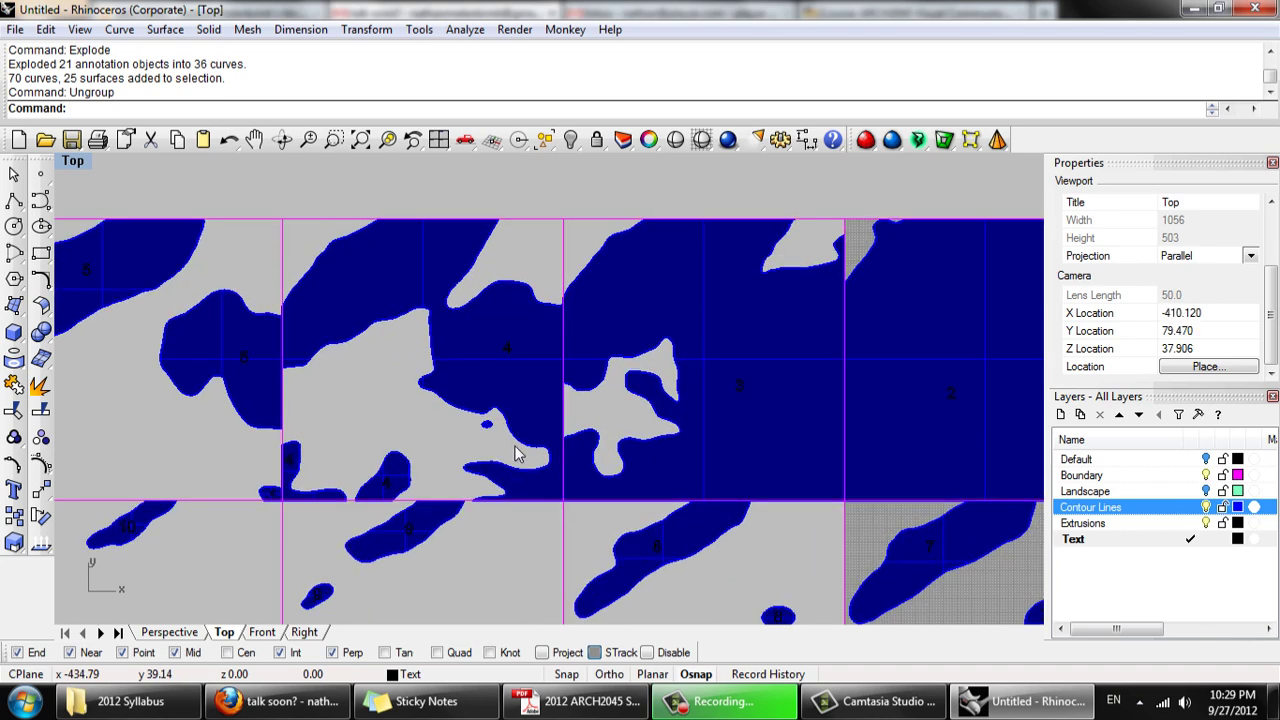
scroll(515, 455, "up", 3)
left_click(476, 414)
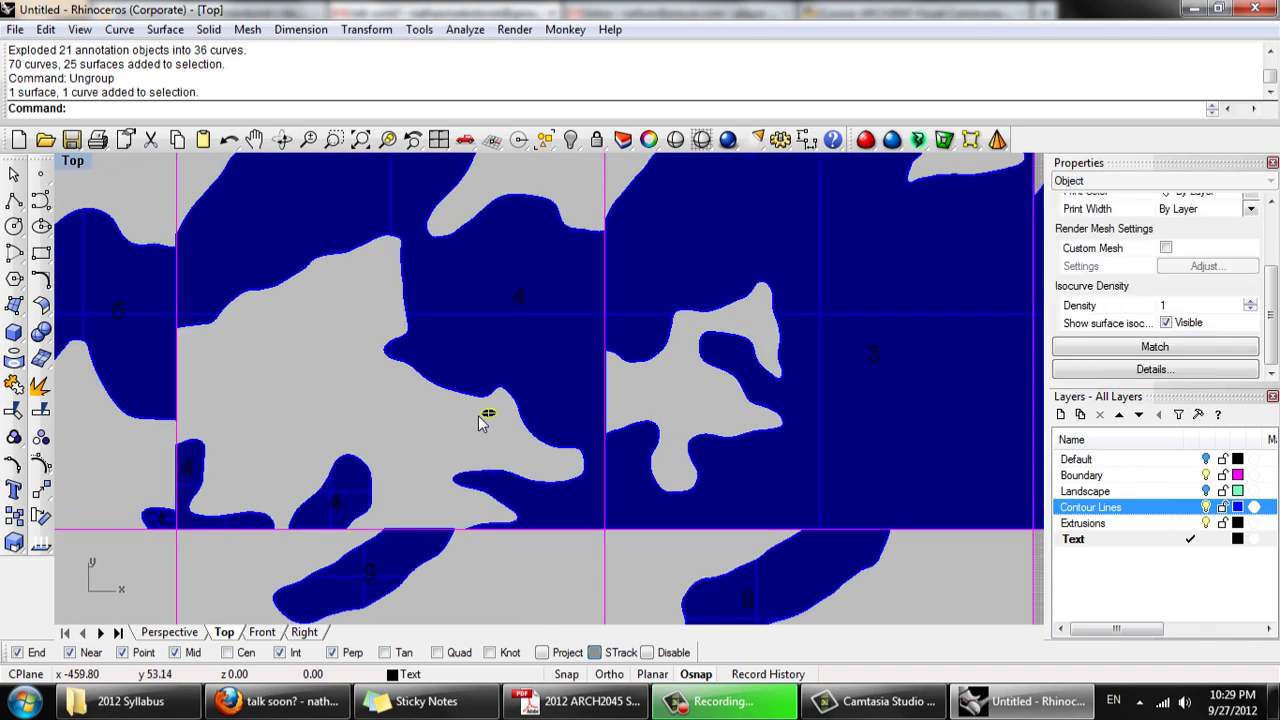
key("Delete")
Delete the tiny leftover sliver at the upper edge of the level 10 square
scroll(505, 360, "down", 2)
scroll(515, 410, "down", 2)
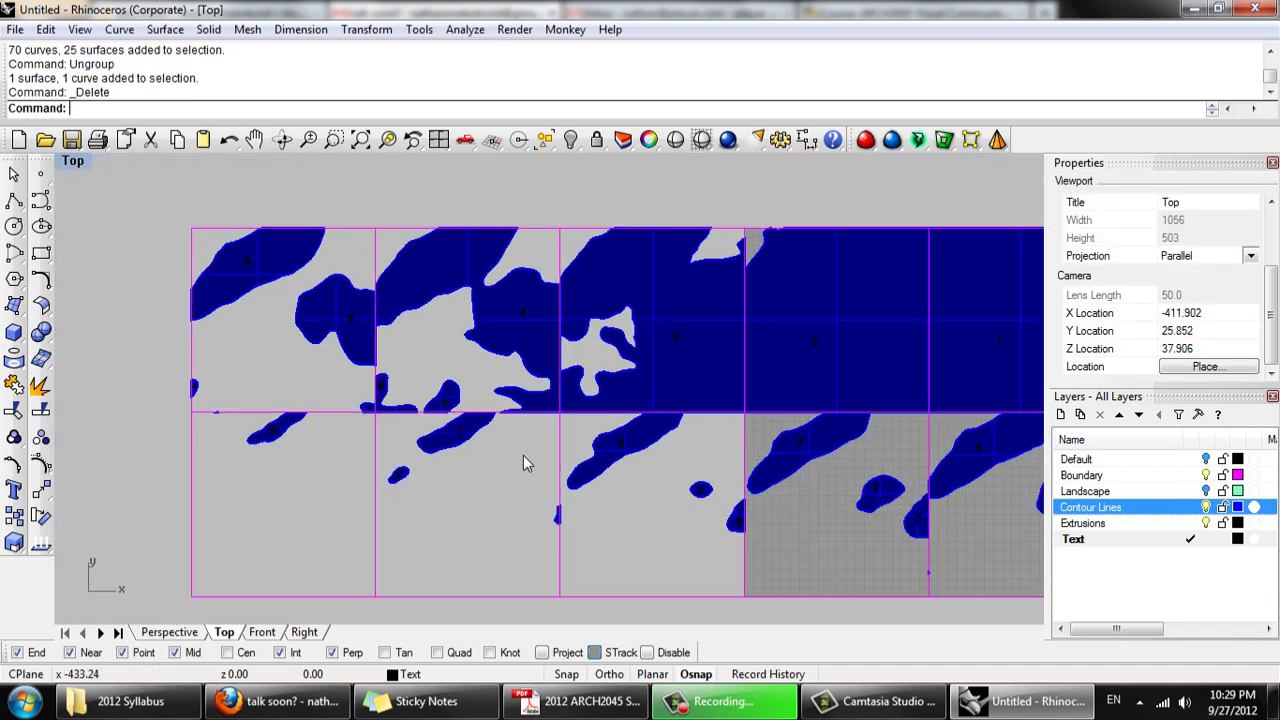
scroll(474, 505, "up", 4)
left_click_drag(193, 445, 263, 456)
key("Delete")
scroll(360, 455, "down", 2)
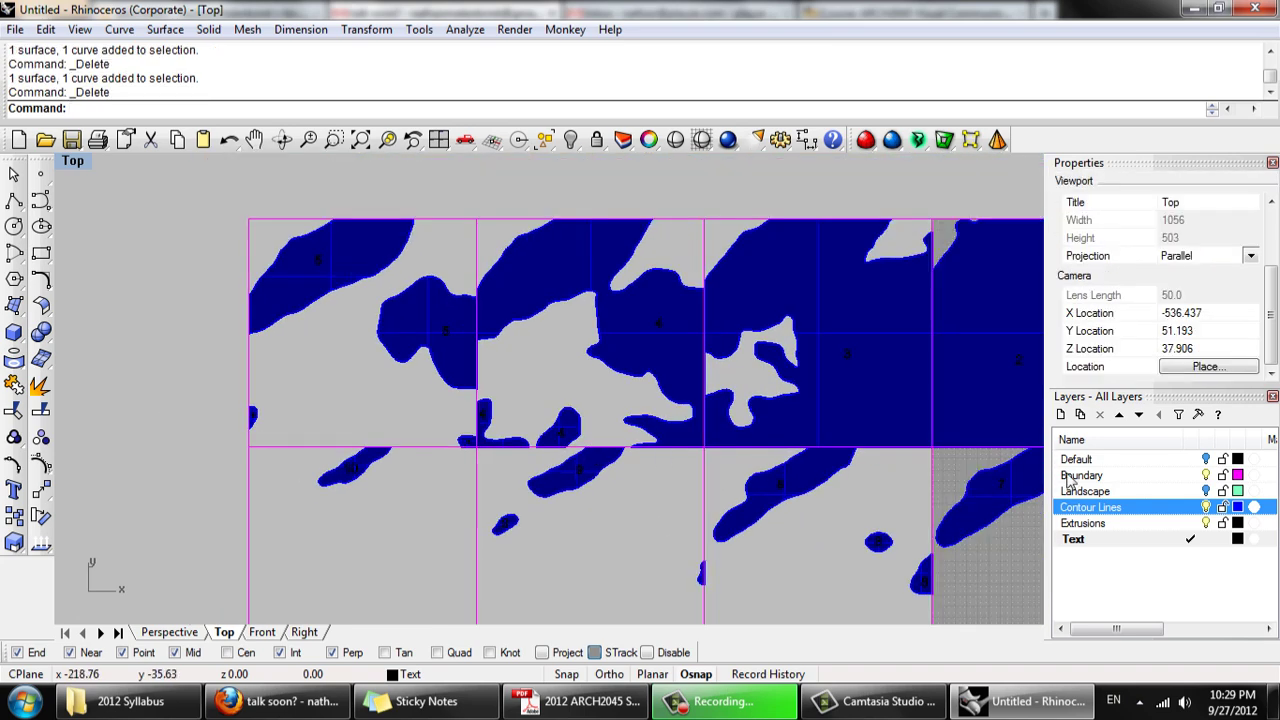
Hide the Boundary layer and review the remaining contour pieces across both rows
left_click(1207, 475)
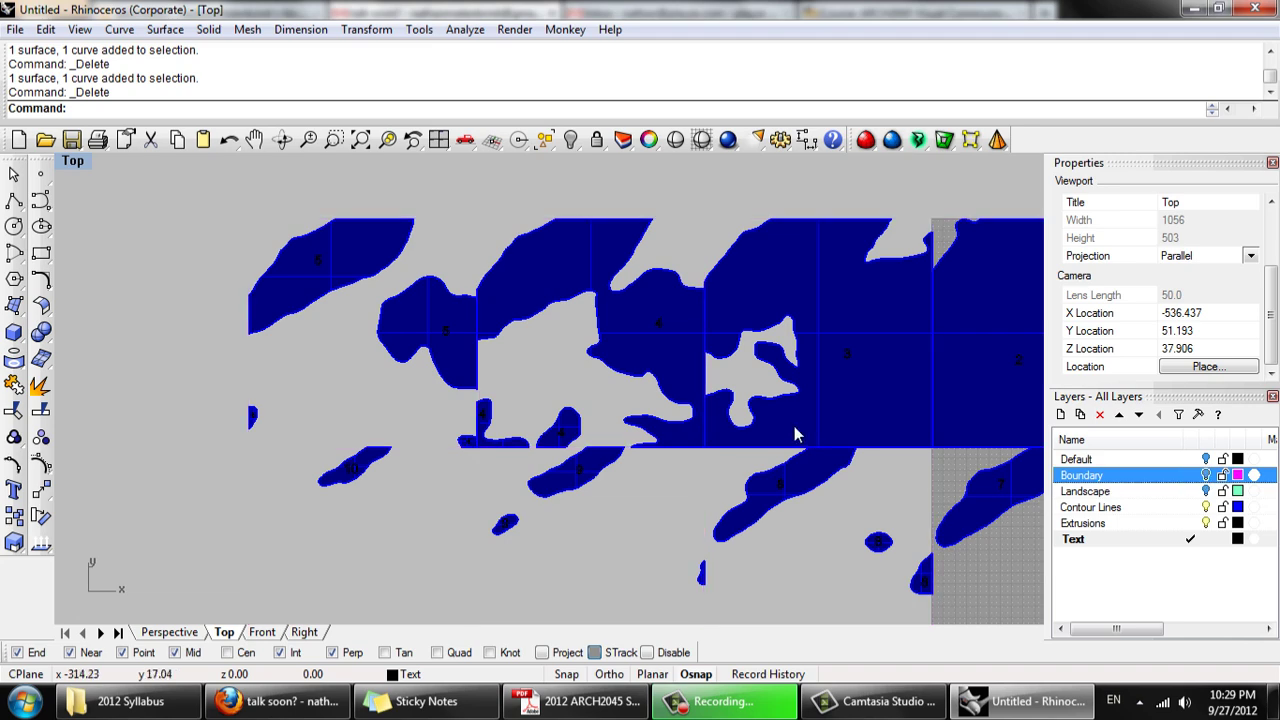
scroll(509, 357, "down", 2)
scroll(736, 410, "up", 2)
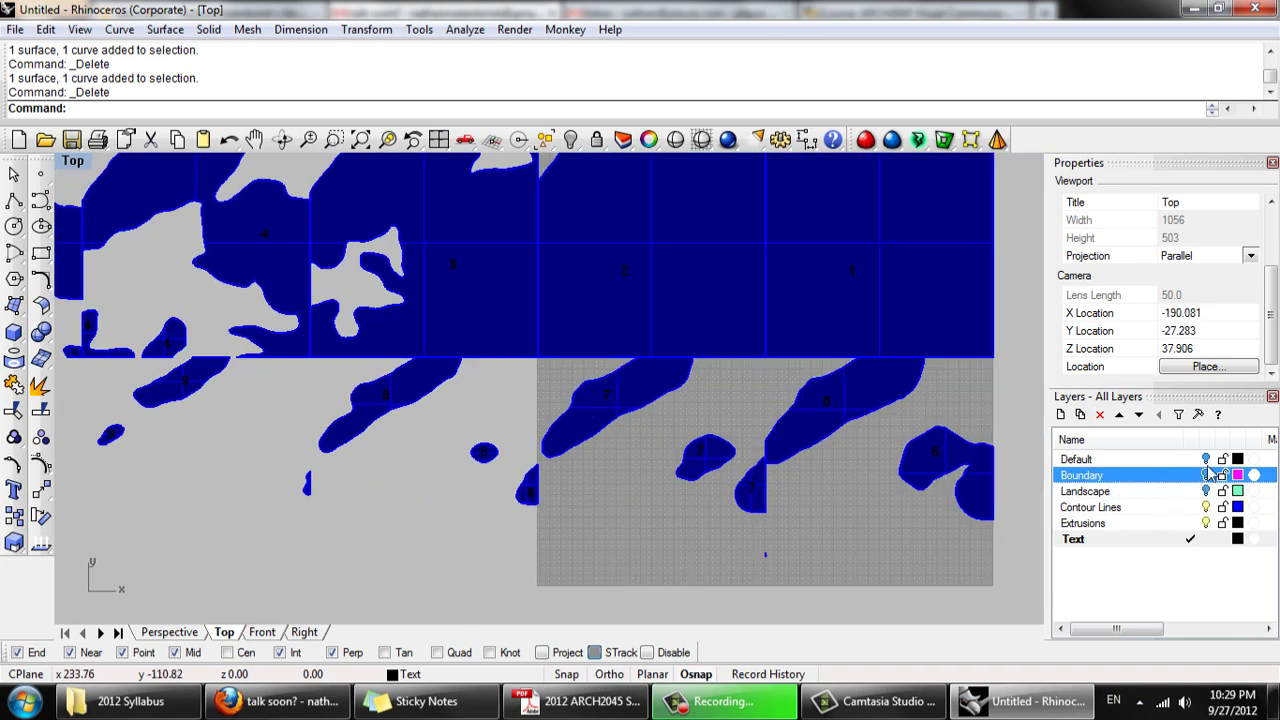
scroll(721, 454, "down", 2)
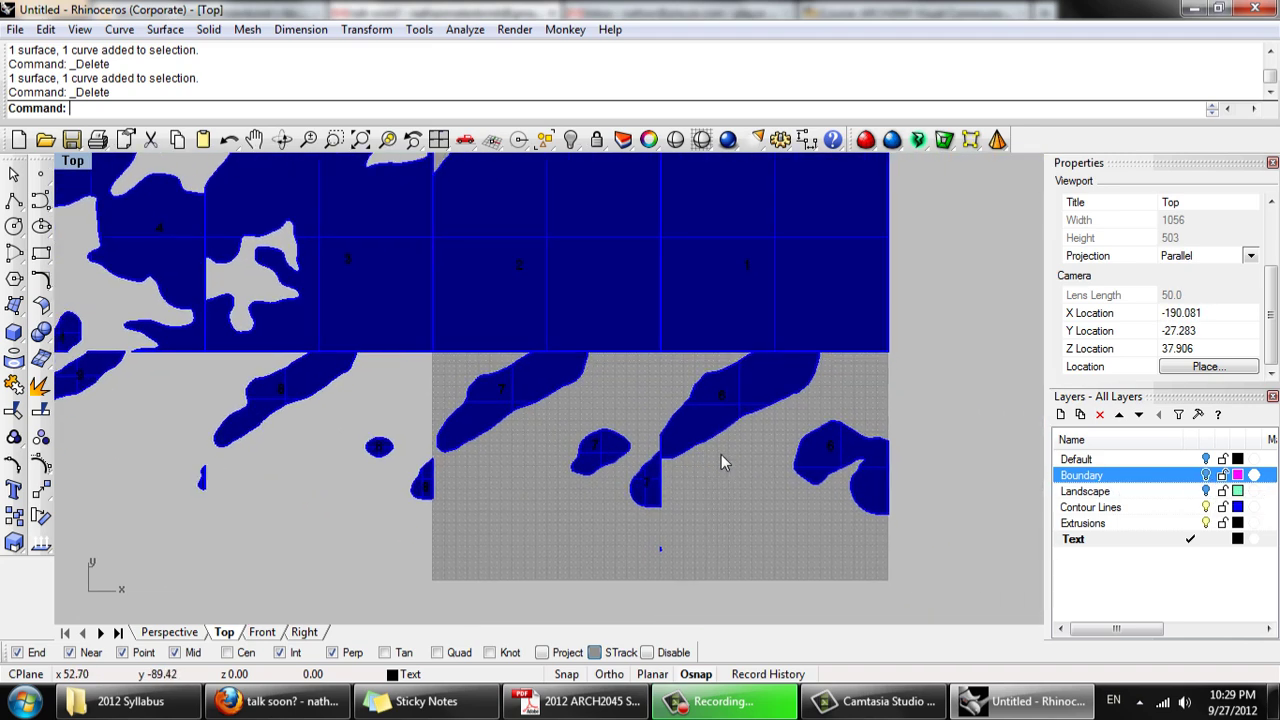
scroll(705, 450, "down", 3)
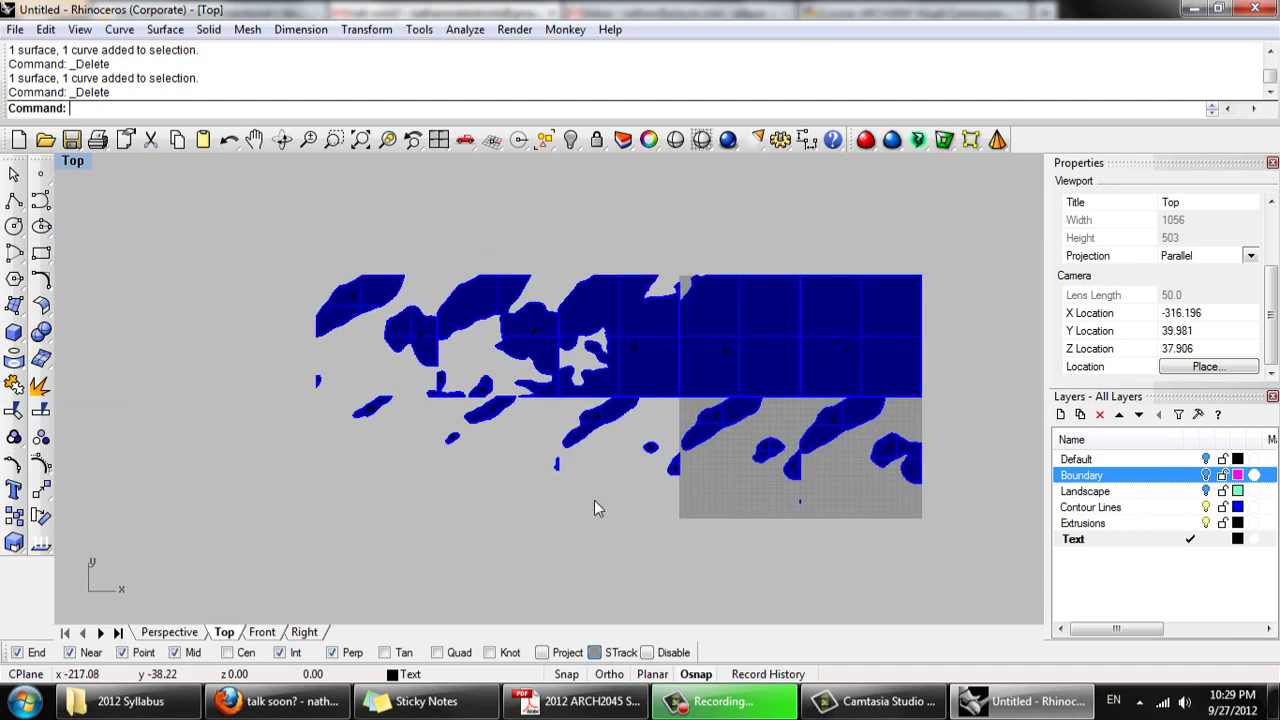
scroll(508, 380, "up", 4)
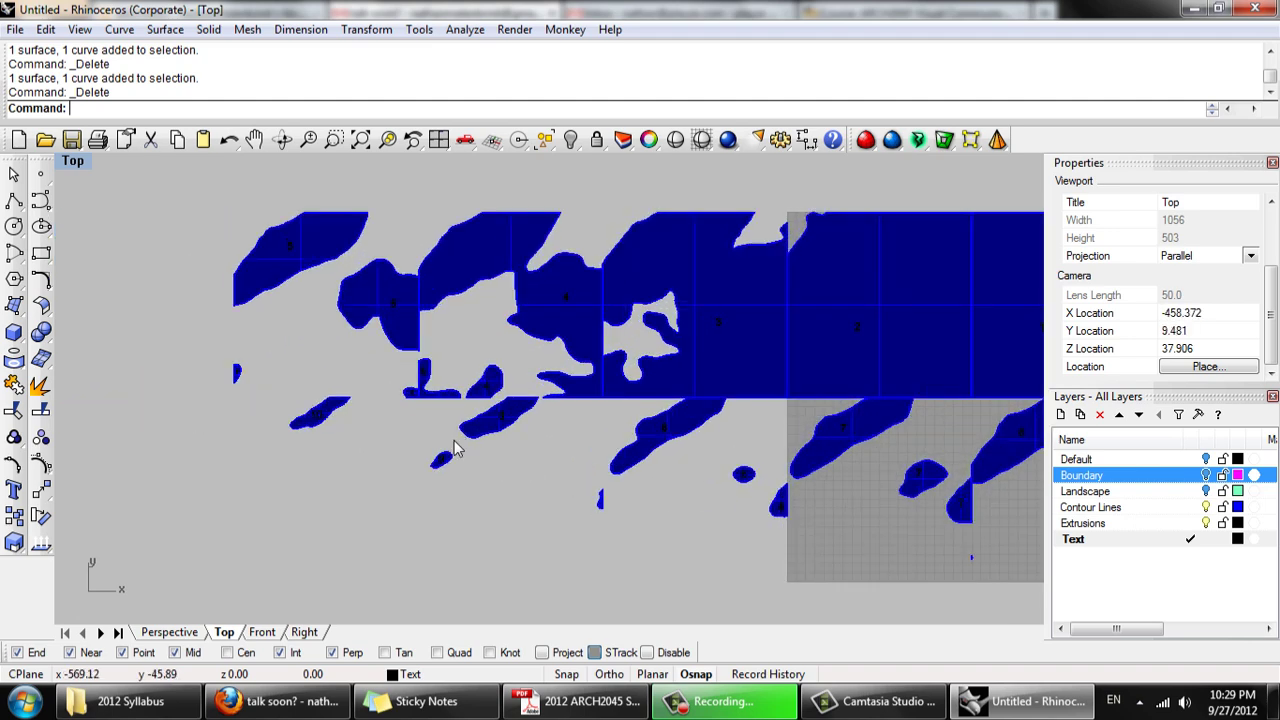
scroll(800, 455, "down", 2)
scroll(820, 460, "up", 2)
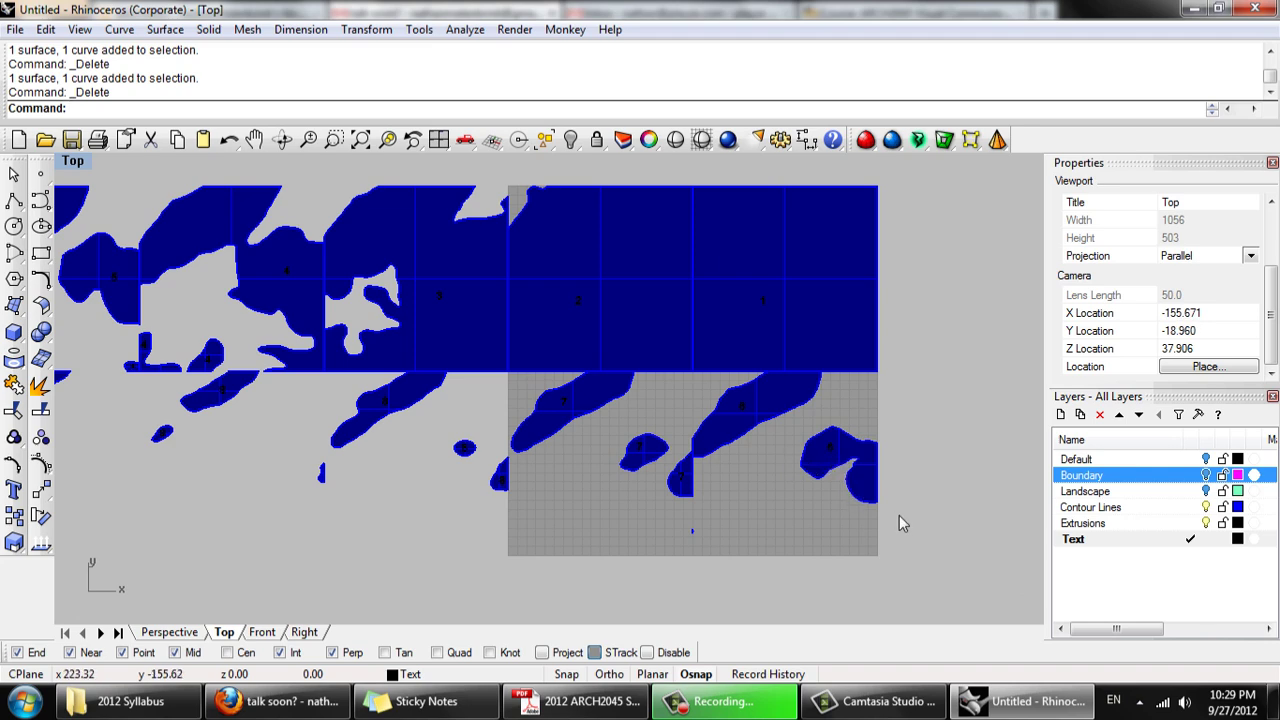
Move the smaller level 6 piece with its number up beside the large level 6 piece, and delete the tiny dot below level 7
left_click_drag(898, 514, 786, 432)
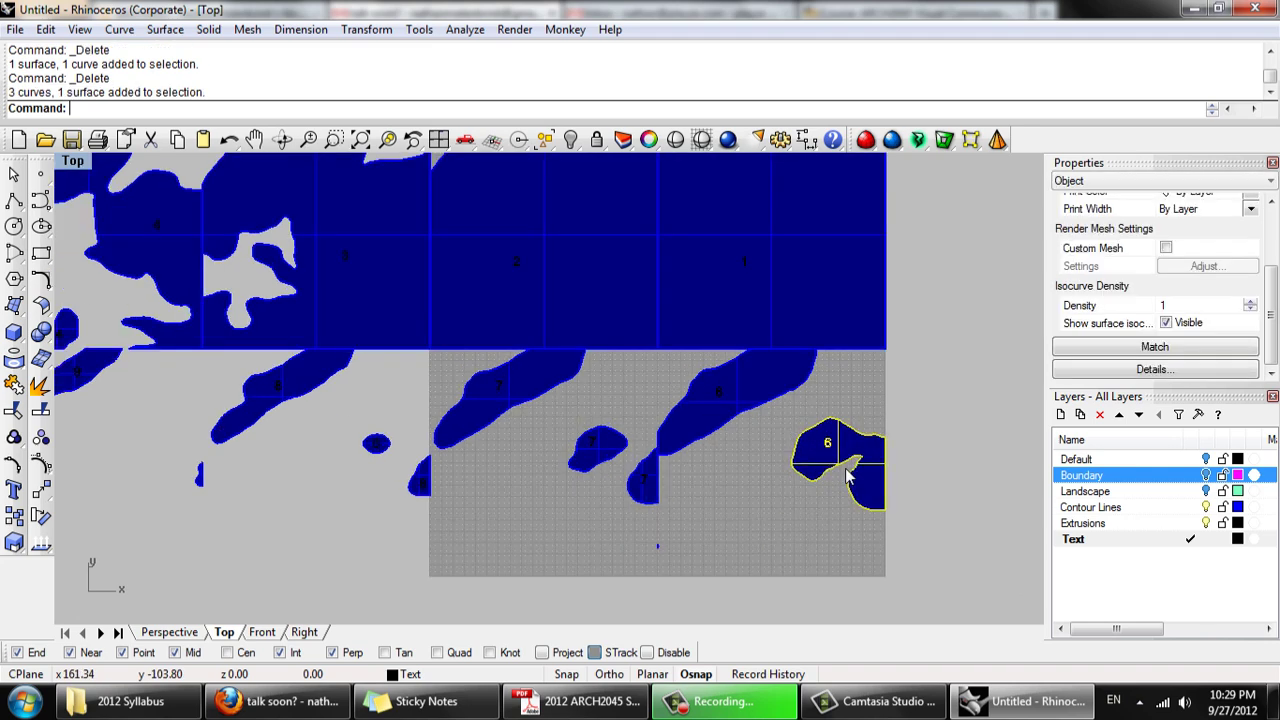
scroll(840, 466, "up", 2)
left_click_drag(974, 568, 763, 377)
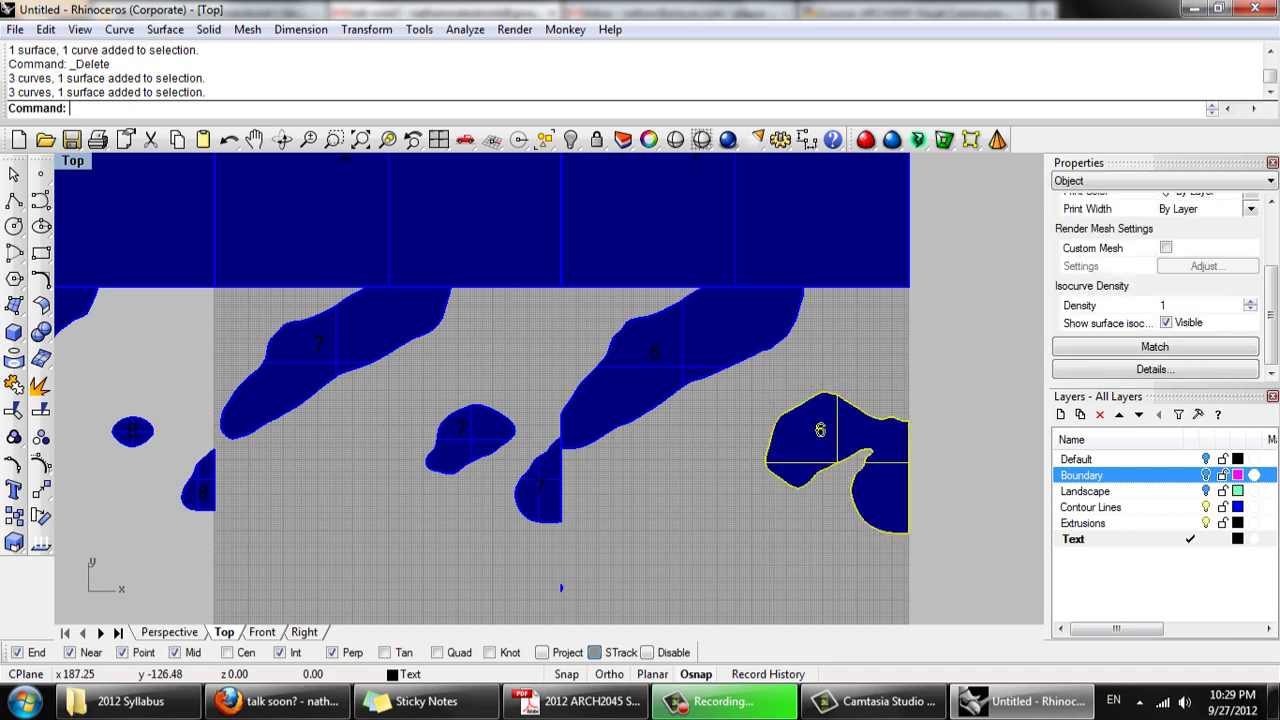
left_click_drag(886, 510, 882, 448)
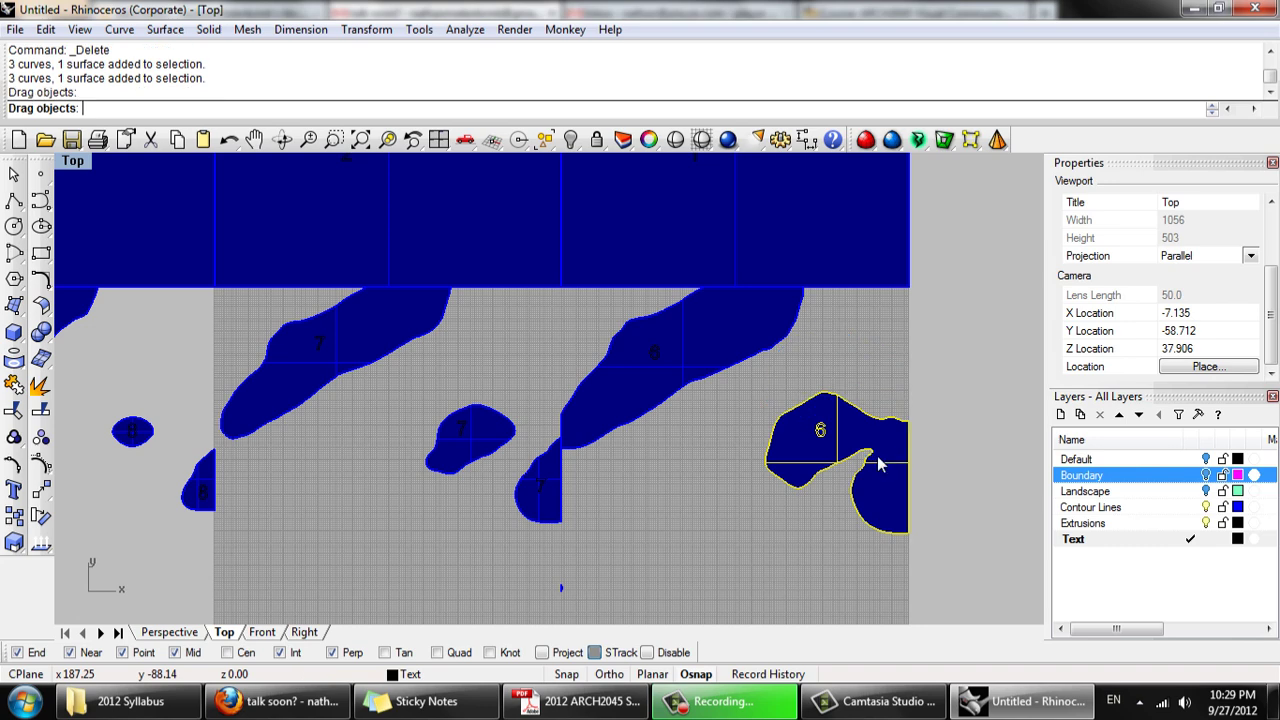
left_click(746, 508)
left_click_drag(588, 600, 529, 567)
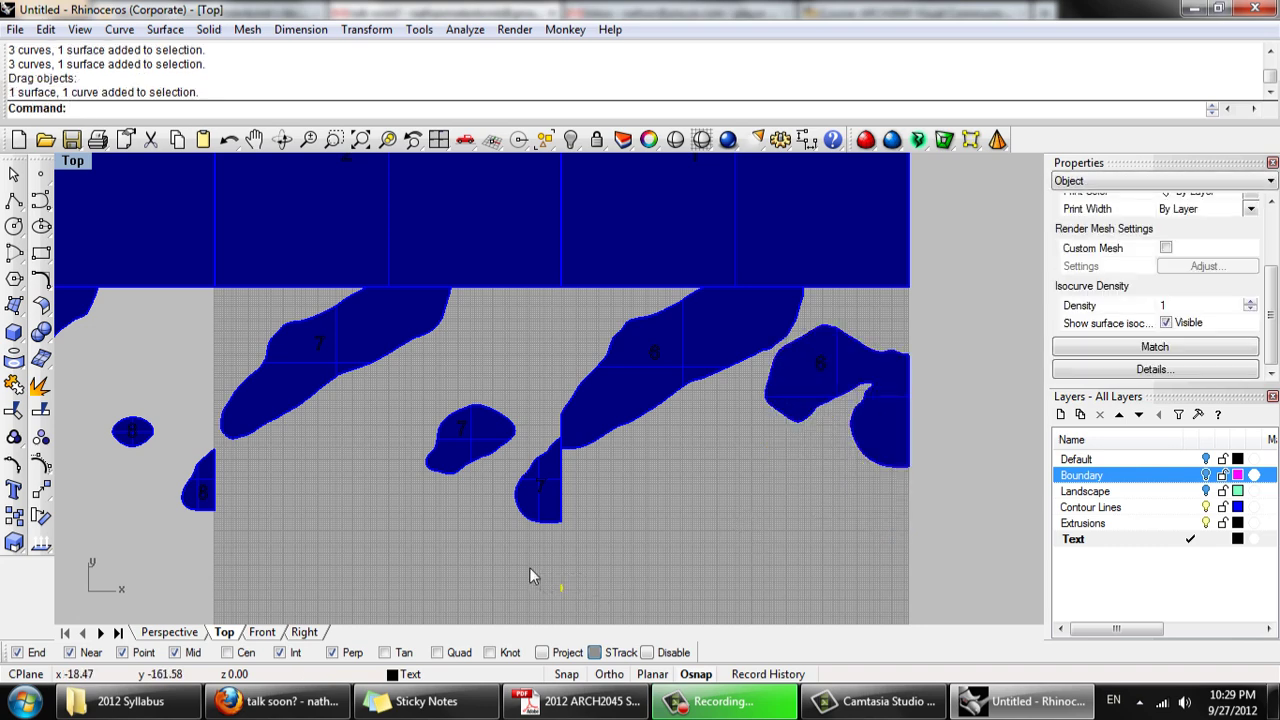
key("Delete")
Move the half-round level 7 piece with its number below the smaller level 6 piece, and select the level 7 island
scroll(471, 457, "down", 4)
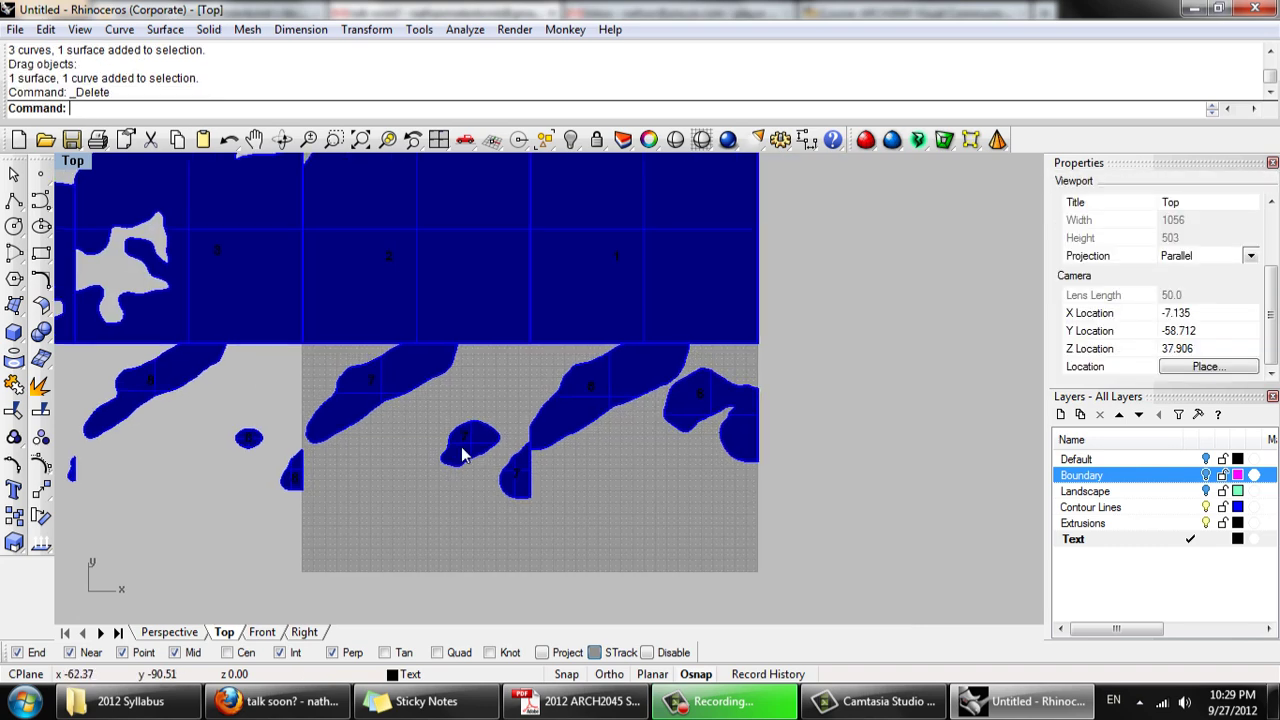
right_click_drag(468, 458, 553, 489)
scroll(560, 497, "up", 3)
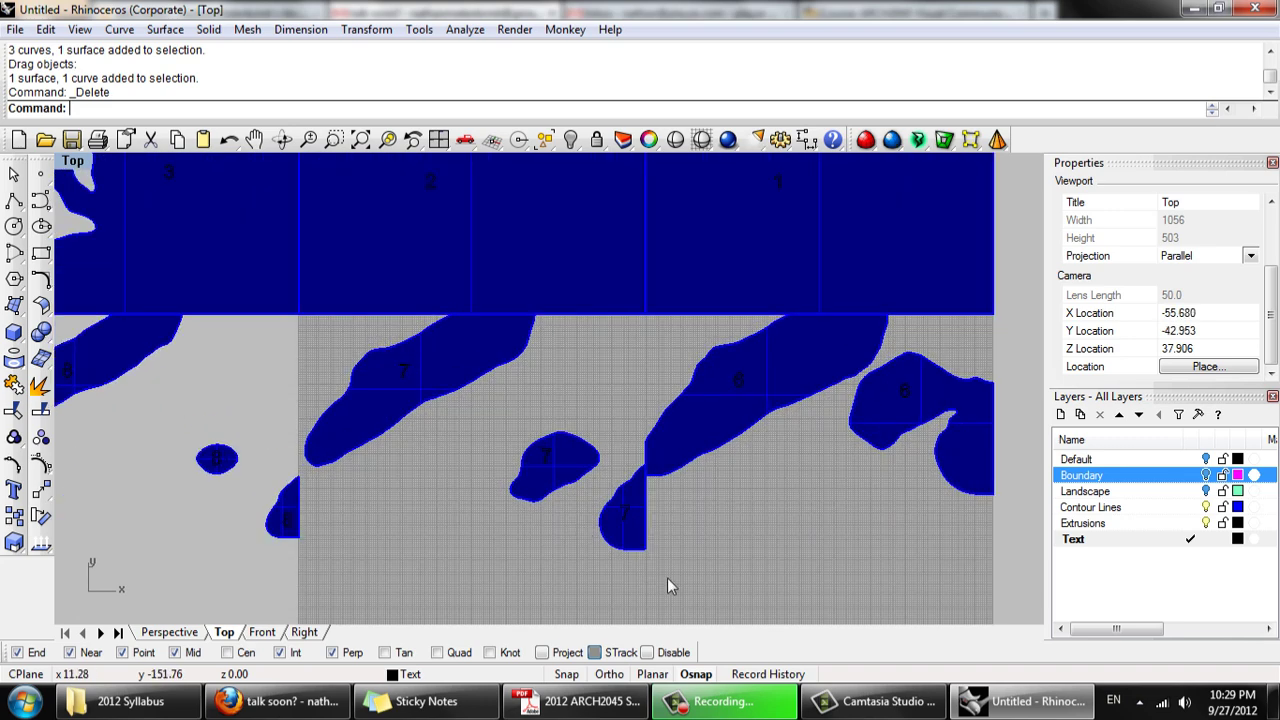
left_click_drag(667, 577, 975, 588)
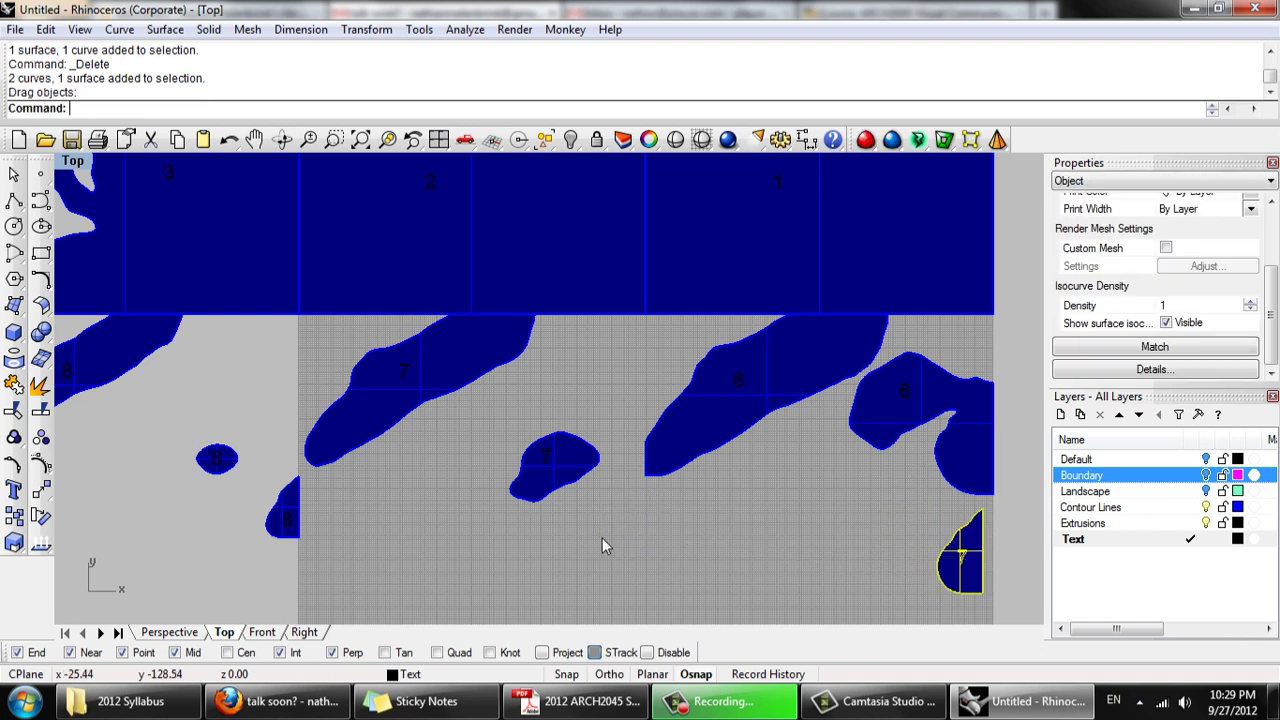
left_click(602, 546)
left_click(550, 470)
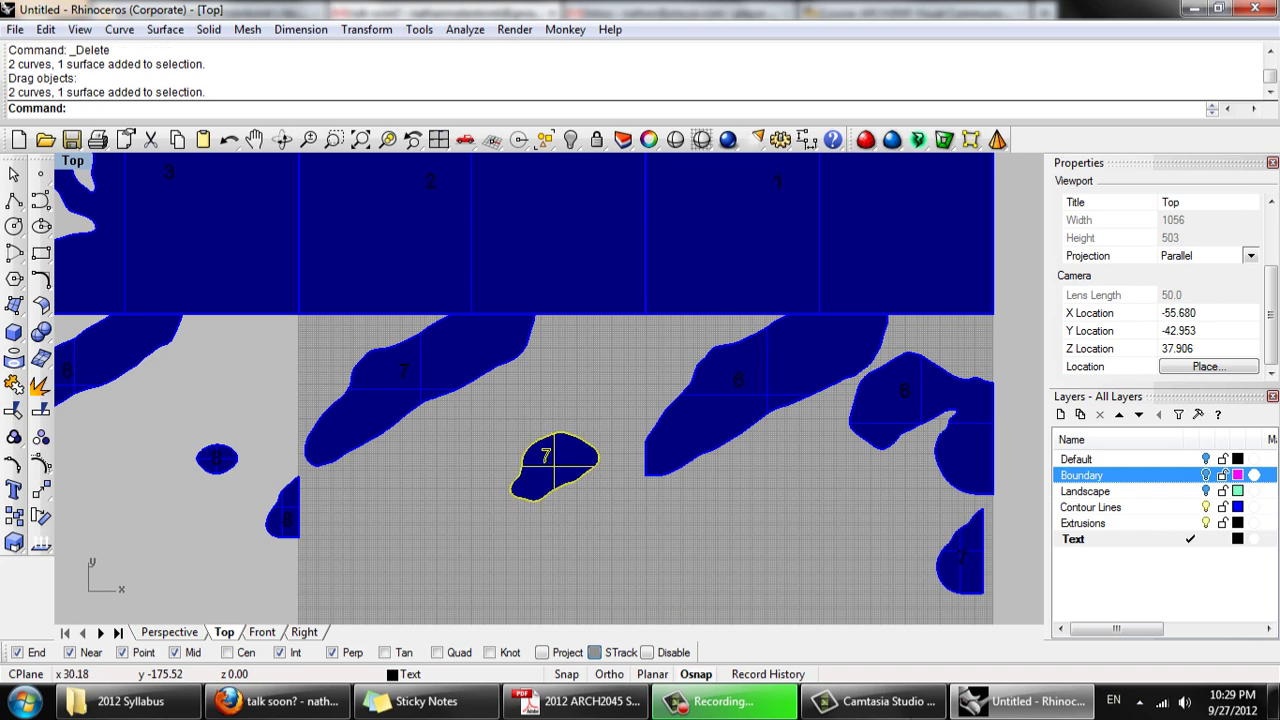
left_click(724, 703)
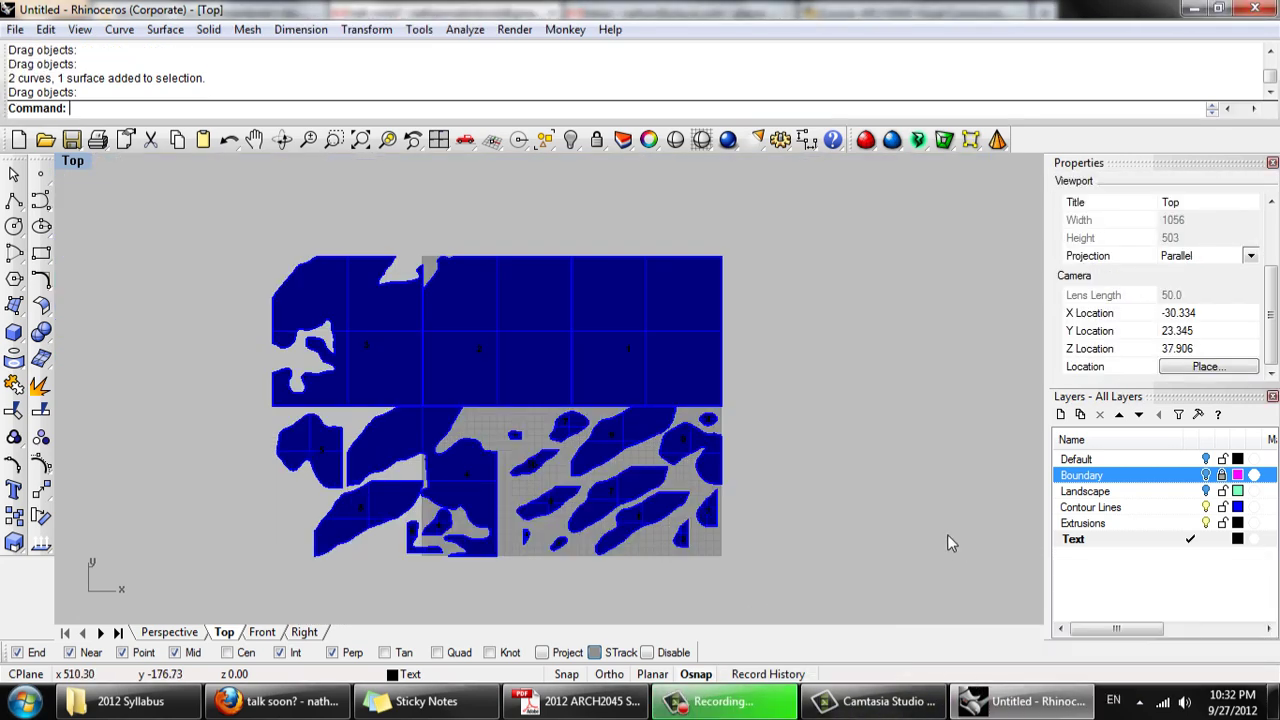
Select every surface in the nested layout with SelSrf and delete them, leaving only the curves
right_click_drag(784, 458, 800, 434)
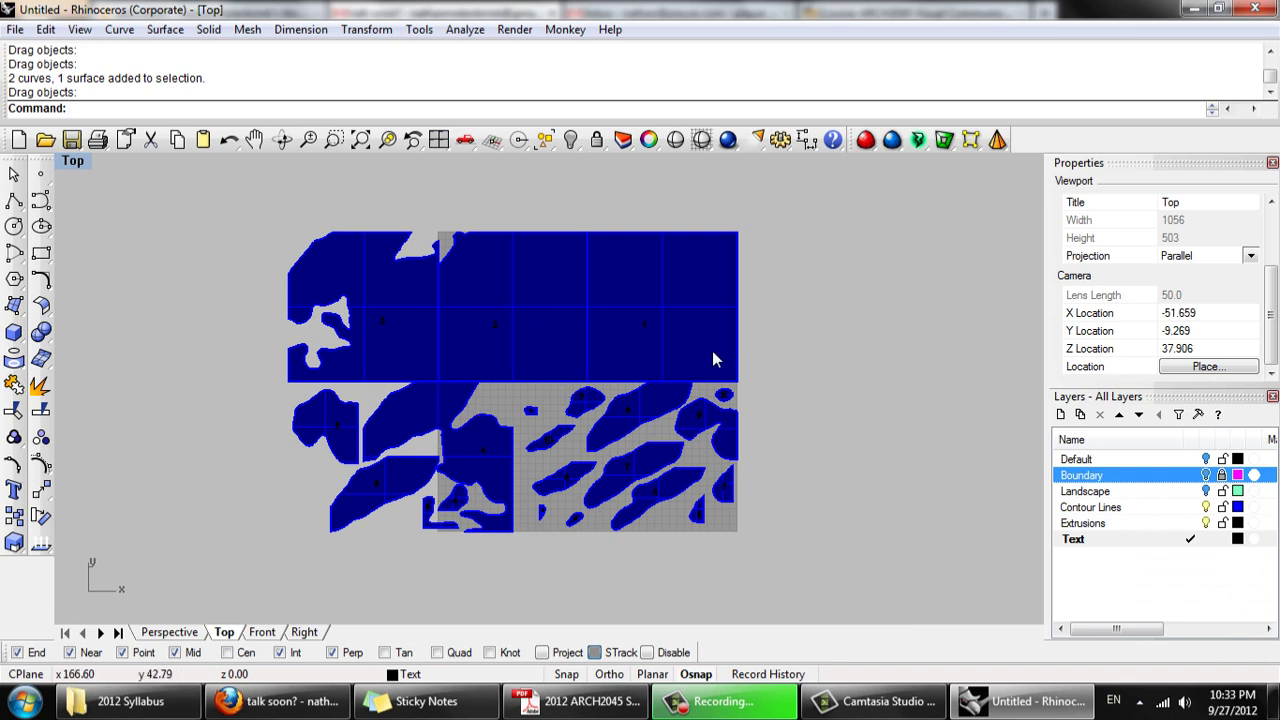
scroll(380, 402, "up", 2)
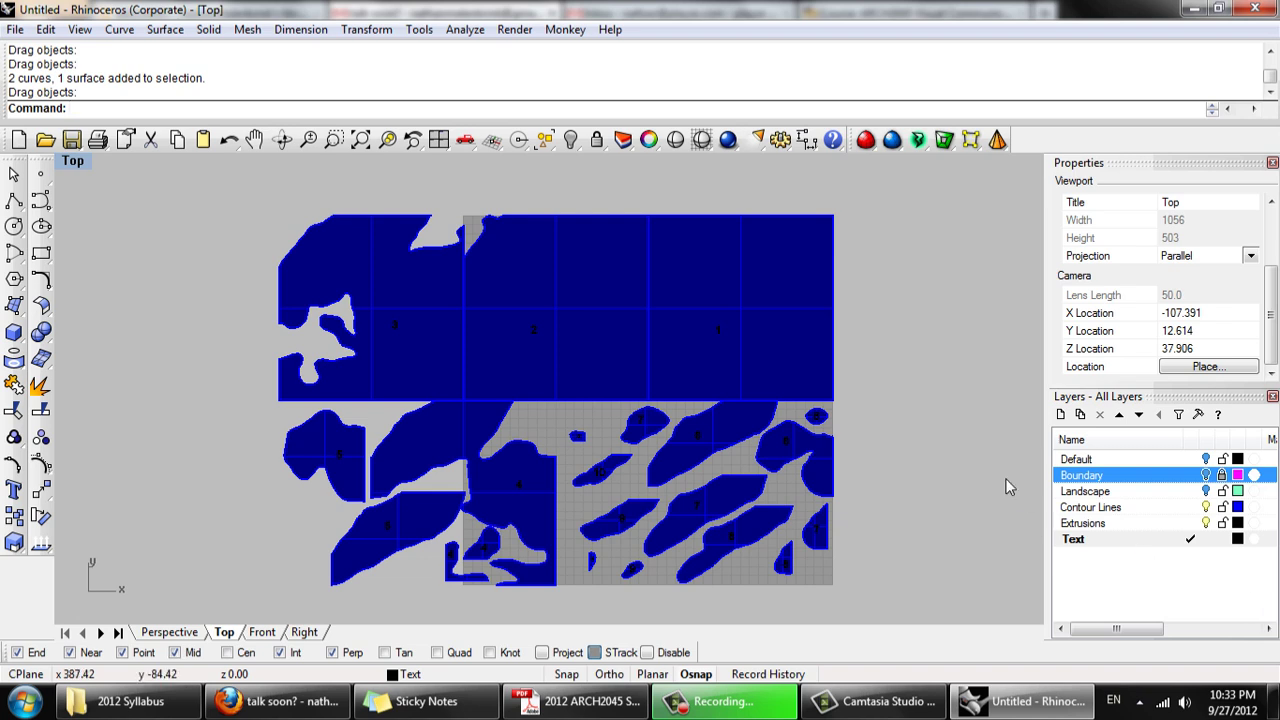
type("SelSrf")
key("Return")
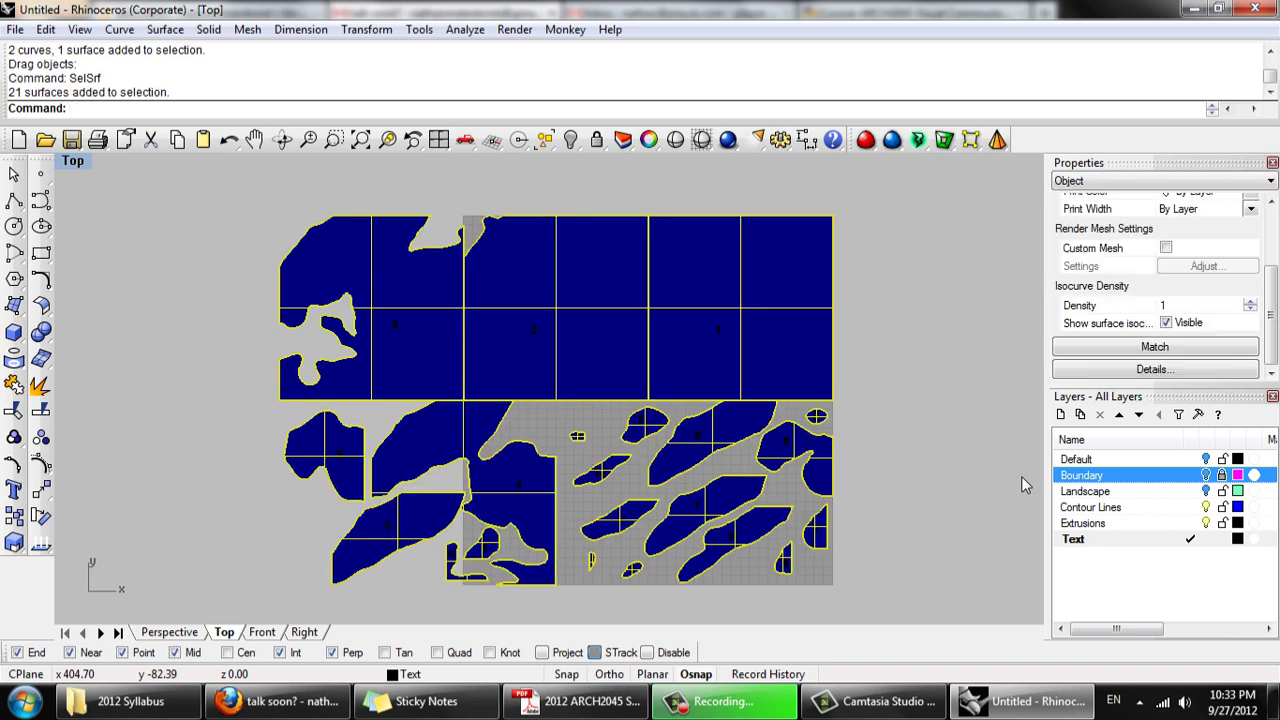
key("Delete")
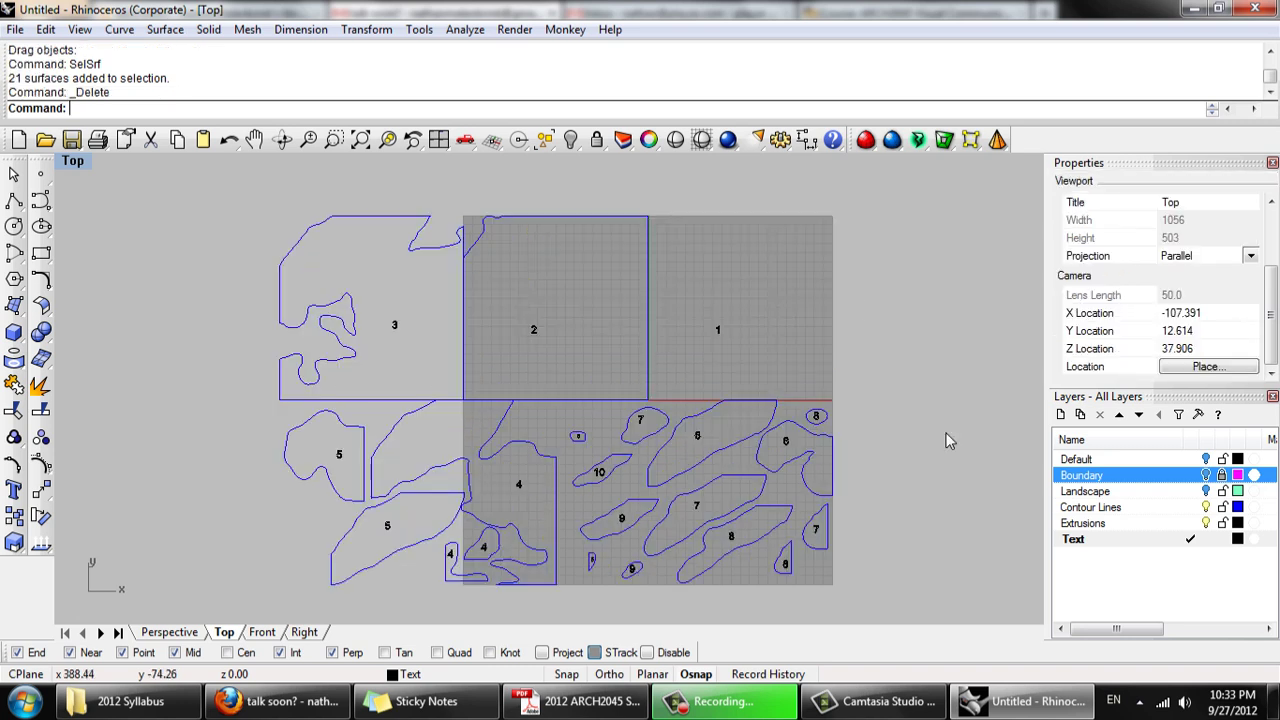
Show the Boundary layer, reassign the square around piece 1 to the Contour Lines layer, and hide Boundary again
left_click(1206, 476)
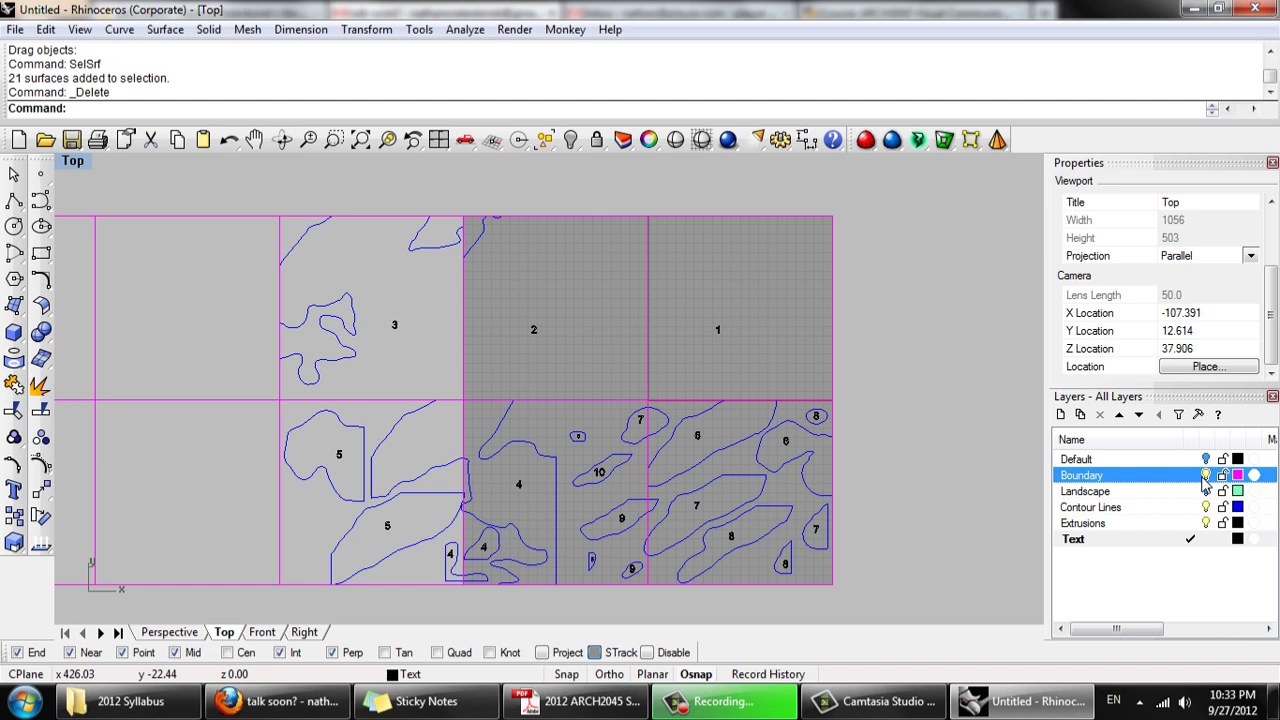
left_click(833, 316)
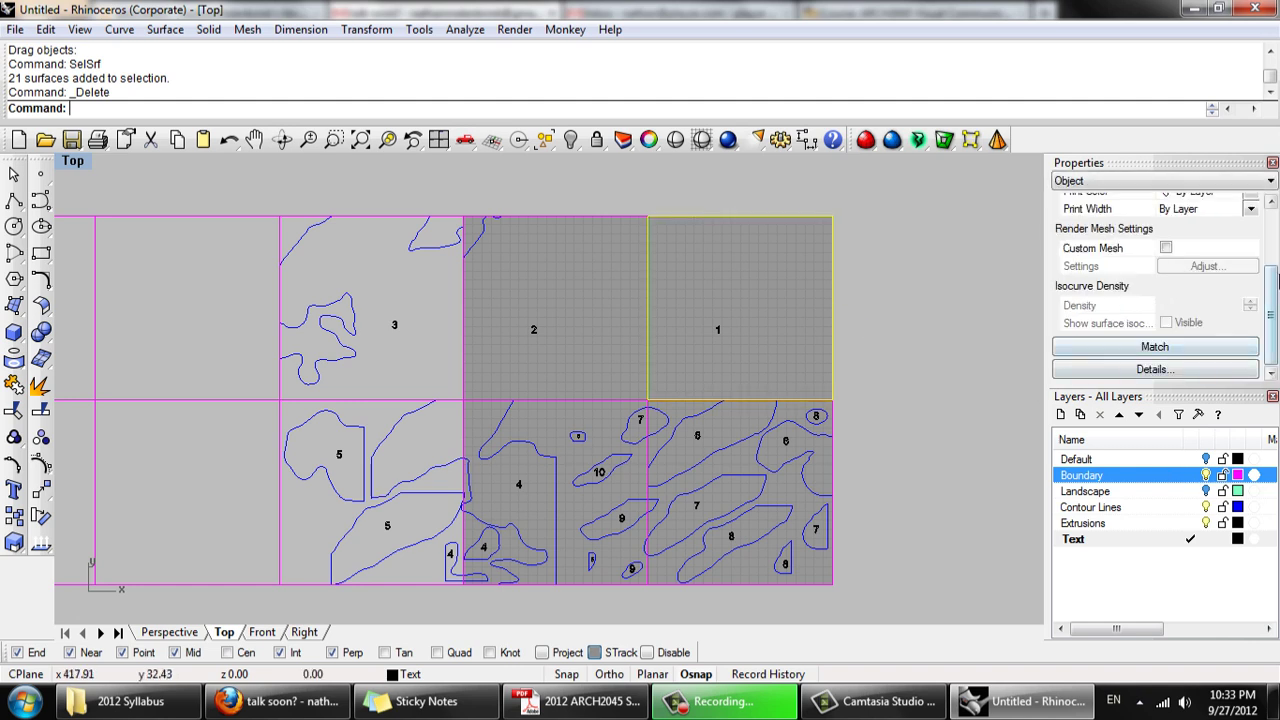
left_click_drag(1271, 290, 1271, 240)
left_click(1251, 241)
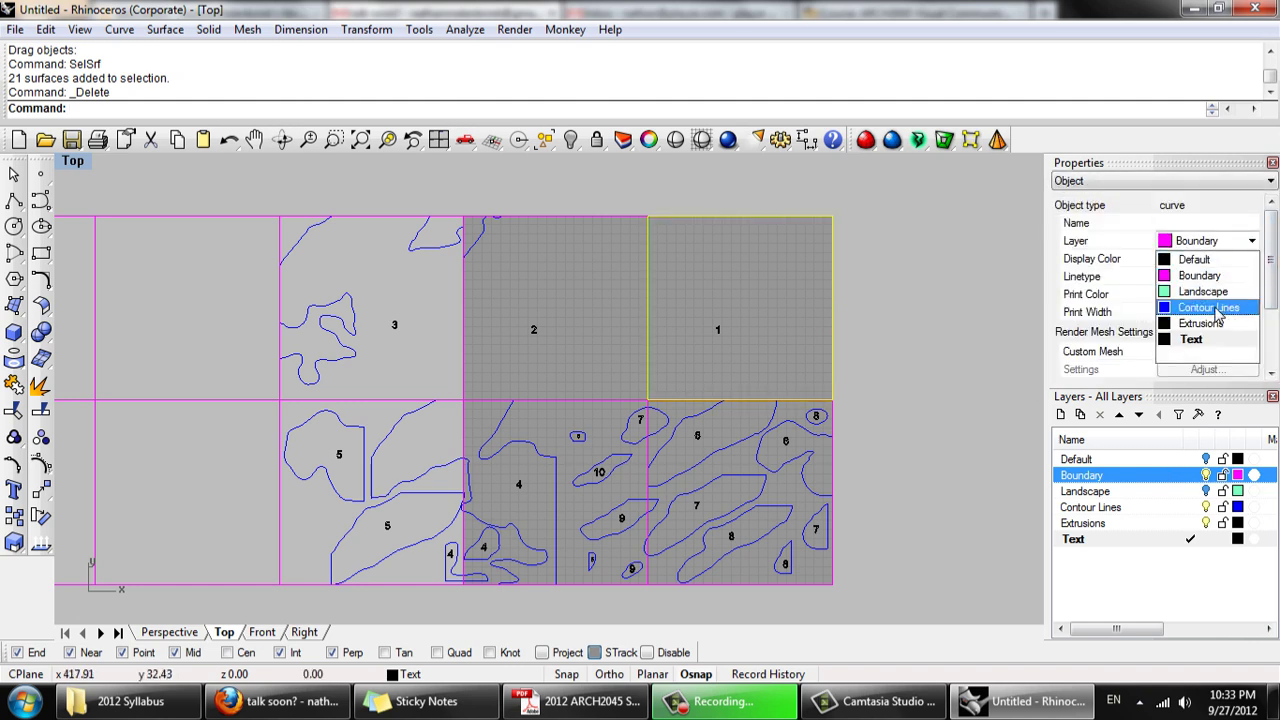
left_click(1206, 475)
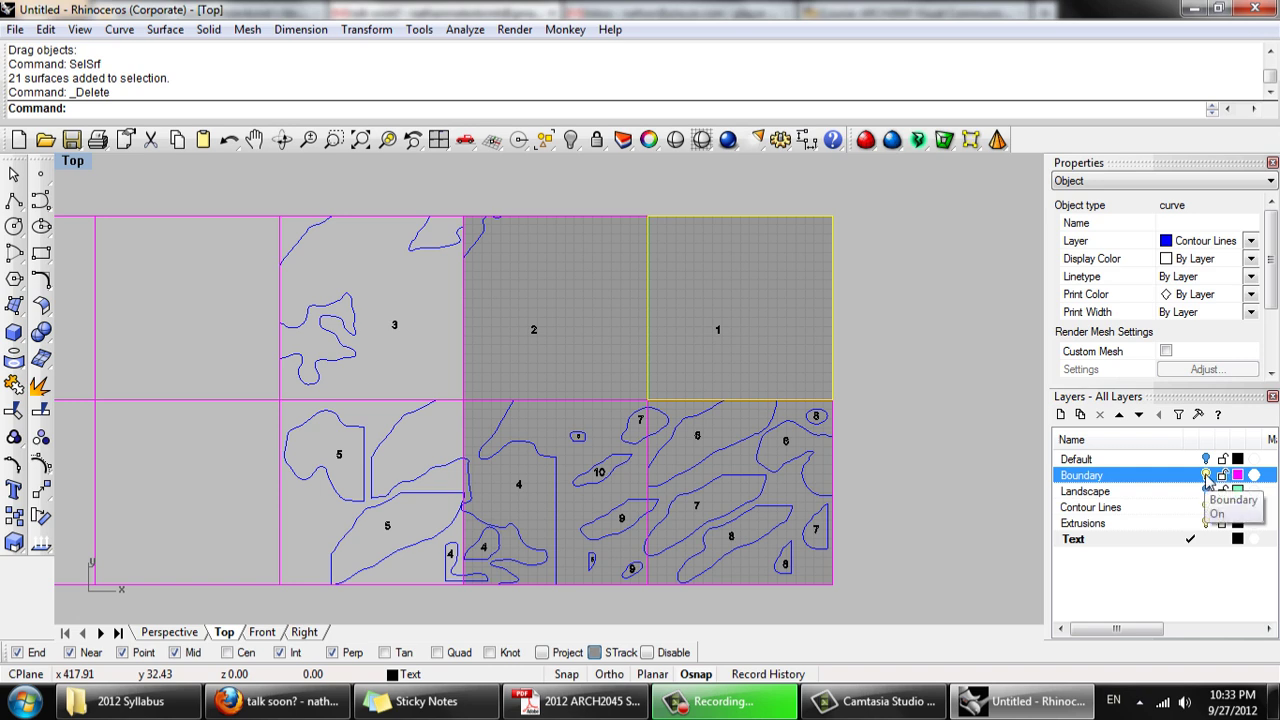
left_click(1206, 475)
left_click(890, 376)
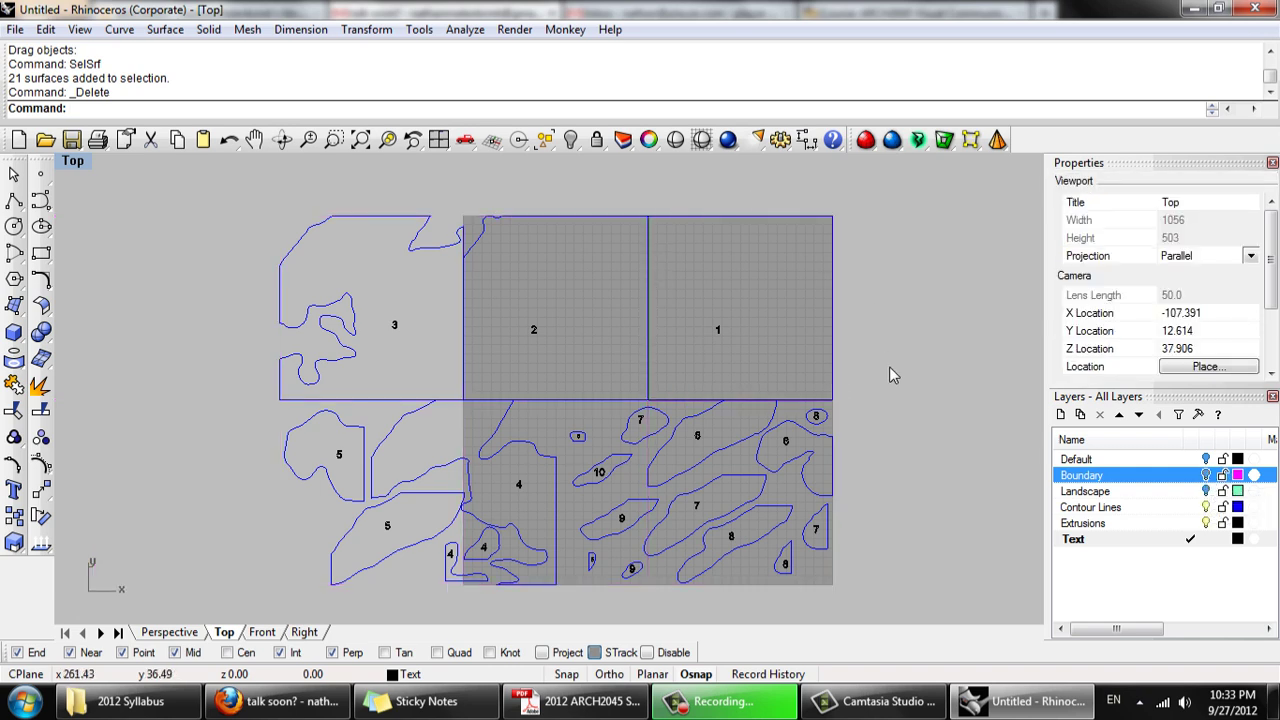
Rename the Contour Lines layer to CUT
scroll(889, 366, "down", 3)
right_click_drag(800, 415, 757, 371)
scroll(748, 374, "up", 1)
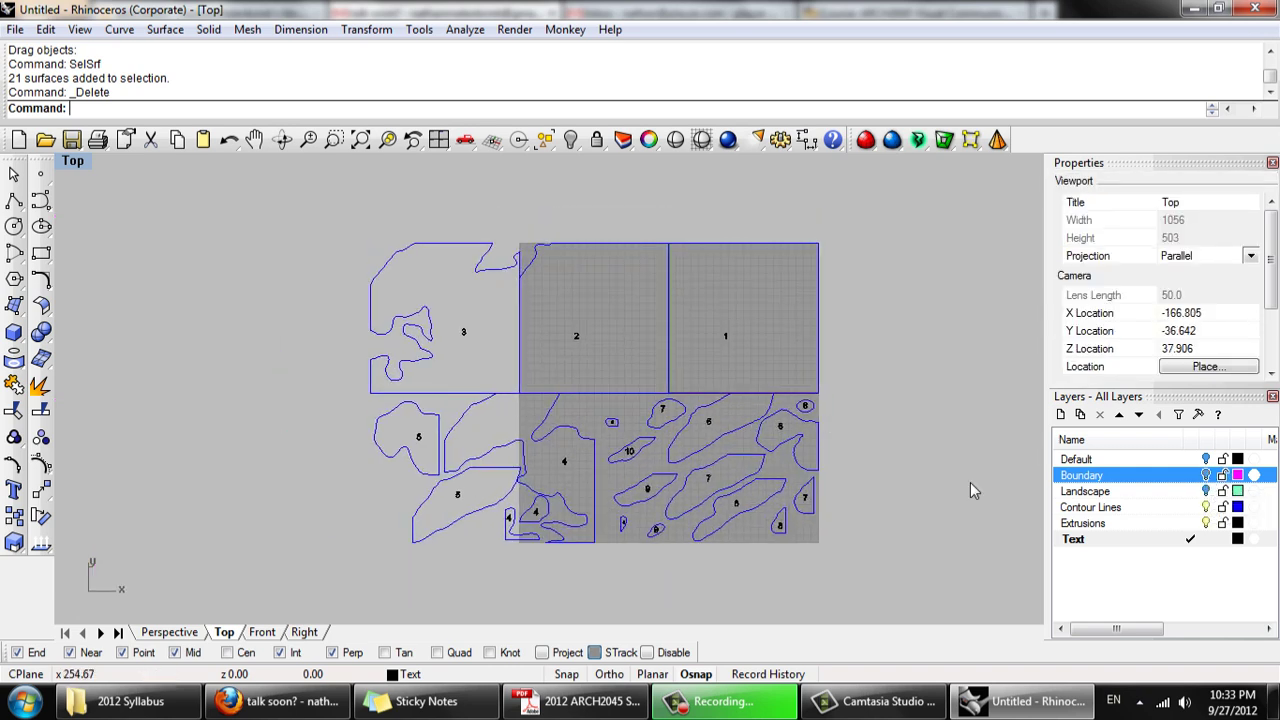
right_click(1113, 510)
left_click(1113, 510)
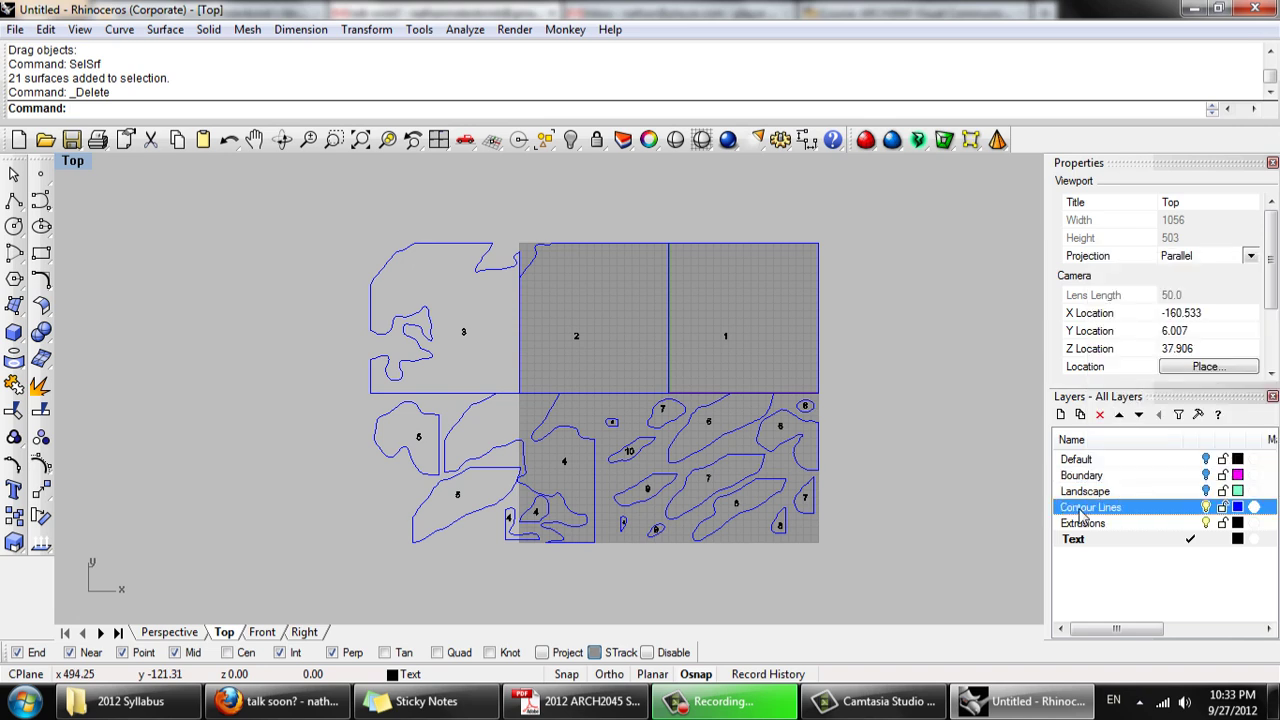
type("c")
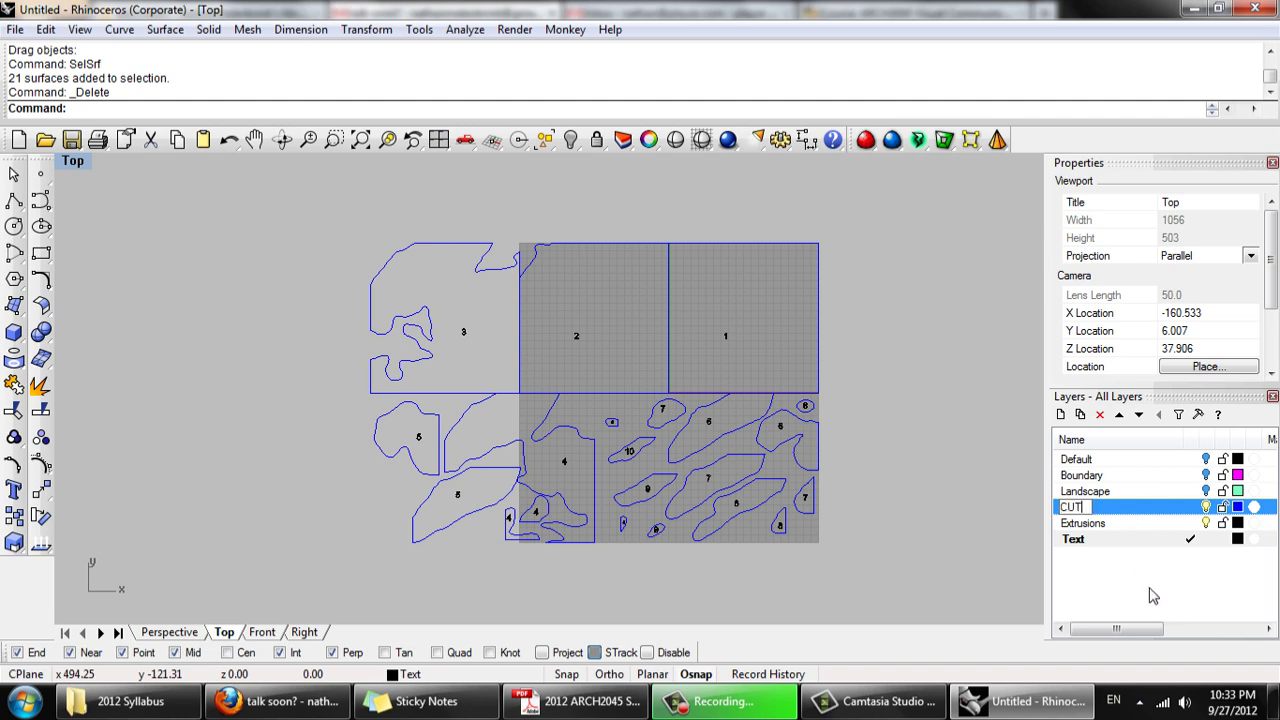
key("Return")
Rename the Text layer to SCORE
left_click(1095, 544)
left_click(1078, 543)
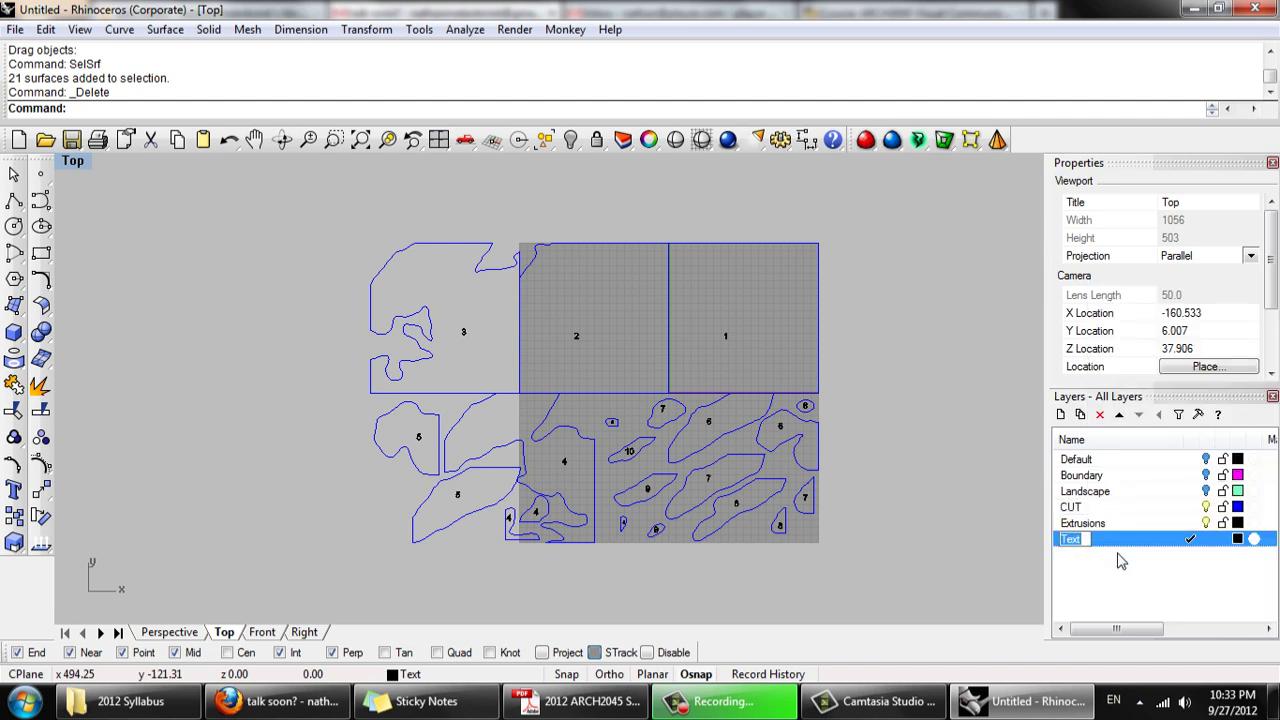
type("s")
left_click(1128, 581)
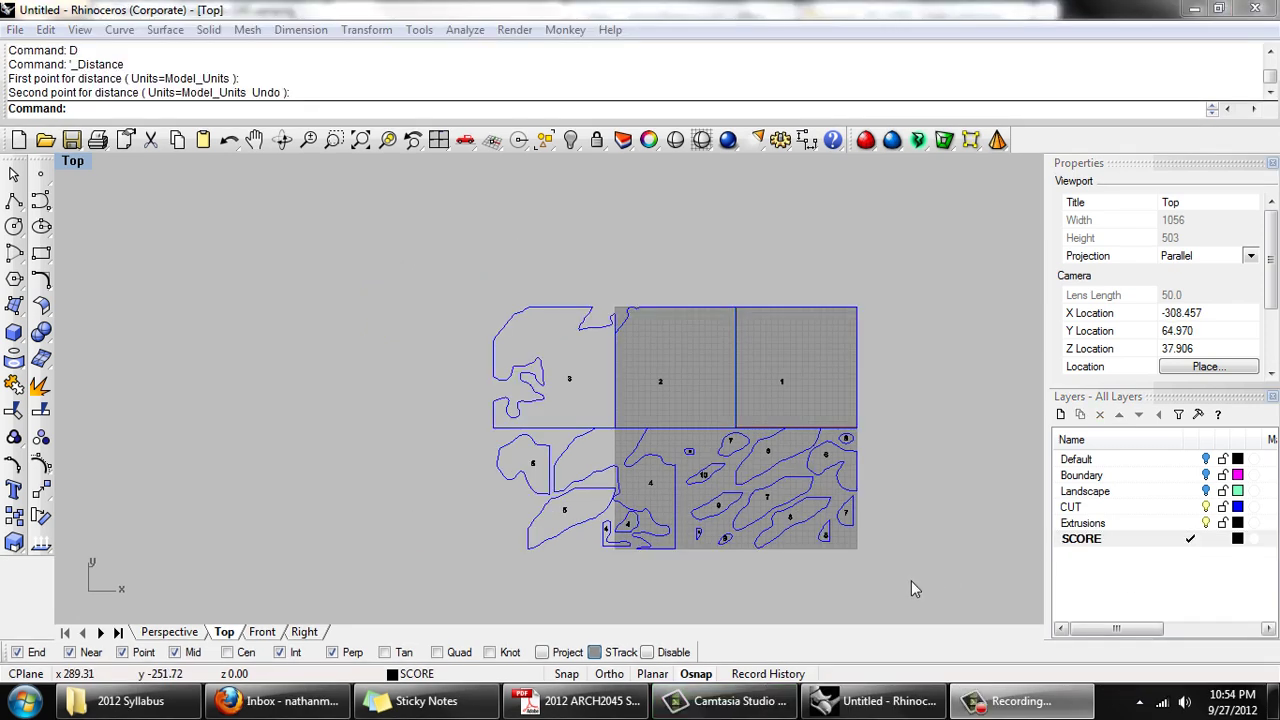
Select all nested curves and numbers and mirror a copy across a vertical line just outside piece 3
left_click_drag(914, 583, 414, 247)
scroll(748, 456, "up", 2)
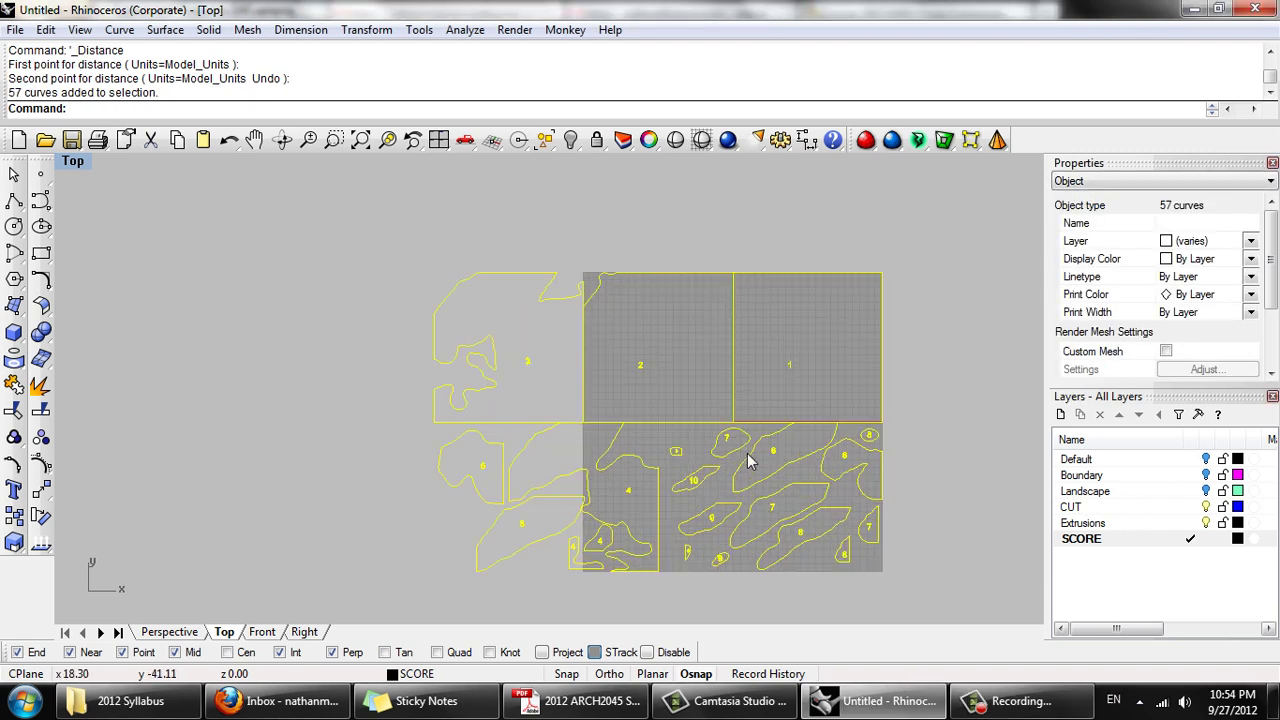
scroll(750, 460, "down", 1)
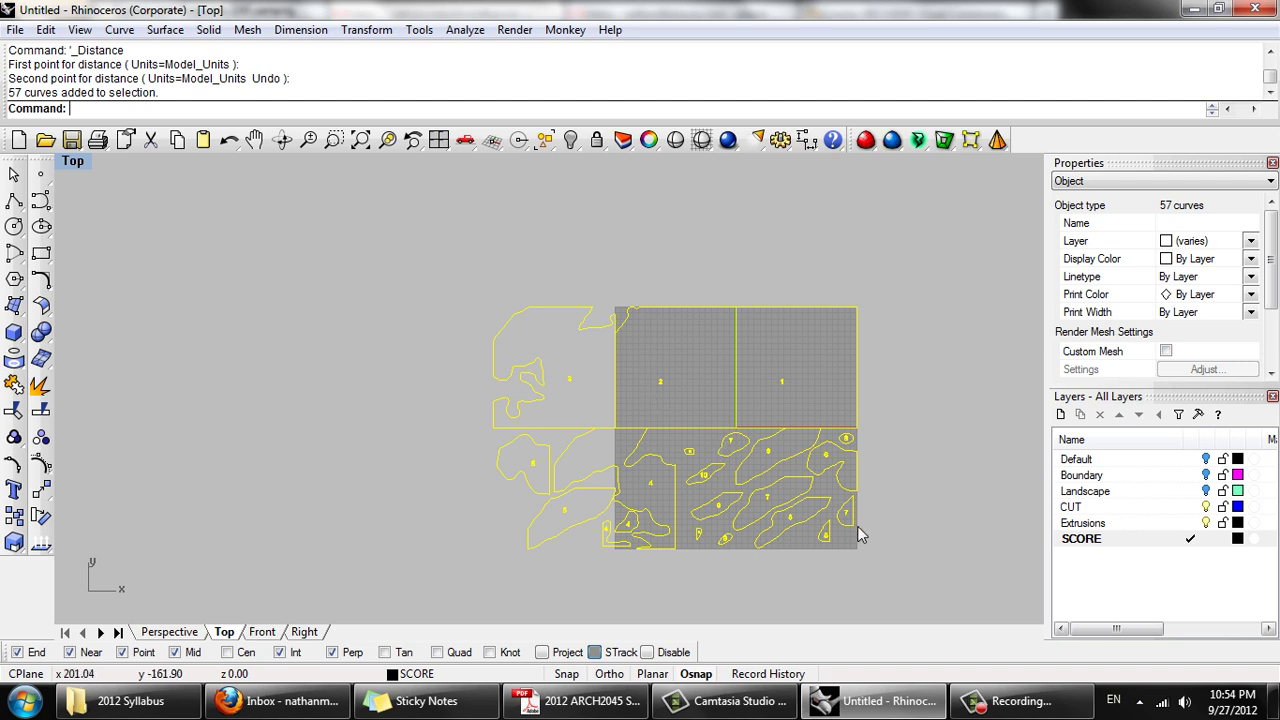
type("Mirror")
key("Return")
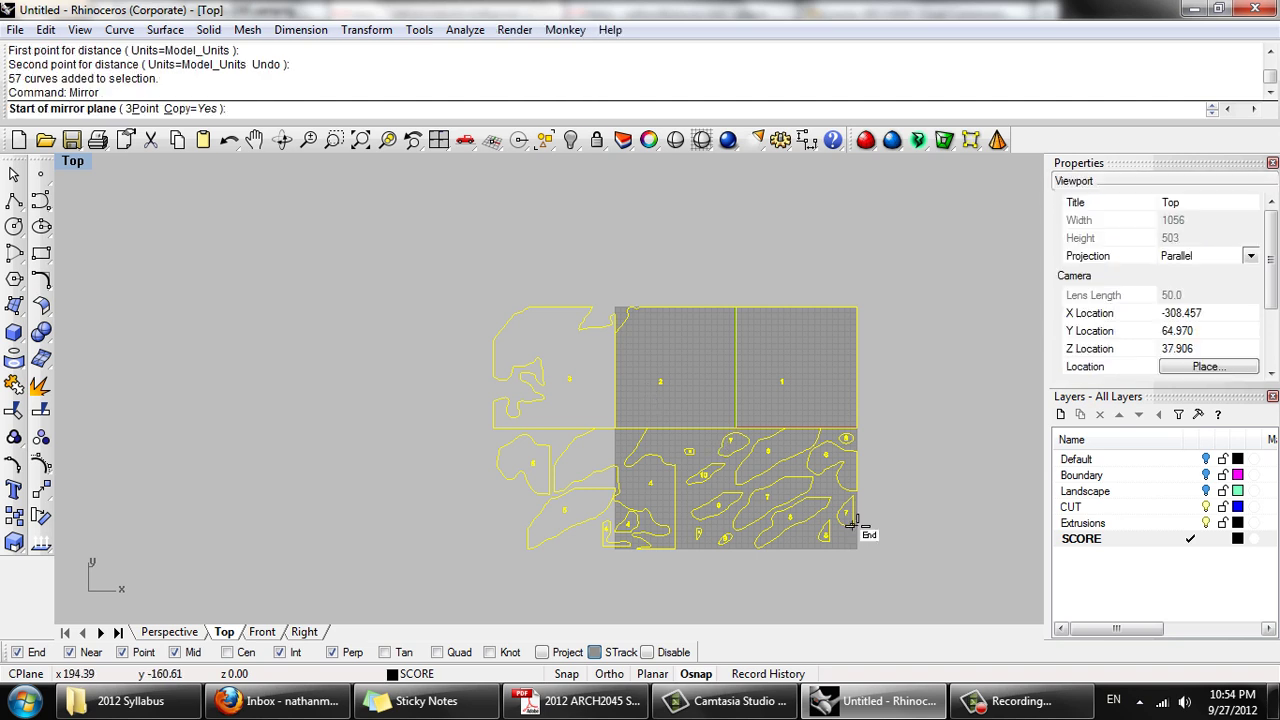
left_click(441, 238)
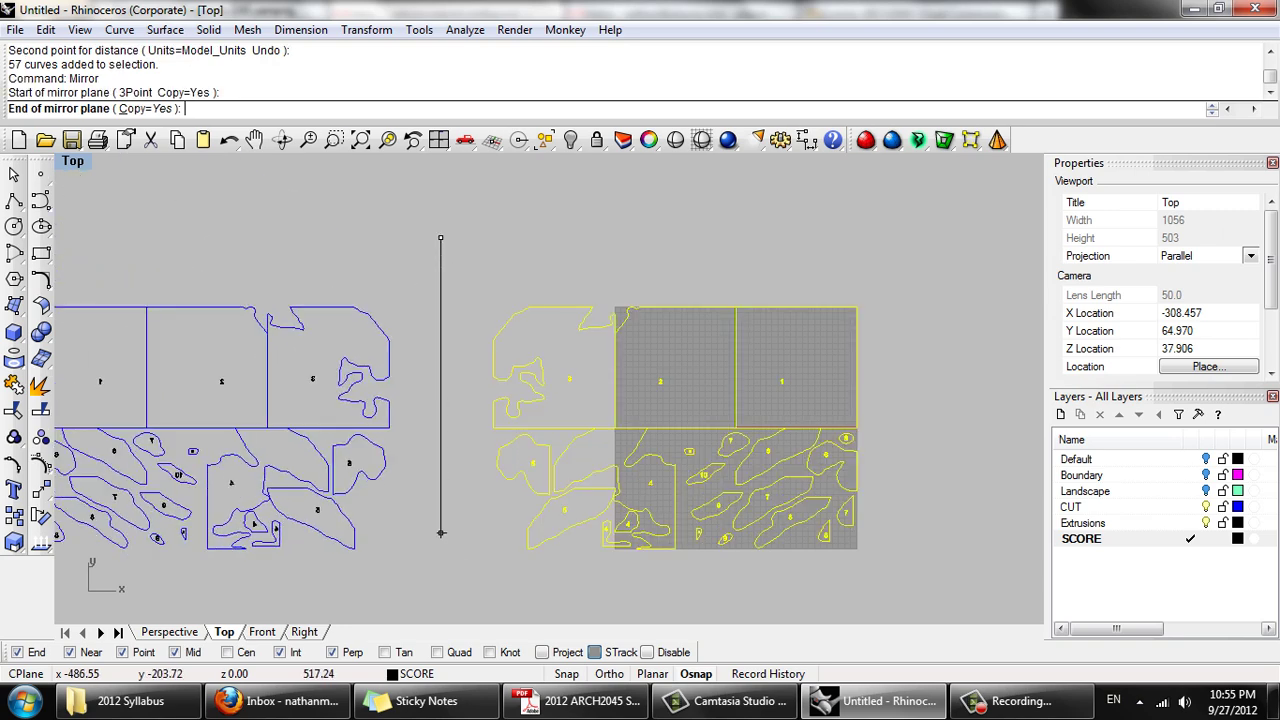
left_click(450, 572)
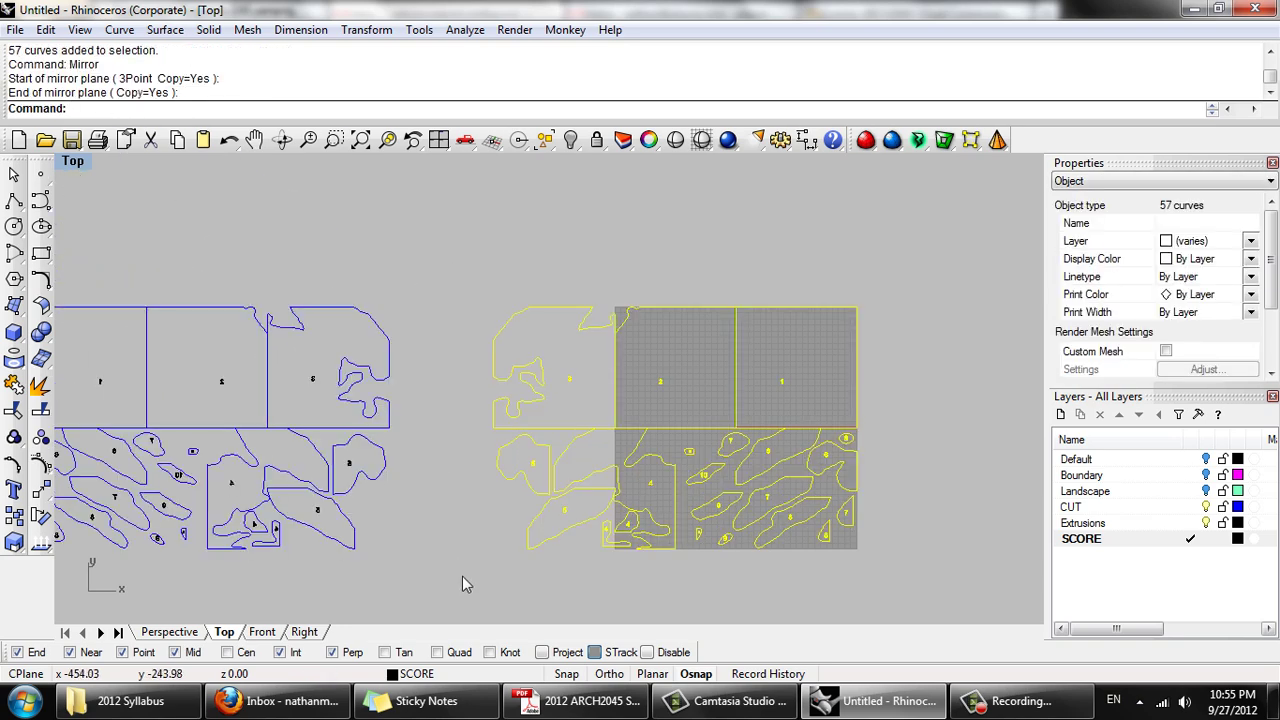
Delete the original, unmirrored set of curves and inspect the reversed numbers on the mirrored copy
key("Delete")
right_click_drag(500, 566, 661, 553)
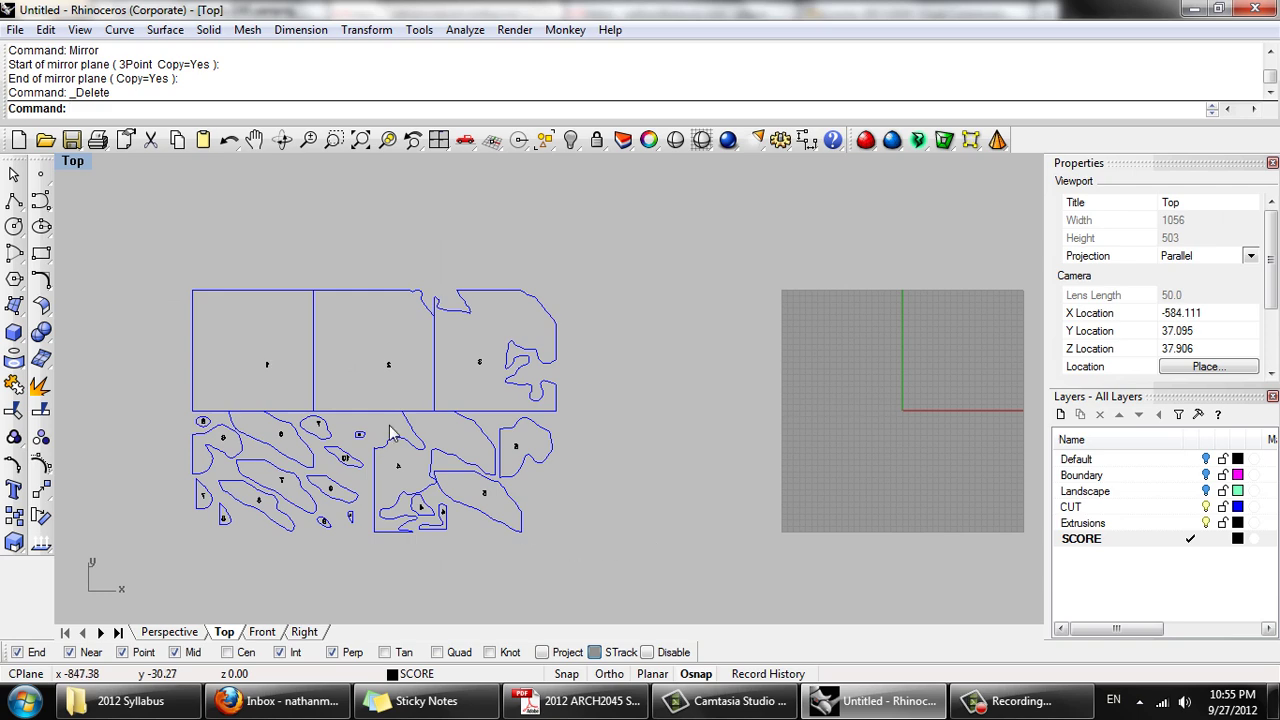
scroll(390, 432, "up", 2)
scroll(360, 380, "up", 3)
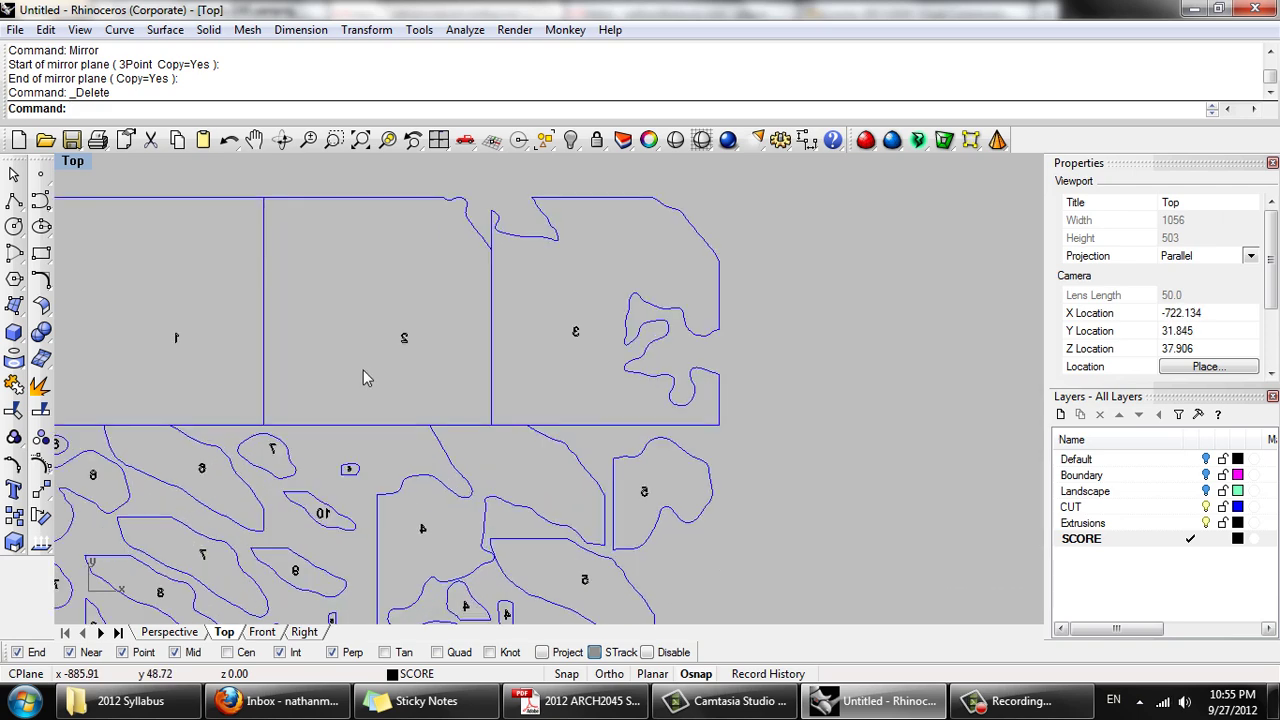
scroll(420, 372, "down", 3)
scroll(427, 374, "down", 2)
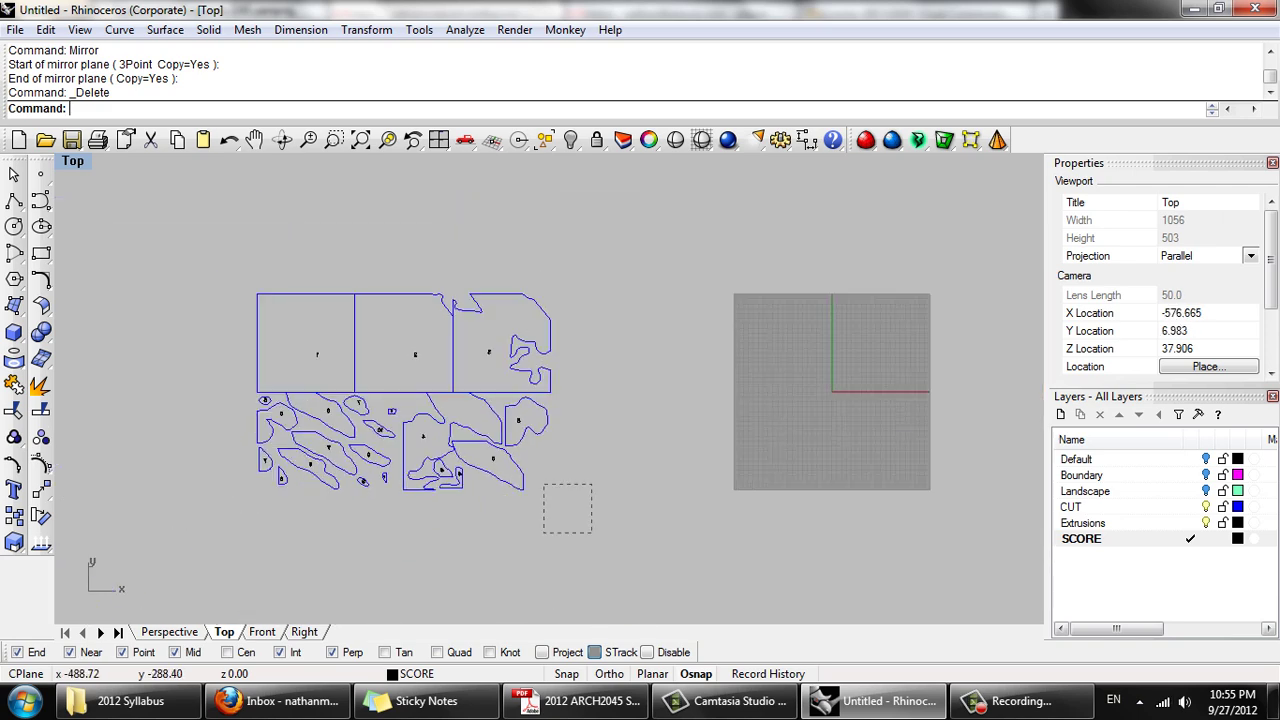
Move the entire mirrored layout horizontally onto the construction grid, lining piece 3 up with the grid's far edge
left_click_drag(543, 484, 91, 191)
scroll(443, 366, "up", 2)
type("M")
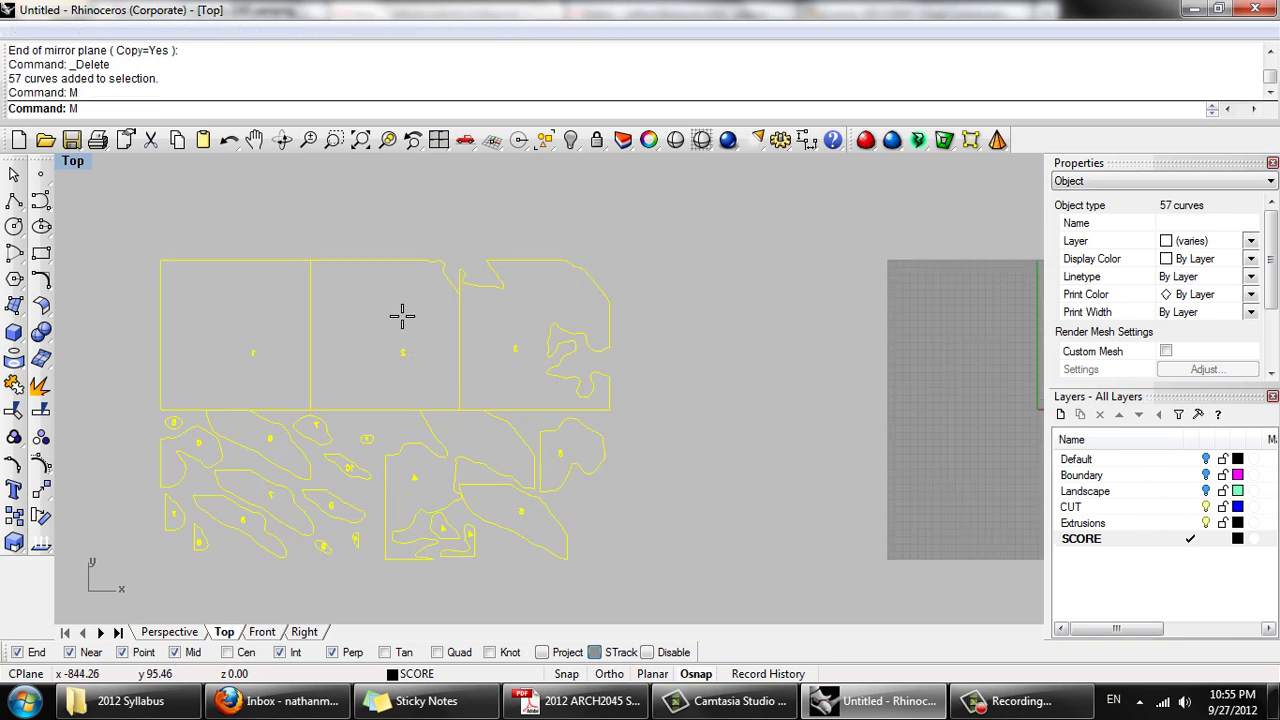
key("Return")
left_click(354, 168)
scroll(480, 217, "down", 3)
scroll(628, 212, "up", 1)
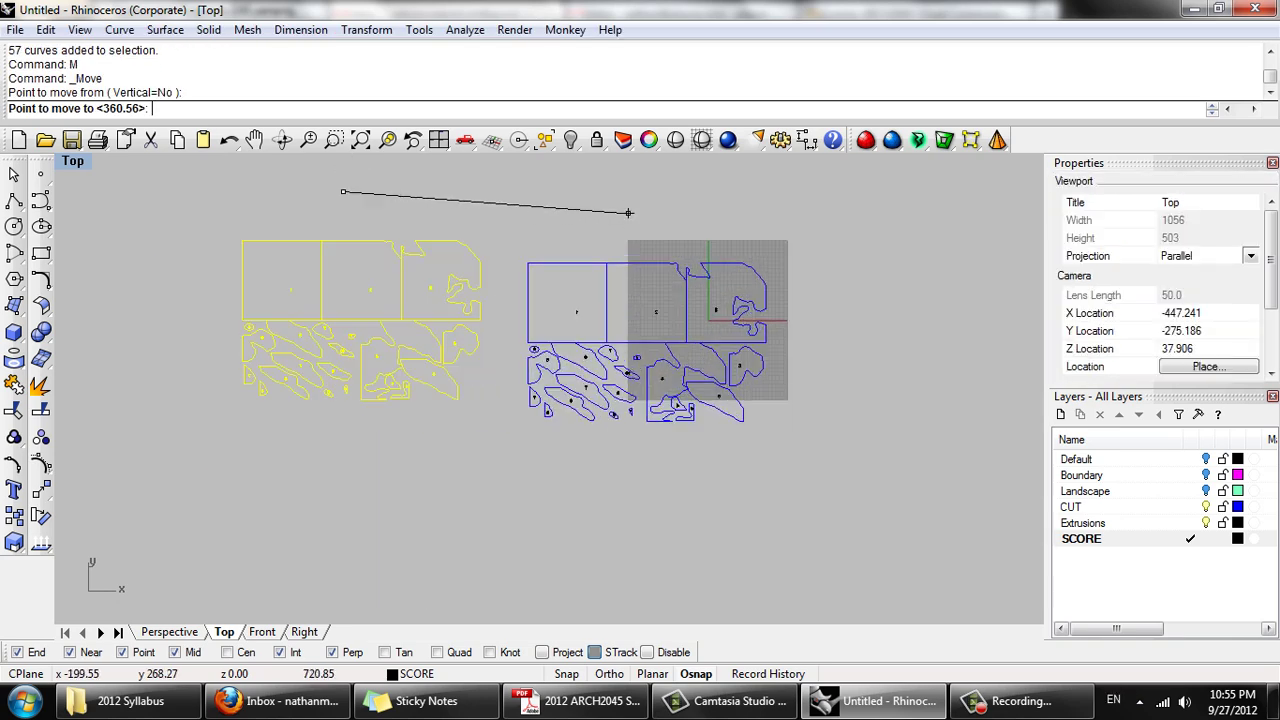
scroll(628, 212, "up", 1)
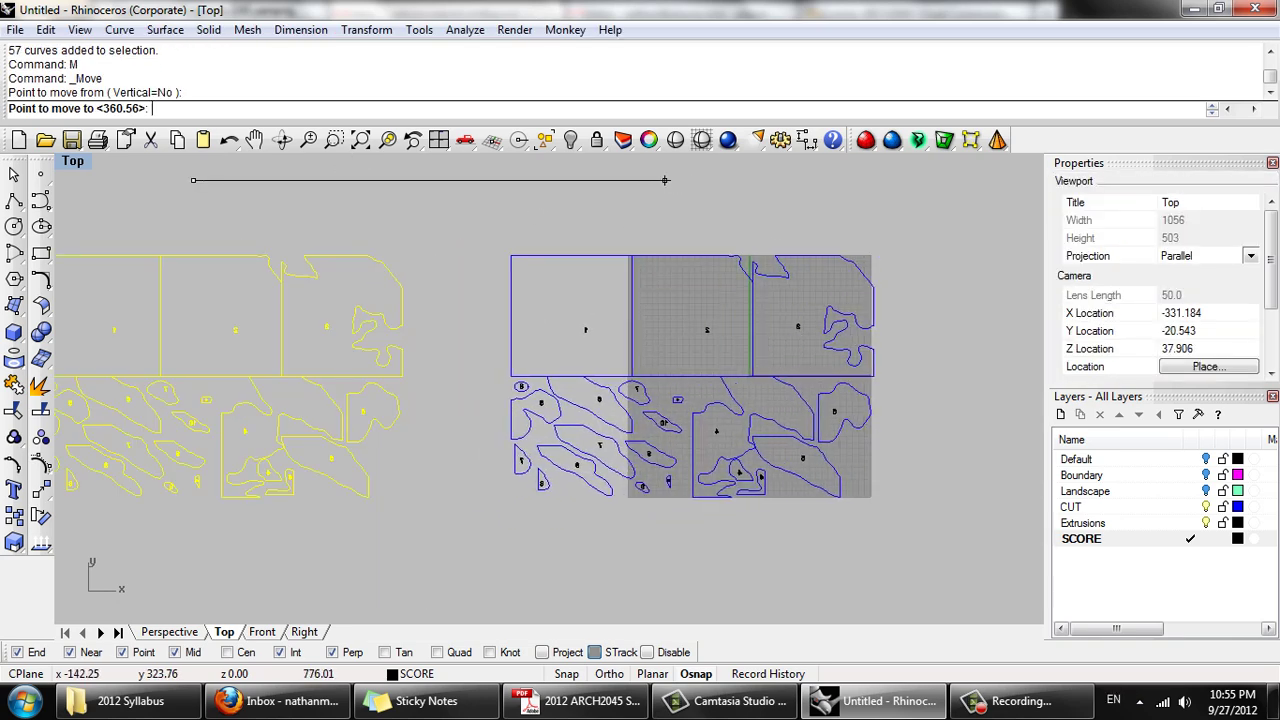
left_click(659, 178)
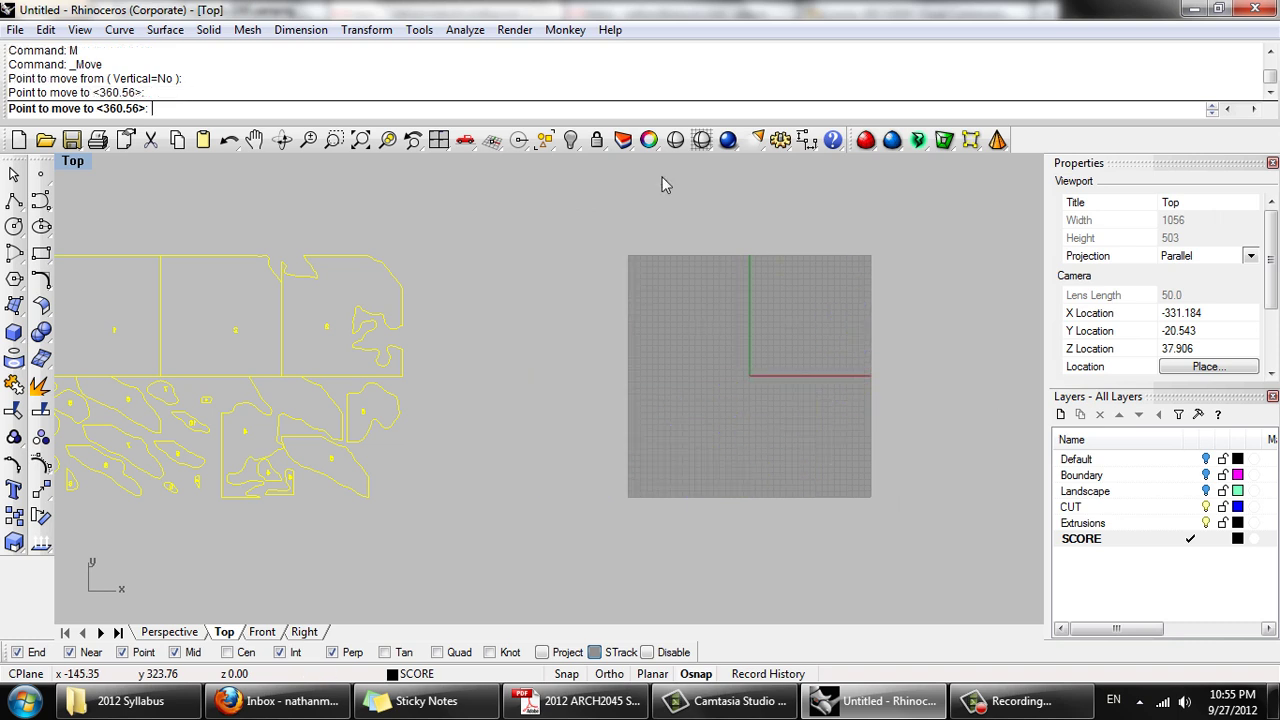
key("Escape")
right_click_drag(893, 267, 809, 275)
scroll(804, 333, "up", 1)
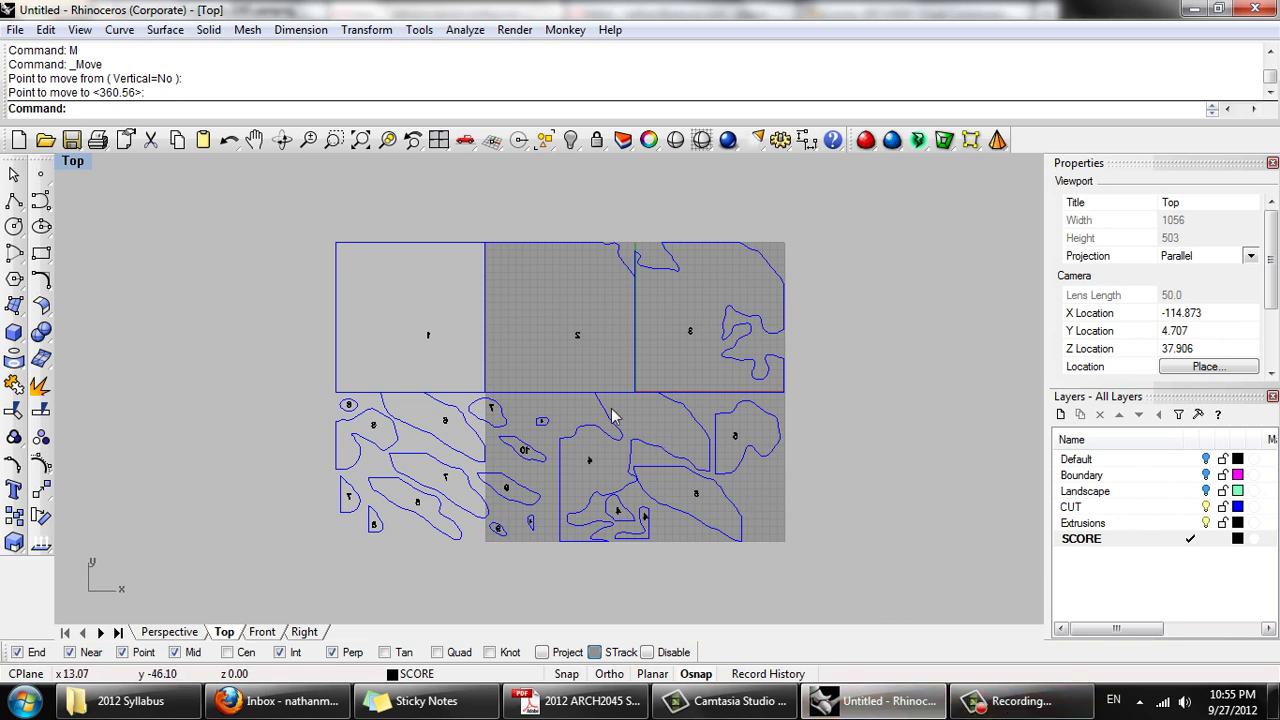
Select the whole mirrored layout and start an Export with the AutoCAD drawing exchange (*.dxf) file type
scroll(565, 378, "up", 1)
scroll(600, 400, "down", 1)
scroll(658, 345, "up", 1)
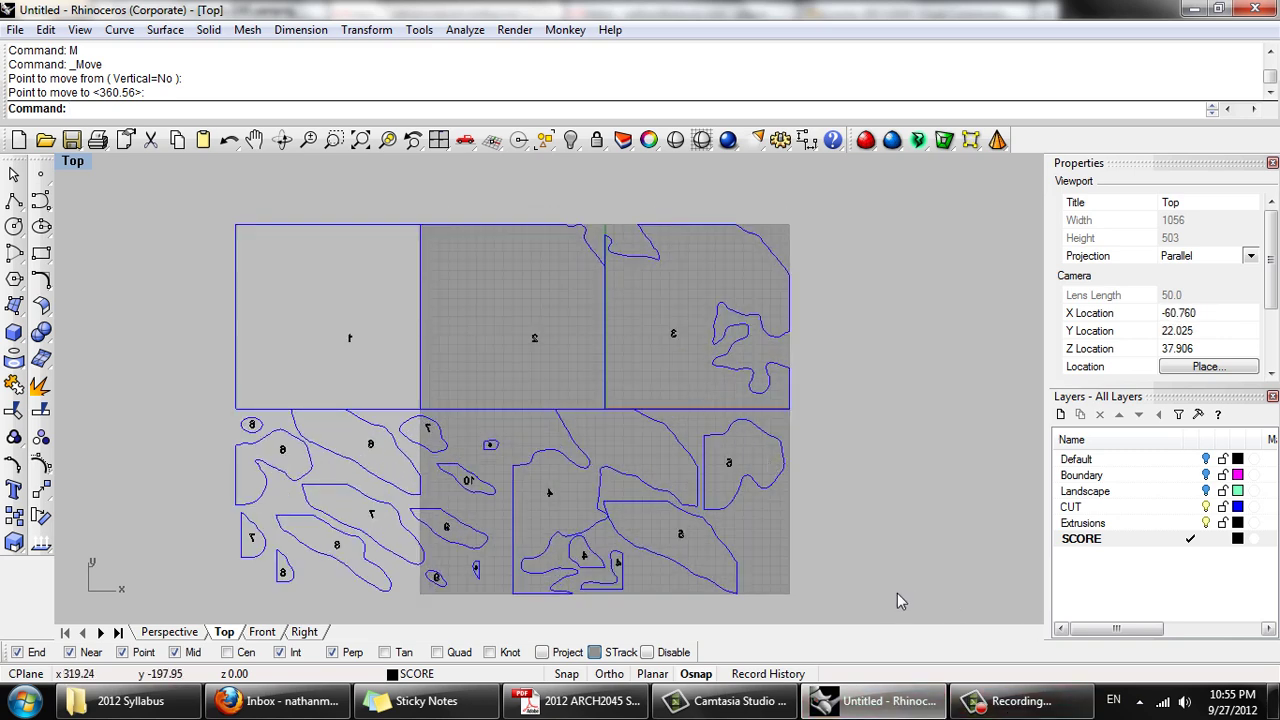
left_click_drag(664, 492, 384, 295)
left_click_drag(217, 164, 217, 164)
type("xport")
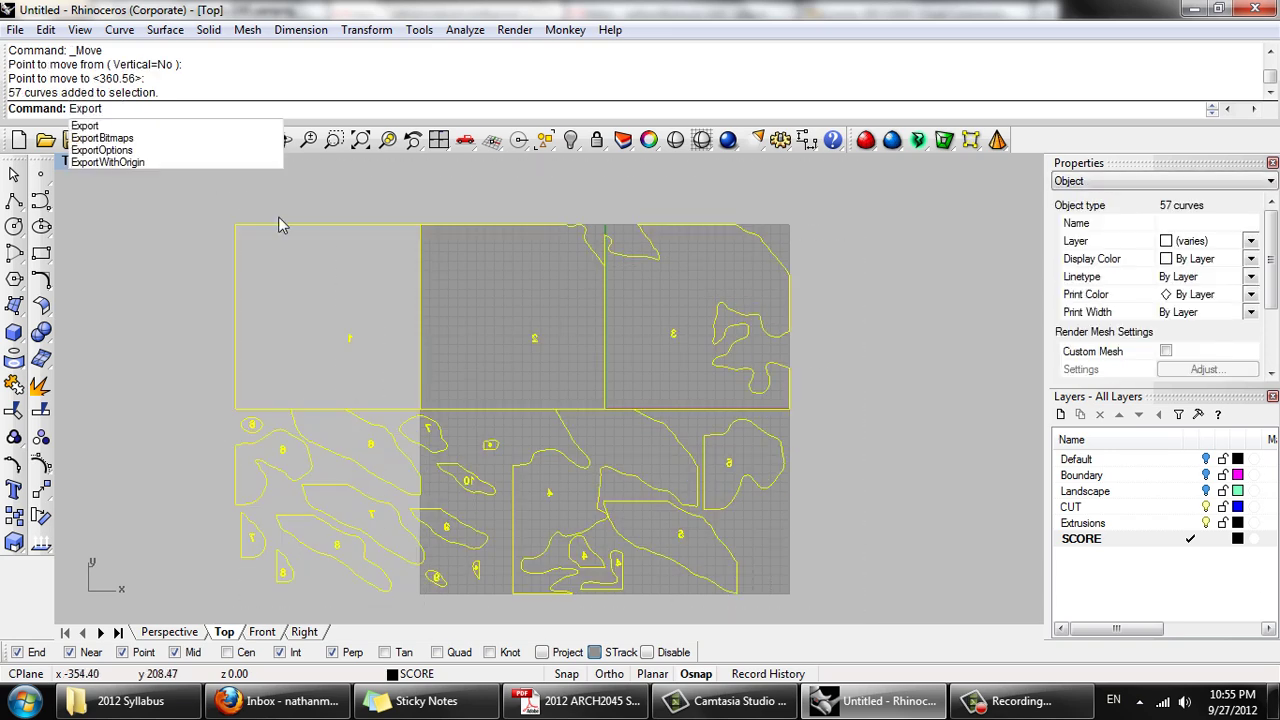
key("Return")
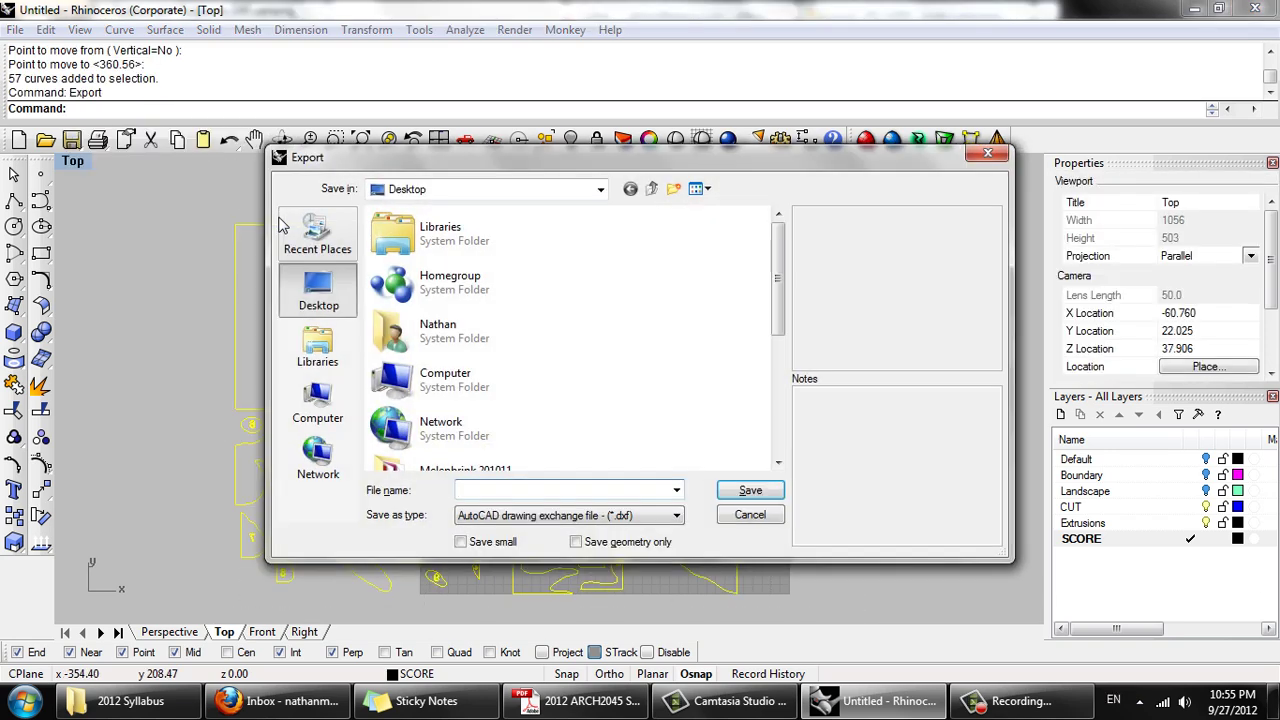
left_click(507, 522)
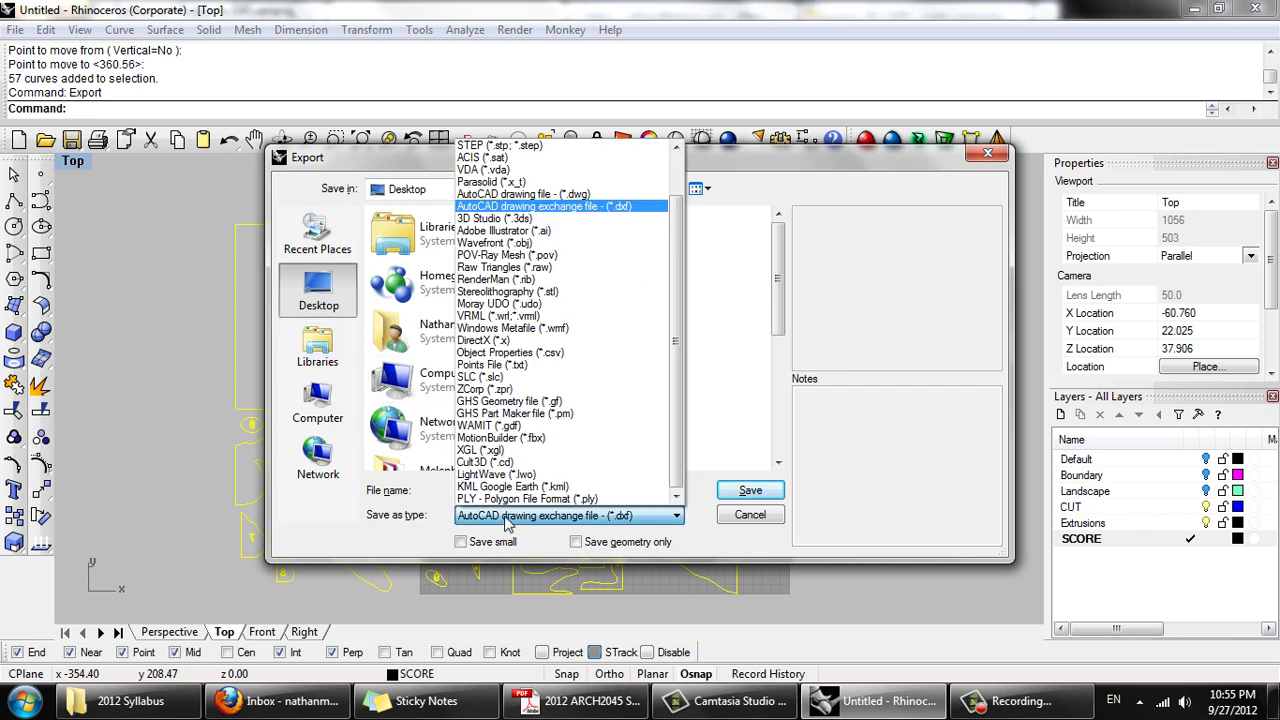
left_click(505, 218)
left_click(604, 520)
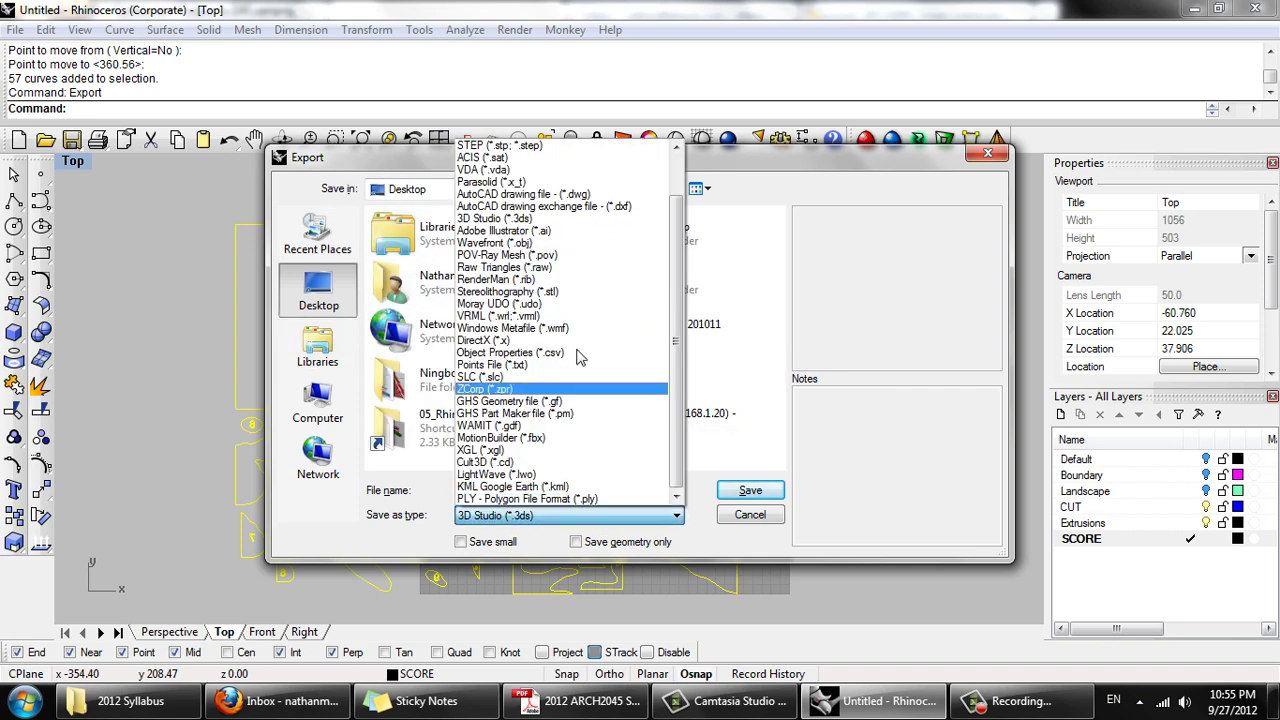
left_click(576, 211)
key("shift+Tab")
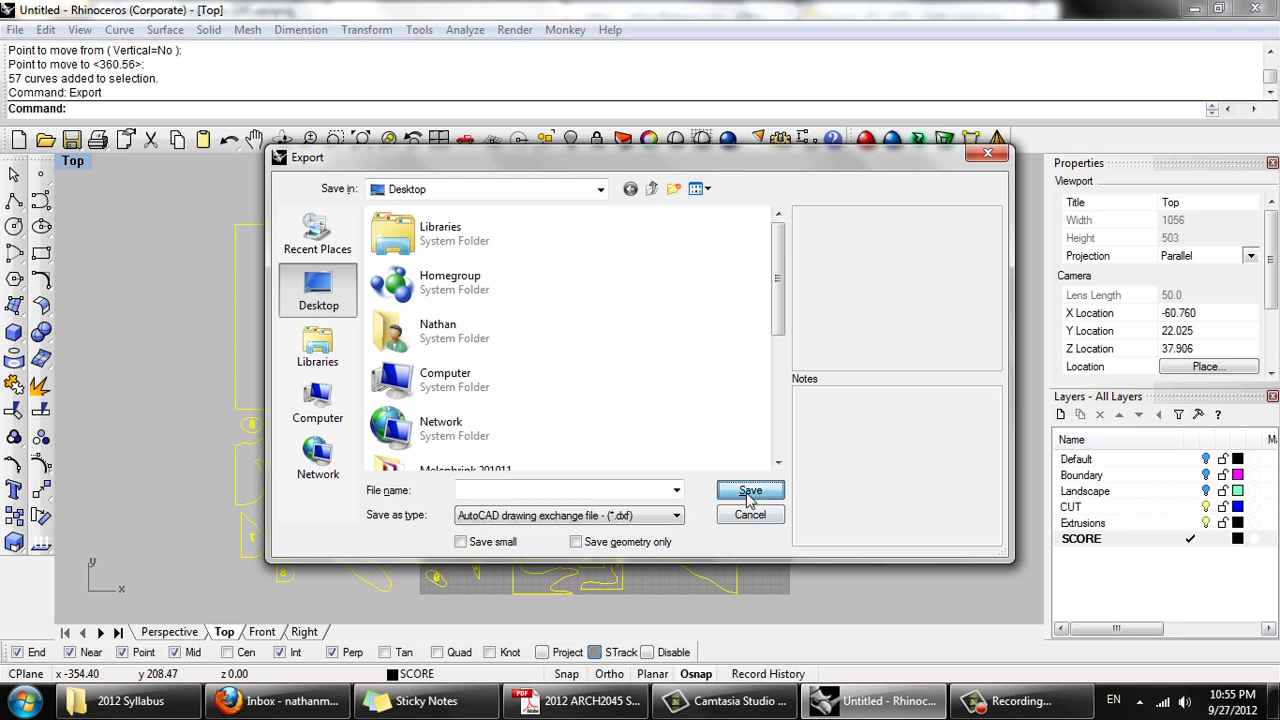
Save the export to the Desktop as LASER CUT.dxf over the existing file, using the 2004 Lines scheme, and deselect the curves
type("L")
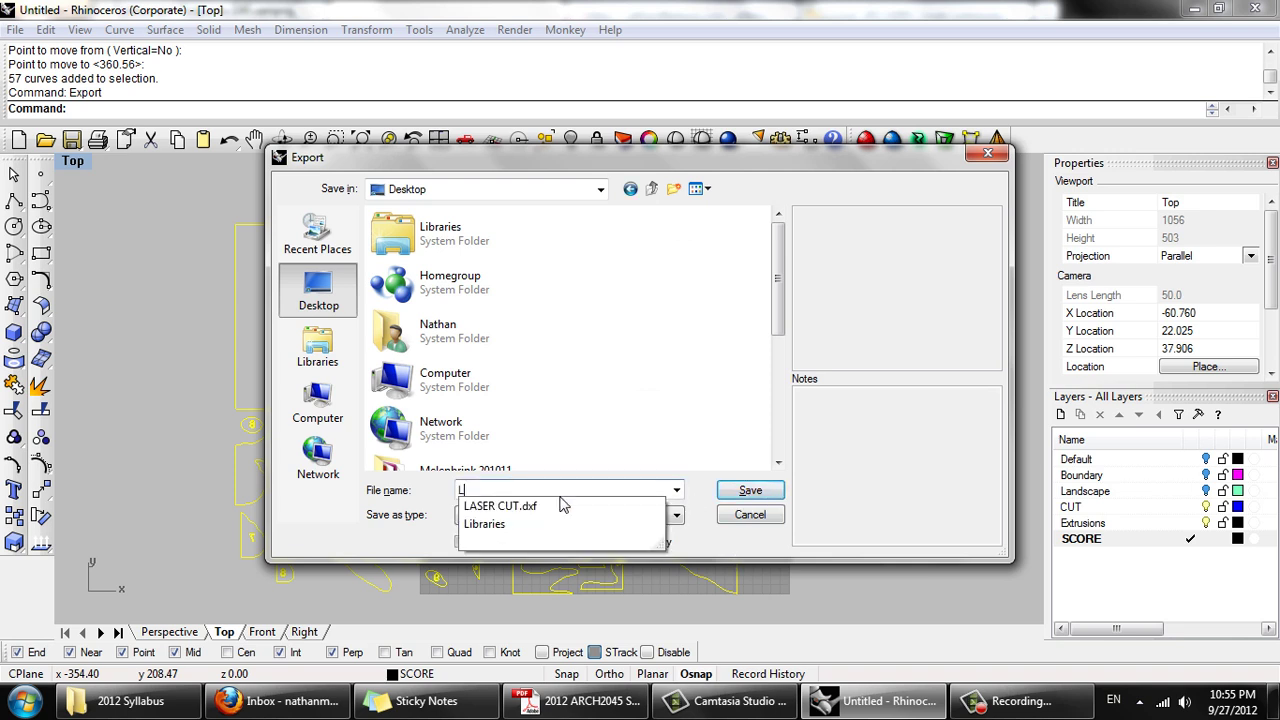
type("AS")
key("Down")
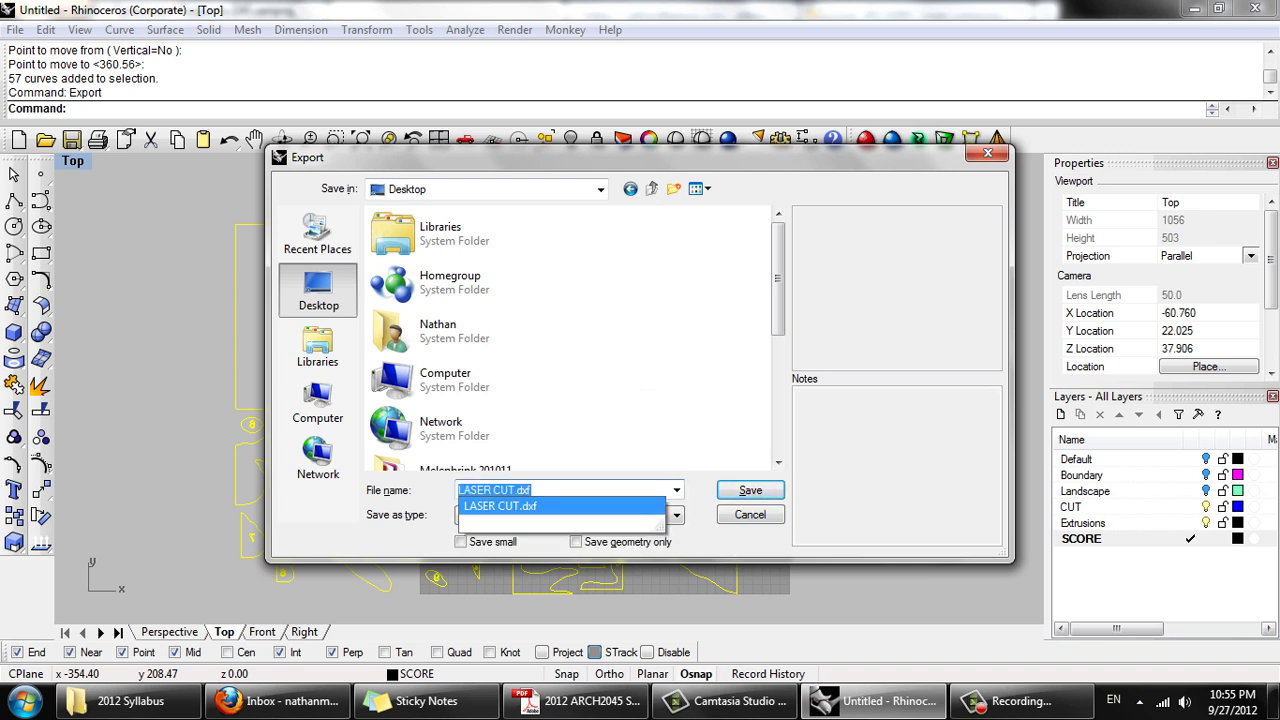
key("Return")
left_click(692, 405)
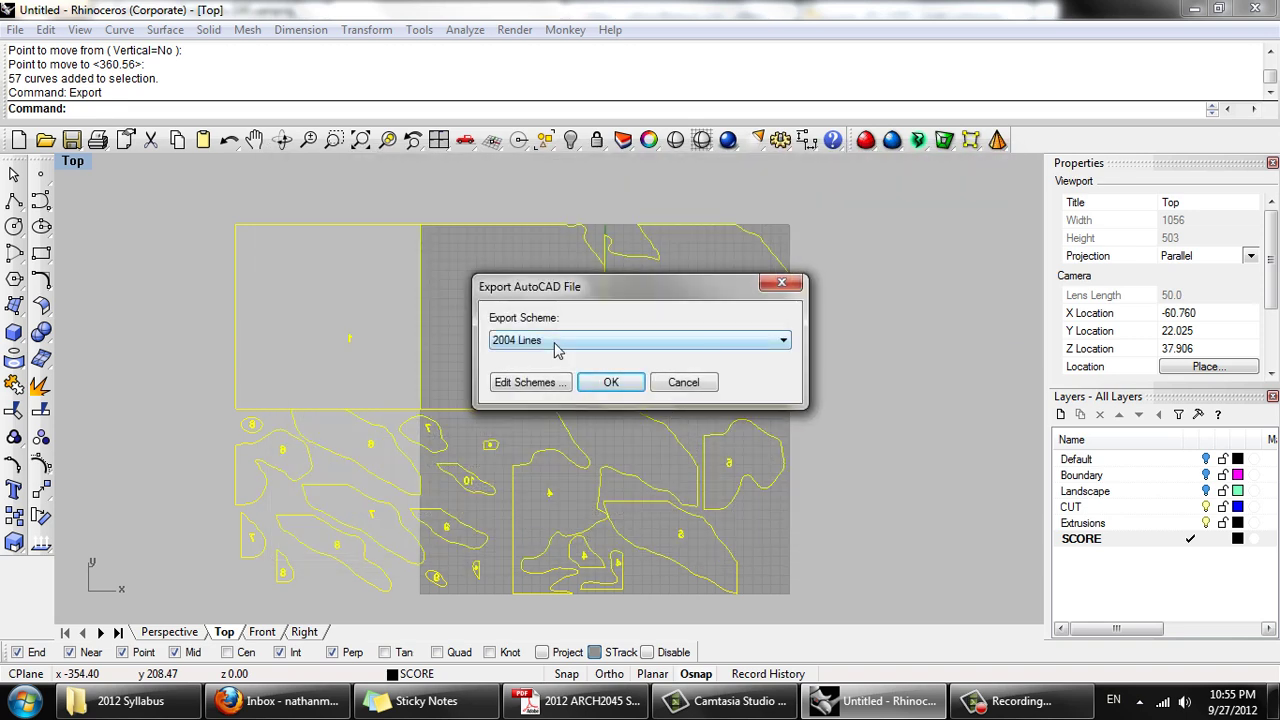
left_click(598, 384)
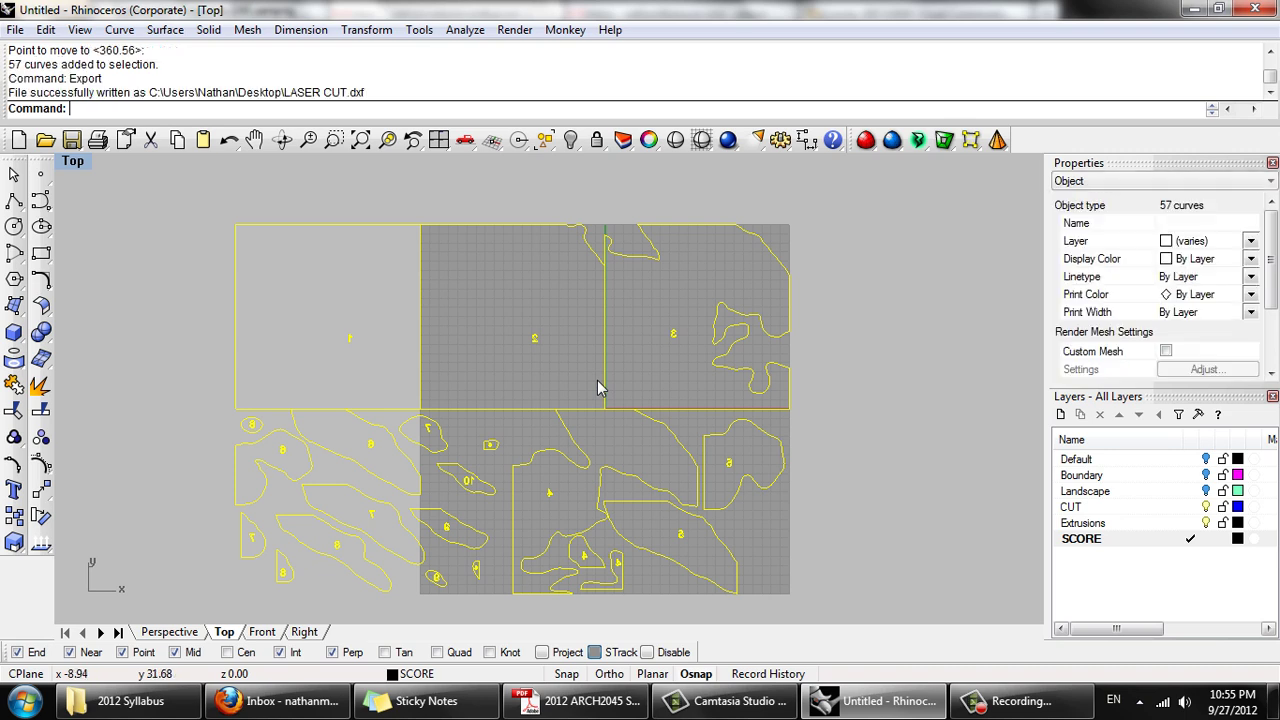
left_click(859, 513)
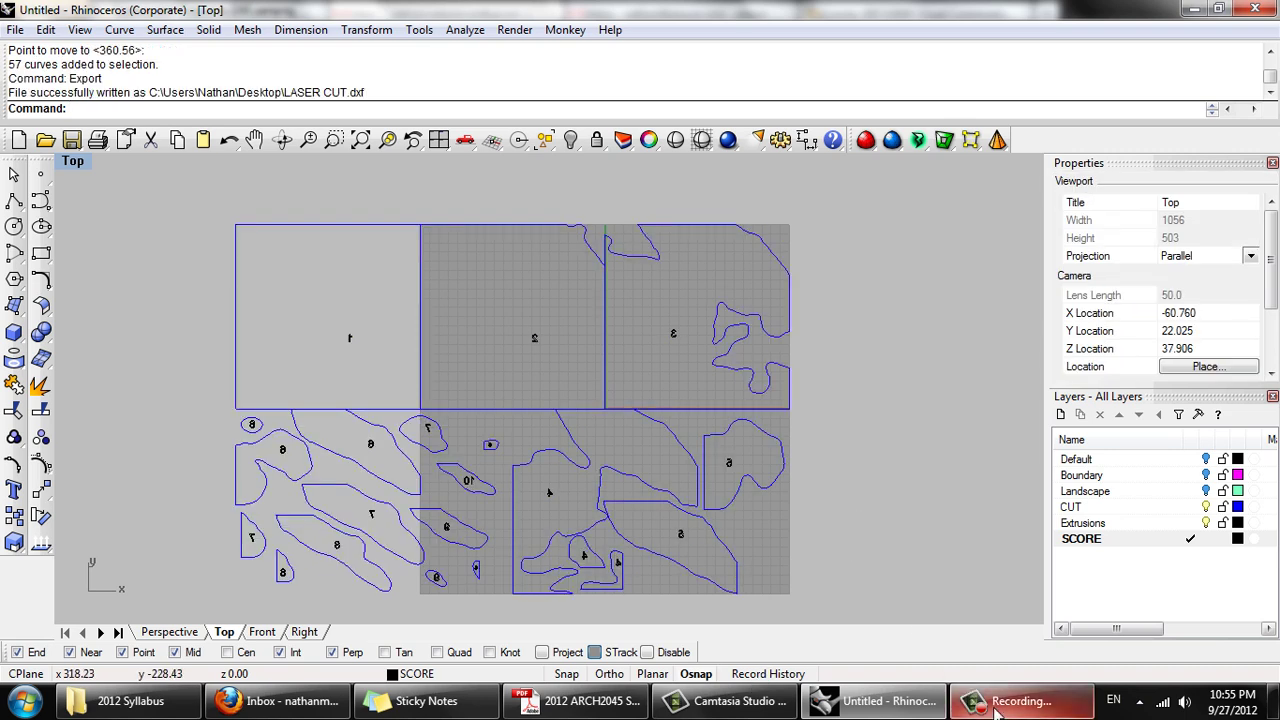